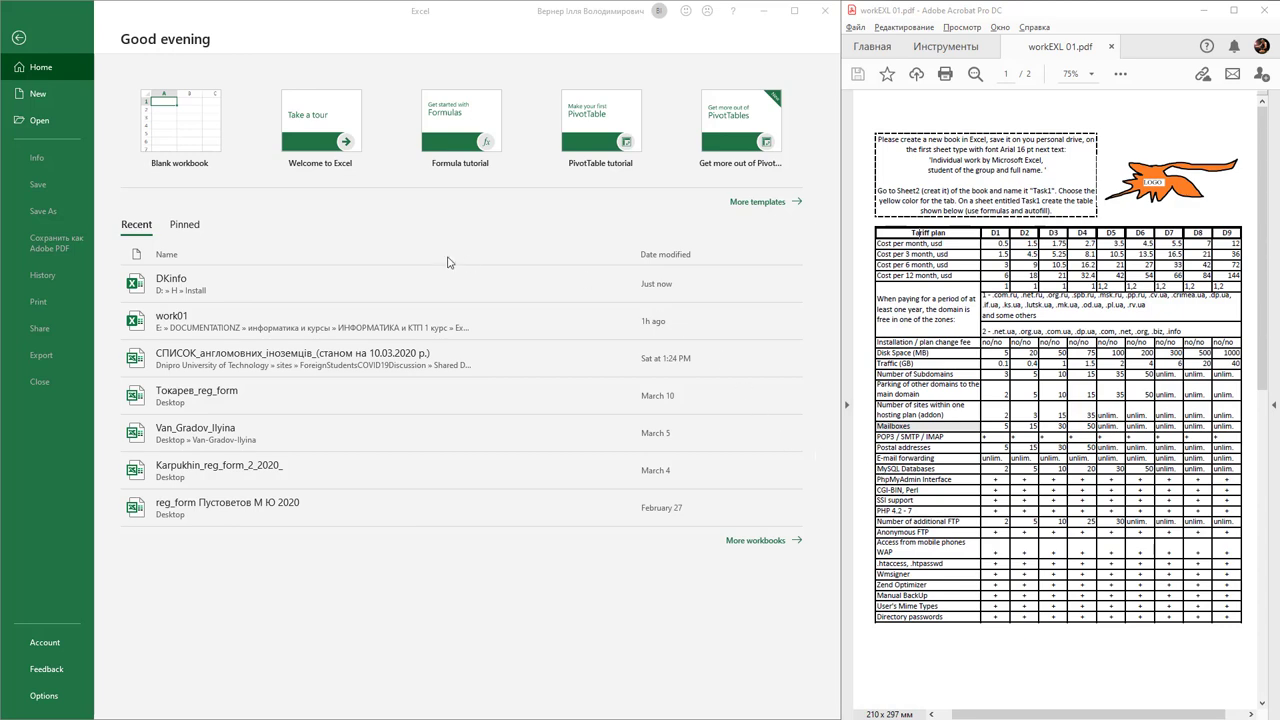
Create a blank workbook and review the assignment instructions and tariff table in workEXL 01.pdf.
{"action": "left_click", "coordinate": [185, 133]}
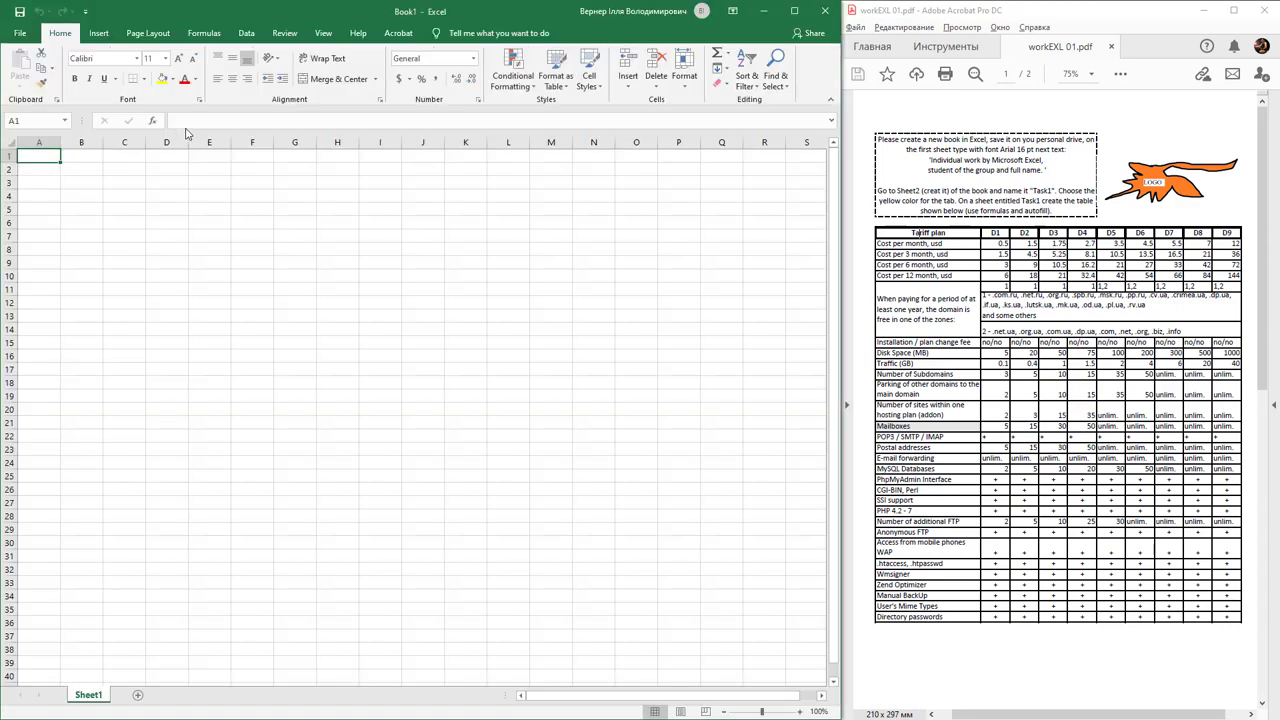
{"action": "left_click", "coordinate": [1067, 18]}
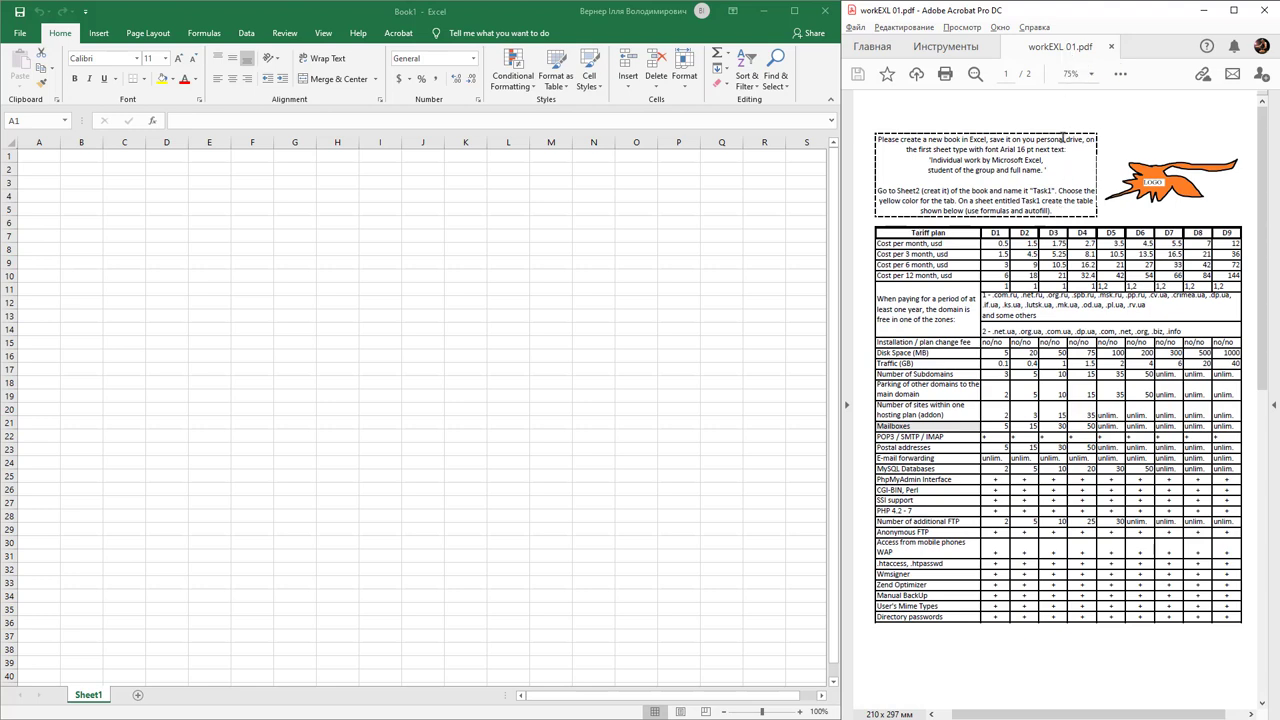
{"action": "scroll", "coordinate": [1077, 190], "scroll_direction": "down", "scroll_amount": 10}
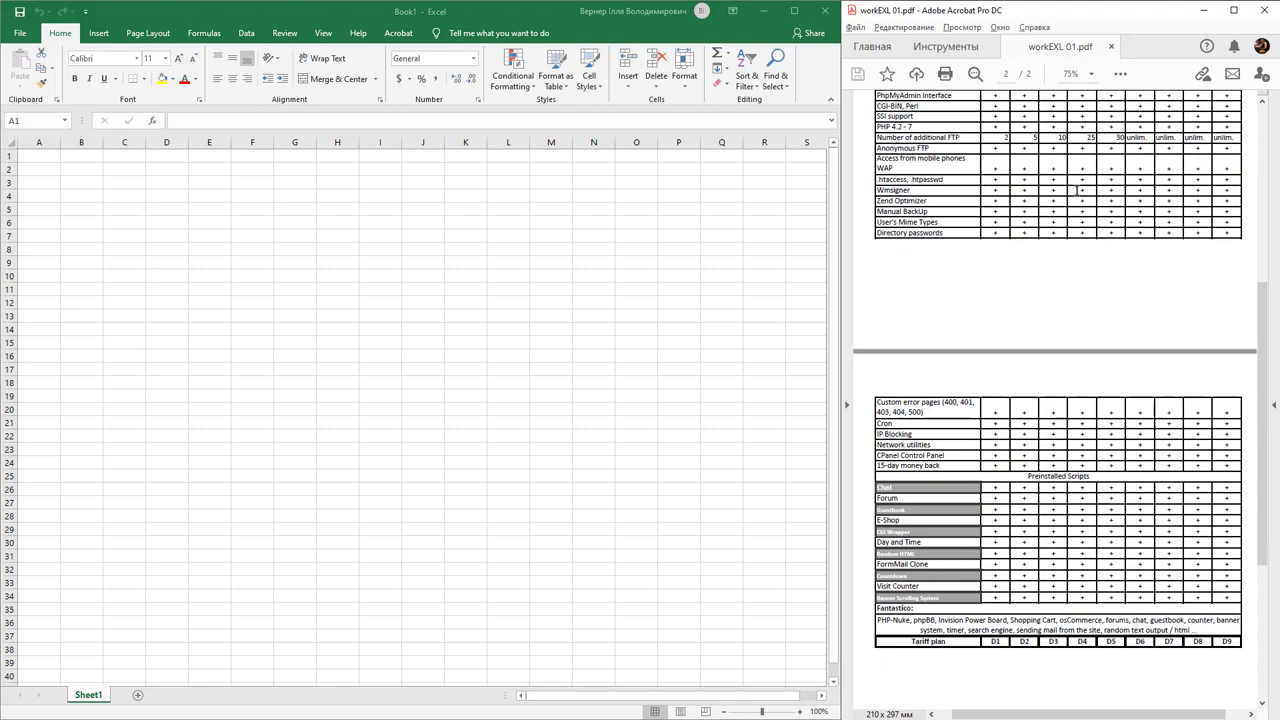
{"action": "scroll", "coordinate": [1078, 194], "scroll_direction": "up", "scroll_amount": 10}
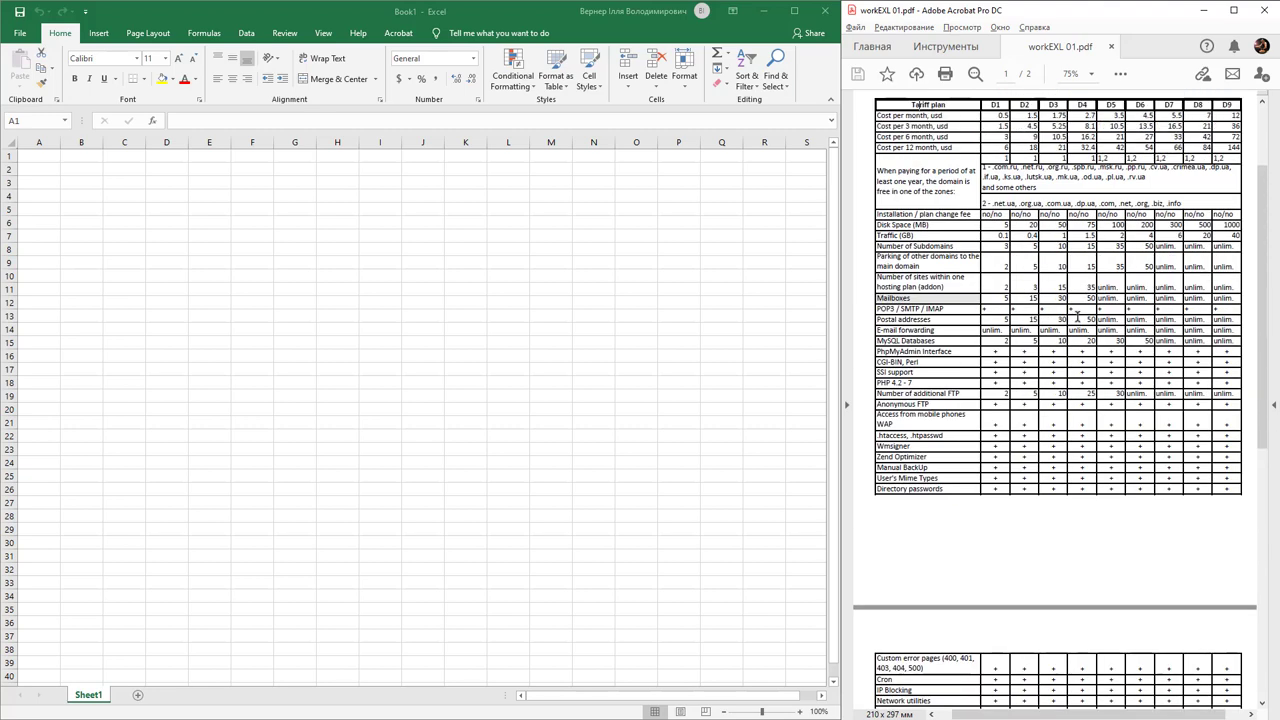
{"action": "left_click_drag", "start_coordinate": [879, 139], "coordinate": [1094, 203]}
{"action": "left_click", "coordinate": [935, 139]}
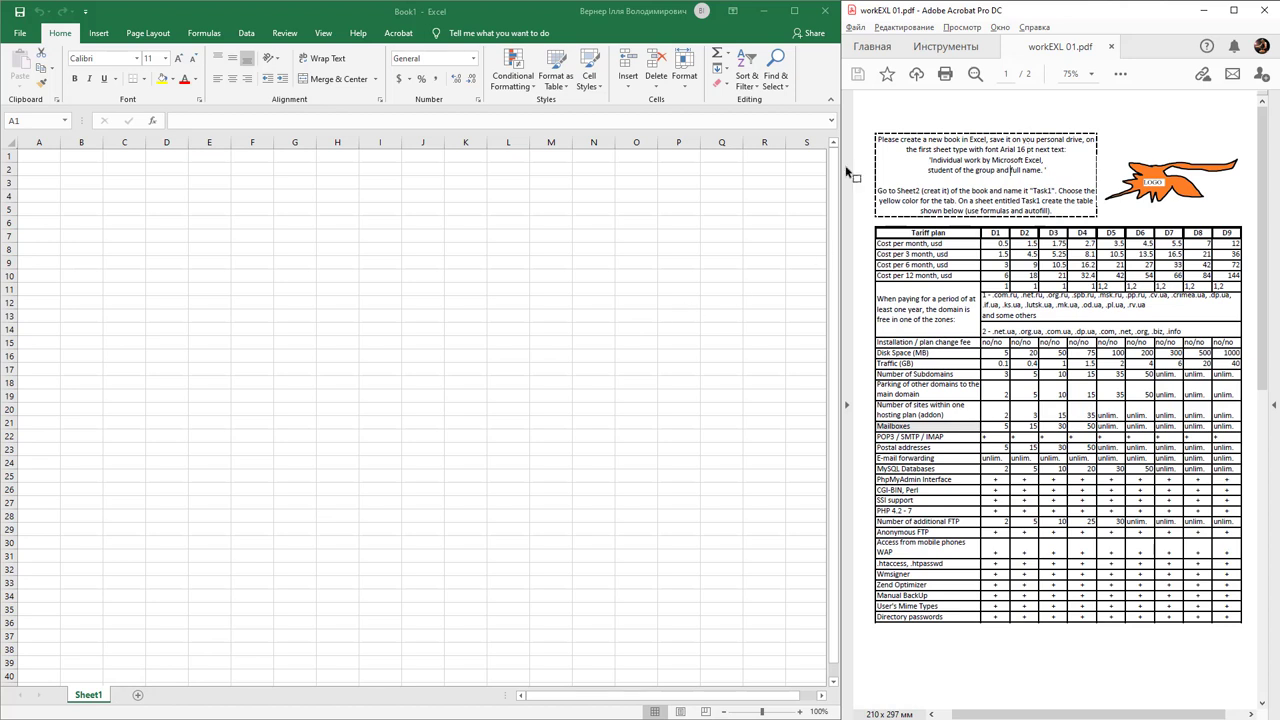
Save the workbook as "work 01" in the DISK R folder reached from the Desktop.
{"action": "left_click", "coordinate": [20, 13]}
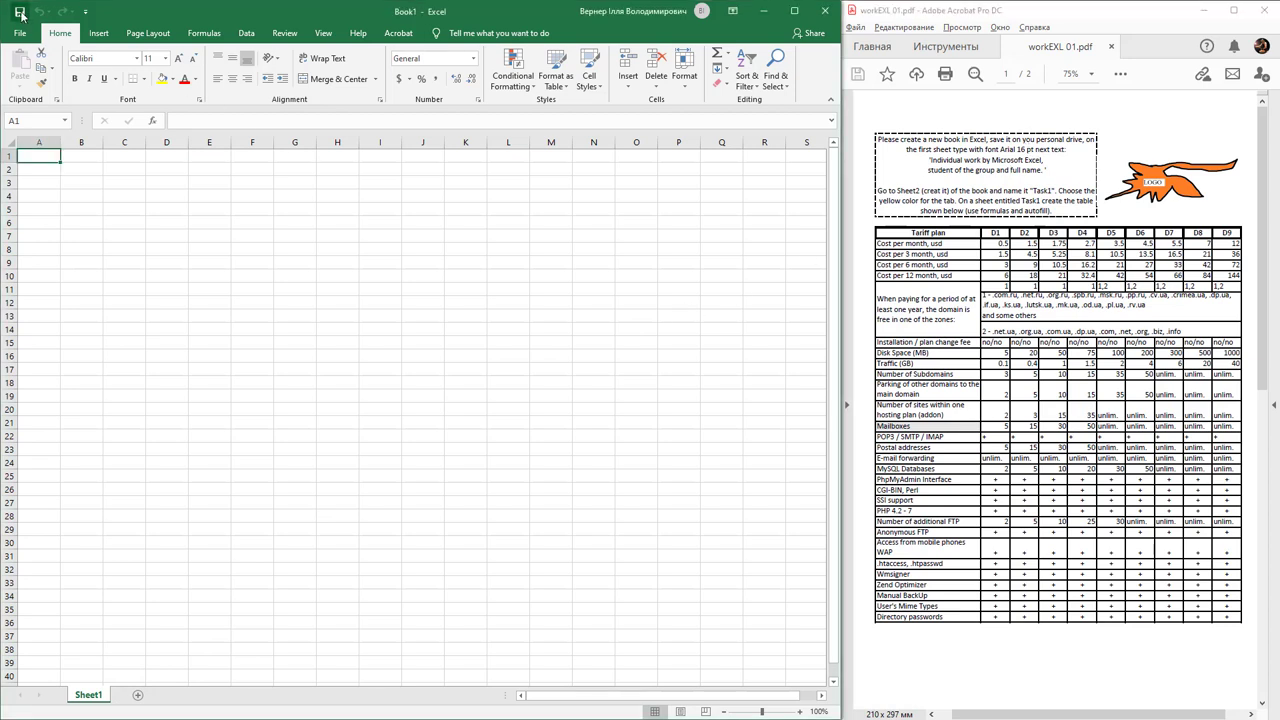
{"action": "left_click", "coordinate": [20, 13]}
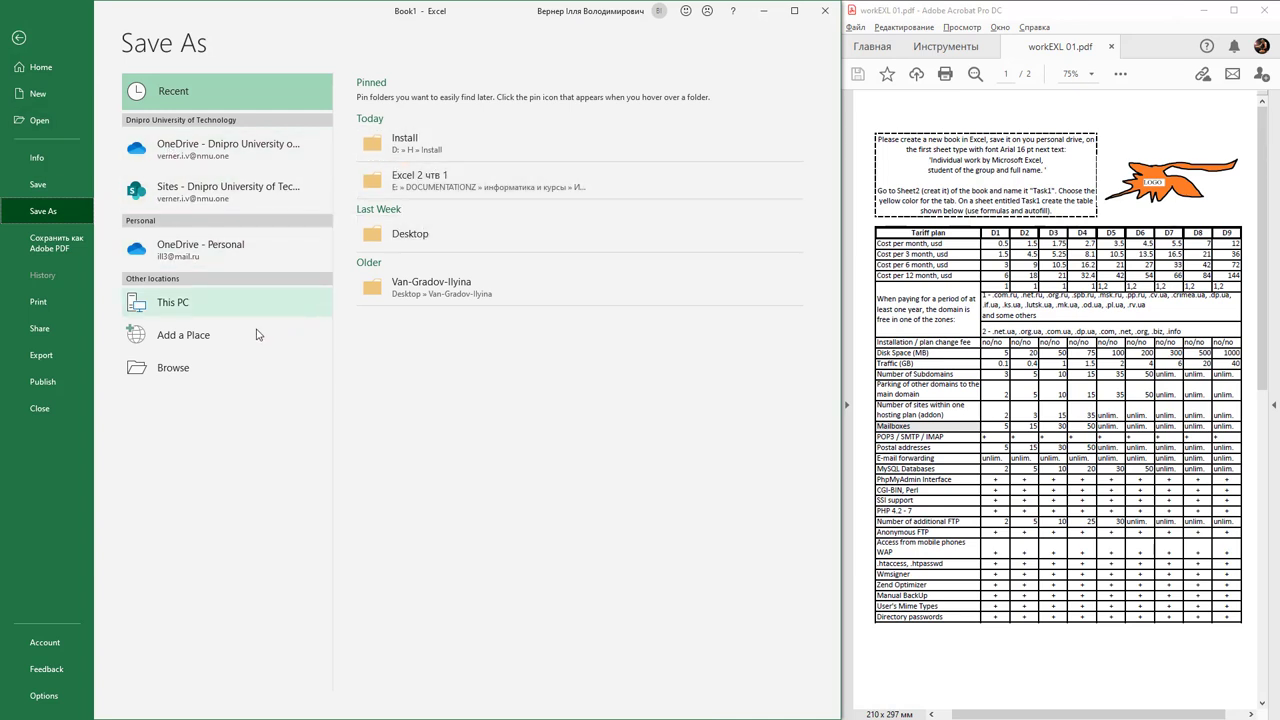
{"action": "left_click", "coordinate": [214, 367]}
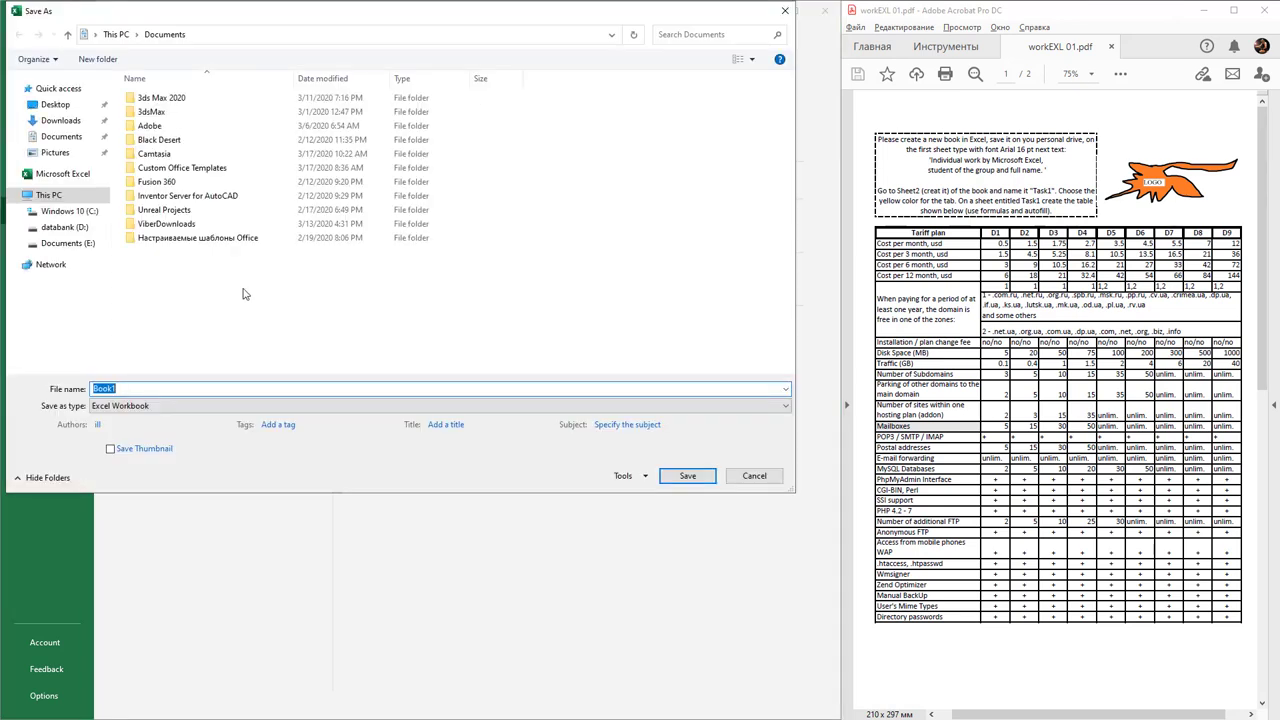
{"action": "left_click", "coordinate": [98, 104]}
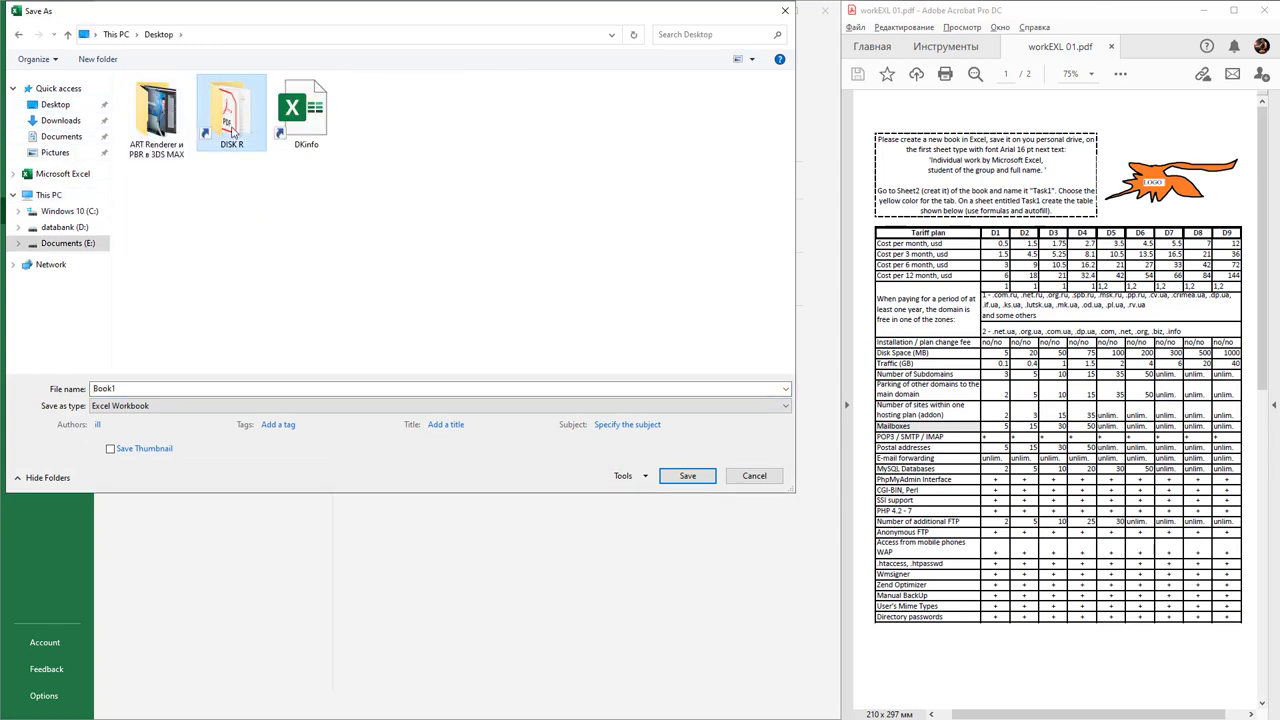
{"action": "double_click", "coordinate": [232, 131]}
{"action": "left_click", "coordinate": [151, 389]}
{"action": "type", "text": "work 01"}
{"action": "key", "text": "Return"}
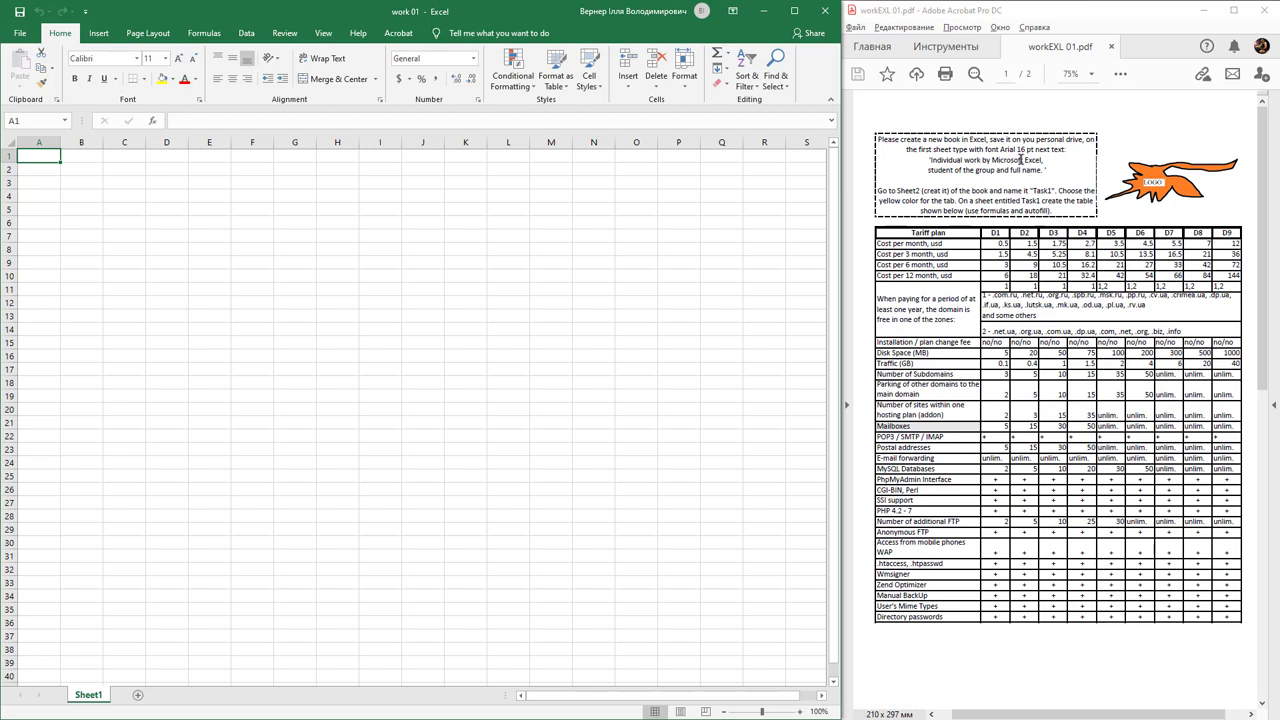
Copy the text "Individual work by Microsoft Excel, student of the group and full name." from the PDF into Sheet1 starting at cell E3.
{"action": "left_click_drag", "start_coordinate": [930, 160], "coordinate": [952, 163]}
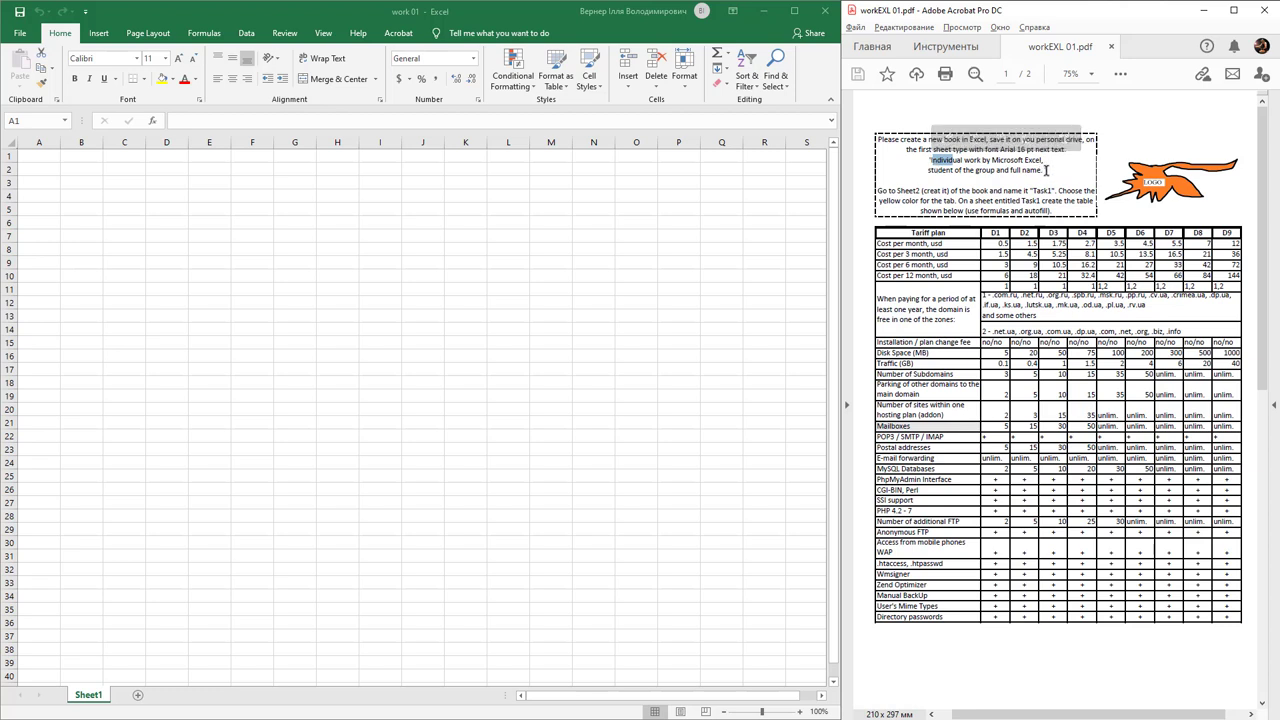
{"action": "left_click_drag", "start_coordinate": [1046, 170], "coordinate": [928, 159]}
{"action": "key", "text": "ctrl+c"}
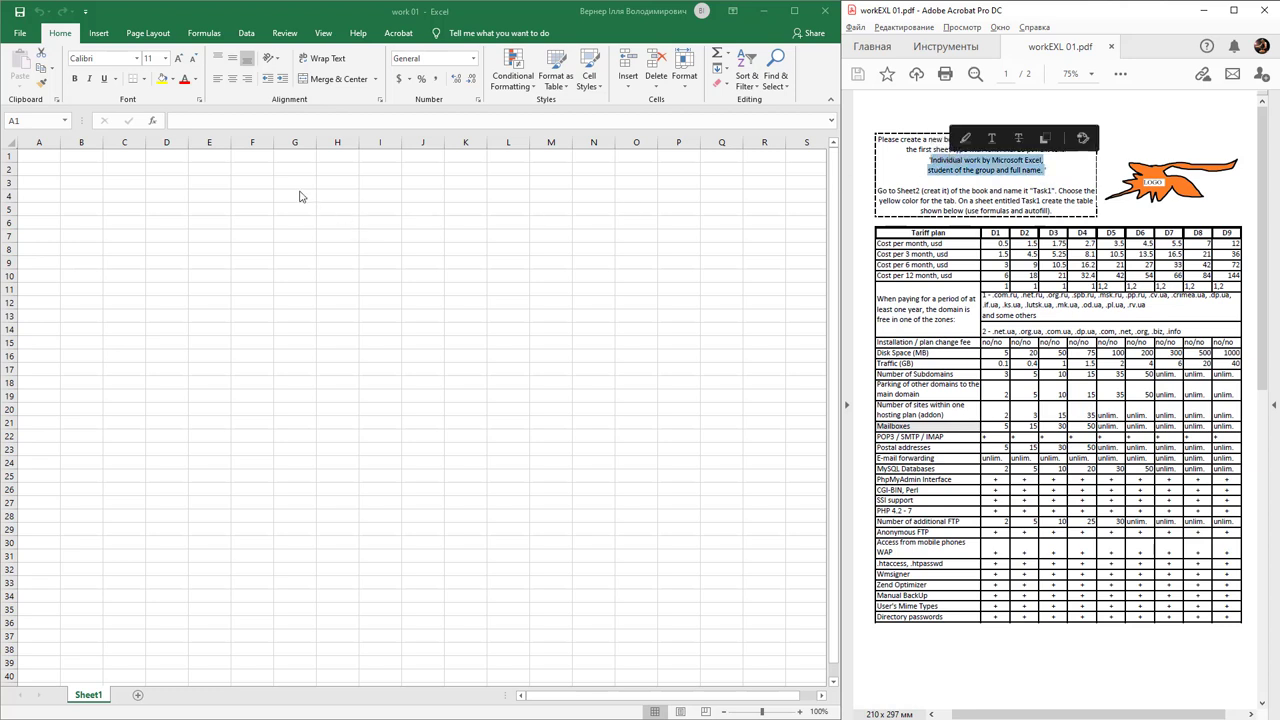
{"action": "left_click", "coordinate": [210, 183]}
{"action": "key", "text": "ctrl+v"}
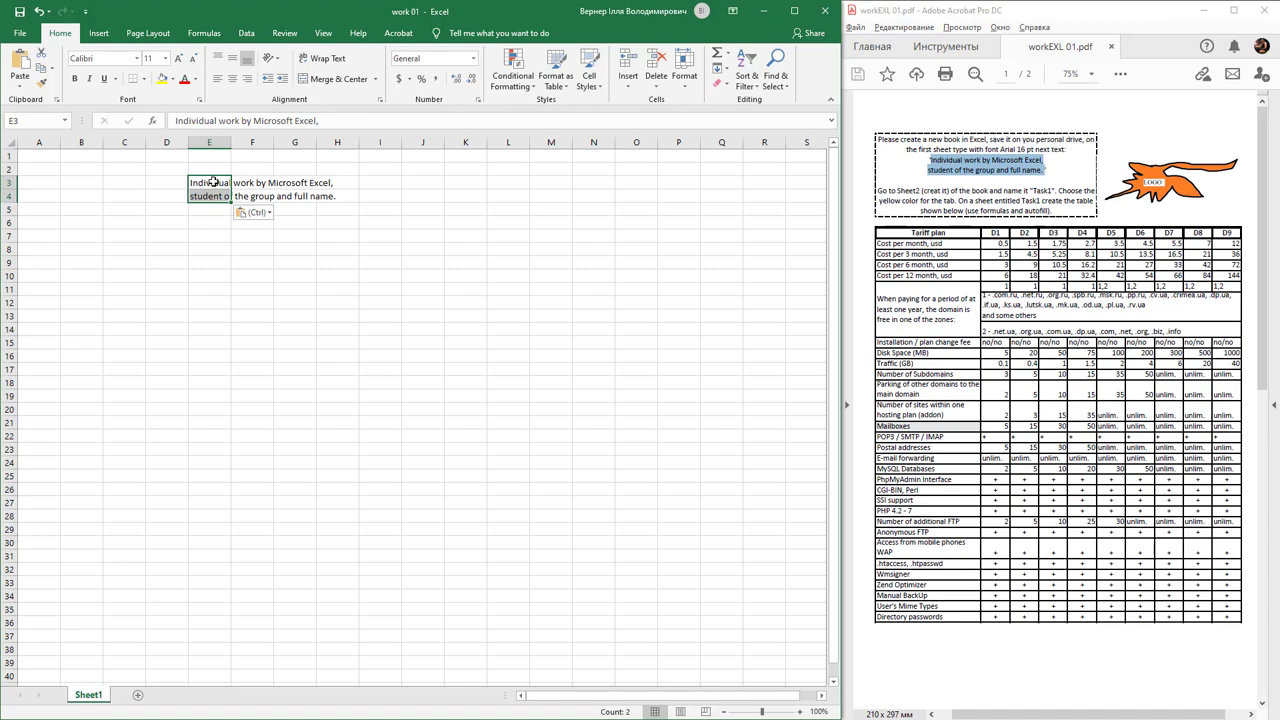
Format the pasted text in E3:E4 with the Arial font at 16 pt.
{"action": "left_click", "coordinate": [137, 58]}
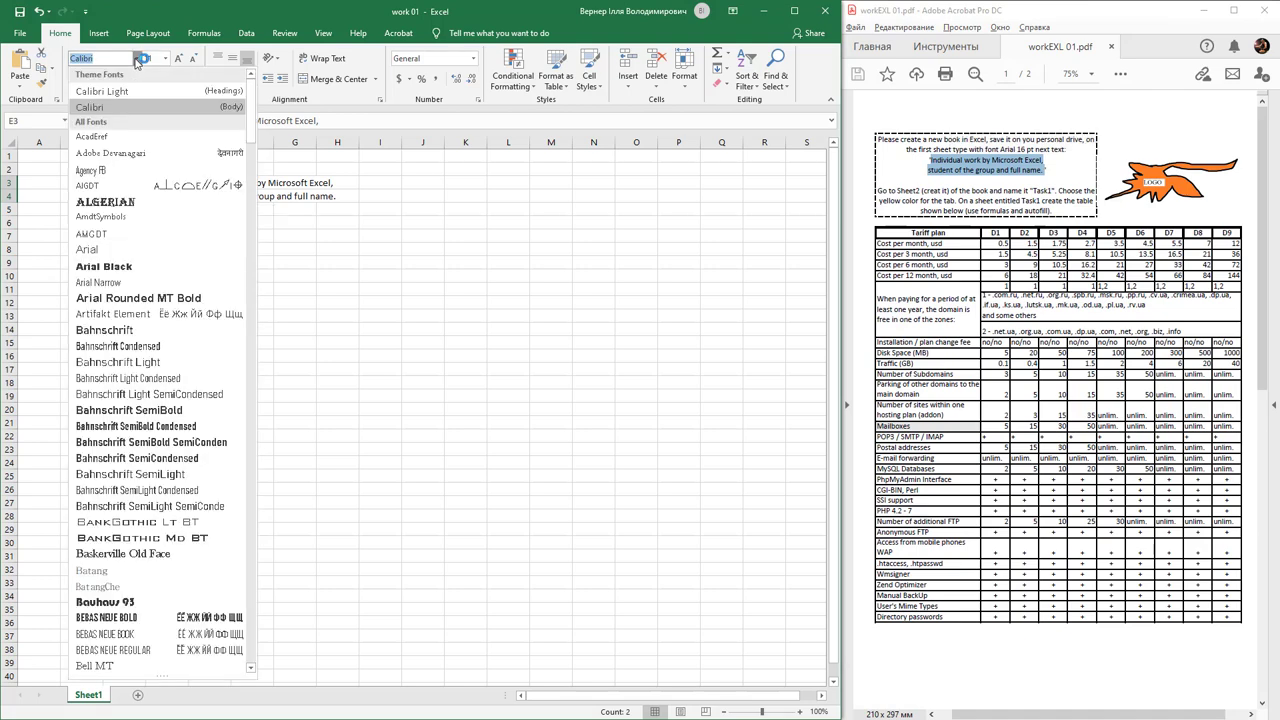
{"action": "type", "text": "Arial"}
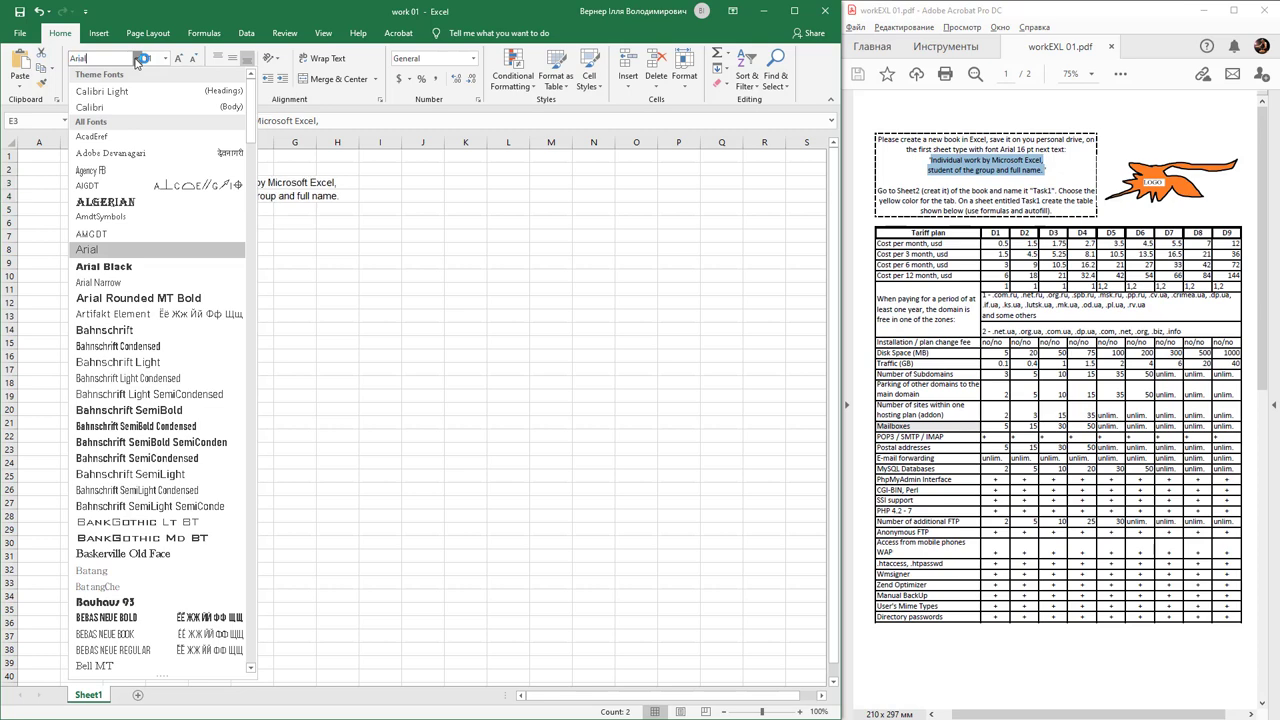
{"action": "key", "text": "Return"}
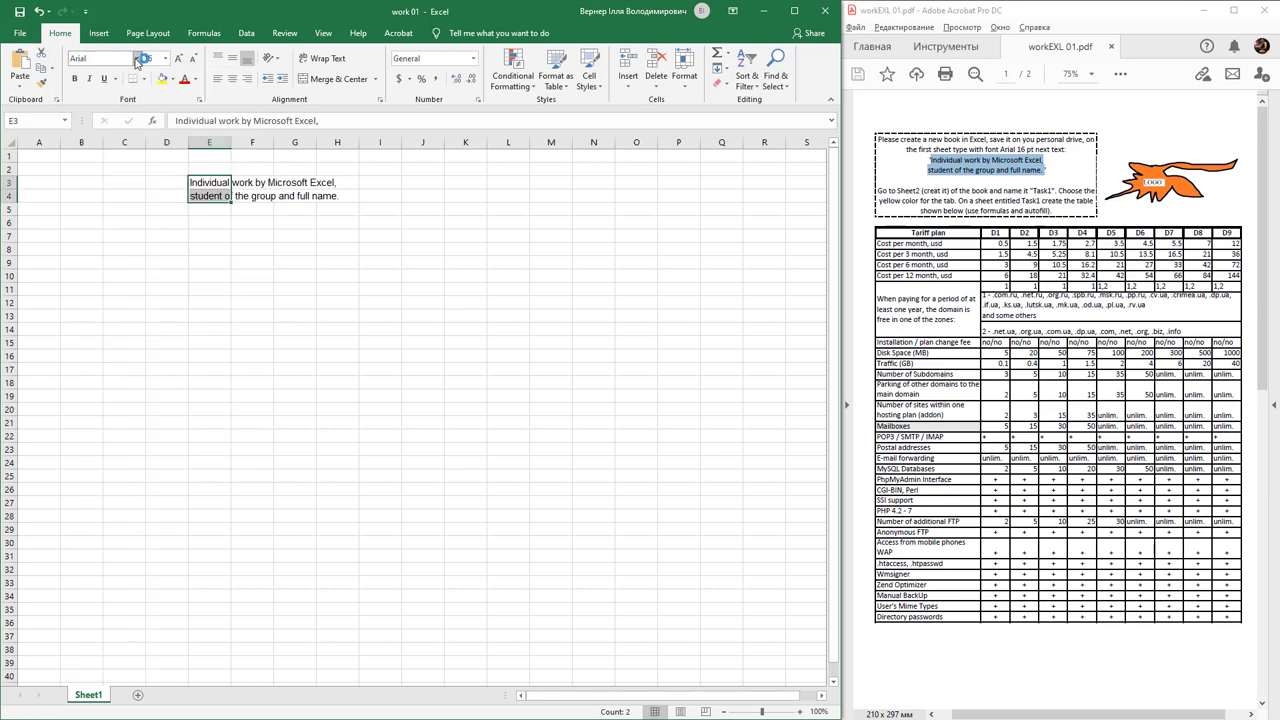
{"action": "left_click", "coordinate": [302, 203]}
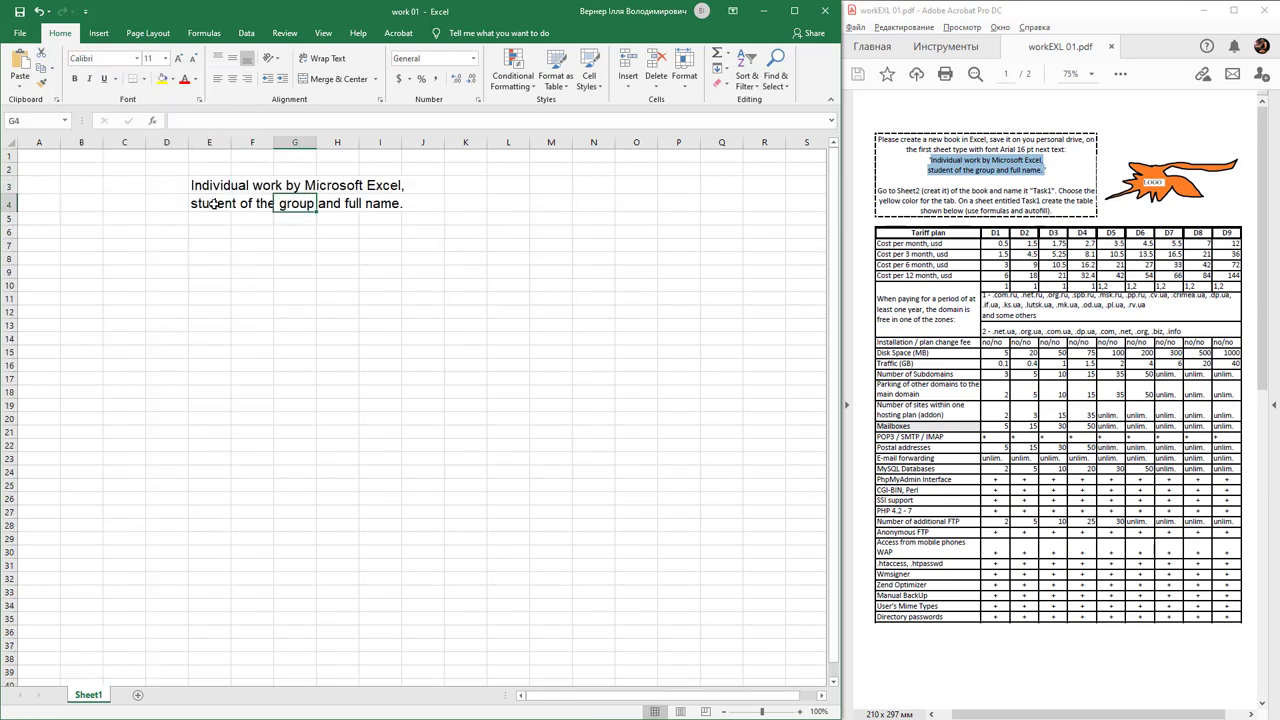
Edit the text in E4 to add group 185-19 and replace "full name" with the student's full name.
{"action": "left_click", "coordinate": [220, 204]}
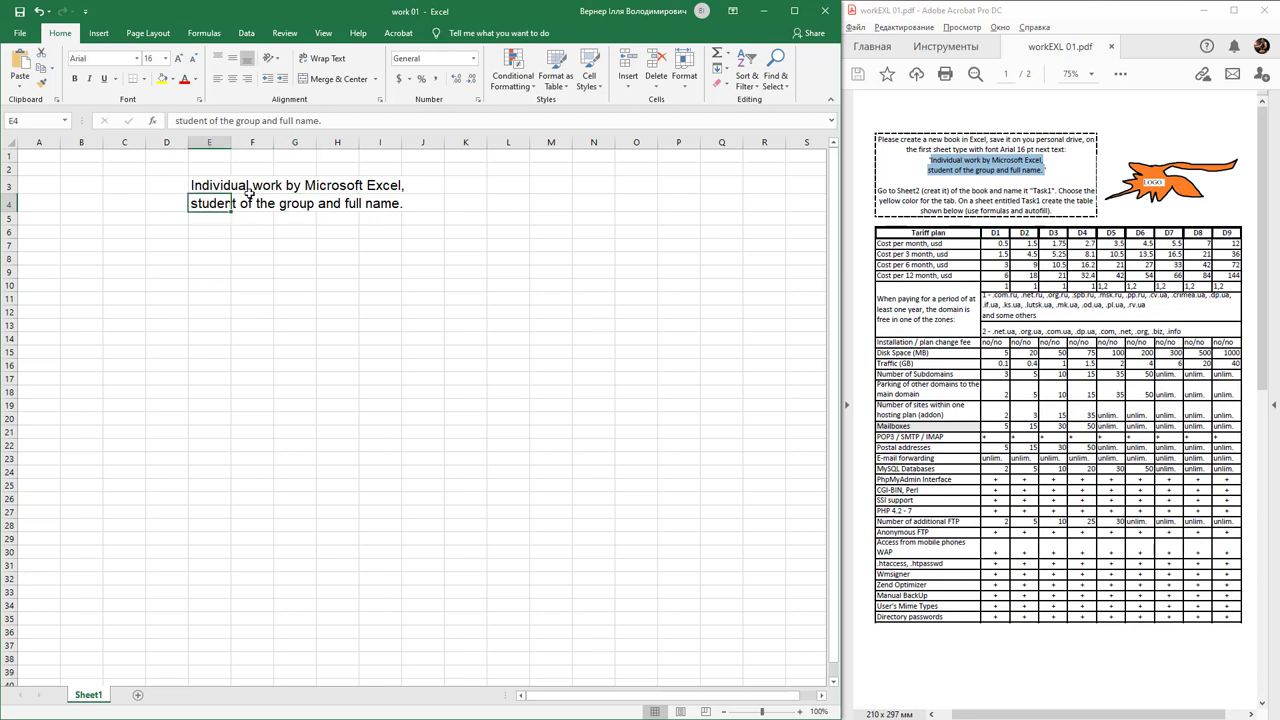
{"action": "left_click", "coordinate": [262, 121]}
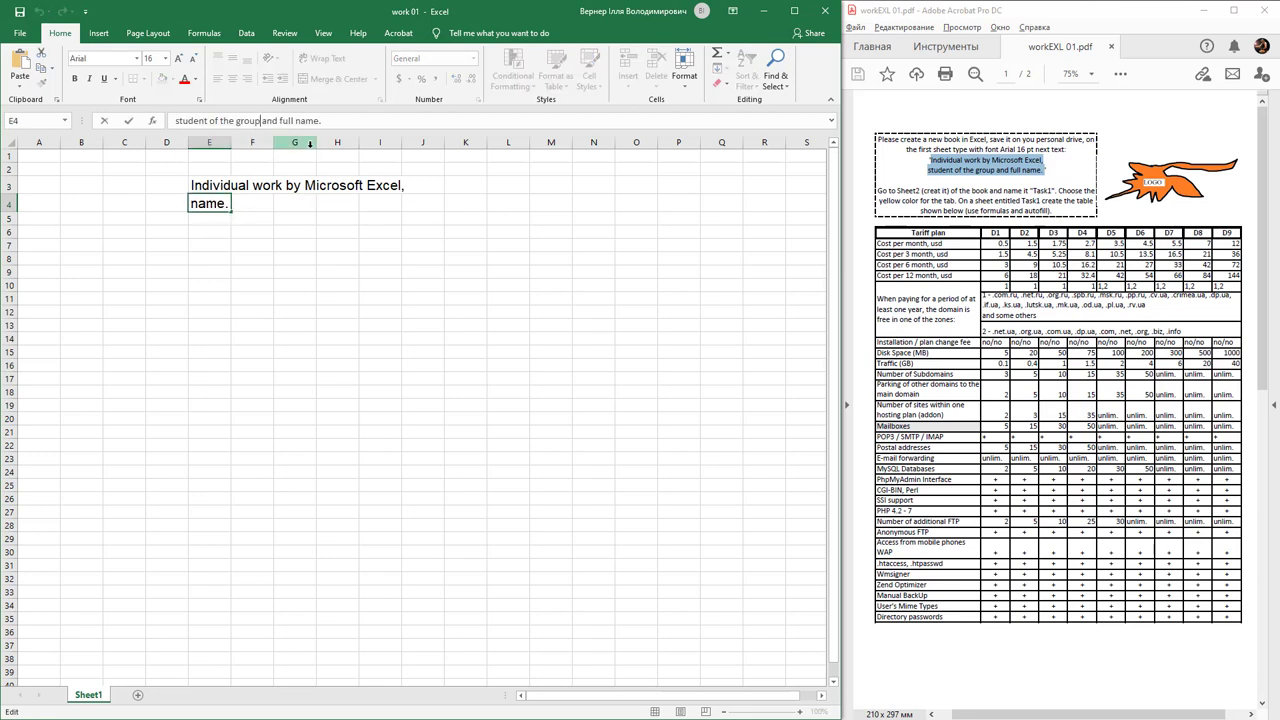
{"action": "type", "text": "185-19"}
{"action": "key", "text": "Right"}
{"action": "key", "text": "Right"}
{"action": "key", "text": "Right"}
{"action": "key", "text": "Right"}
{"action": "key", "text": "shift+Right"}
{"action": "key", "text": "shift+Right"}
{"action": "key", "text": "shift+Right"}
{"action": "key", "text": "shift+Right"}
{"action": "key", "text": "shift+Right"}
{"action": "key", "text": "shift+Right"}
{"action": "key", "text": "shift+Right"}
{"action": "key", "text": "shift+Right"}
{"action": "key", "text": "shift+Right"}
{"action": "type", "text": "John Doe"}
{"action": "key", "text": "Return"}
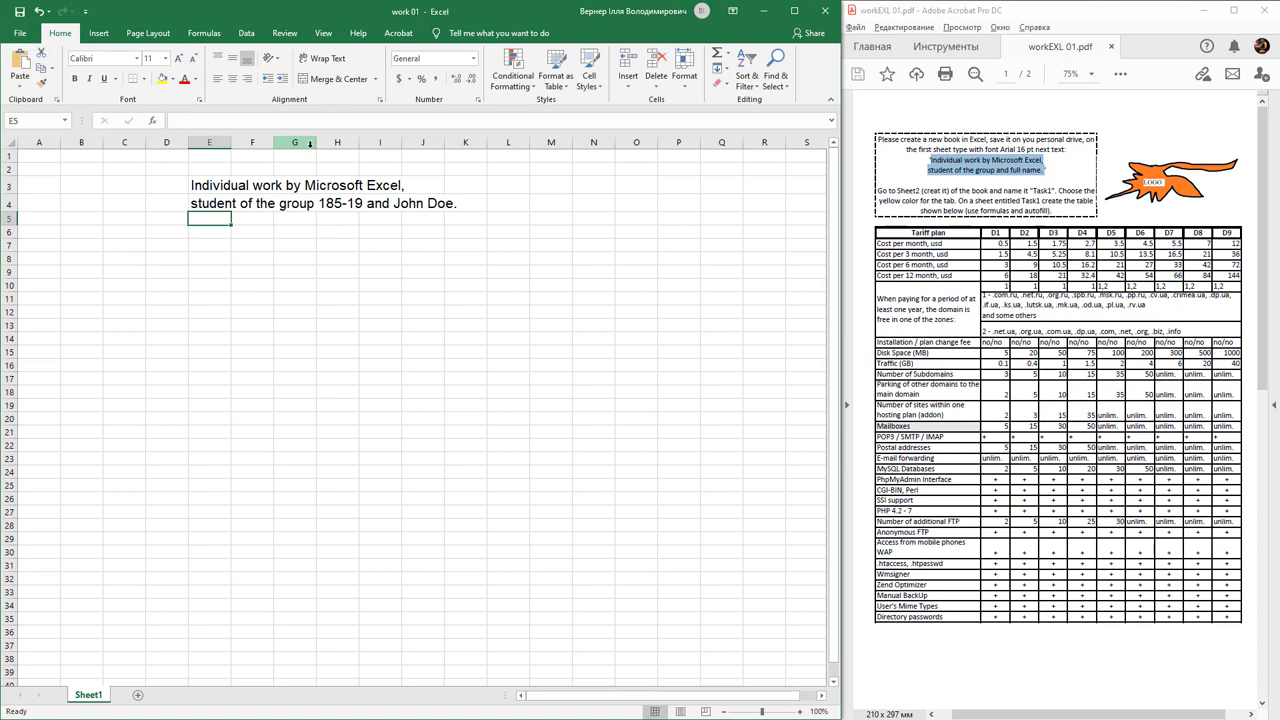
Add a second worksheet to the workbook and rename it "Task 2".
{"action": "left_click", "coordinate": [138, 696]}
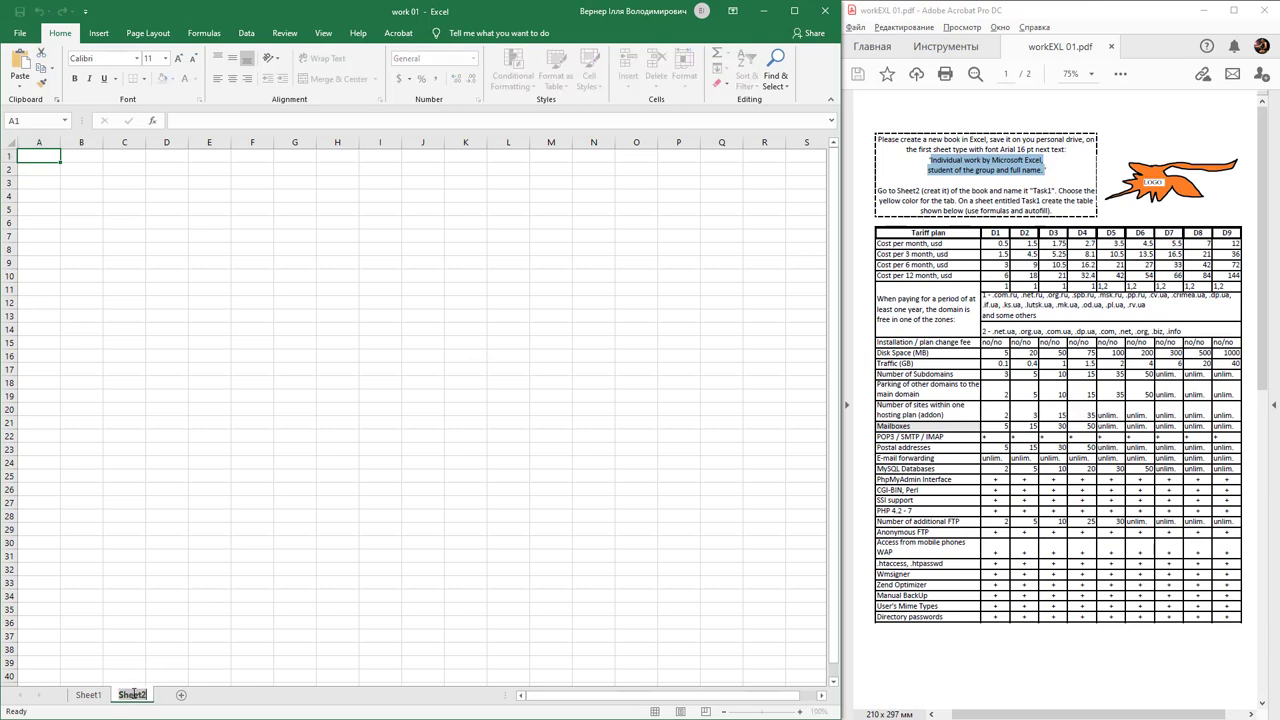
{"action": "right_click", "coordinate": [133, 696]}
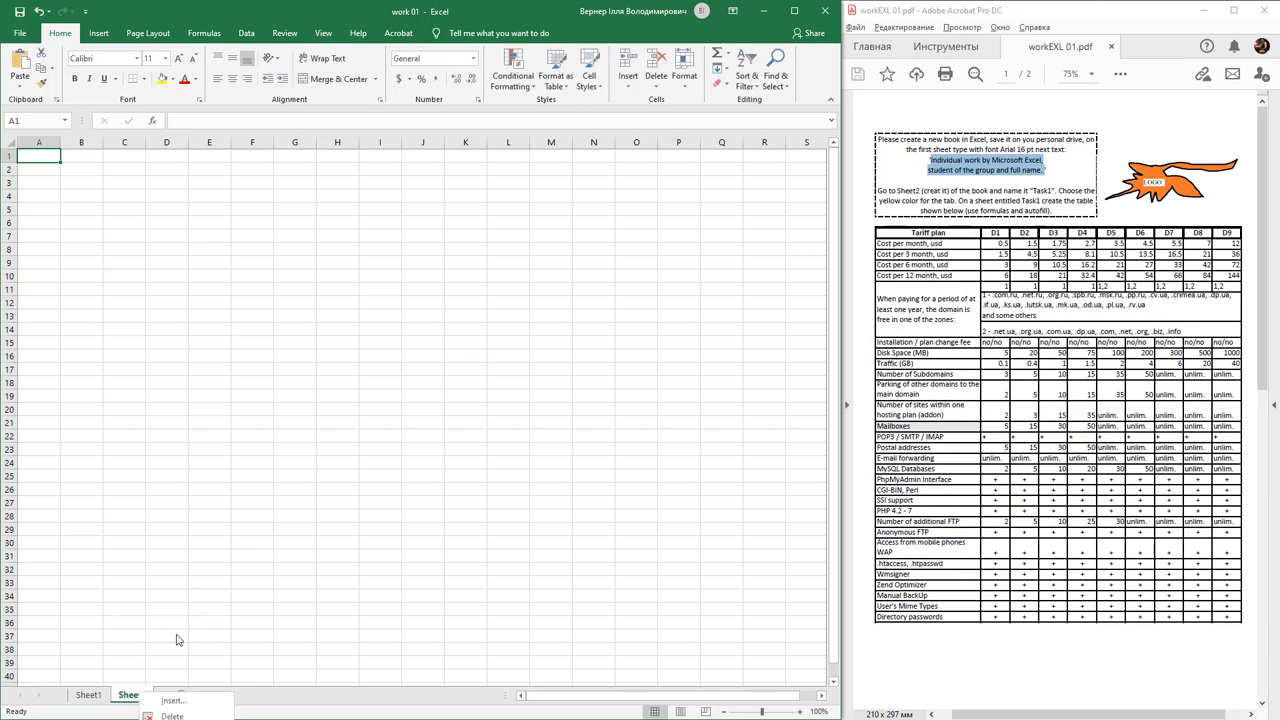
{"action": "left_click", "coordinate": [270, 713]}
{"action": "left_click_drag", "start_coordinate": [270, 714], "coordinate": [300, 556]}
{"action": "right_click", "coordinate": [138, 531]}
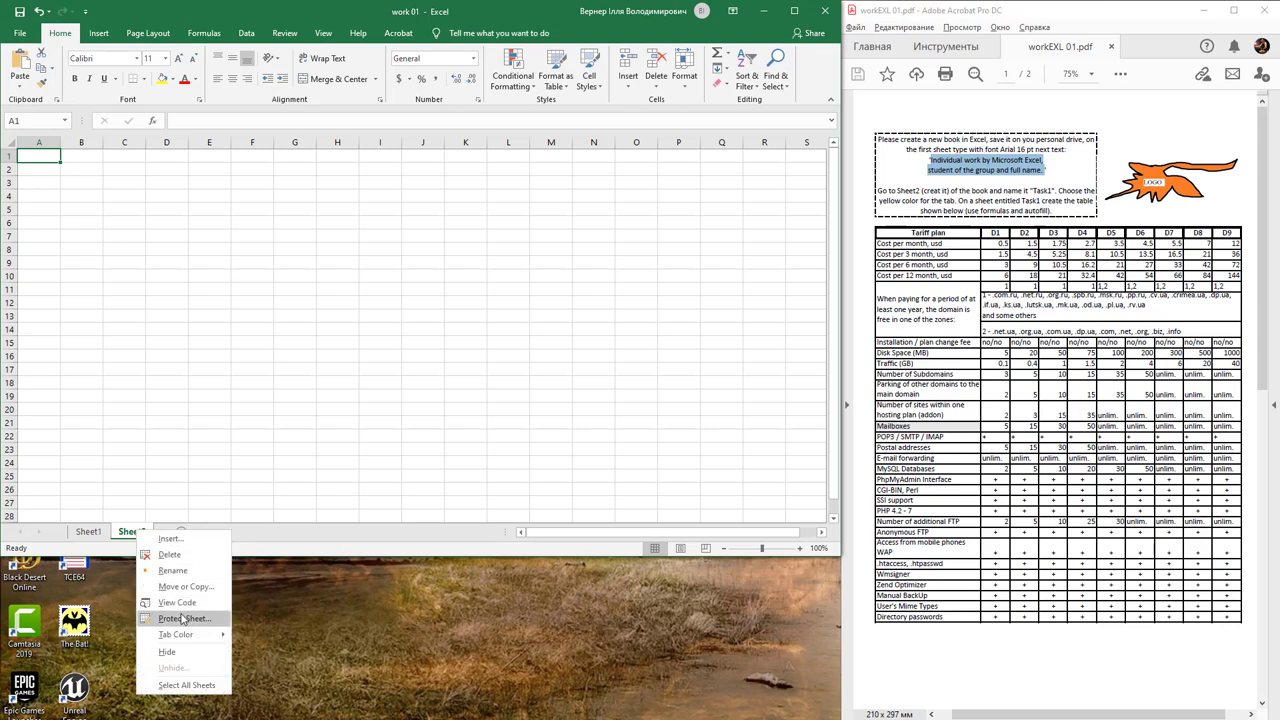
{"action": "left_click", "coordinate": [187, 574]}
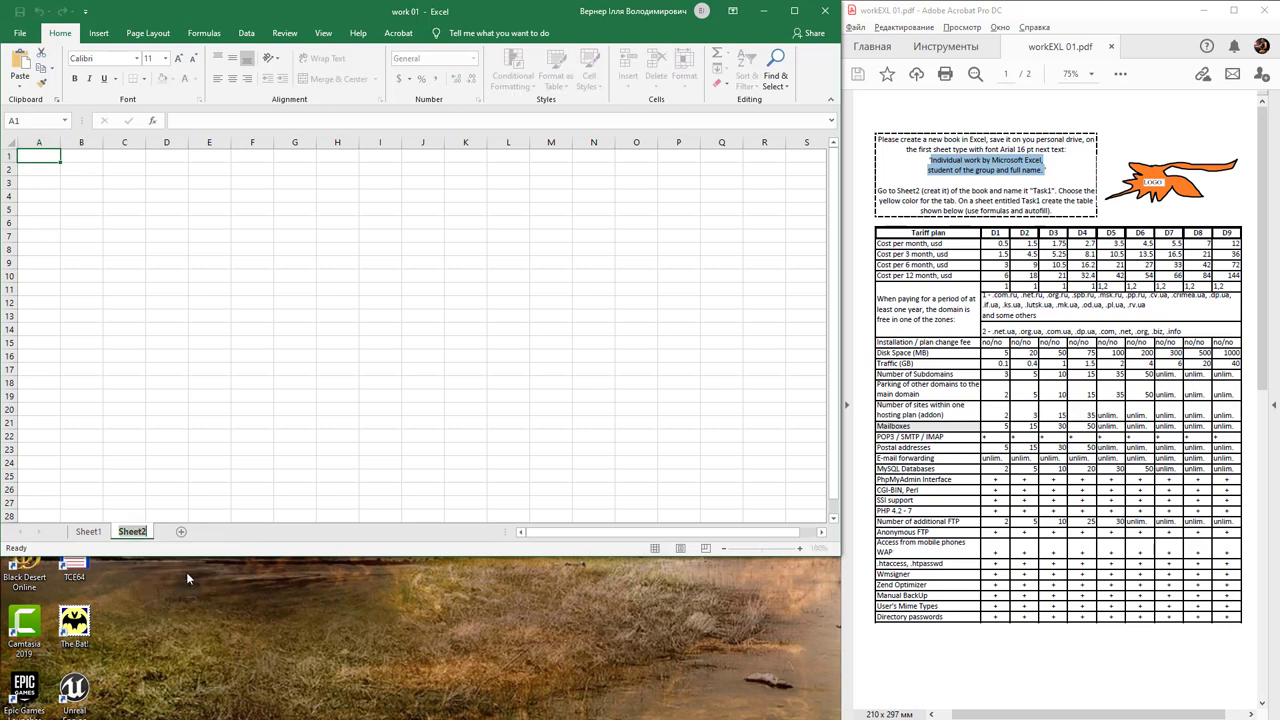
{"action": "type", "text": "Task 2"}
{"action": "key", "text": "Return"}
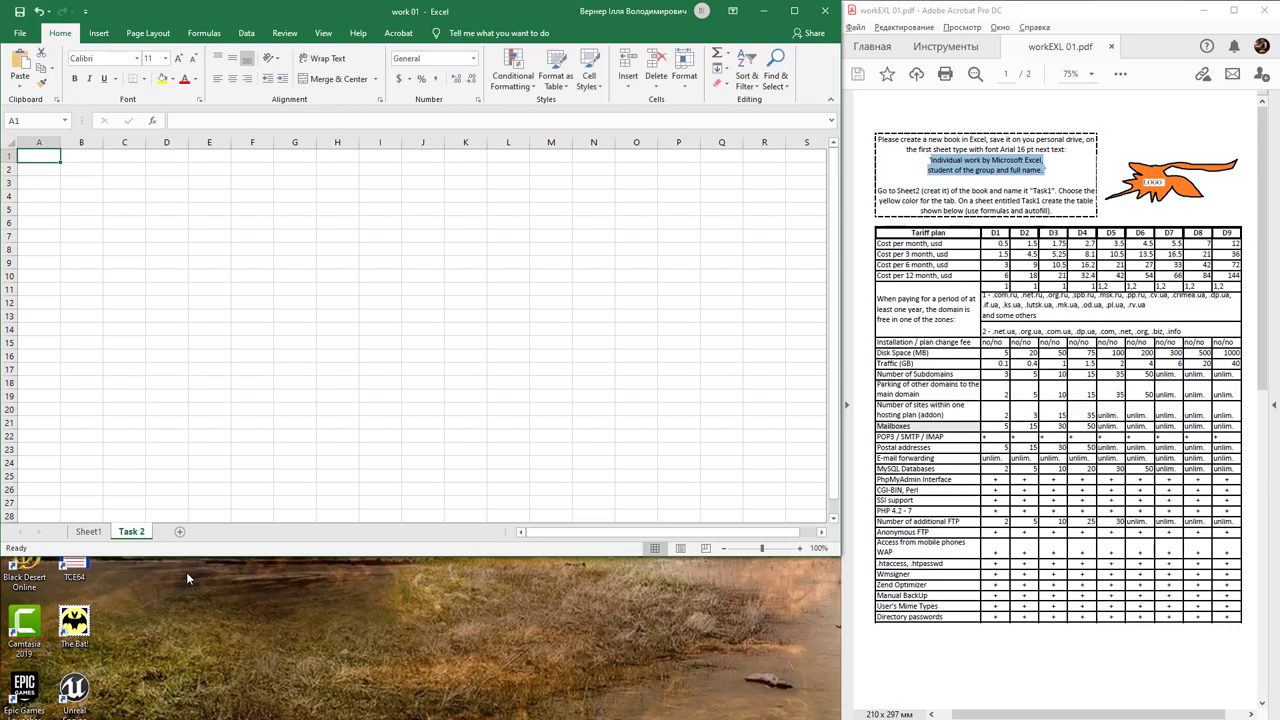
Change the second worksheet's name to "Task 1".
{"action": "double_click", "coordinate": [140, 531]}
{"action": "left_click", "coordinate": [143, 531]}
{"action": "key", "text": "BackSpace"}
{"action": "type", "text": "1"}
{"action": "key", "text": "Return"}
{"action": "left_click_drag", "start_coordinate": [306, 555], "coordinate": [343, 716]}
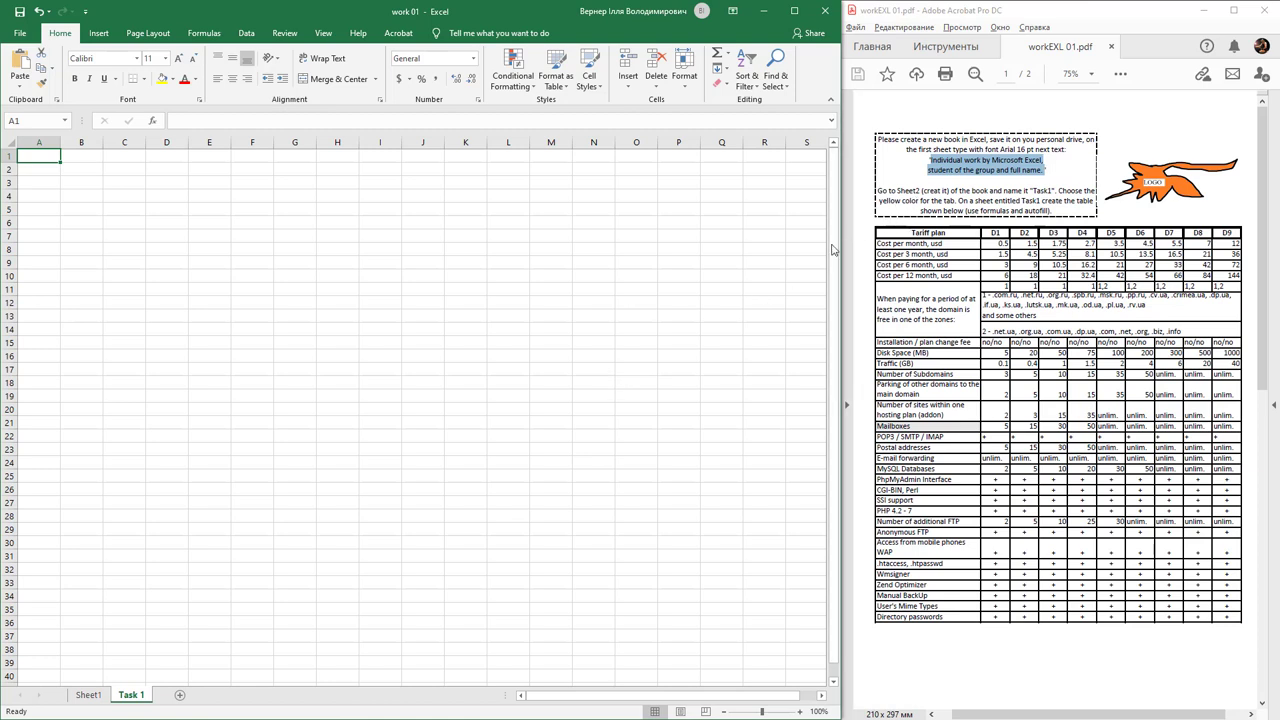
Color the Task 1 sheet tab with a light yellow-gold theme shade and check it against Sheet1.
{"action": "right_click", "coordinate": [149, 693]}
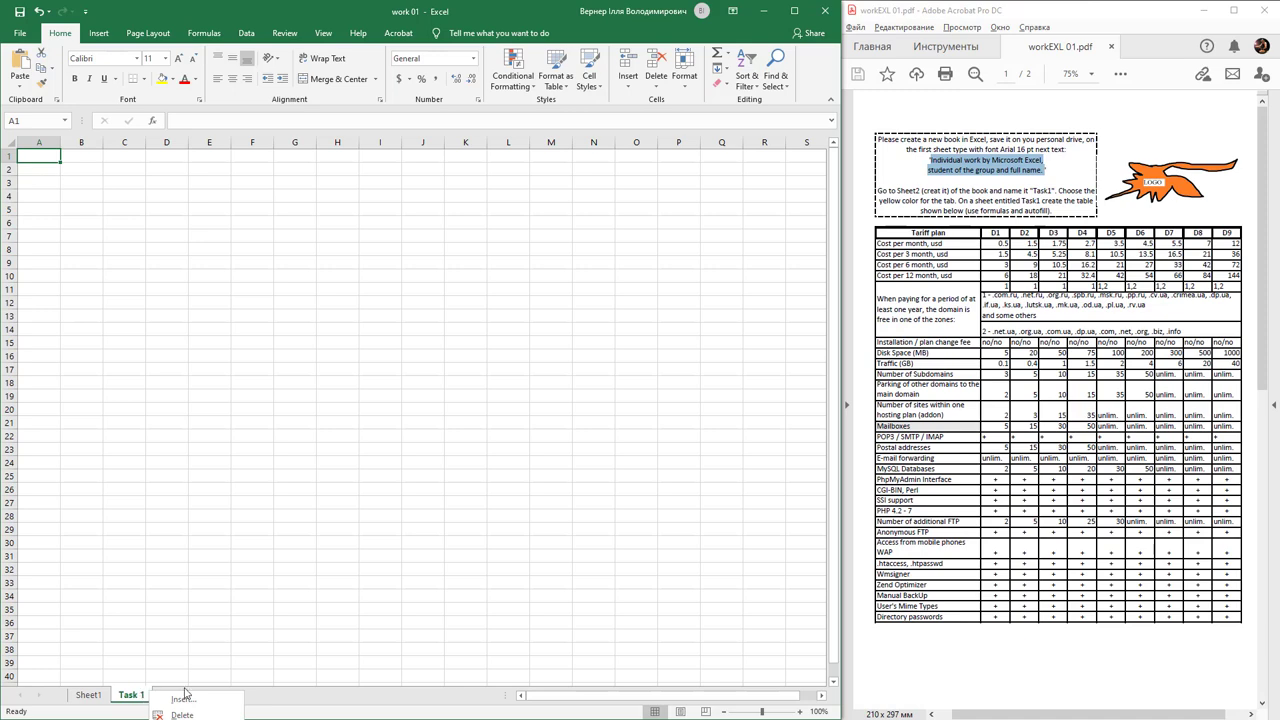
{"action": "key", "text": "Escape"}
{"action": "left_click_drag", "start_coordinate": [165, 718], "coordinate": [158, 540]}
{"action": "right_click", "coordinate": [139, 531]}
{"action": "mouse_move", "coordinate": [198, 636]}
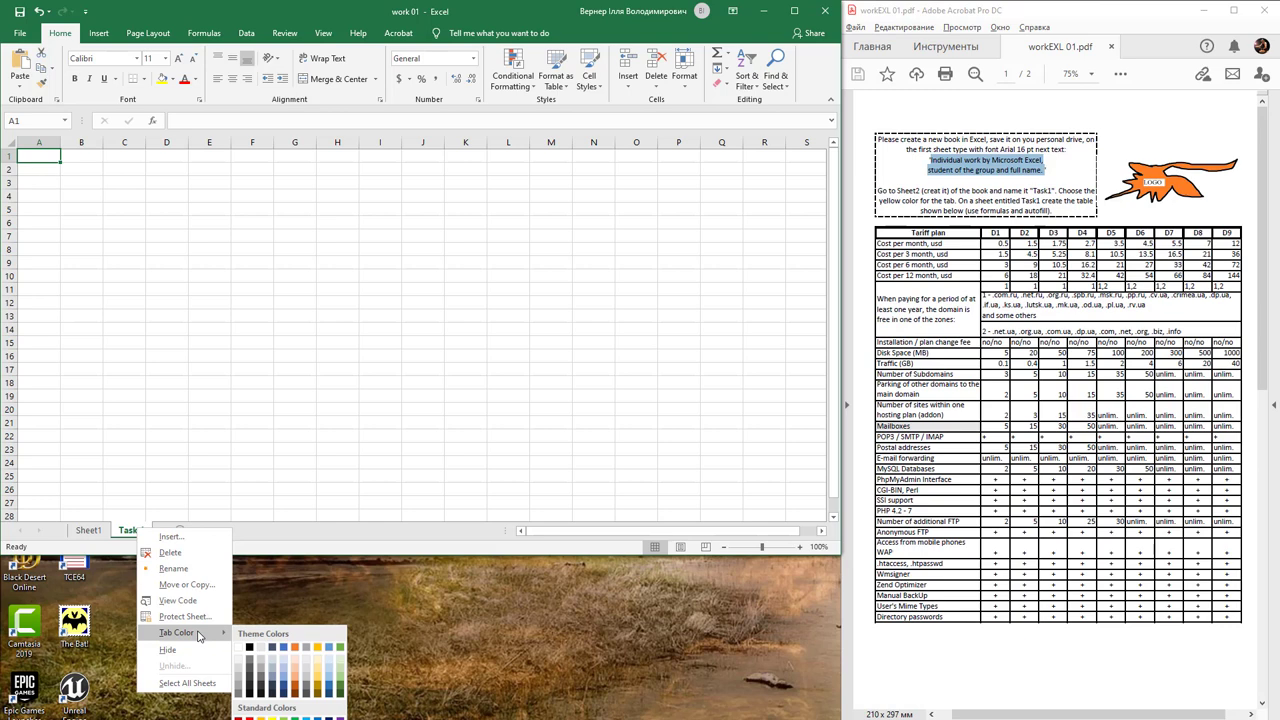
{"action": "left_click", "coordinate": [316, 666]}
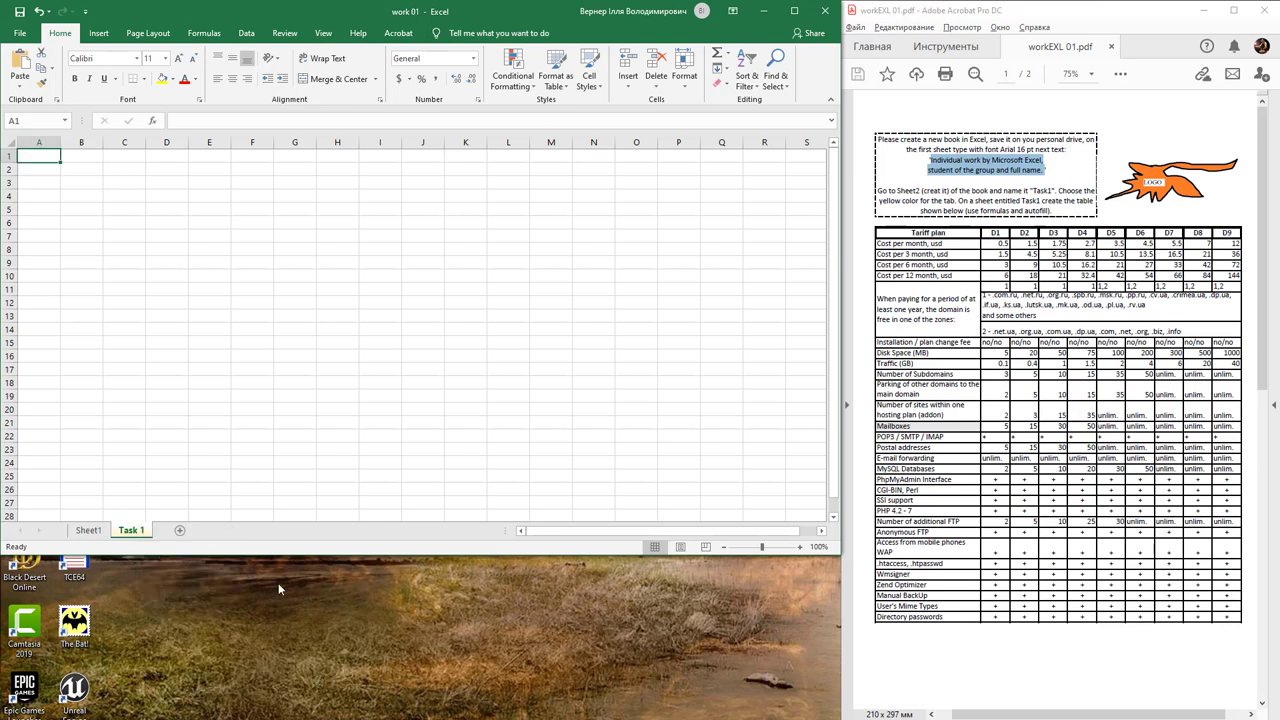
{"action": "left_click", "coordinate": [95, 531]}
{"action": "left_click", "coordinate": [130, 531]}
{"action": "left_click_drag", "start_coordinate": [209, 558], "coordinate": [238, 714]}
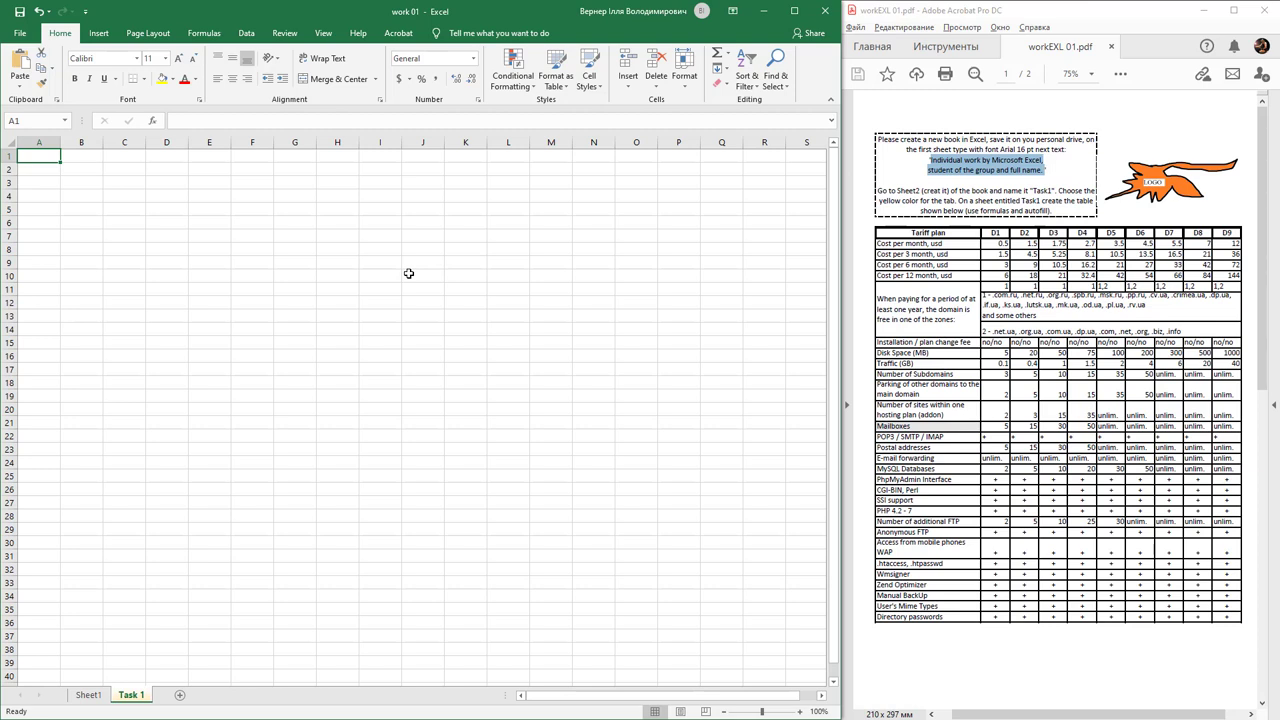
Enter the heading "Tariff plan" in cell A3 of the Task 1 sheet and widen column A to fit long row labels.
{"action": "left_click", "coordinate": [74, 184]}
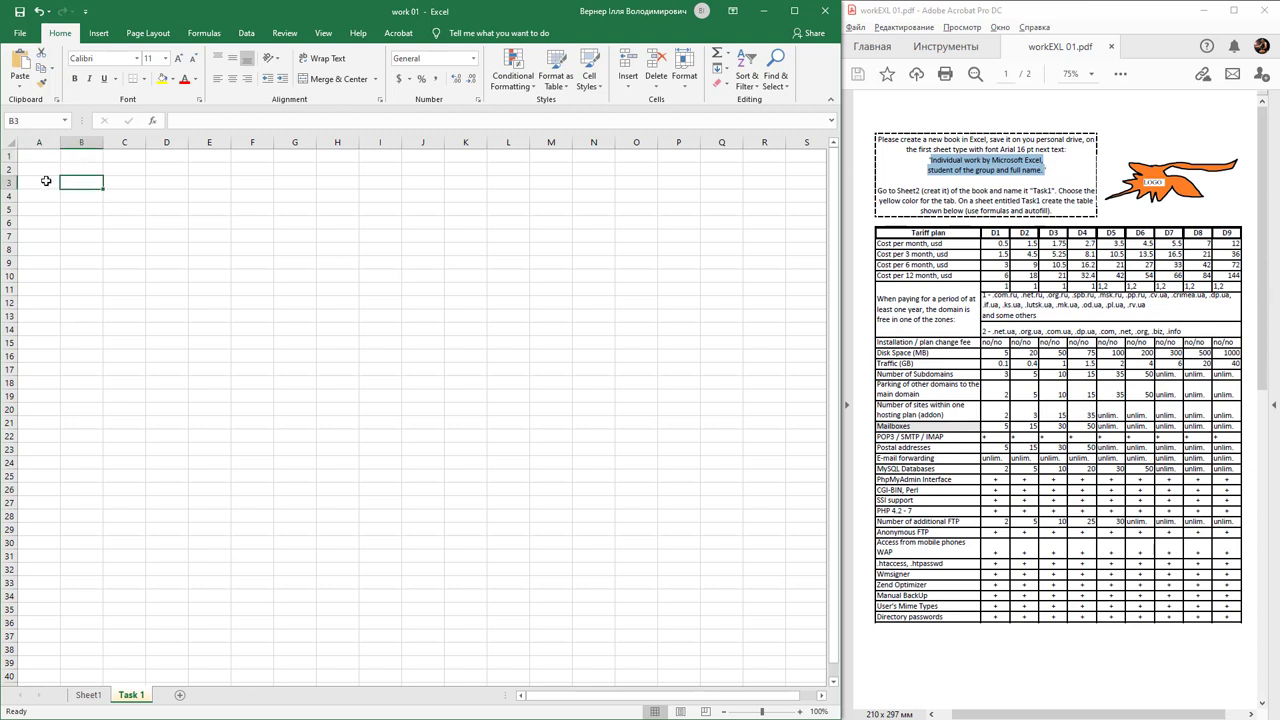
{"action": "left_click", "coordinate": [46, 181]}
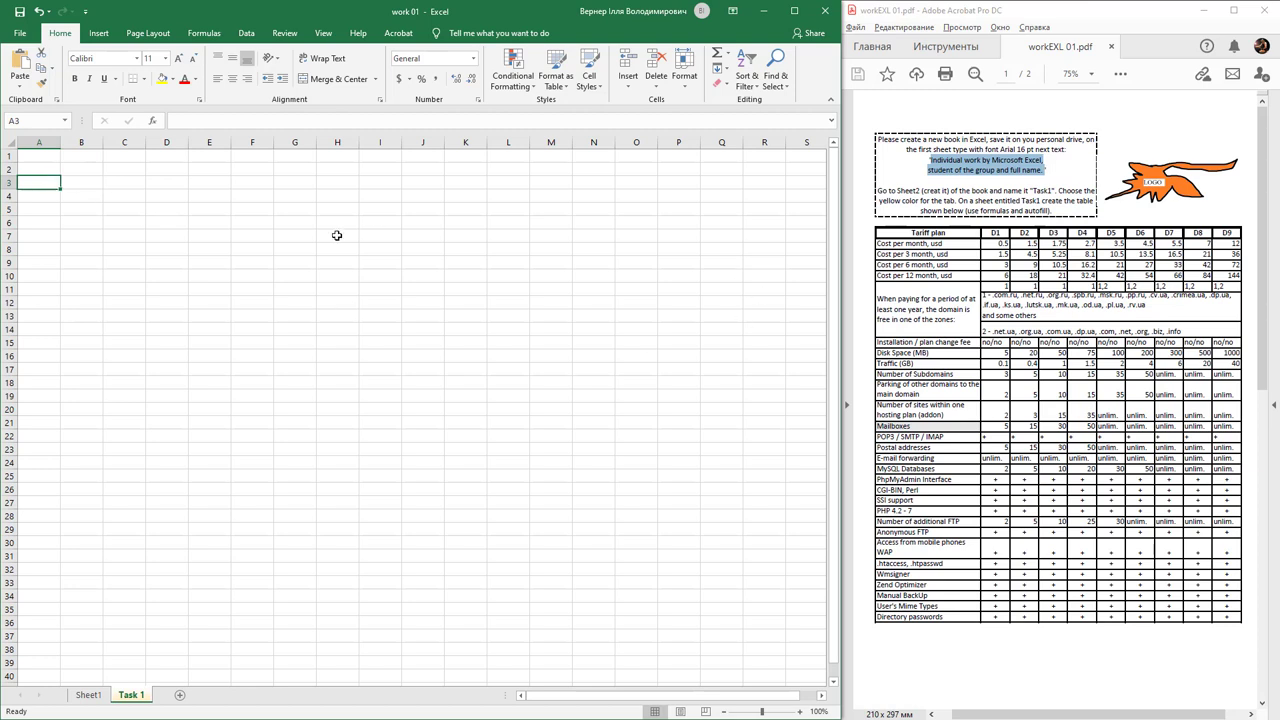
{"action": "type", "text": "Ta"}
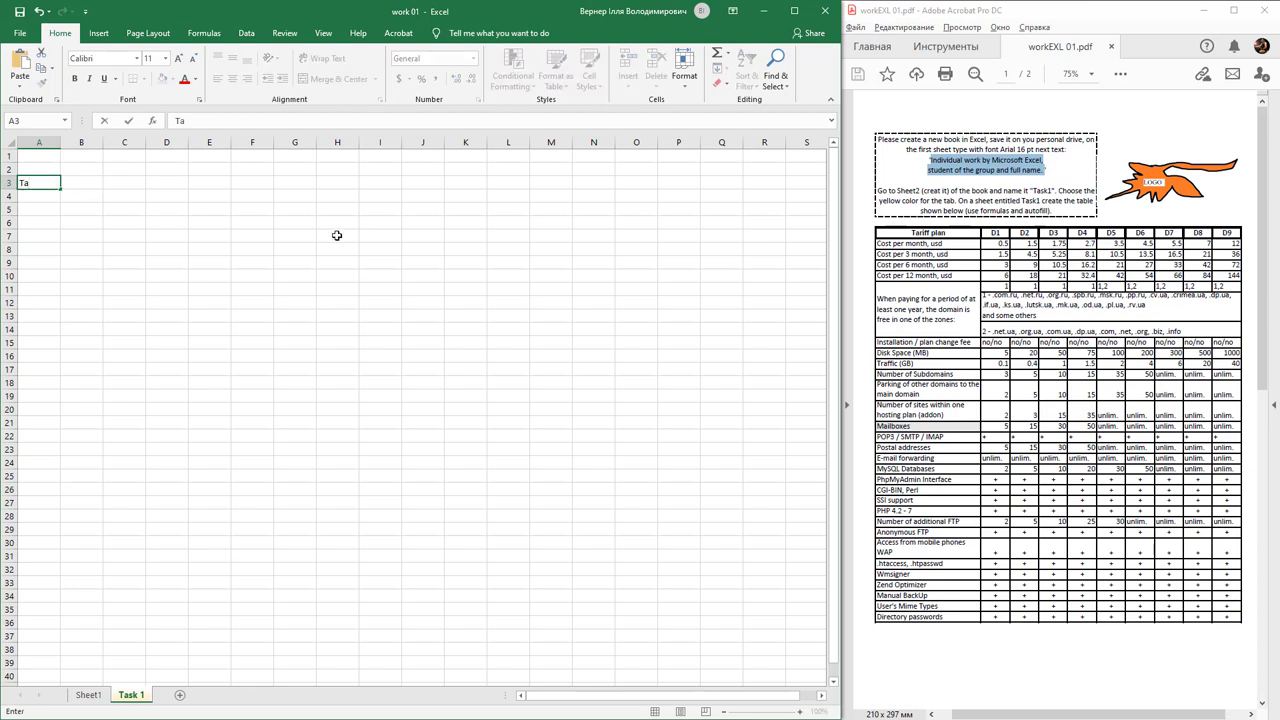
{"action": "type", "text": "riff plan"}
{"action": "key", "text": "Return"}
{"action": "left_click", "coordinate": [124, 196]}
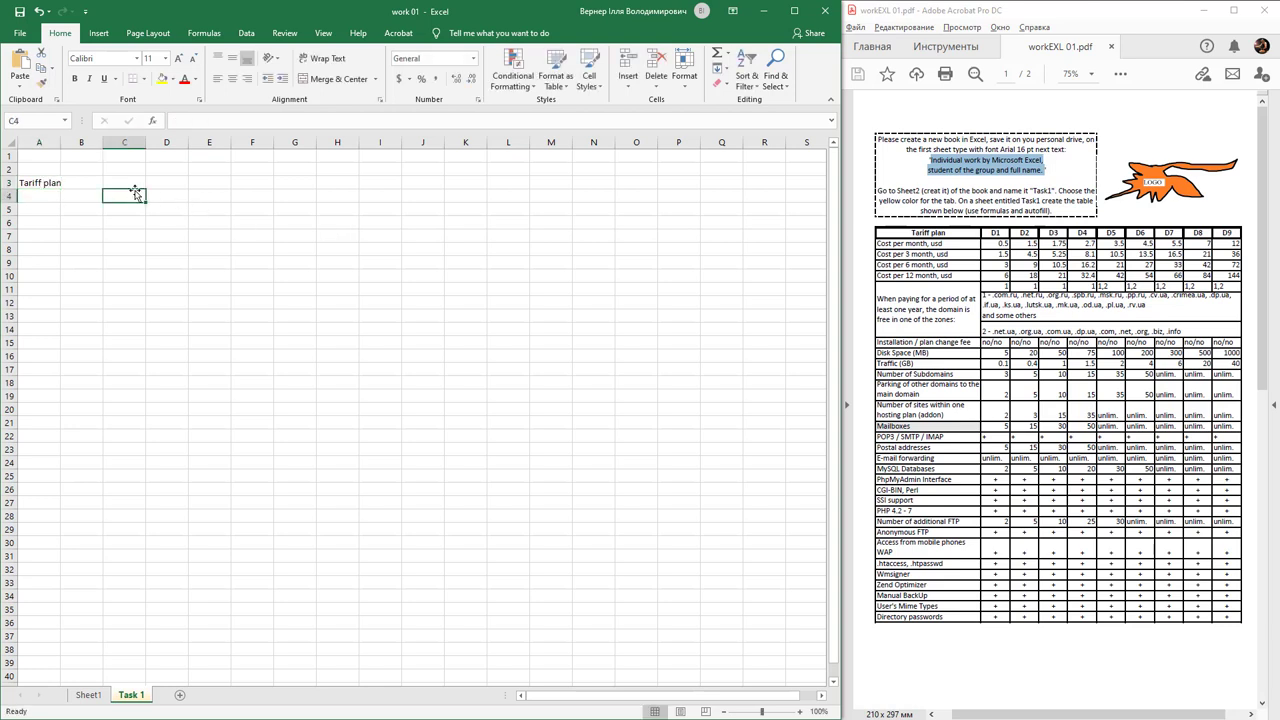
{"action": "left_click_drag", "start_coordinate": [57, 141], "coordinate": [117, 141]}
{"action": "left_click", "coordinate": [100, 169]}
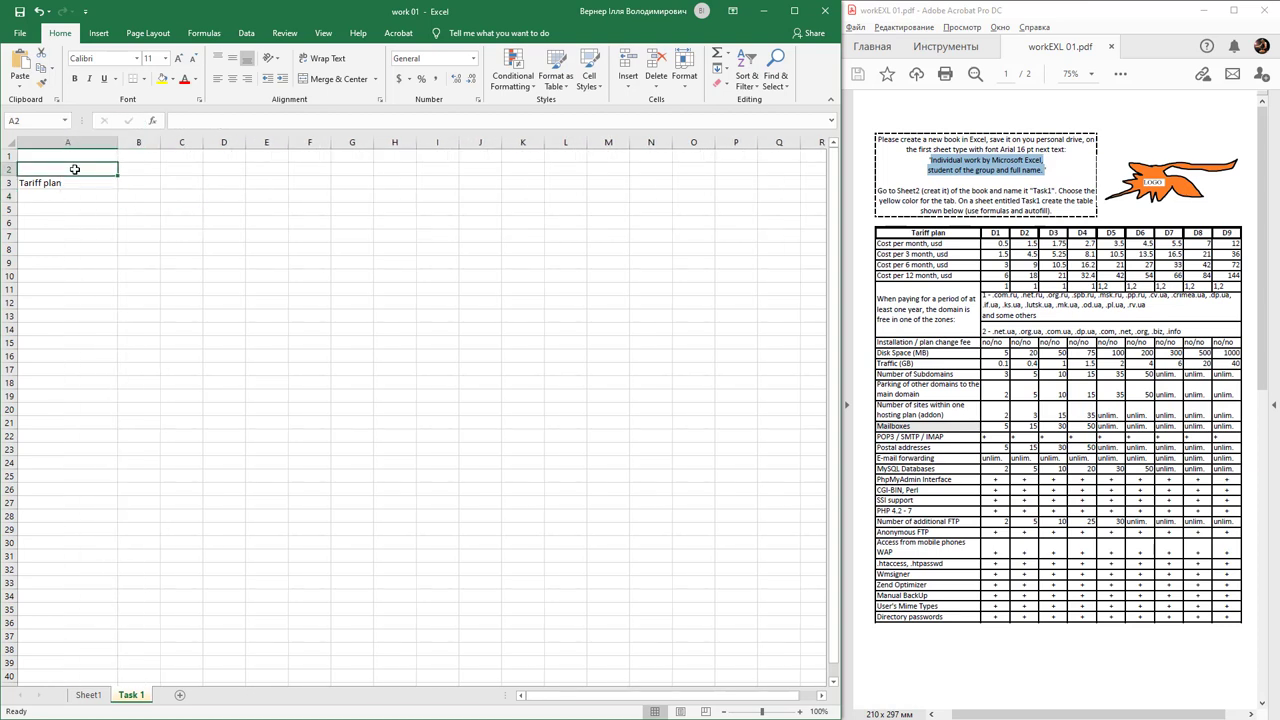
Set the font size of cells A3:F11 on the Task 1 sheet to 14.
{"action": "left_click", "coordinate": [67, 183]}
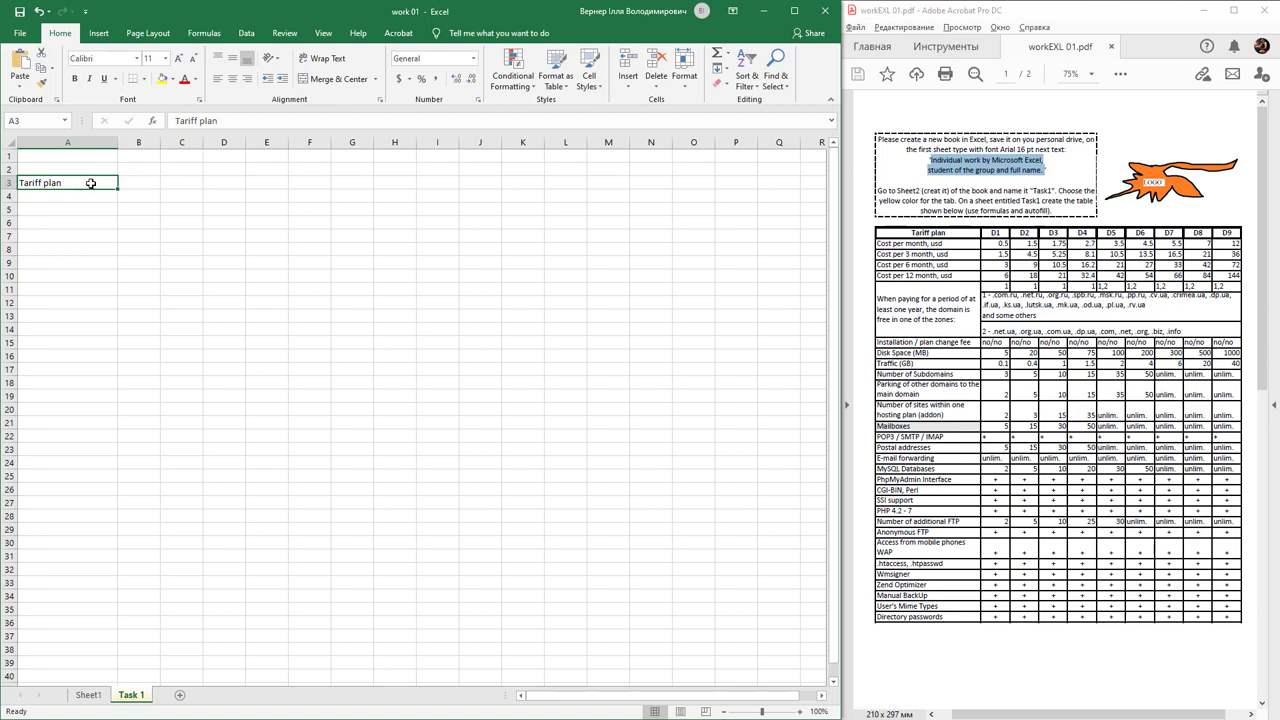
{"action": "left_click_drag", "start_coordinate": [92, 182], "coordinate": [300, 291]}
{"action": "left_click", "coordinate": [153, 59]}
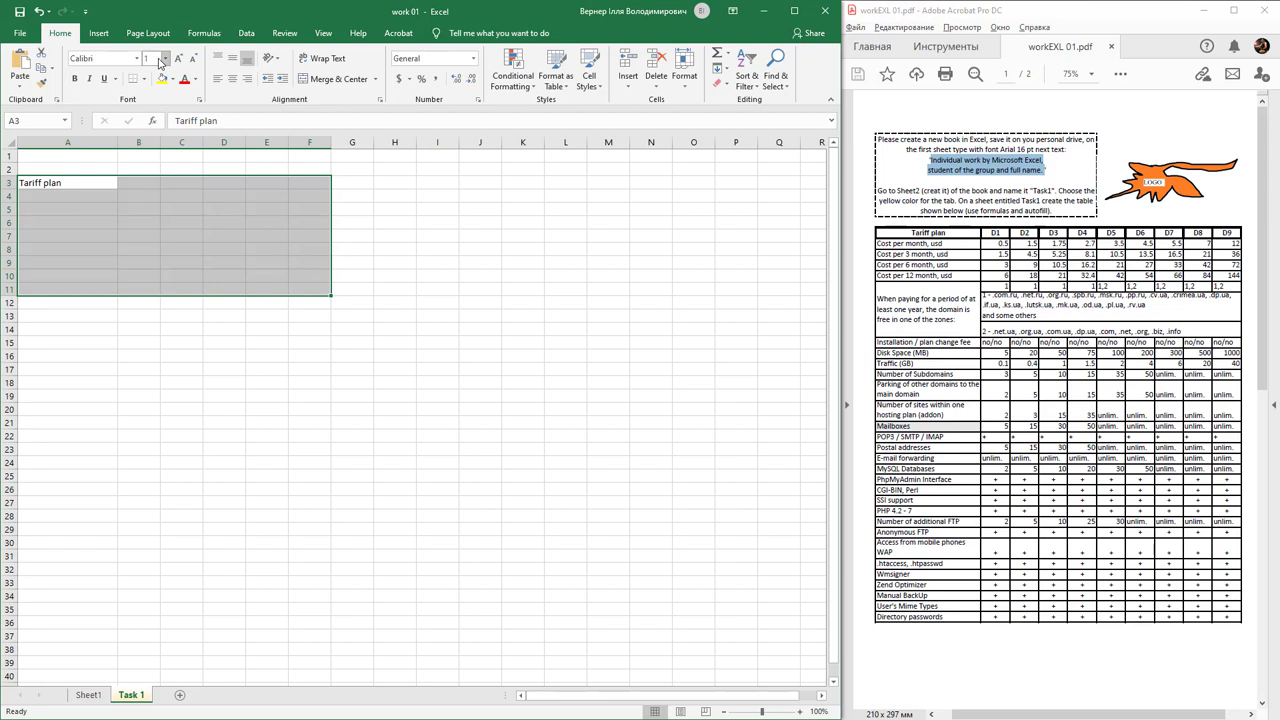
{"action": "type", "text": "14"}
{"action": "key", "text": "Return"}
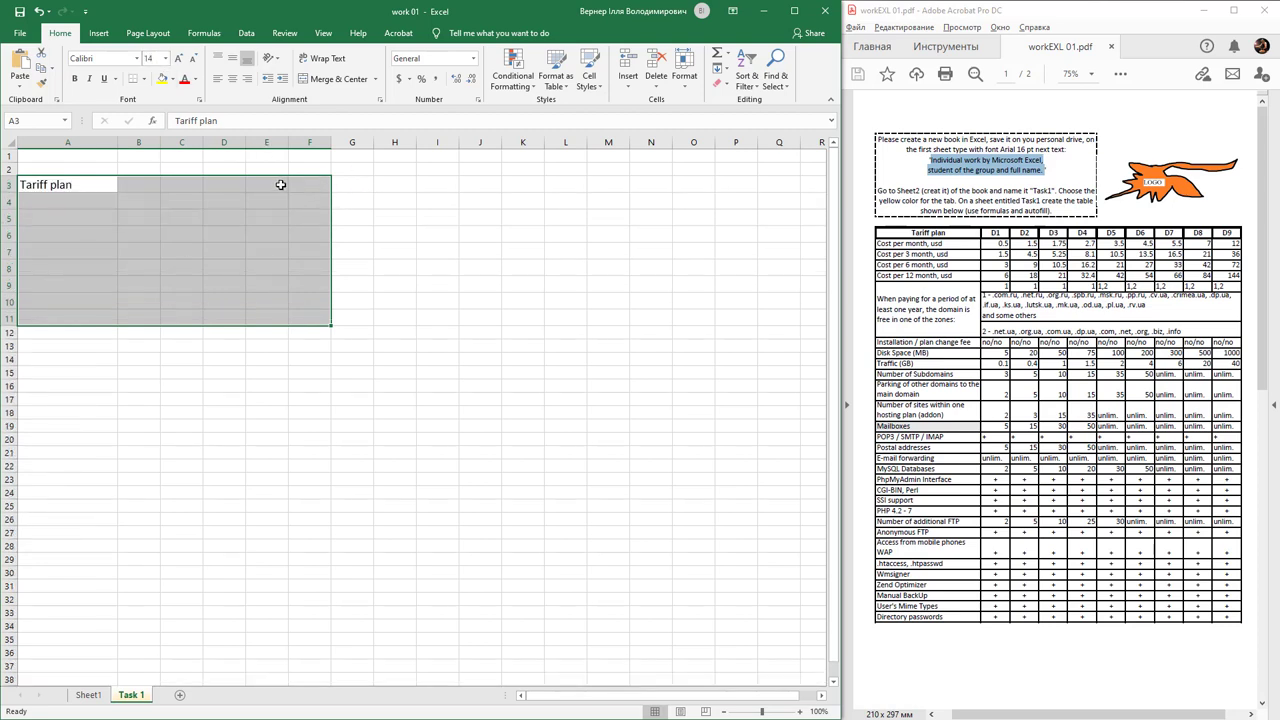
{"action": "left_click", "coordinate": [381, 218]}
{"action": "left_click", "coordinate": [186, 219]}
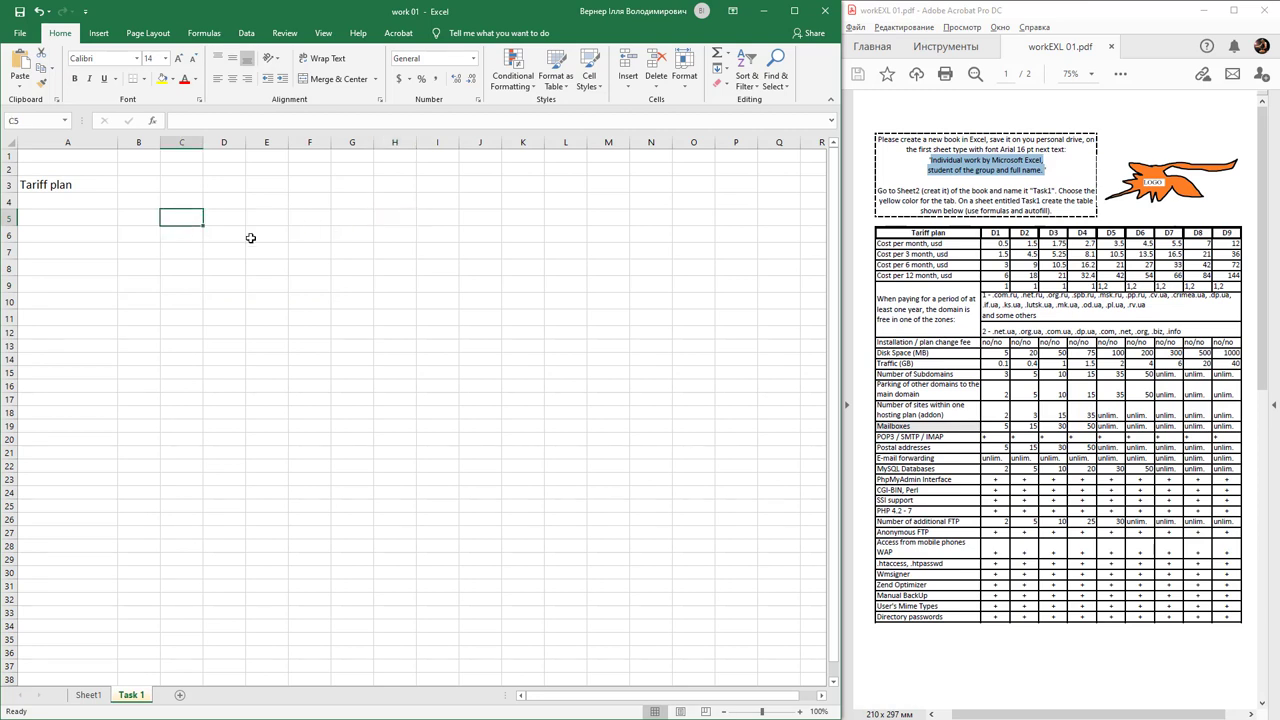
Set the font size of the entire Task 1 sheet to 14.
{"action": "key", "text": "ctrl+a"}
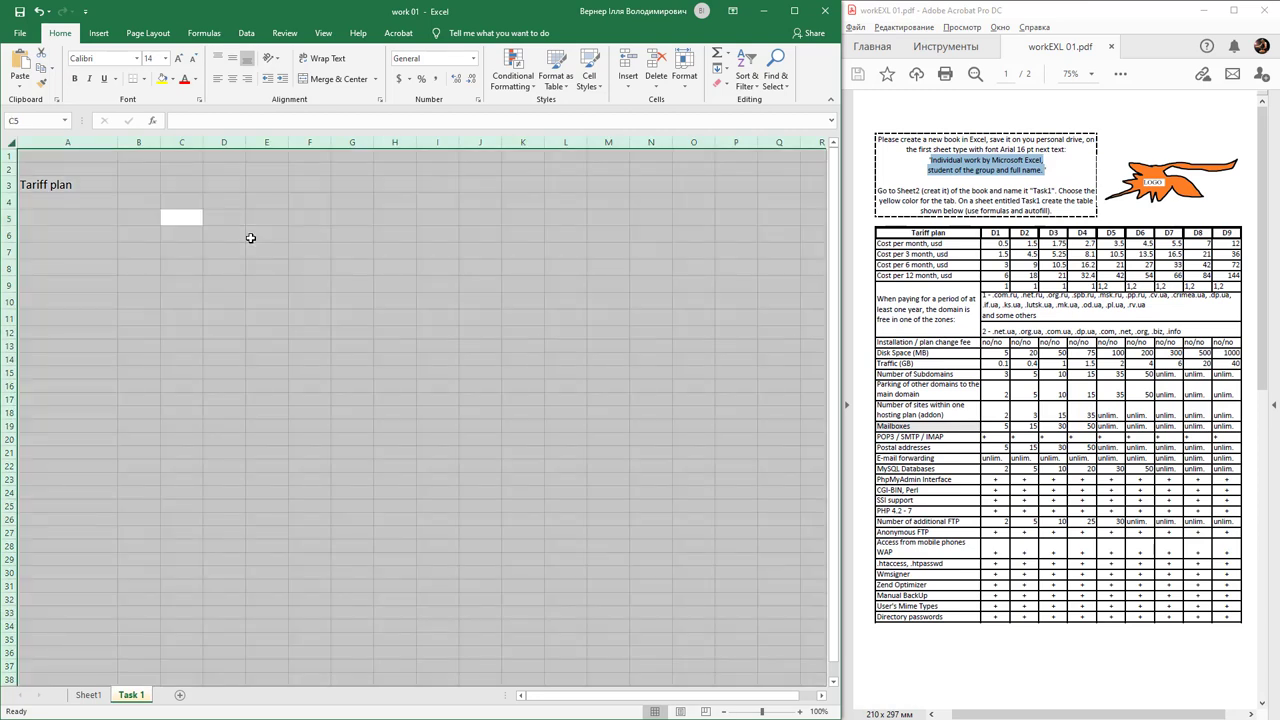
{"action": "left_click", "coordinate": [157, 58]}
{"action": "type", "text": "14"}
{"action": "key", "text": "Return"}
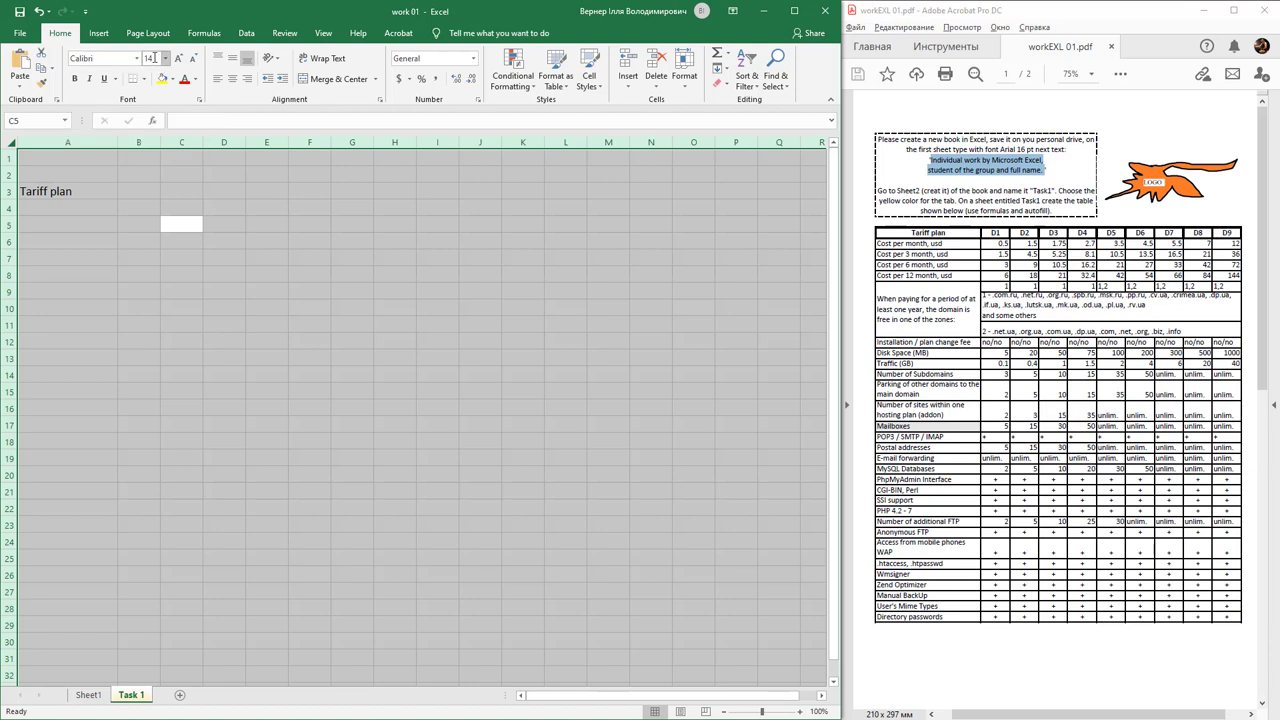
Enter the plan headings D1, D2, D3 and D4 in cells B3 to E3.
{"action": "left_click", "coordinate": [121, 196]}
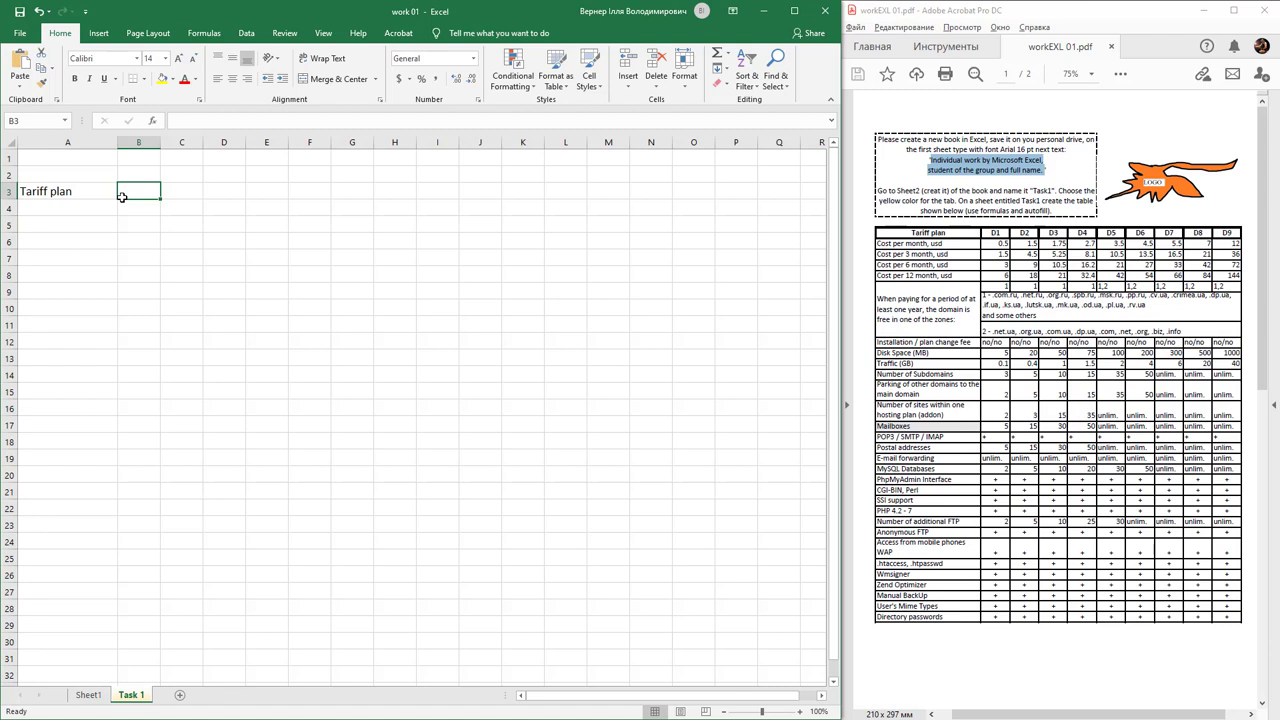
{"action": "type", "text": "D1"}
{"action": "left_click", "coordinate": [173, 192]}
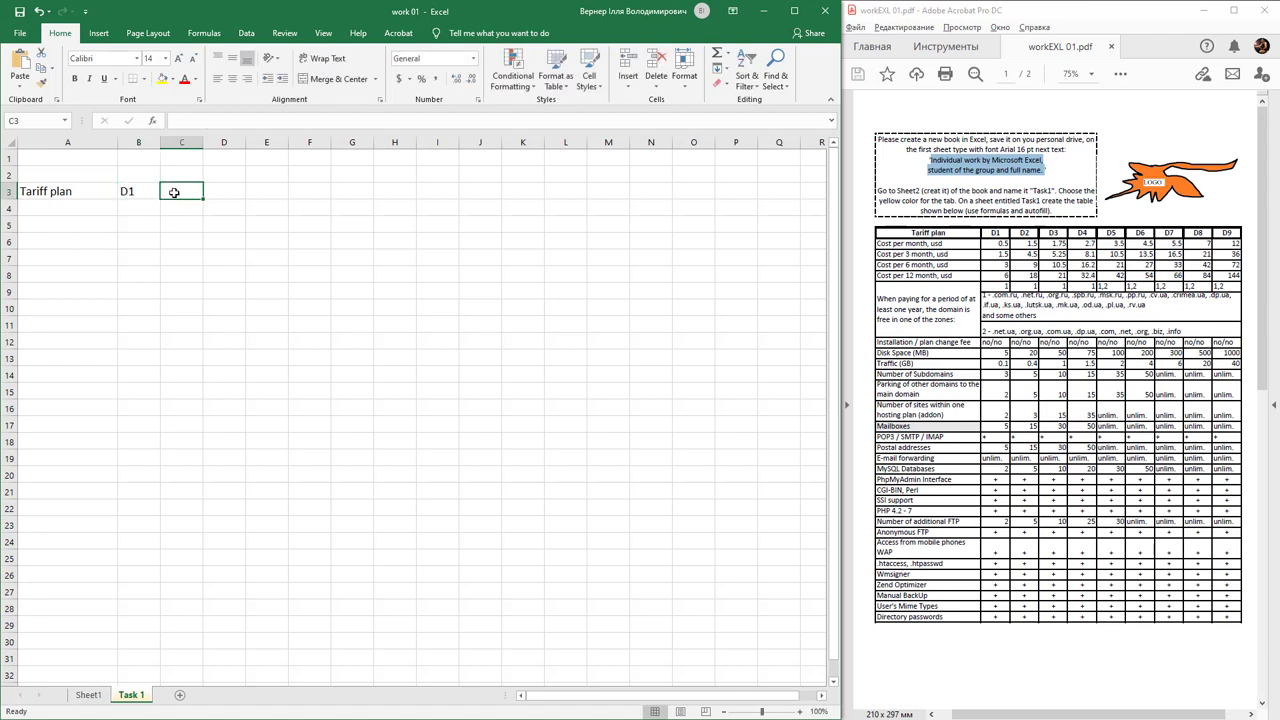
{"action": "type", "text": "D2"}
{"action": "key", "text": "Tab"}
{"action": "type", "text": "D"}
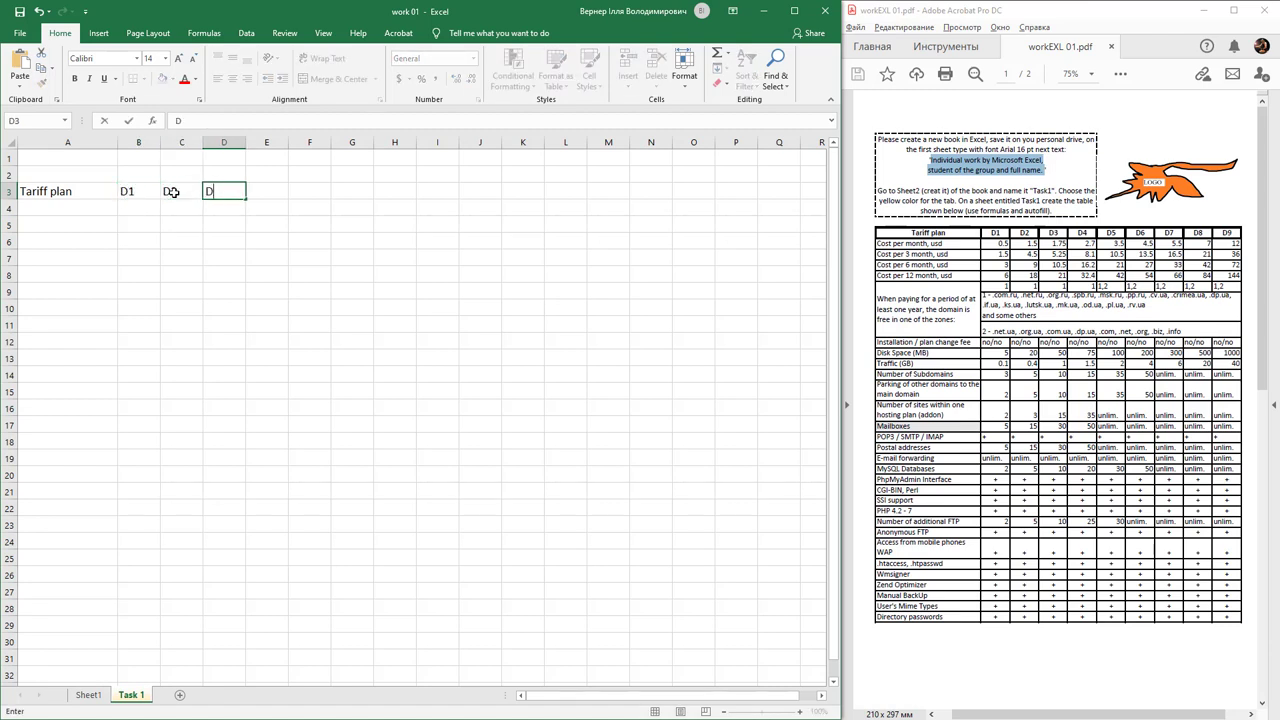
{"action": "type", "text": "3"}
{"action": "key", "text": "Tab"}
{"action": "type", "text": "D"}
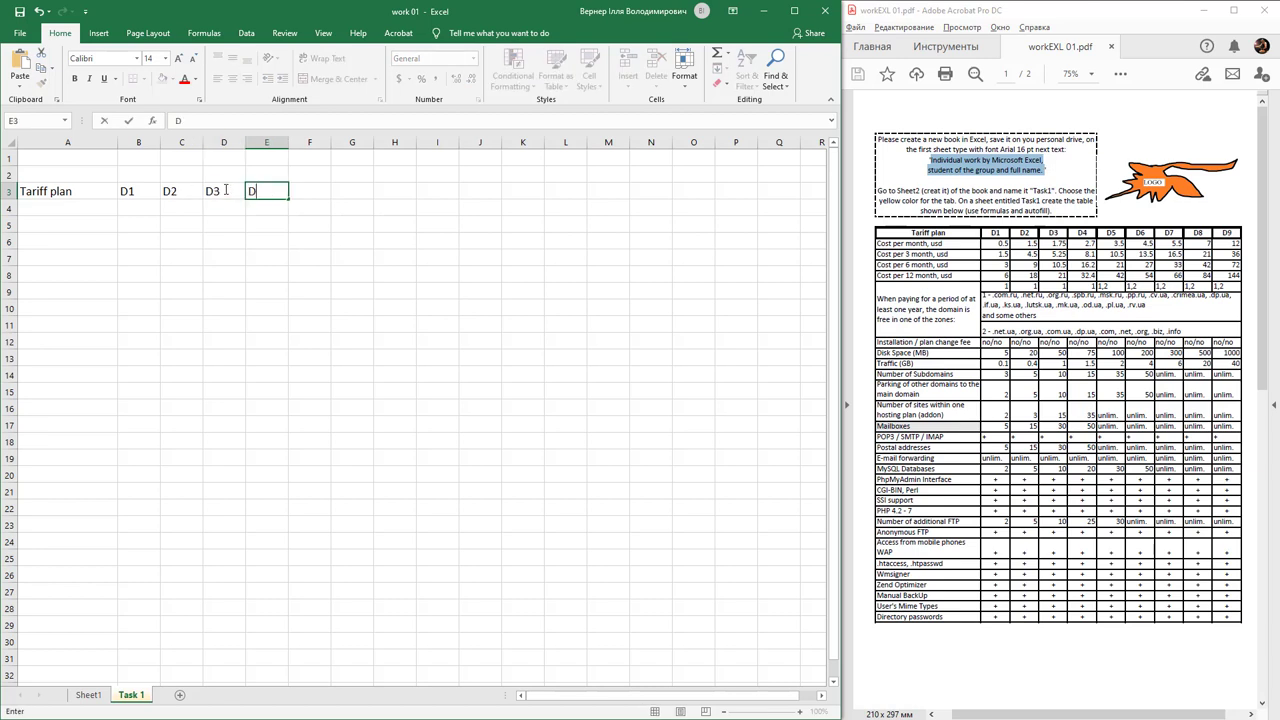
{"action": "type", "text": "4"}
{"action": "key", "text": "Tab"}
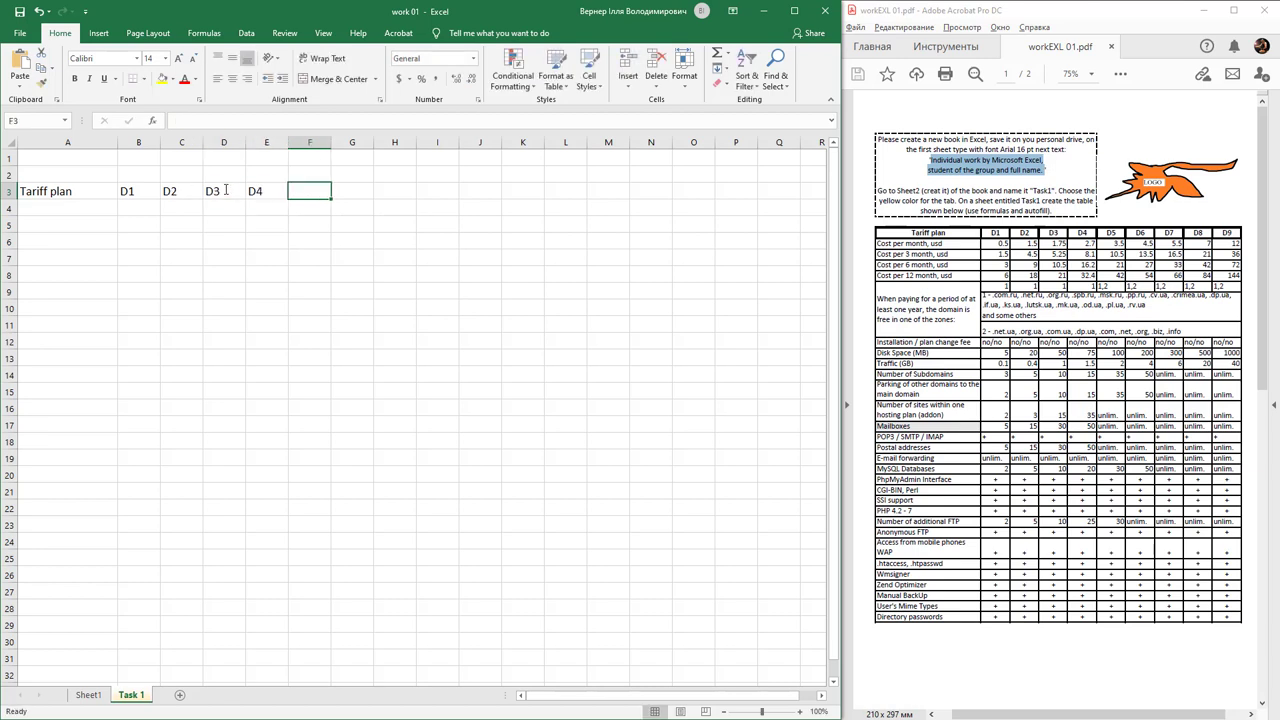
Enter the plan headings D5, D6, D7, D8 and D9 in cells F3 to J3.
{"action": "type", "text": "D5"}
{"action": "key", "text": "Tab"}
{"action": "type", "text": "D6"}
{"action": "key", "text": "Tab"}
{"action": "type", "text": "D7"}
{"action": "key", "text": "Tab"}
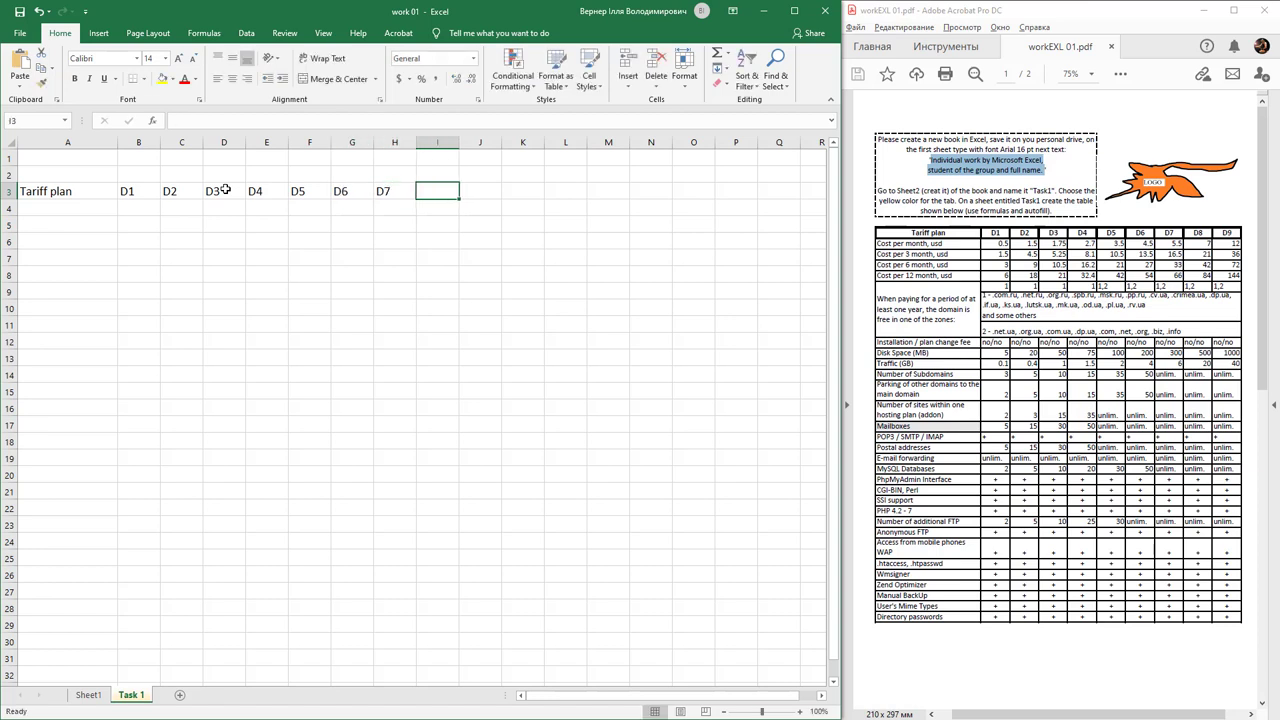
{"action": "type", "text": "D8"}
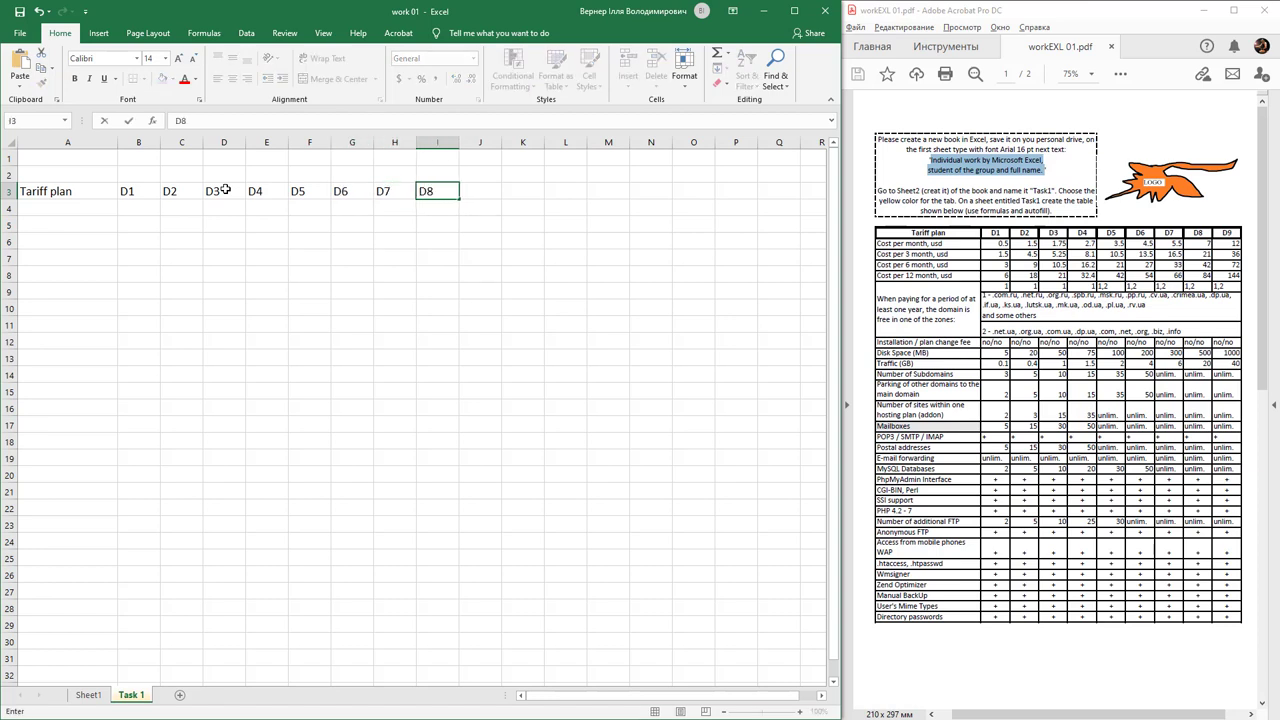
{"action": "key", "text": "Tab"}
{"action": "type", "text": "D9"}
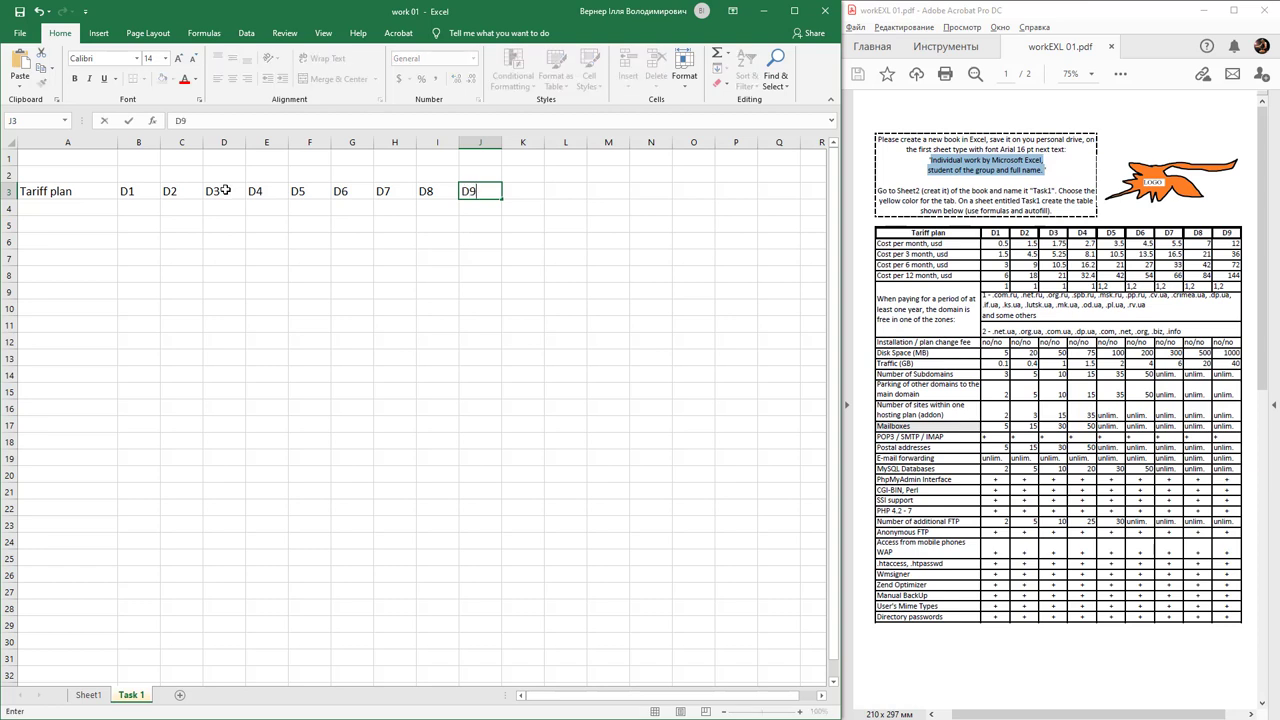
{"action": "left_click", "coordinate": [298, 228]}
Make the header row A3:J3 bold and center its text horizontally.
{"action": "left_click_drag", "start_coordinate": [461, 193], "coordinate": [45, 190]}
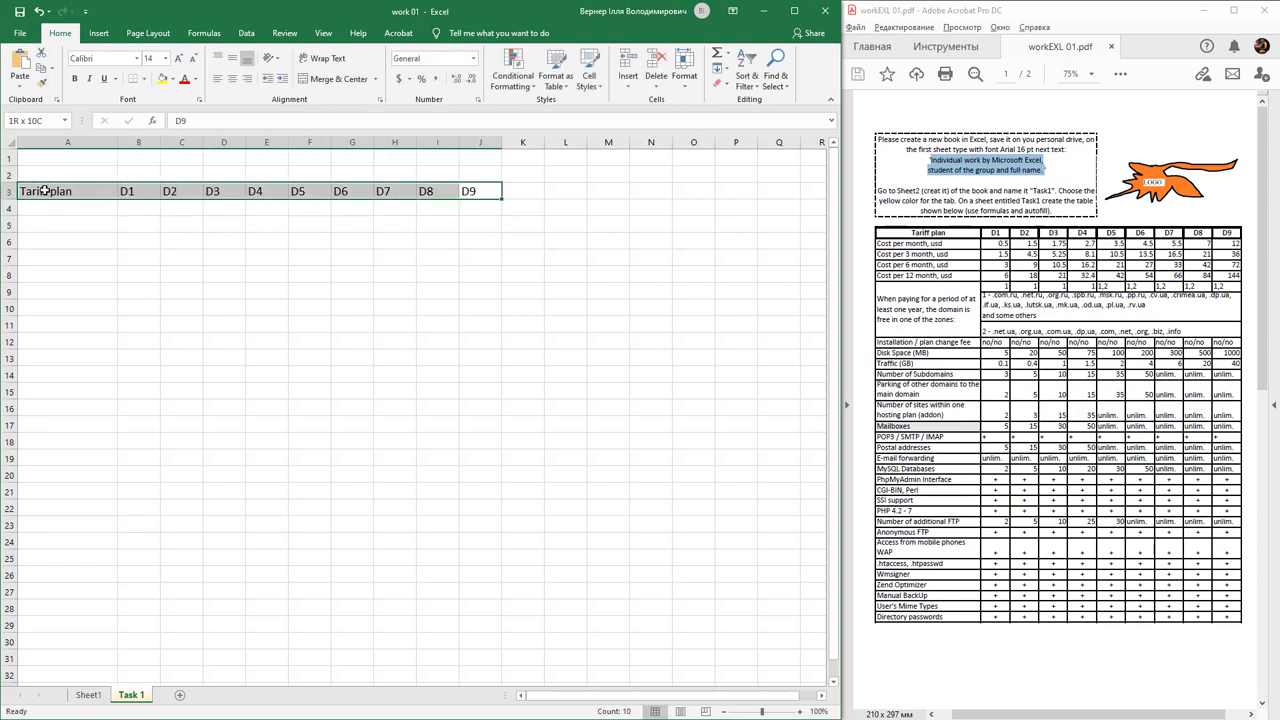
{"action": "left_click", "coordinate": [75, 79]}
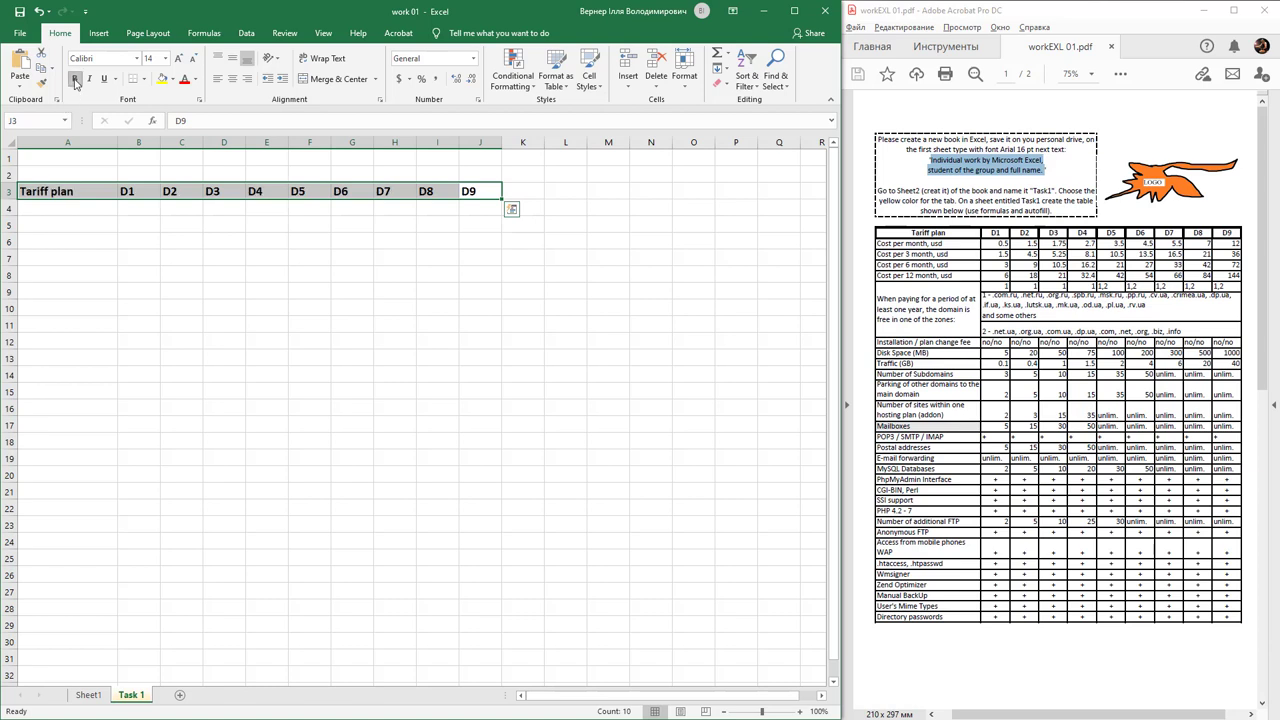
{"action": "left_click", "coordinate": [236, 84]}
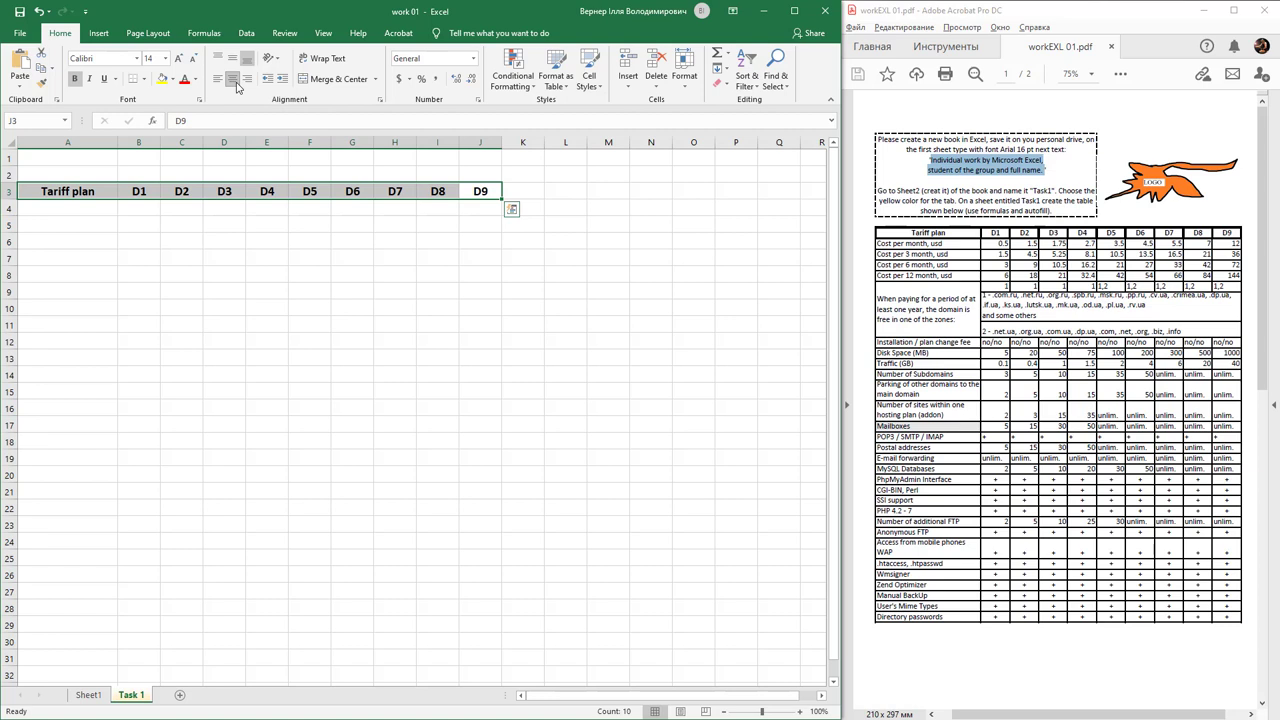
Copy the row label "Cost per month, usd" from the PDF table into cell A4 of the Excel sheet.
{"action": "left_click", "coordinate": [930, 243]}
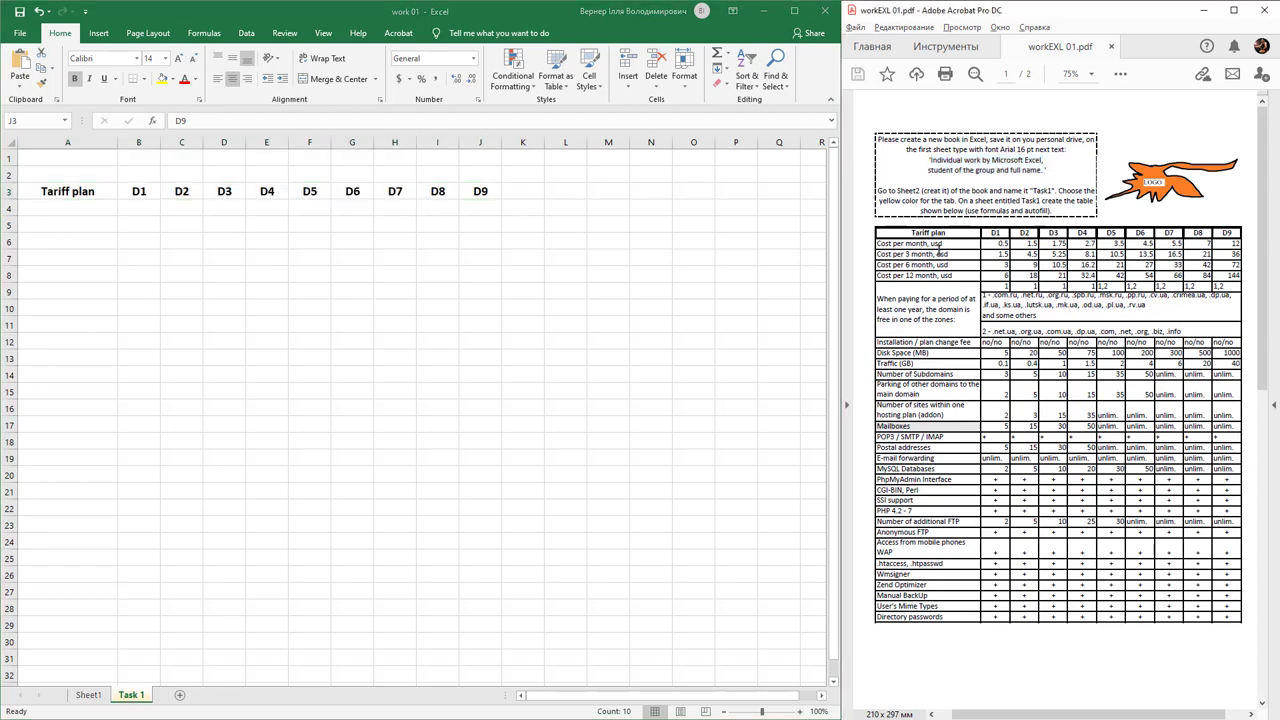
{"action": "mouse_move", "coordinate": [930, 243]}
{"action": "left_mouse_down"}
{"action": "mouse_move", "coordinate": [878, 243]}
{"action": "mouse_move", "coordinate": [942, 244]}
{"action": "left_mouse_up"}
{"action": "key", "text": "ctrl+c"}
{"action": "left_click", "coordinate": [74, 208]}
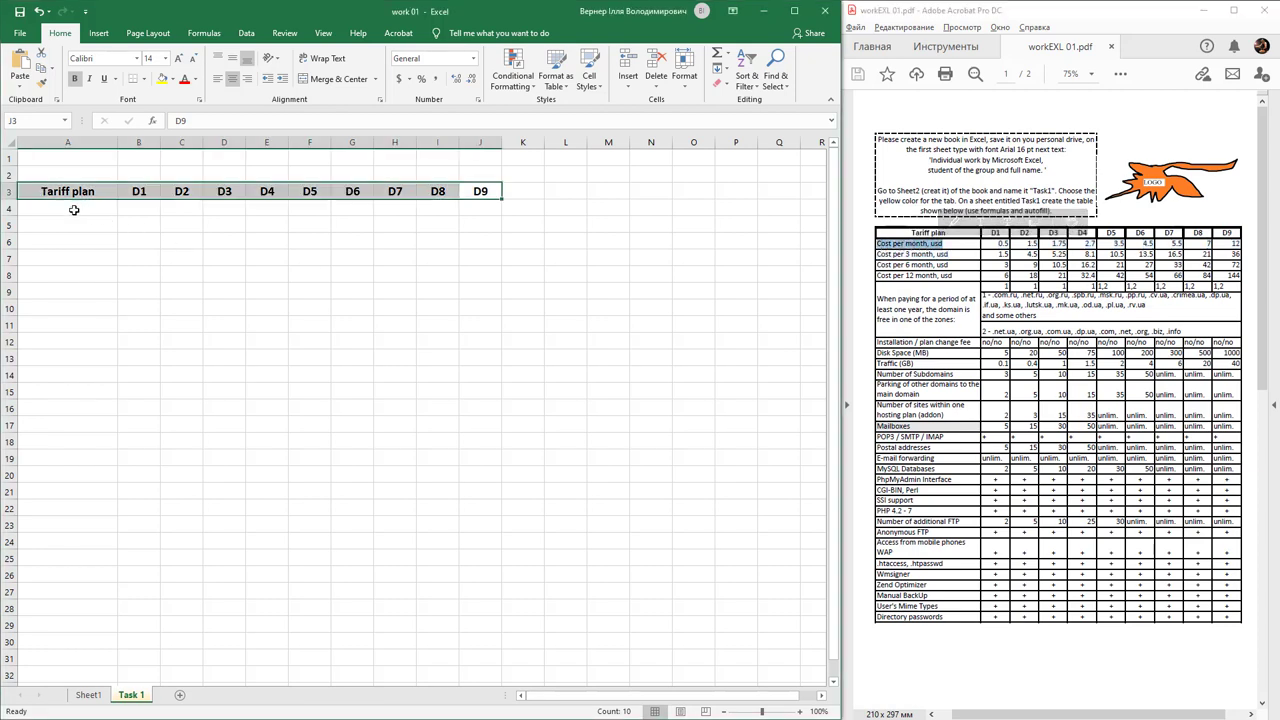
{"action": "double_click", "coordinate": [57, 208]}
{"action": "key", "text": "ctrl+v"}
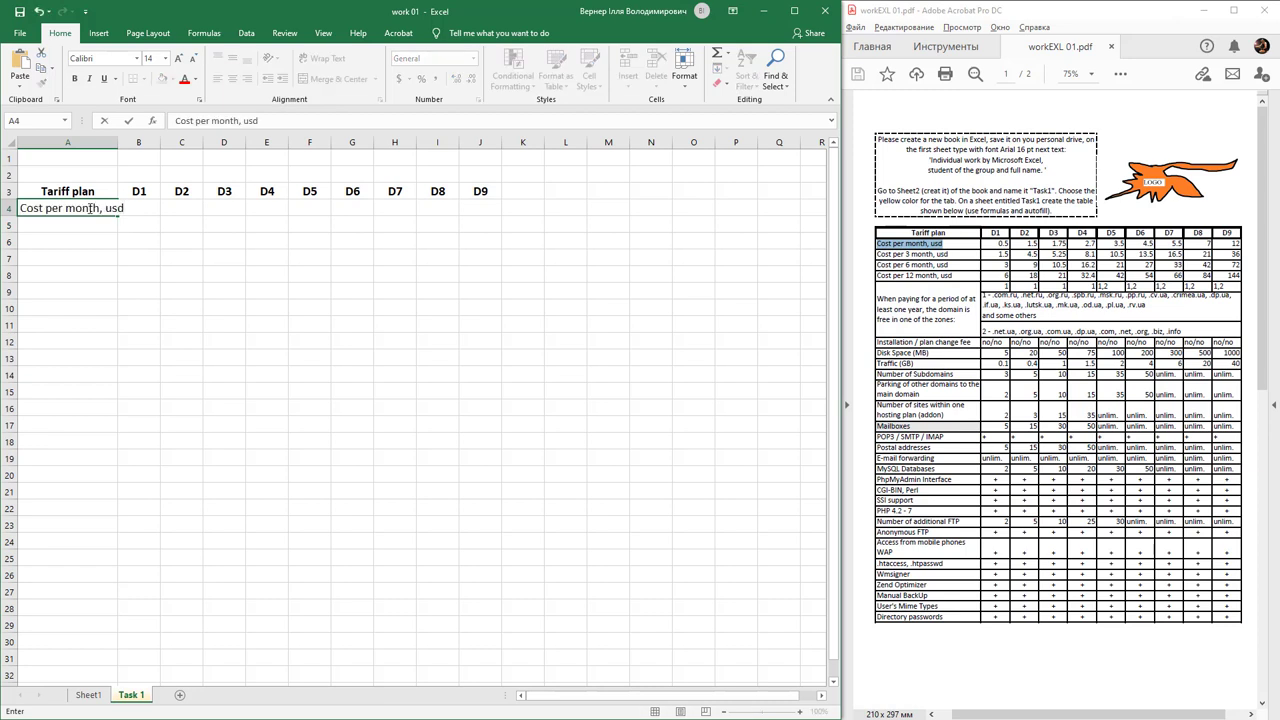
{"action": "key", "text": "Return"}
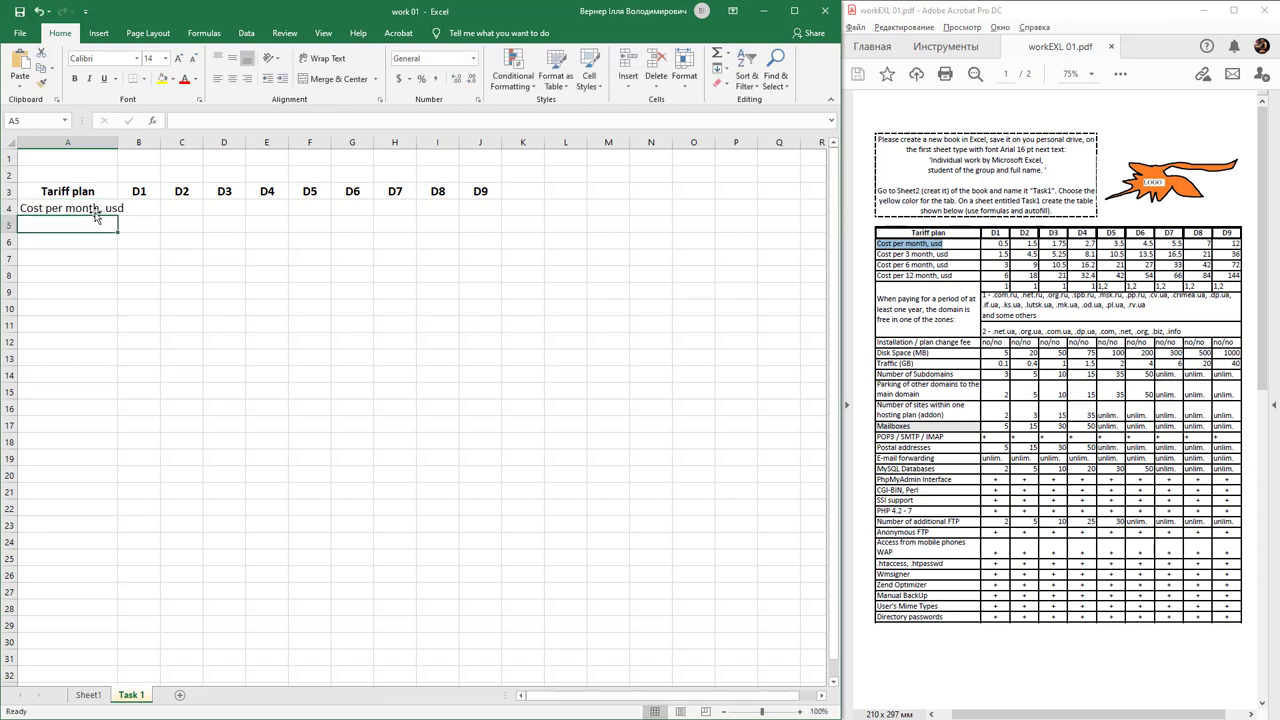
Adjust the width of column A so the "Cost per month, usd" label fits with a small margin.
{"action": "left_click_drag", "start_coordinate": [125, 143], "coordinate": [149, 143]}
{"action": "left_click", "coordinate": [100, 208]}
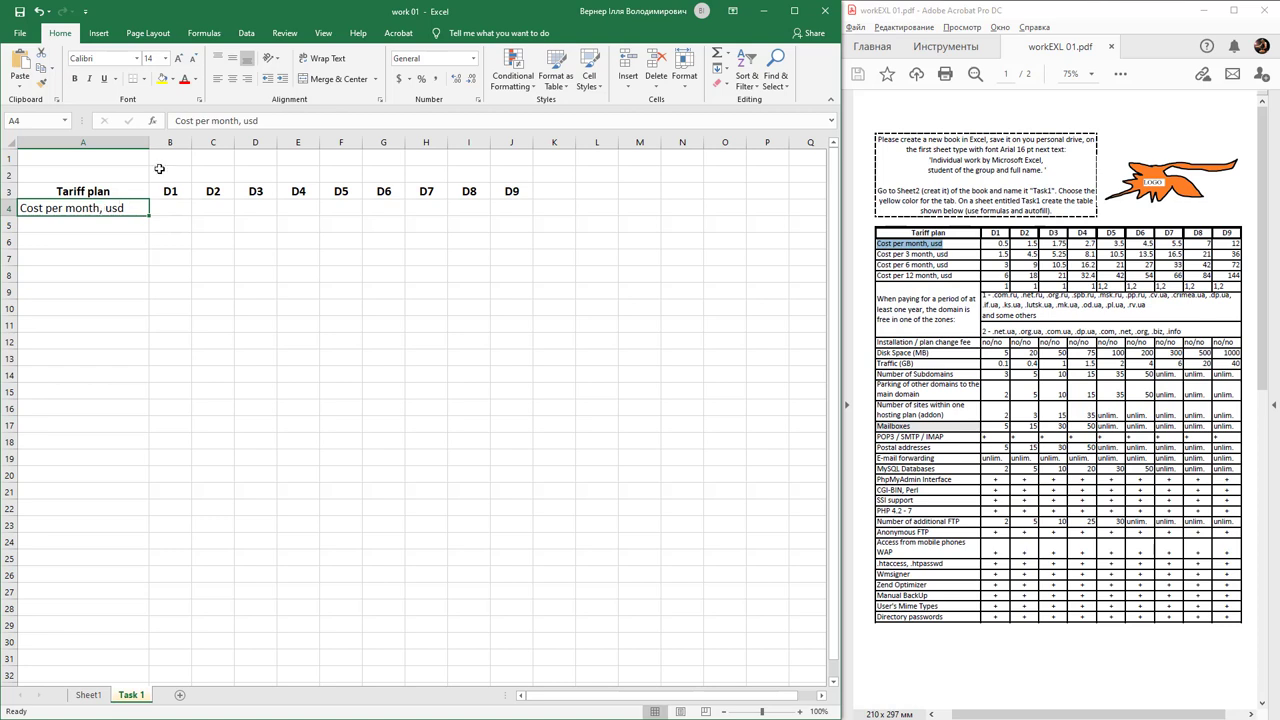
{"action": "mouse_move", "coordinate": [149, 143]}
{"action": "left_mouse_down"}
{"action": "mouse_move", "coordinate": [185, 144]}
{"action": "mouse_move", "coordinate": [115, 145]}
{"action": "mouse_move", "coordinate": [167, 146]}
{"action": "left_mouse_up"}
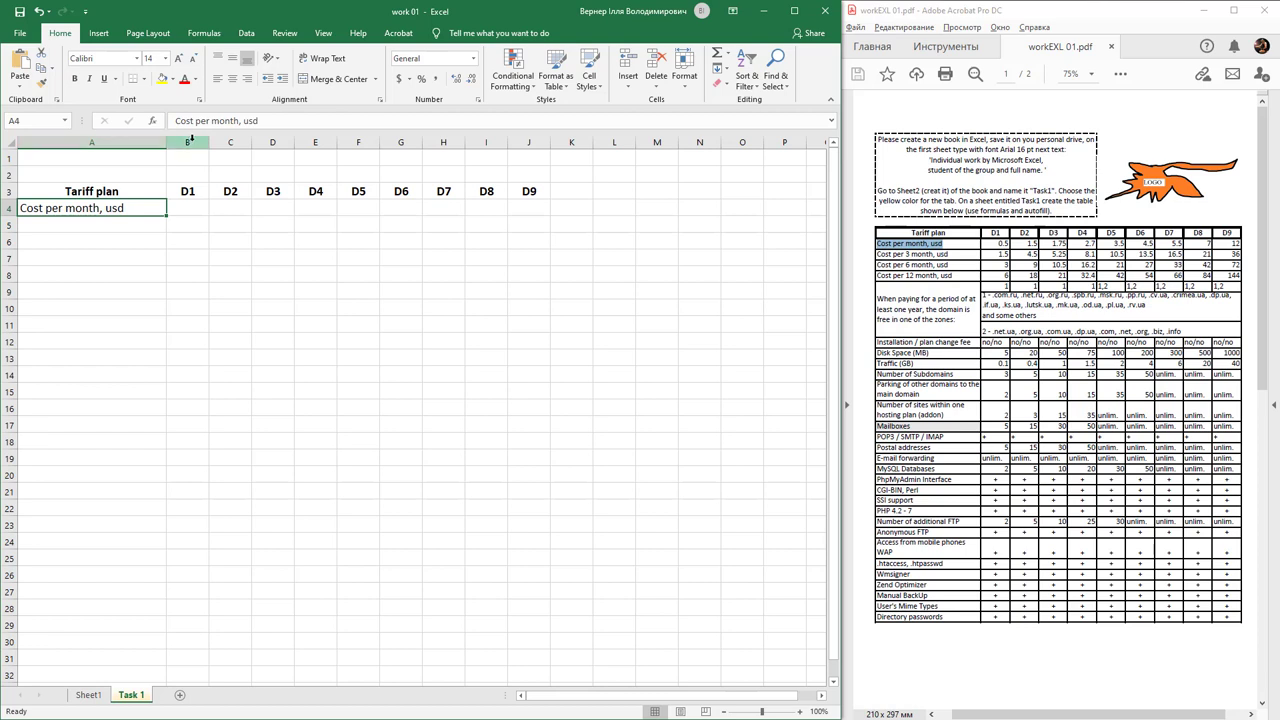
{"action": "left_click_drag", "start_coordinate": [165, 143], "coordinate": [145, 147]}
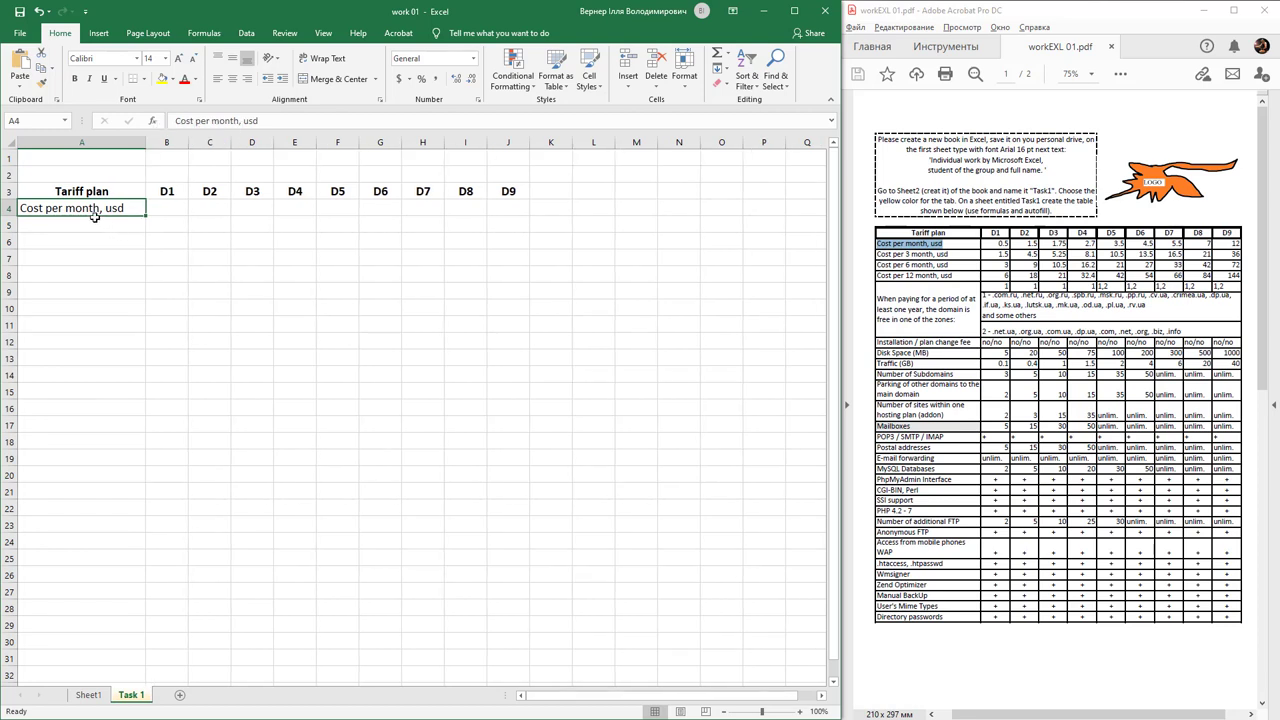
Copy the "Cost per month, usd" label from A4 into cells A5, A6 and A7.
{"action": "key", "text": "ctrl+c"}
{"action": "left_click", "coordinate": [90, 226]}
{"action": "key", "text": "ctrl+v"}
{"action": "left_click", "coordinate": [86, 243]}
{"action": "key", "text": "ctrl+v"}
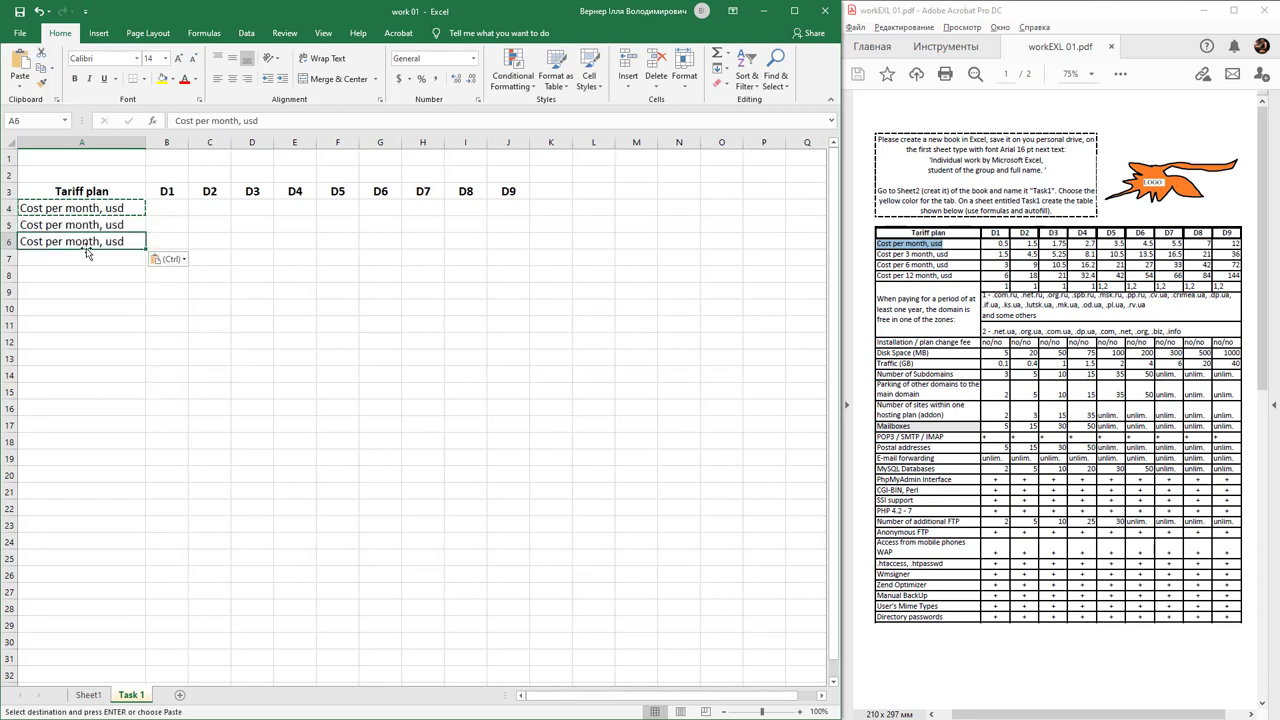
{"action": "left_click", "coordinate": [84, 258]}
{"action": "key", "text": "ctrl+v"}
Edit the label in cell A5 to read "Cost per 3 month, usd".
{"action": "double_click", "coordinate": [50, 224]}
{"action": "left_click", "coordinate": [66, 224]}
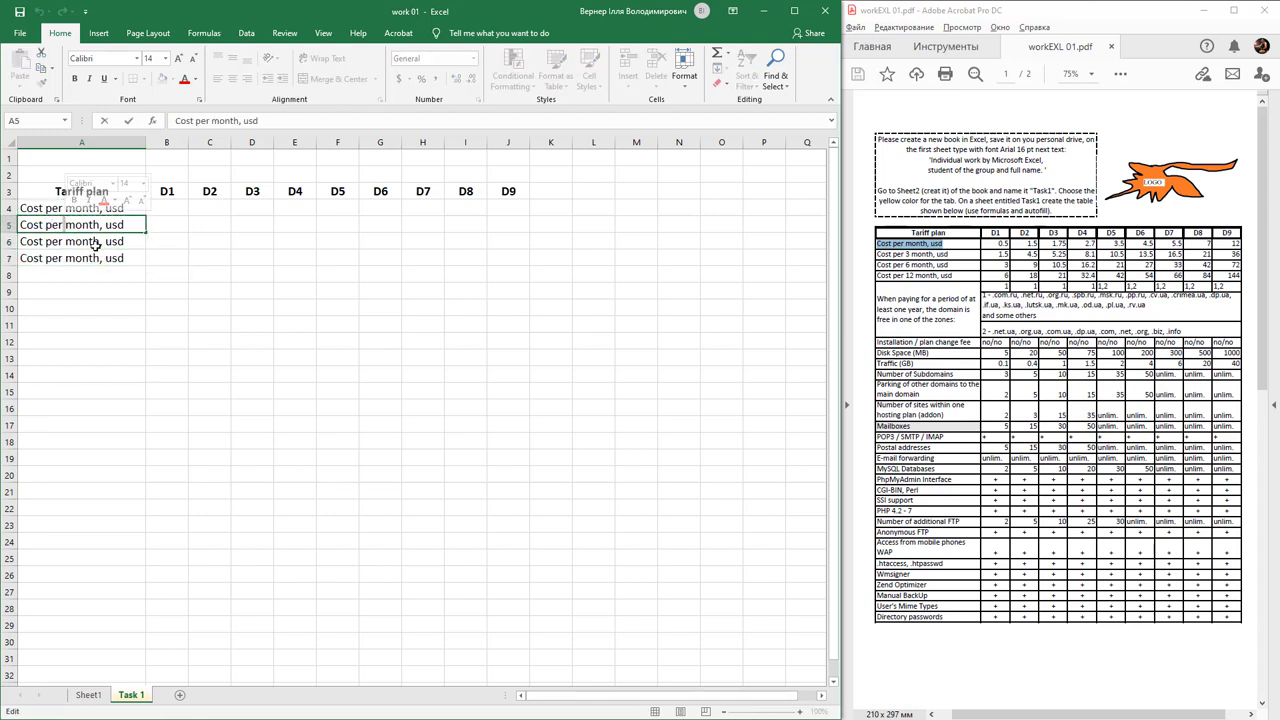
{"action": "type", "text": "3"}
{"action": "key", "text": "Return"}
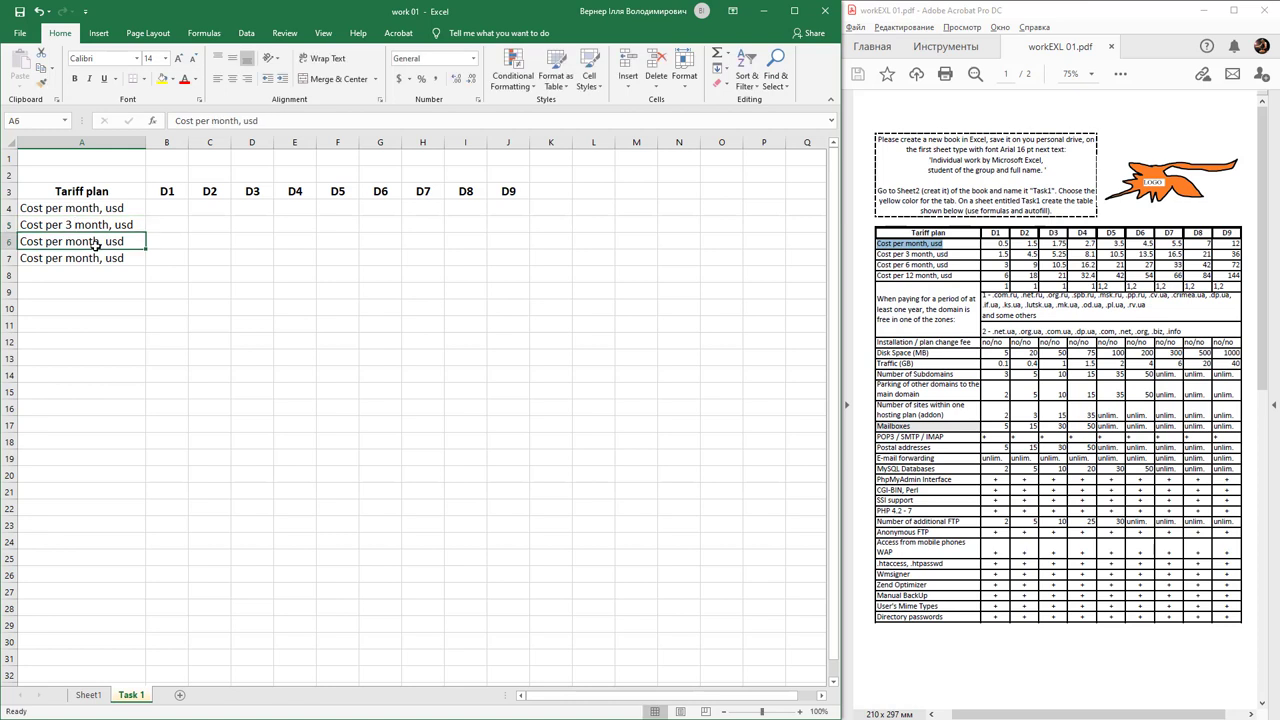
Edit the label in cell A6 to read "Cost per 6 month, usd".
{"action": "key", "text": "F2"}
{"action": "key", "text": "Left"}
{"action": "key", "text": "Left"}
{"action": "key", "text": "Left"}
{"action": "key", "text": "Left"}
{"action": "key", "text": "Left"}
{"action": "key", "text": "Left"}
{"action": "key", "text": "Left"}
{"action": "key", "text": "Left"}
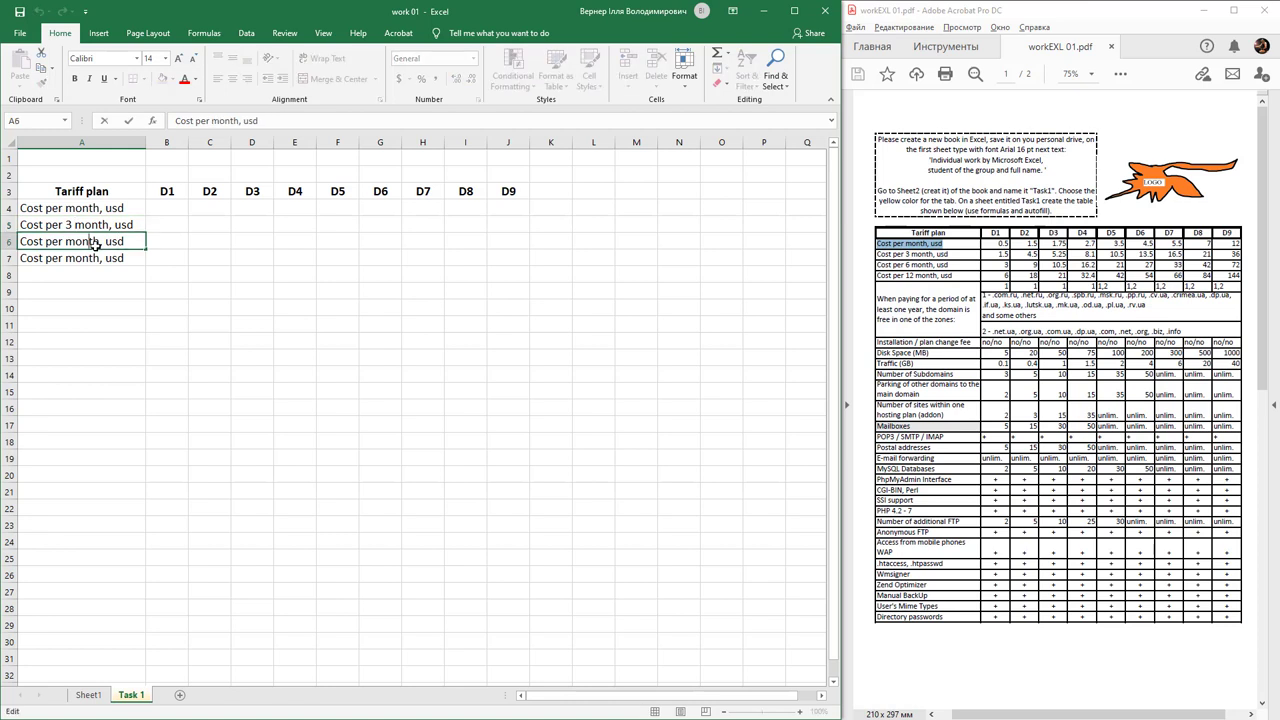
{"action": "key", "text": "Left"}
{"action": "key", "text": "Left"}
{"action": "type", "text": "6"}
{"action": "key", "text": "Return"}
Edit the label in cell A7 to read "Cost per 12 month, usd".
{"action": "key", "text": "F2"}
{"action": "key", "text": "Left"}
{"action": "key", "text": "Left"}
{"action": "key", "text": "Left"}
{"action": "key", "text": "Left"}
{"action": "key", "text": "Left"}
{"action": "key", "text": "Left"}
{"action": "key", "text": "Left"}
{"action": "key", "text": "Left"}
{"action": "key", "text": "Left"}
{"action": "key", "text": "Left"}
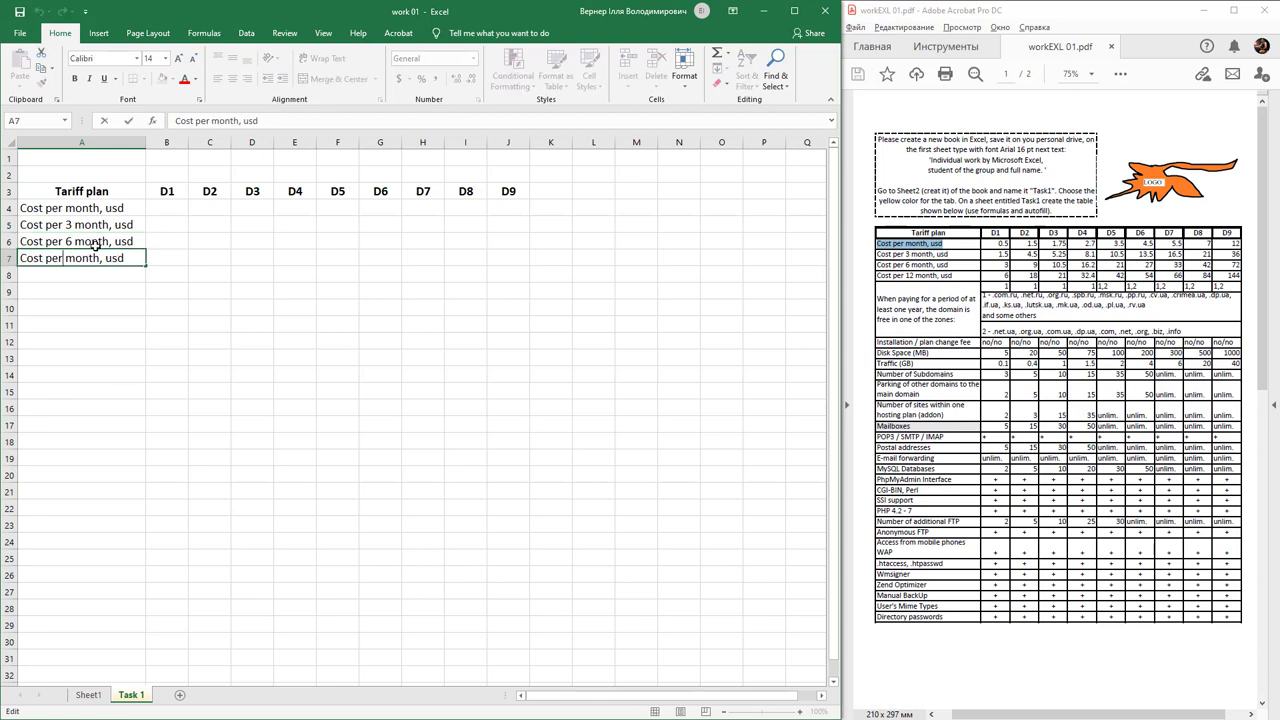
{"action": "type", "text": "12"}
{"action": "key", "text": "Tab"}
Enter the monthly costs 0.5, 1.5, 1.75 and 2.7 for plans D1 to D4 in cells B4 to E4.
{"action": "key", "text": "Up"}
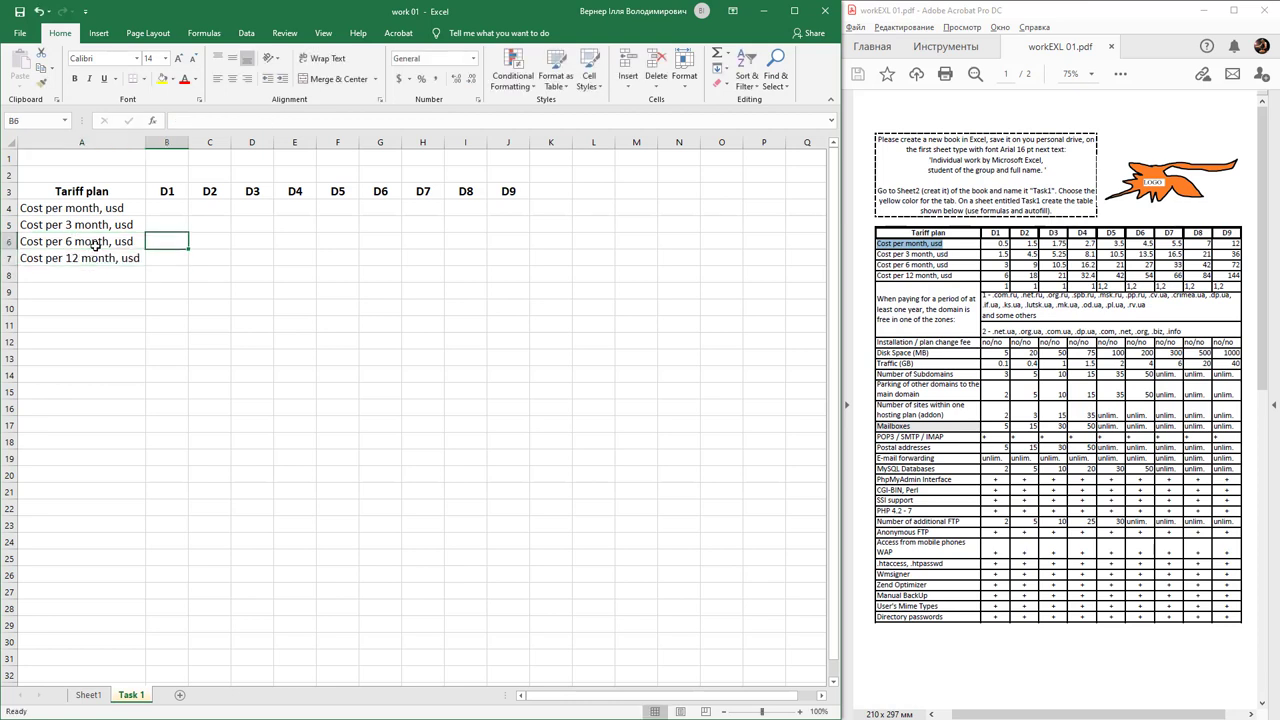
{"action": "key", "text": "Up"}
{"action": "key", "text": "Up"}
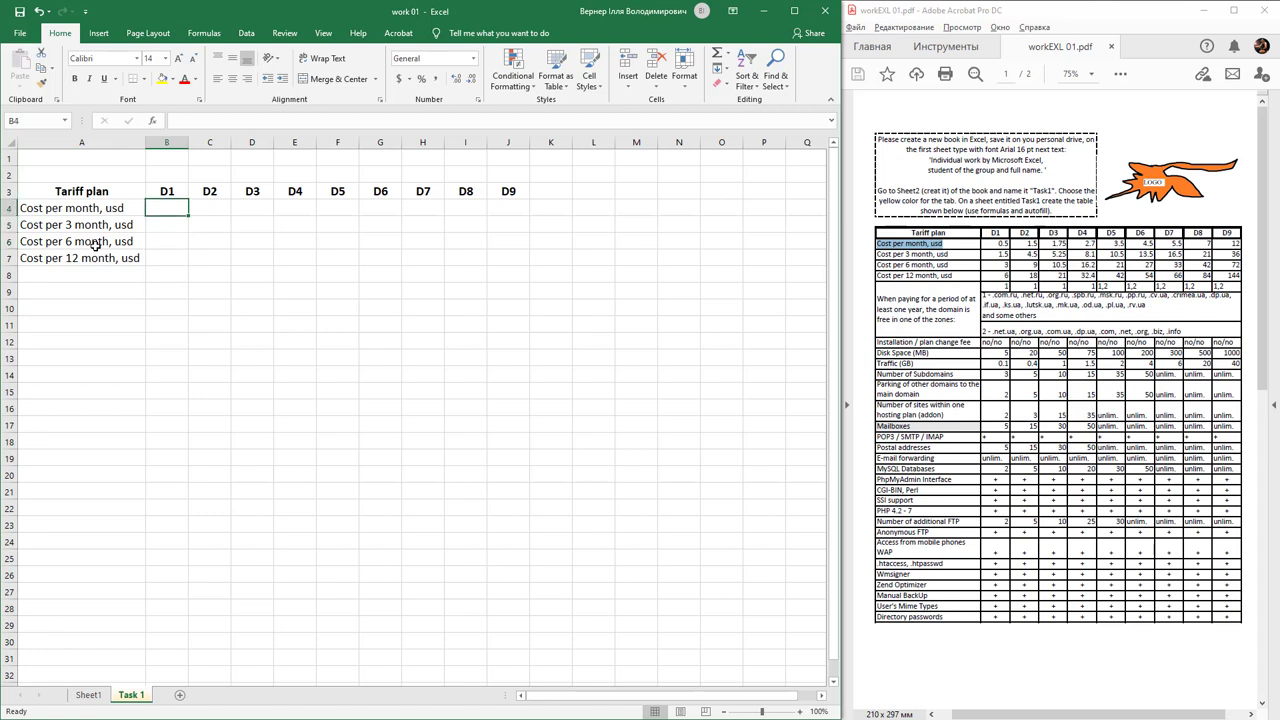
{"action": "type", "text": "0.5"}
{"action": "key", "text": "Tab"}
{"action": "type", "text": "1.5"}
{"action": "key", "text": "Tab"}
{"action": "type", "text": "1.75"}
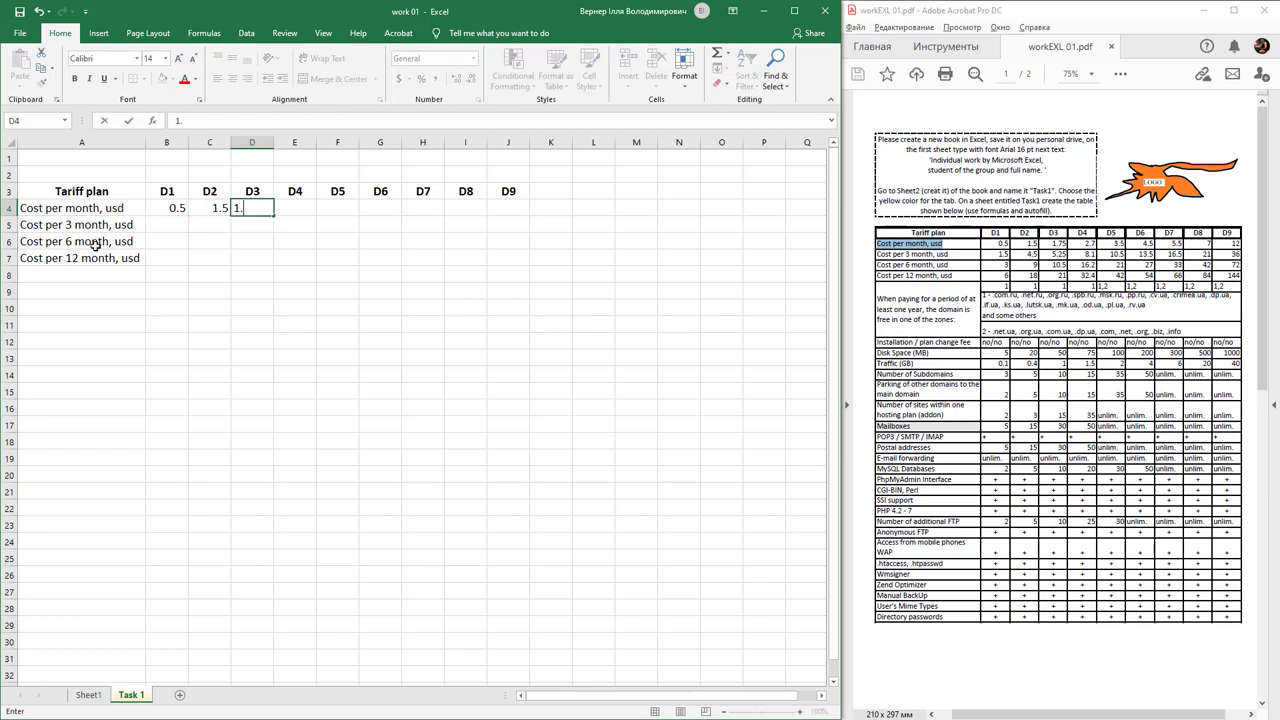
{"action": "key", "text": "Tab"}
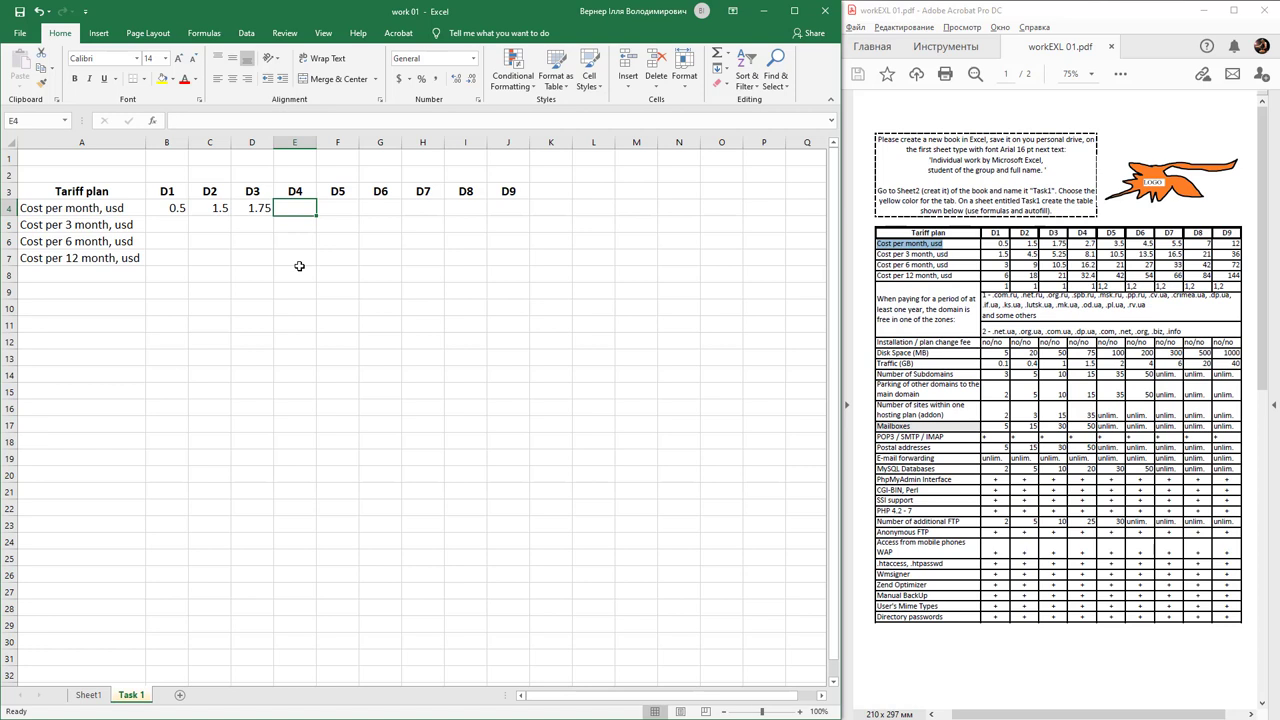
{"action": "type", "text": "2.7"}
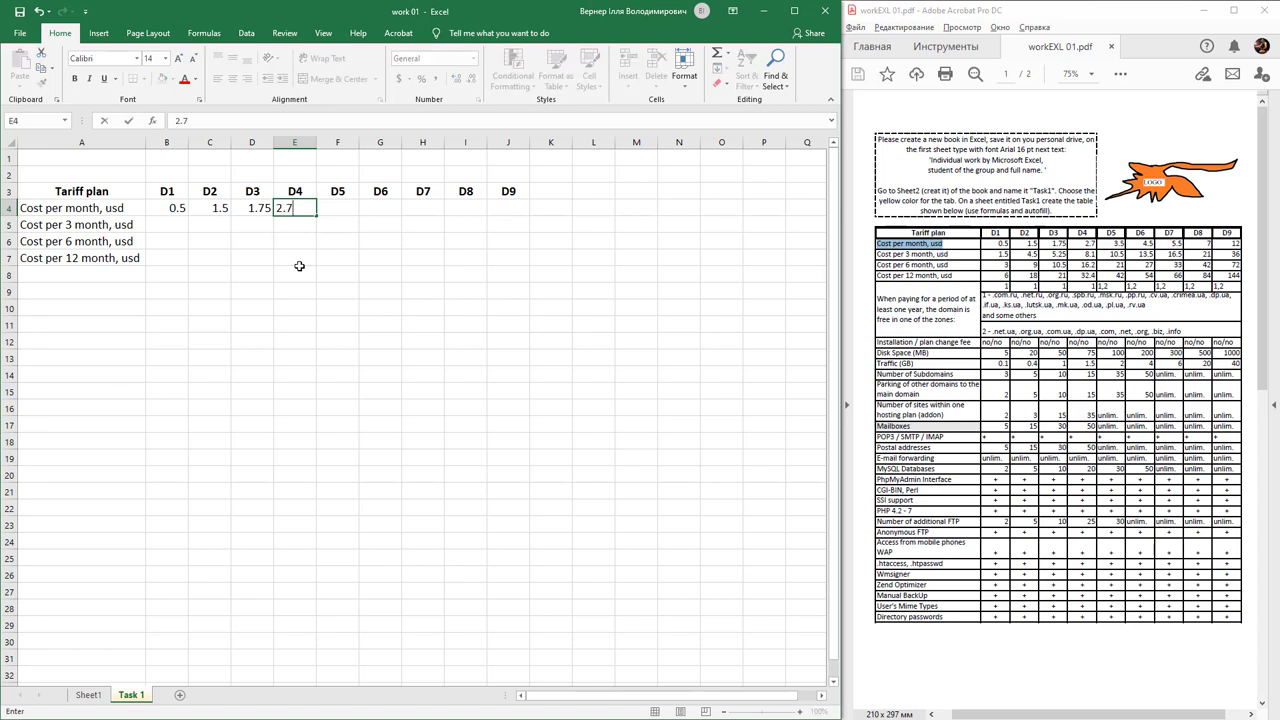
{"action": "key", "text": "Tab"}
Enter the monthly costs 3.5, 4.5, 5.5, 7 and 12 for plans D5 to D9 in cells F4 to J4.
{"action": "type", "text": "3.5"}
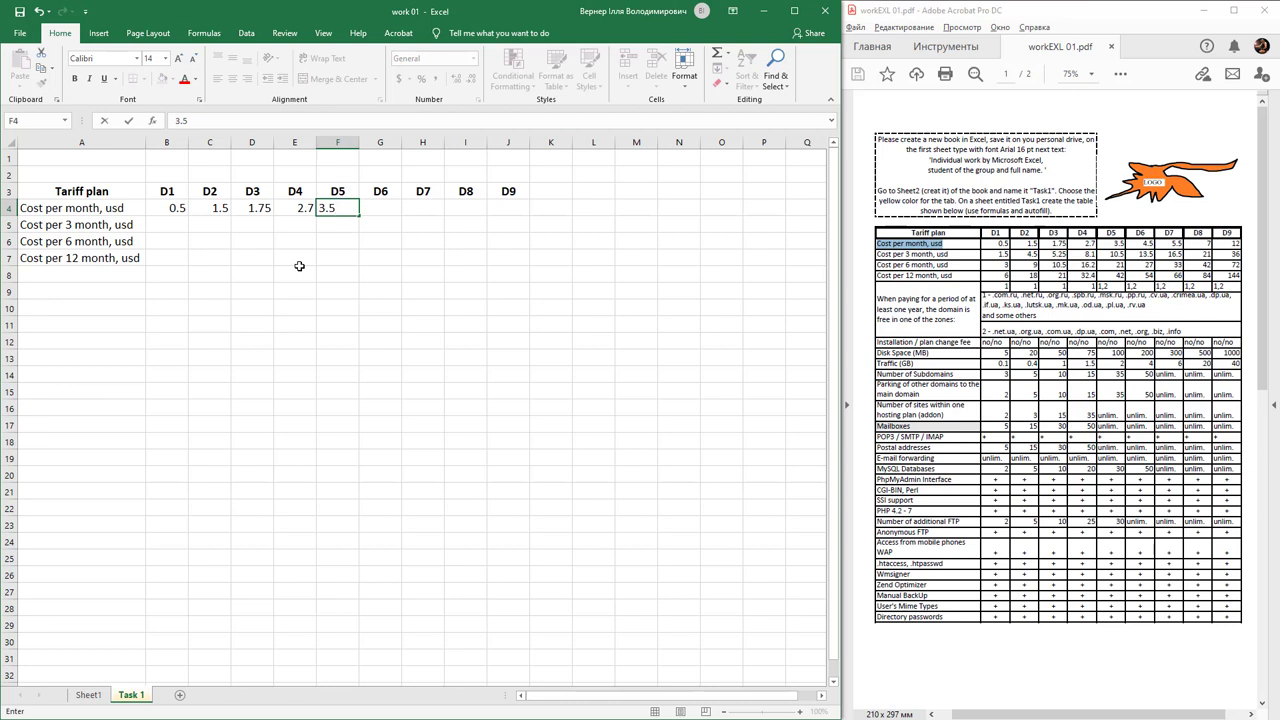
{"action": "key", "text": "Tab"}
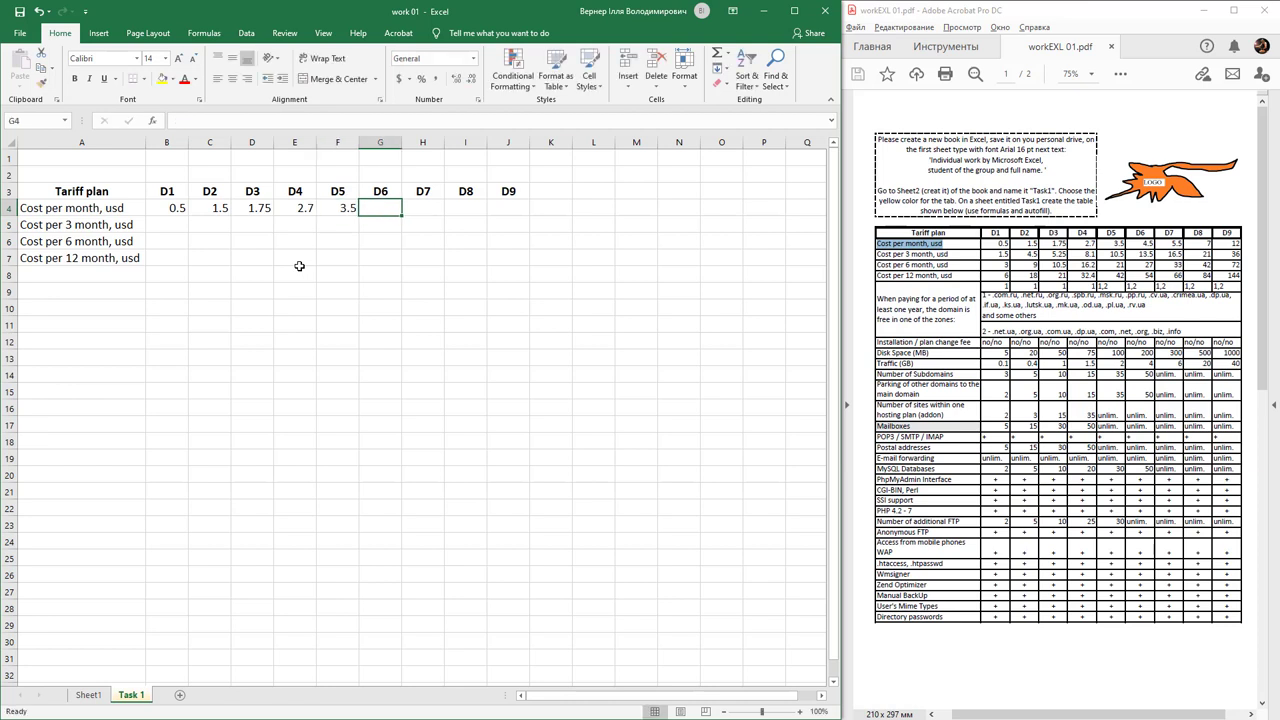
{"action": "type", "text": "4.5"}
{"action": "key", "text": "Tab"}
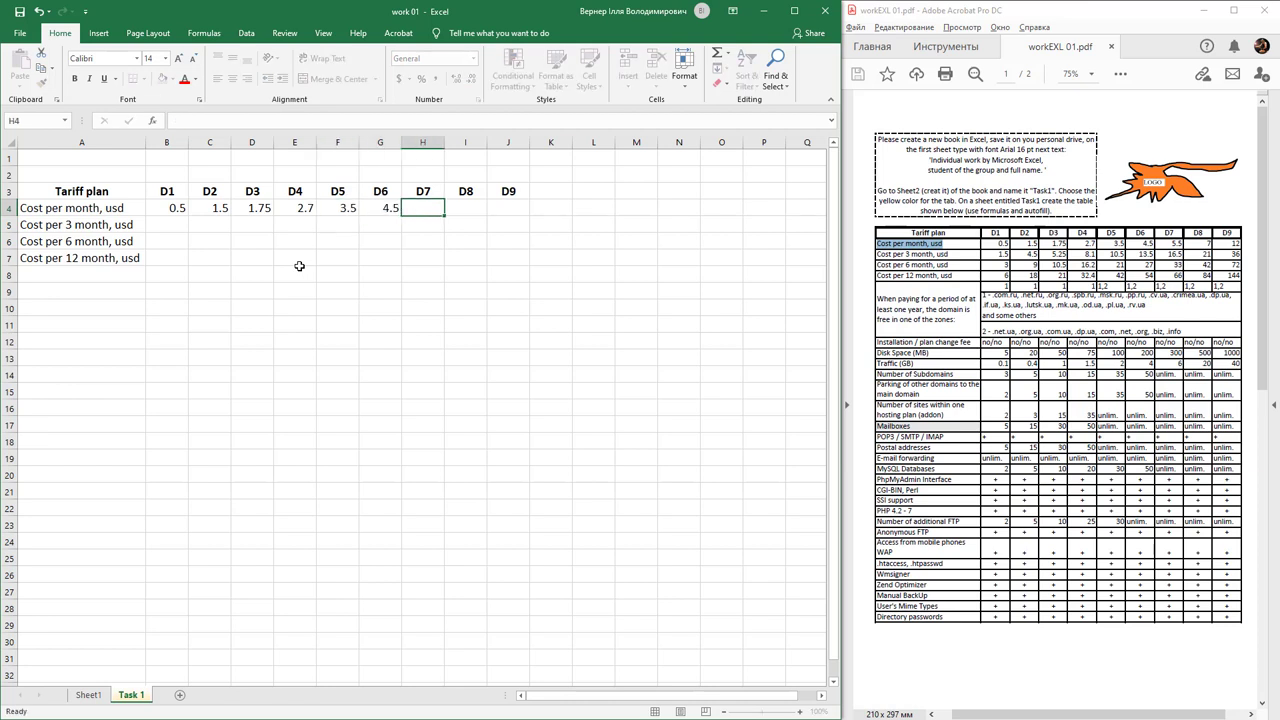
{"action": "type", "text": "5.5"}
{"action": "key", "text": "Tab"}
{"action": "type", "text": "7"}
{"action": "key", "text": "Tab"}
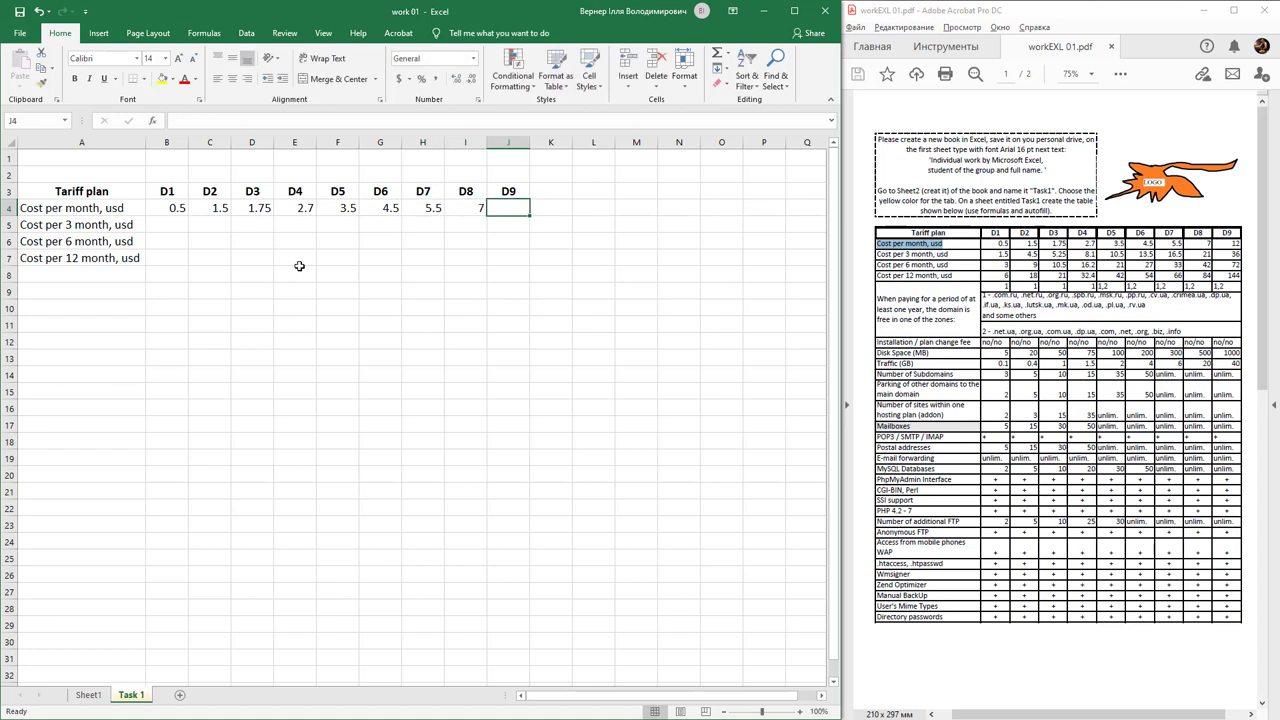
{"action": "type", "text": "12"}
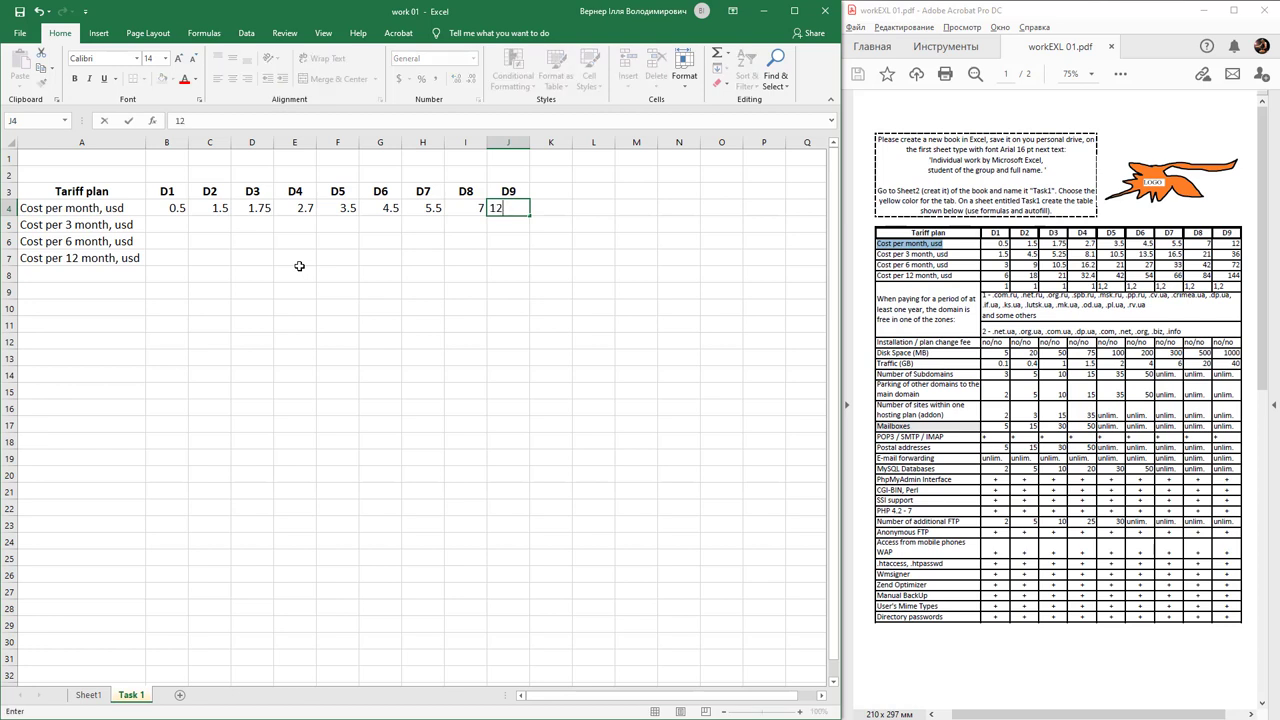
{"action": "key", "text": "Return"}
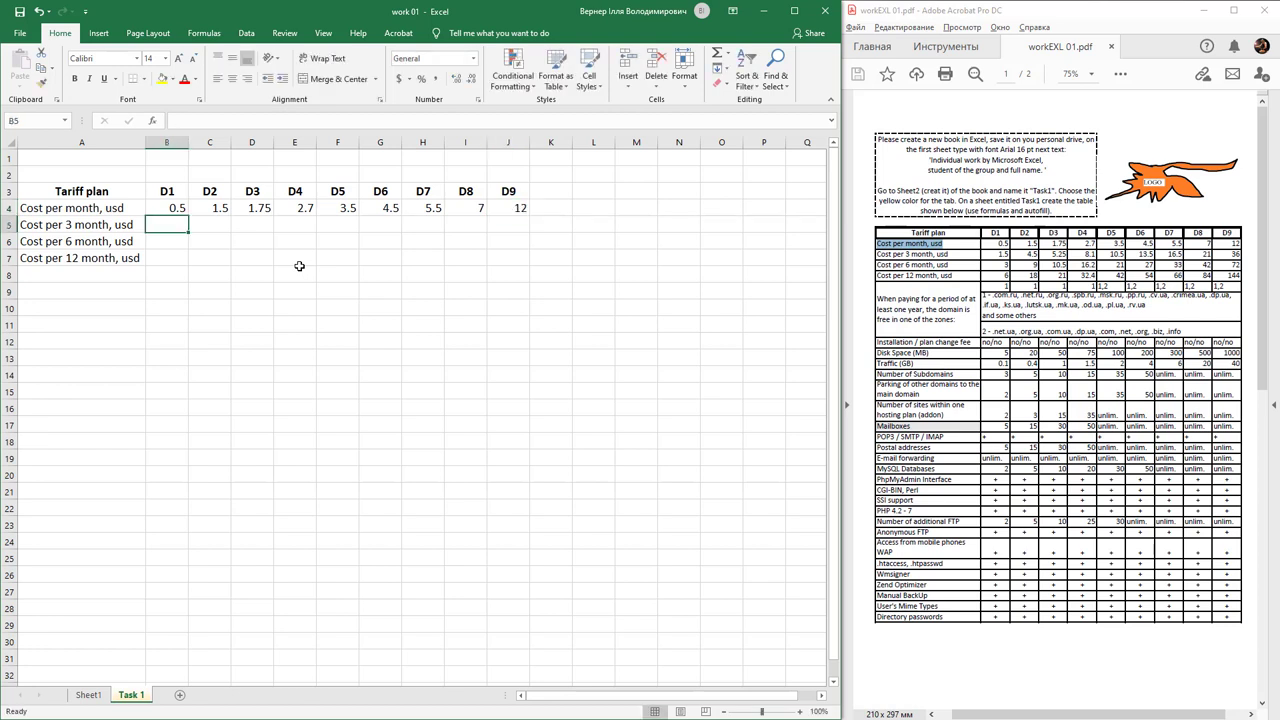
Widen column A slightly to give the row labels more room.
{"action": "left_click_drag", "start_coordinate": [157, 224], "coordinate": [487, 250]}
{"action": "left_click", "coordinate": [340, 228]}
{"action": "left_click", "coordinate": [175, 224]}
{"action": "left_click_drag", "start_coordinate": [146, 142], "coordinate": [157, 142]}
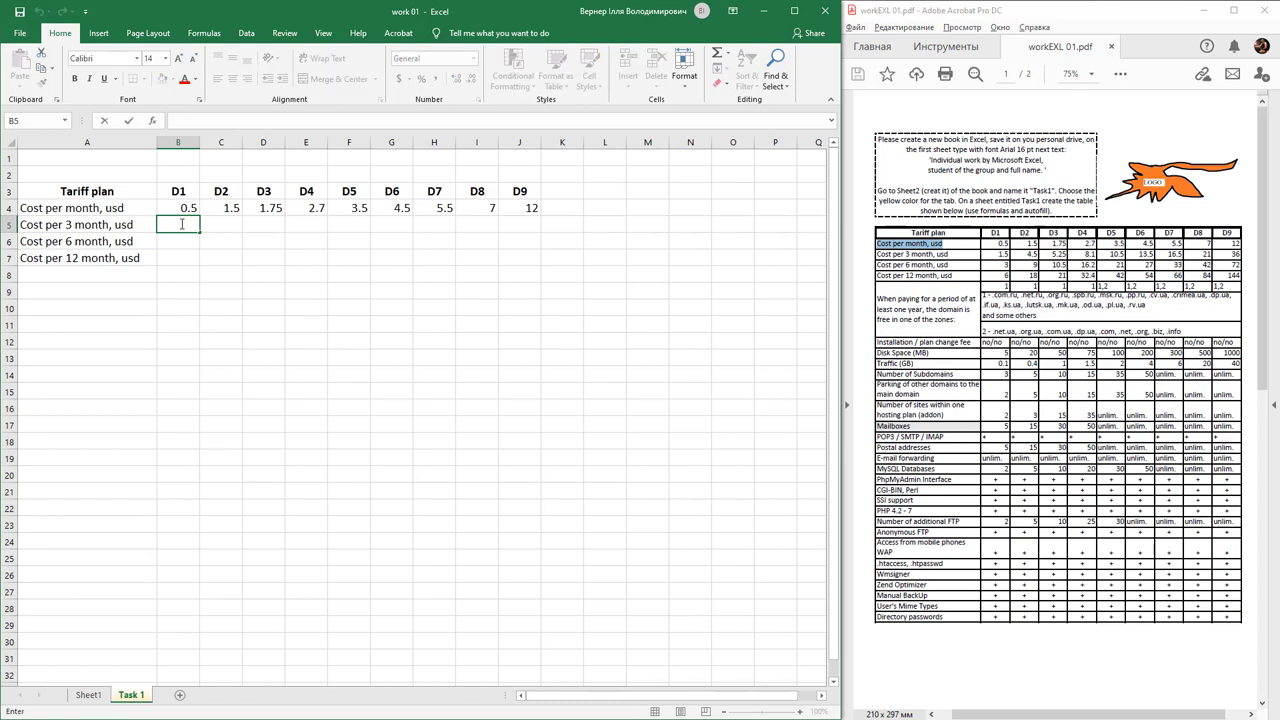
Enter the formula =3*B4 in cell B5 and autofill it across to J5.
{"action": "type", "text": "="}
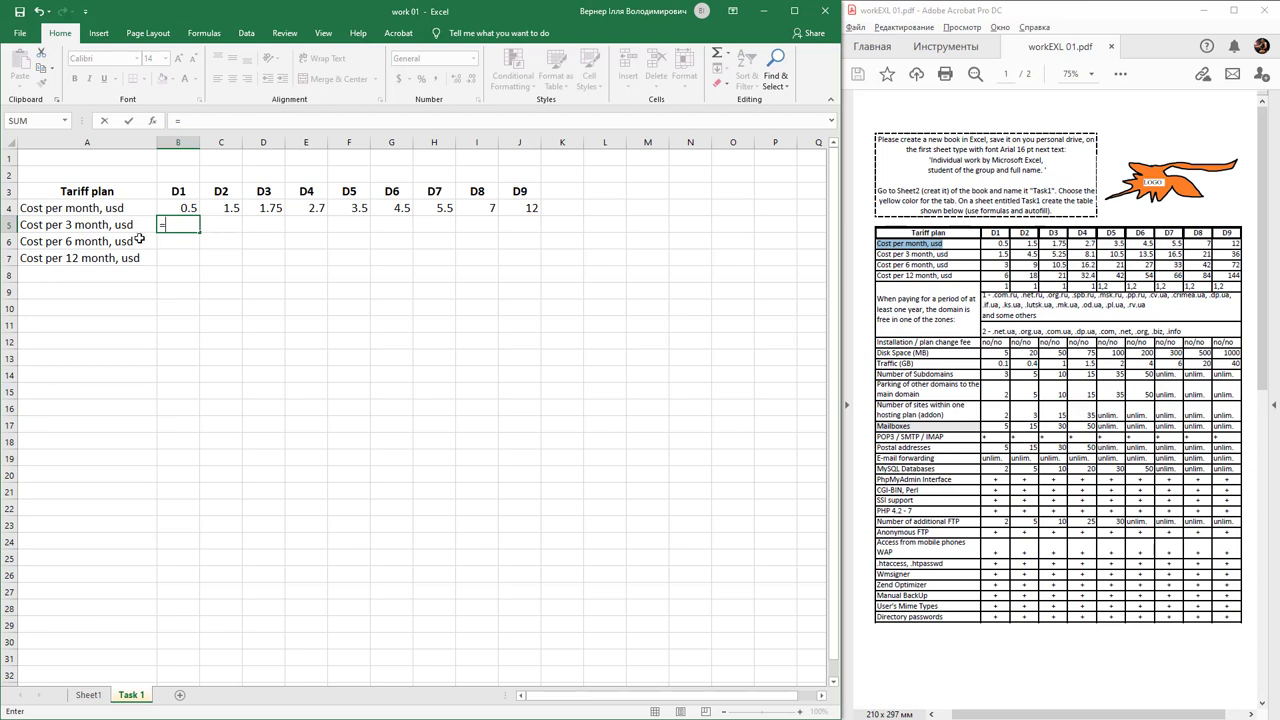
{"action": "type", "text": "3*"}
{"action": "left_click", "coordinate": [188, 207]}
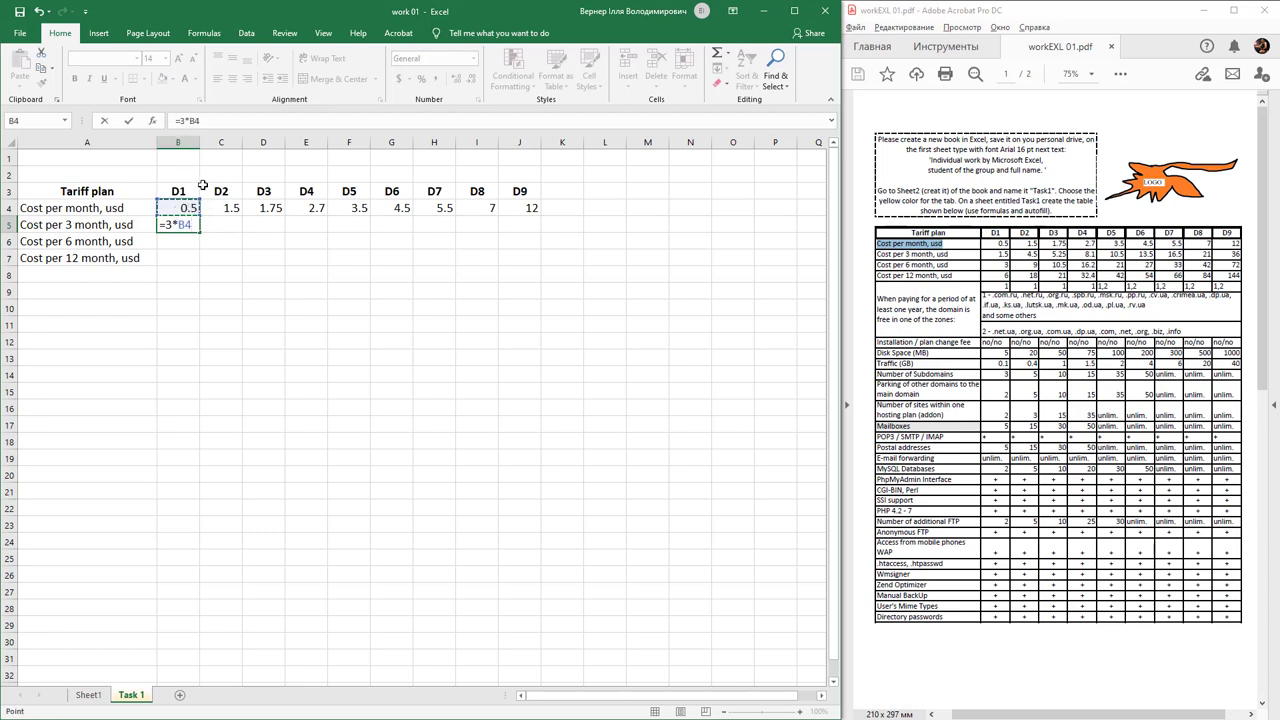
{"action": "key", "text": "Return"}
{"action": "left_click", "coordinate": [194, 225]}
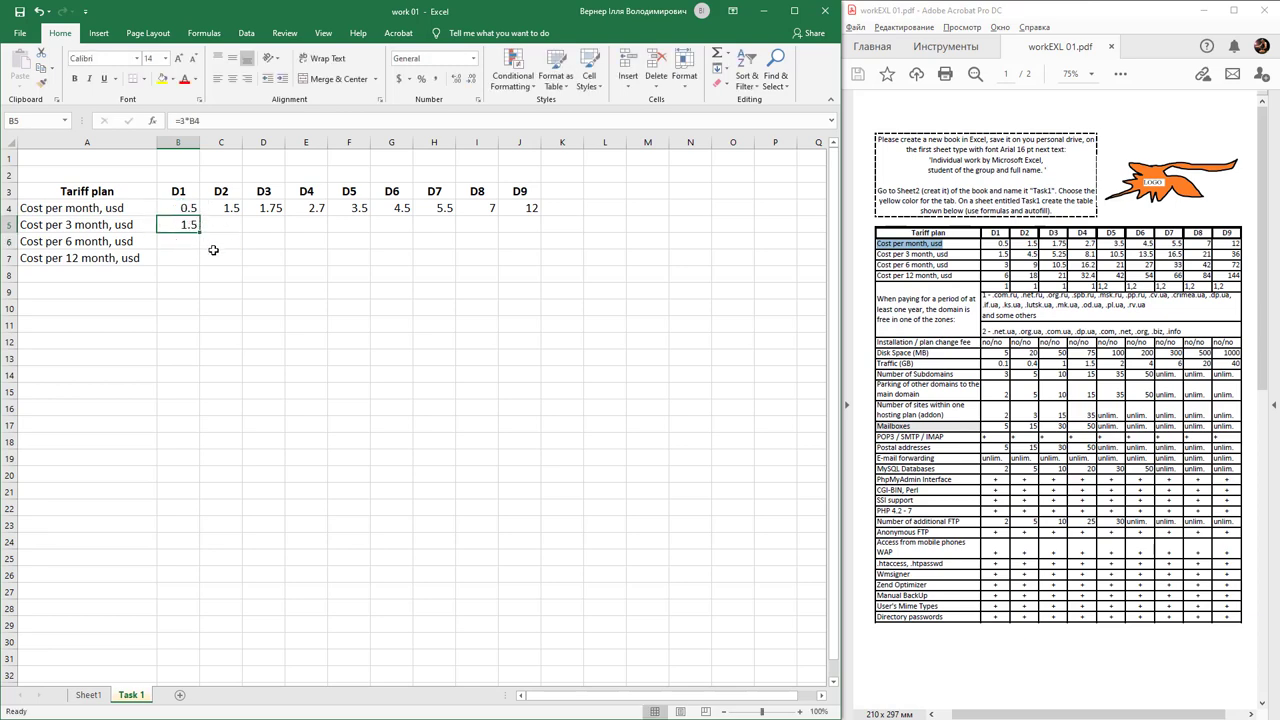
{"action": "scroll", "coordinate": [210, 245], "scroll_direction": "up", "scroll_amount": 1}
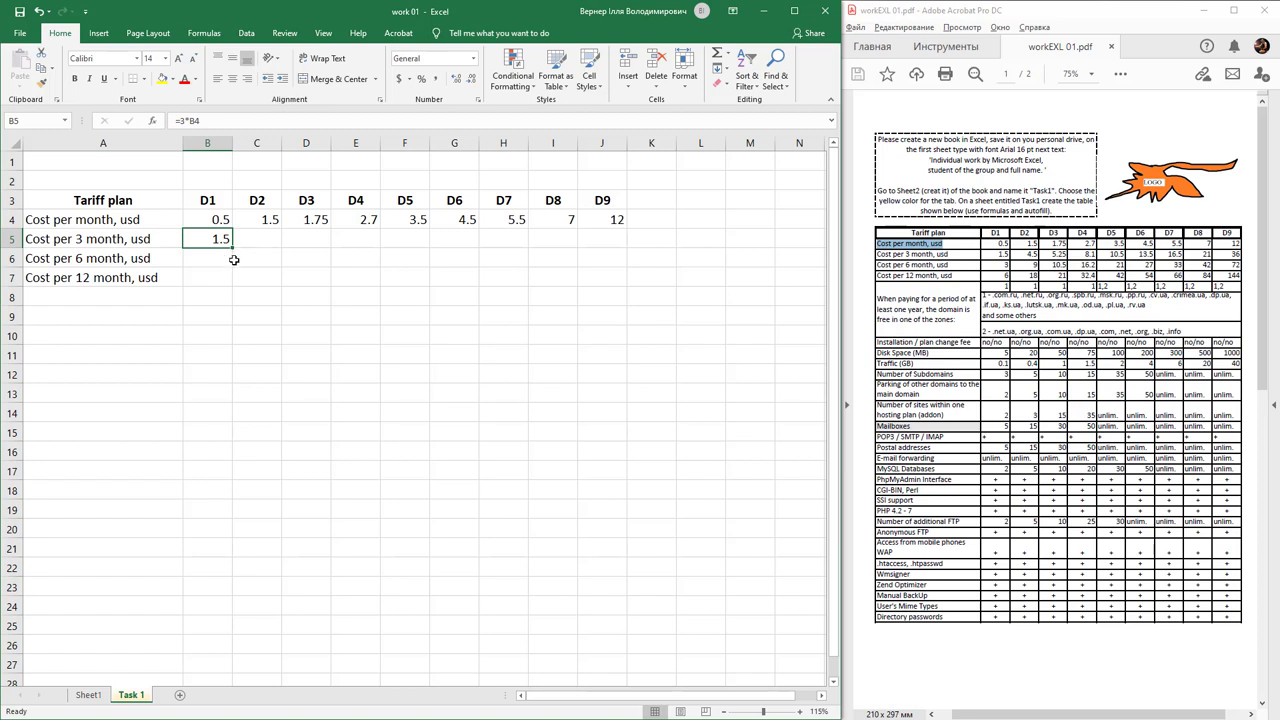
{"action": "left_click_drag", "start_coordinate": [232, 246], "coordinate": [616, 249]}
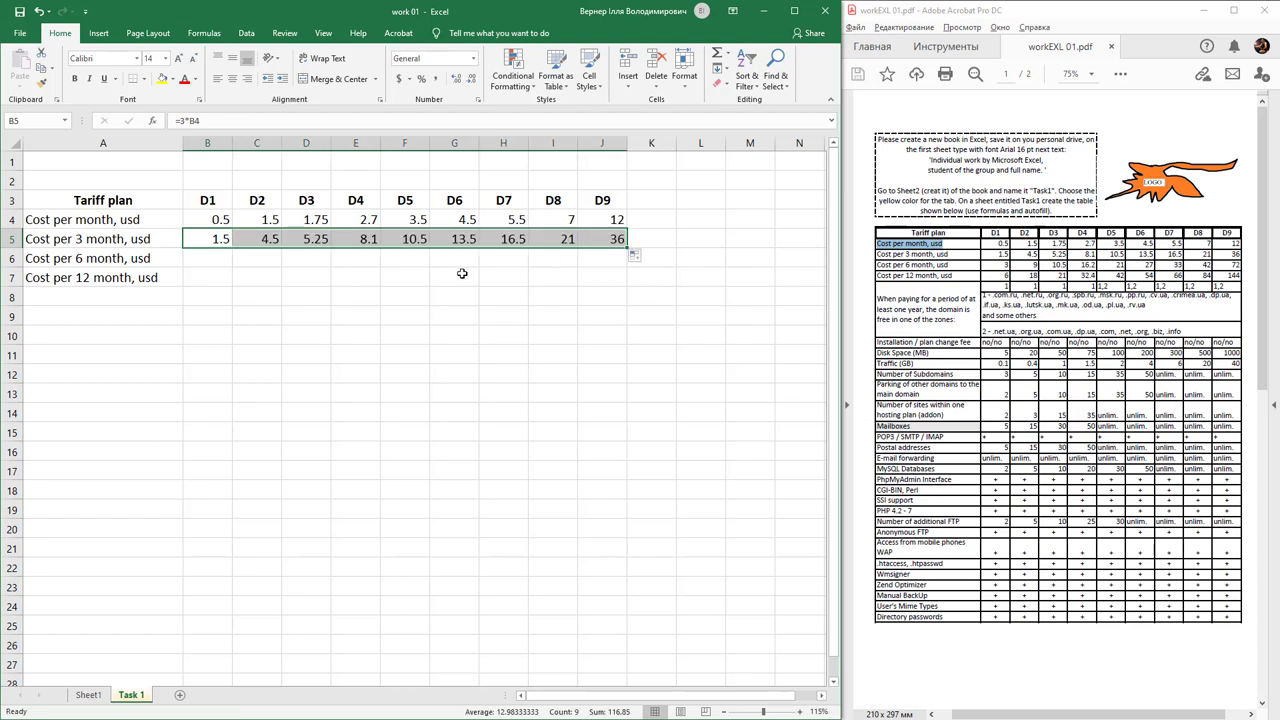
Enter the formula =6*B4 in cell B6 for the 6-month cost.
{"action": "left_click", "coordinate": [215, 259]}
{"action": "type", "text": "="}
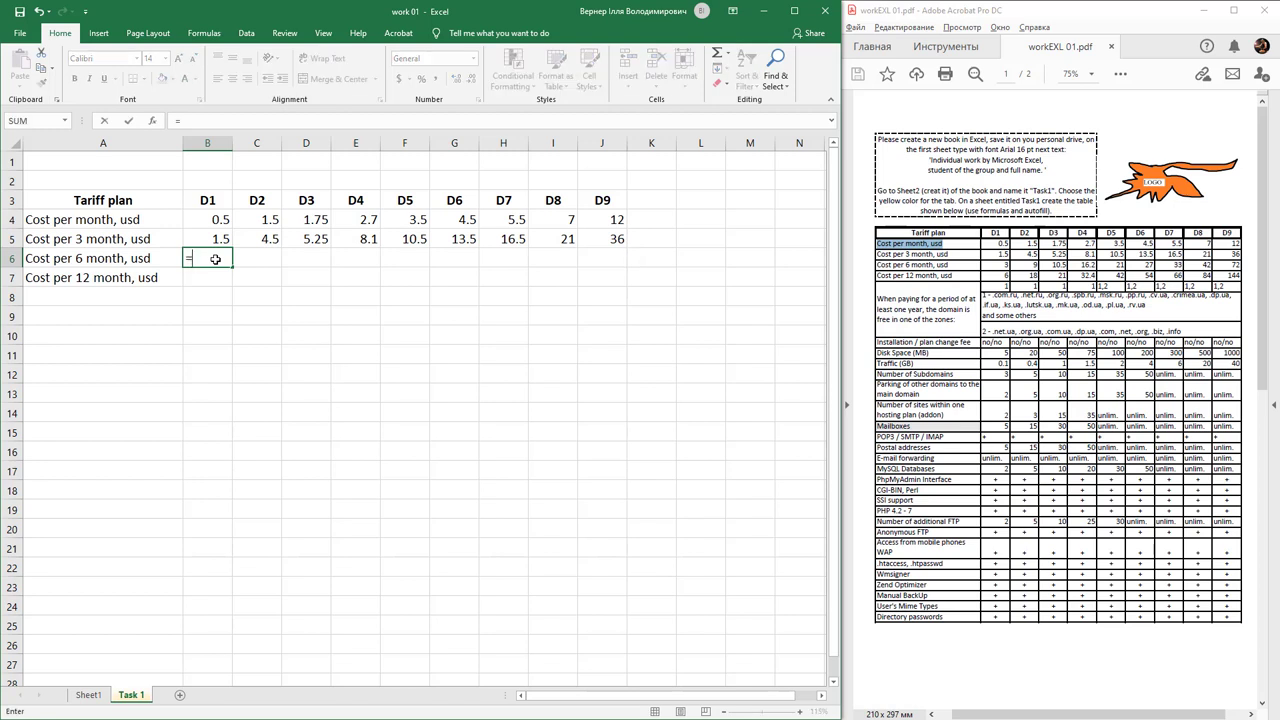
{"action": "type", "text": "6*/"}
{"action": "key", "text": "BackSpace"}
{"action": "left_click", "coordinate": [216, 220]}
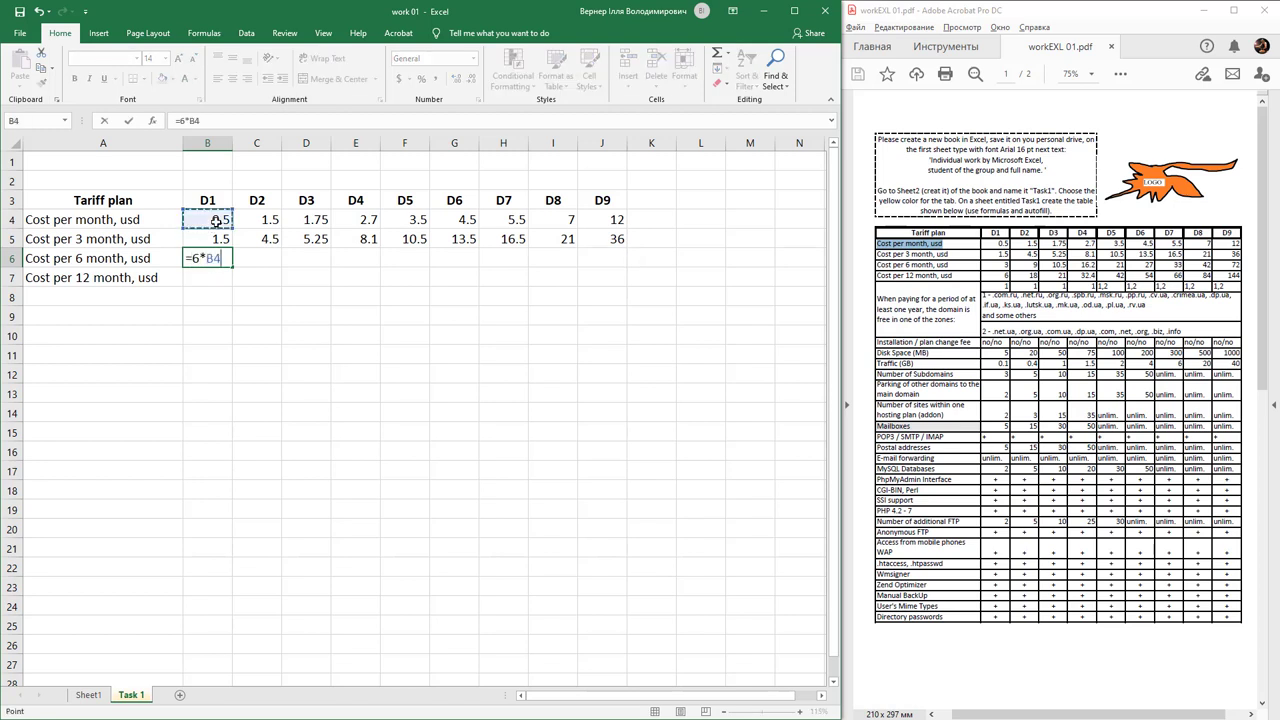
{"action": "key", "text": "Return"}
Enter the formula =12*B4 in cell B7 and autofill both B6 and B7 across to column J.
{"action": "type", "text": "=12"}
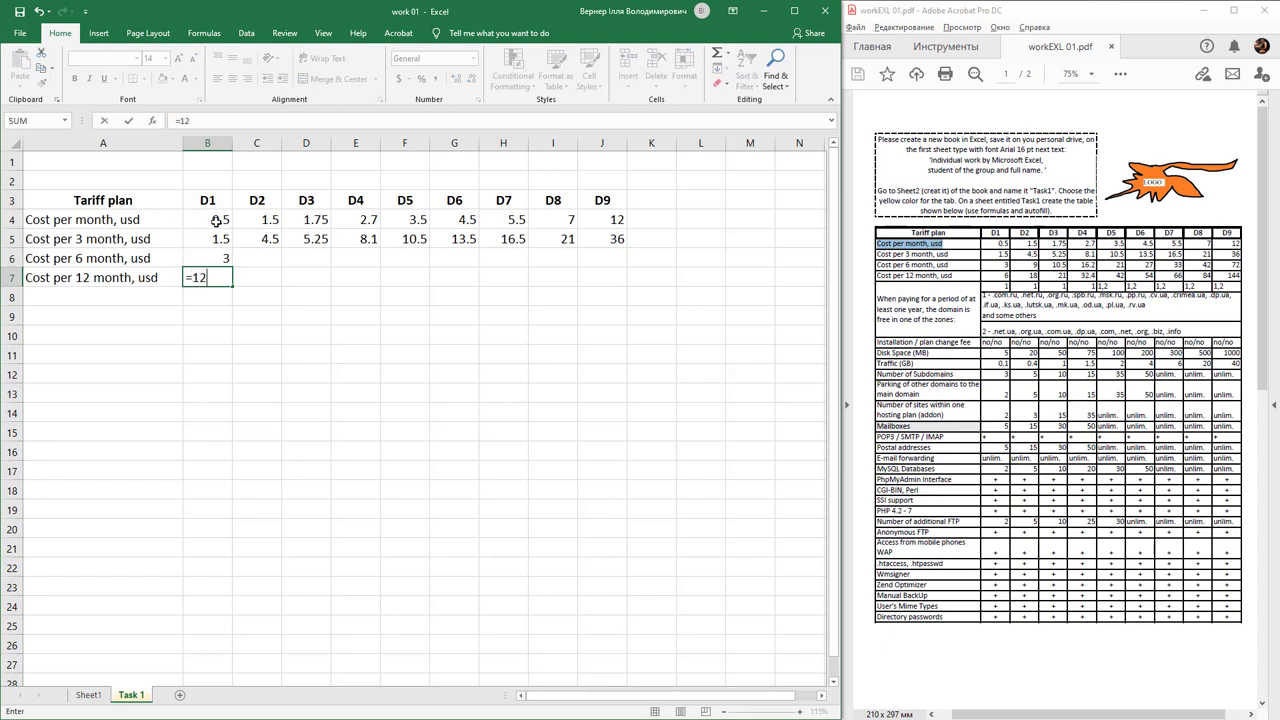
{"action": "type", "text": "*"}
{"action": "left_click", "coordinate": [219, 220]}
{"action": "key", "text": "Return"}
{"action": "left_click_drag", "start_coordinate": [211, 265], "coordinate": [613, 280]}
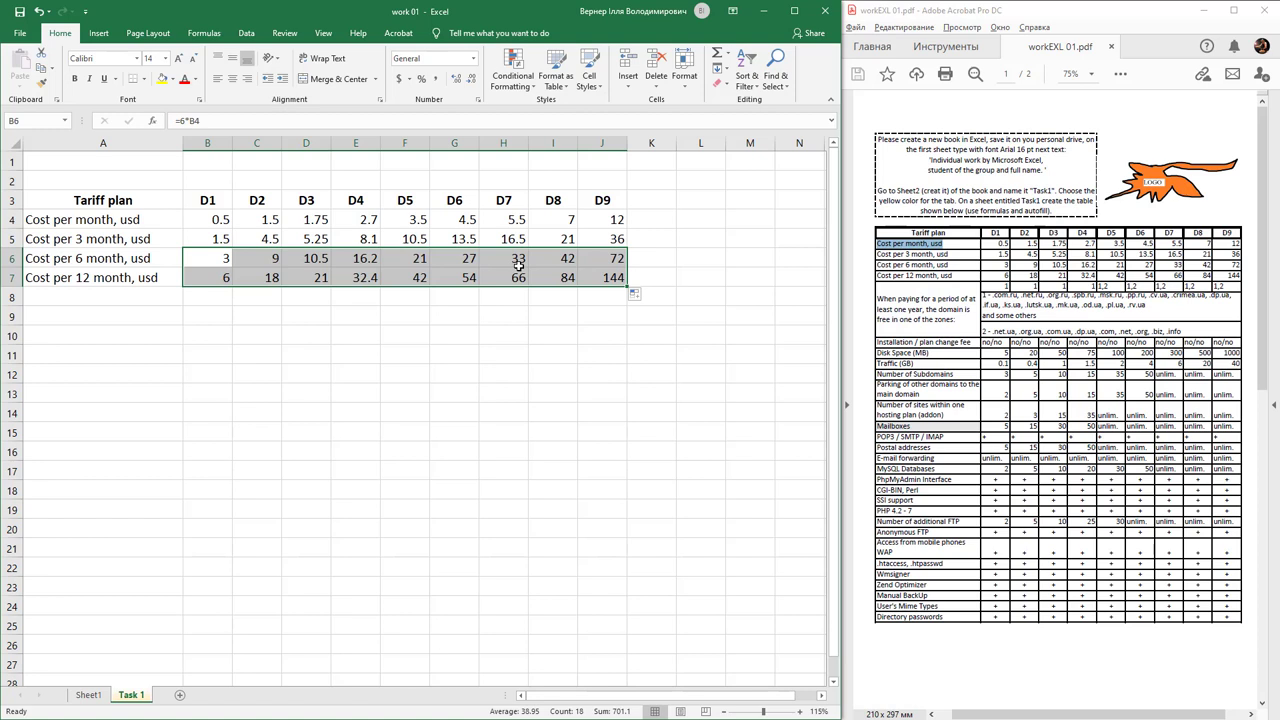
Copy the "When paying for a period of at least one year, the domain is free in one of the zones:" text from the PDF into A8.
{"action": "left_click", "coordinate": [270, 300]}
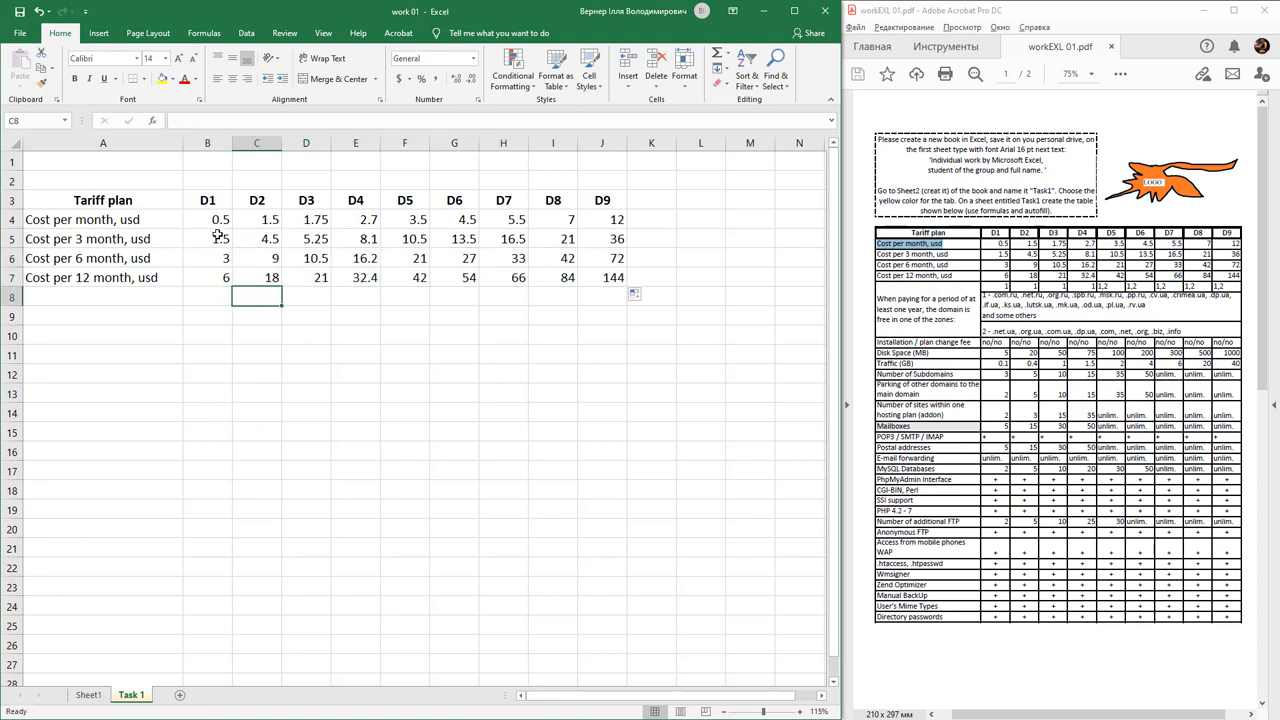
{"action": "left_click", "coordinate": [132, 296]}
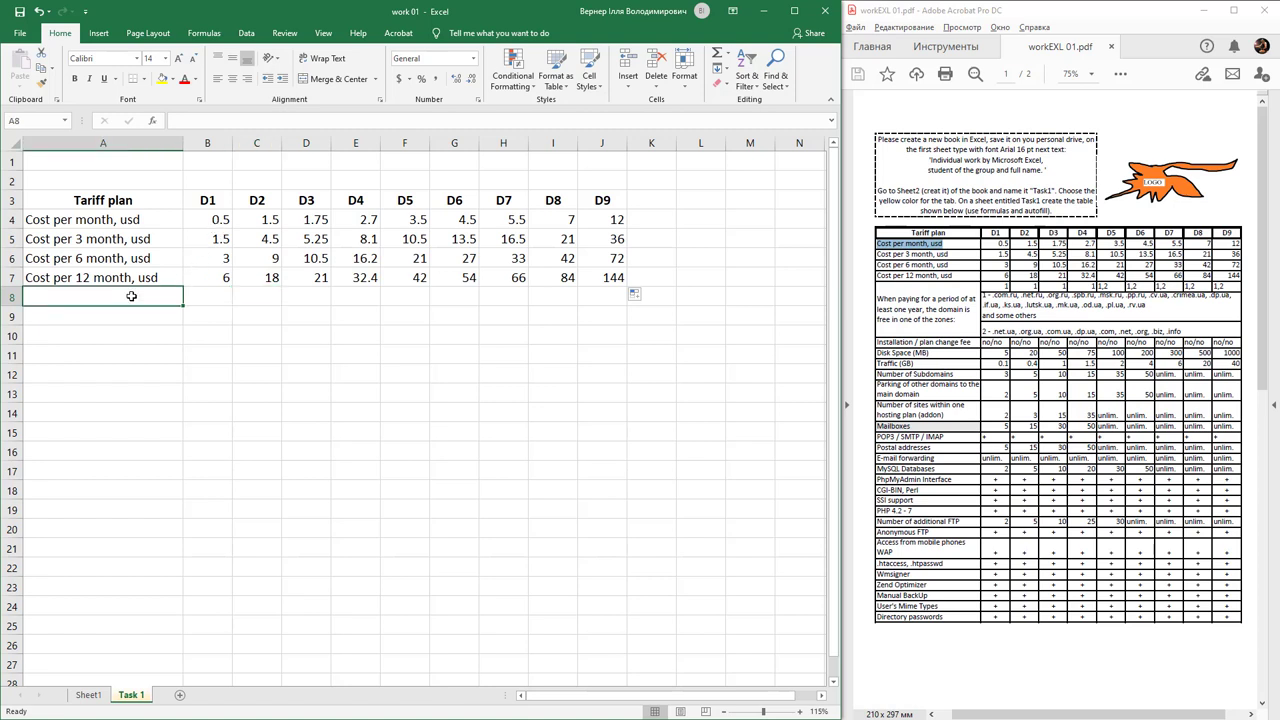
{"action": "left_click_drag", "start_coordinate": [958, 321], "coordinate": [882, 301]}
{"action": "right_click", "coordinate": [882, 301]}
{"action": "left_click", "coordinate": [915, 312]}
{"action": "left_click", "coordinate": [122, 294]}
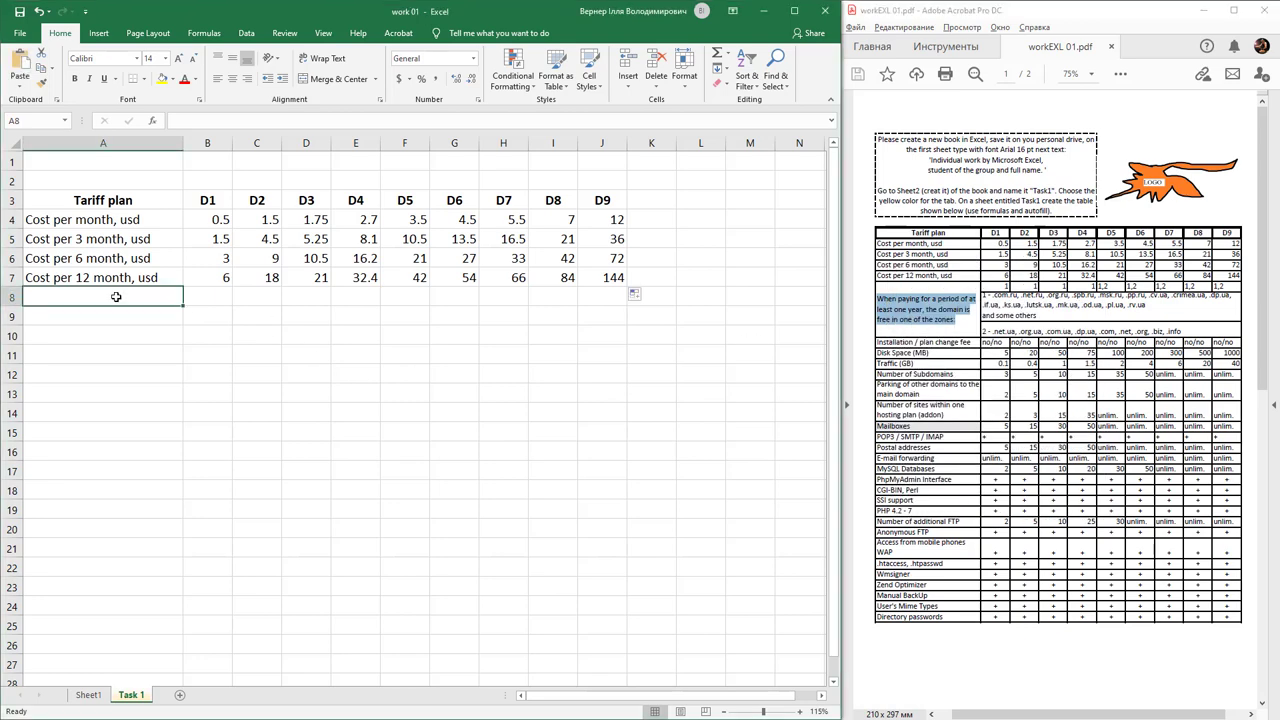
{"action": "double_click", "coordinate": [122, 294]}
{"action": "key", "text": "ctrl+v"}
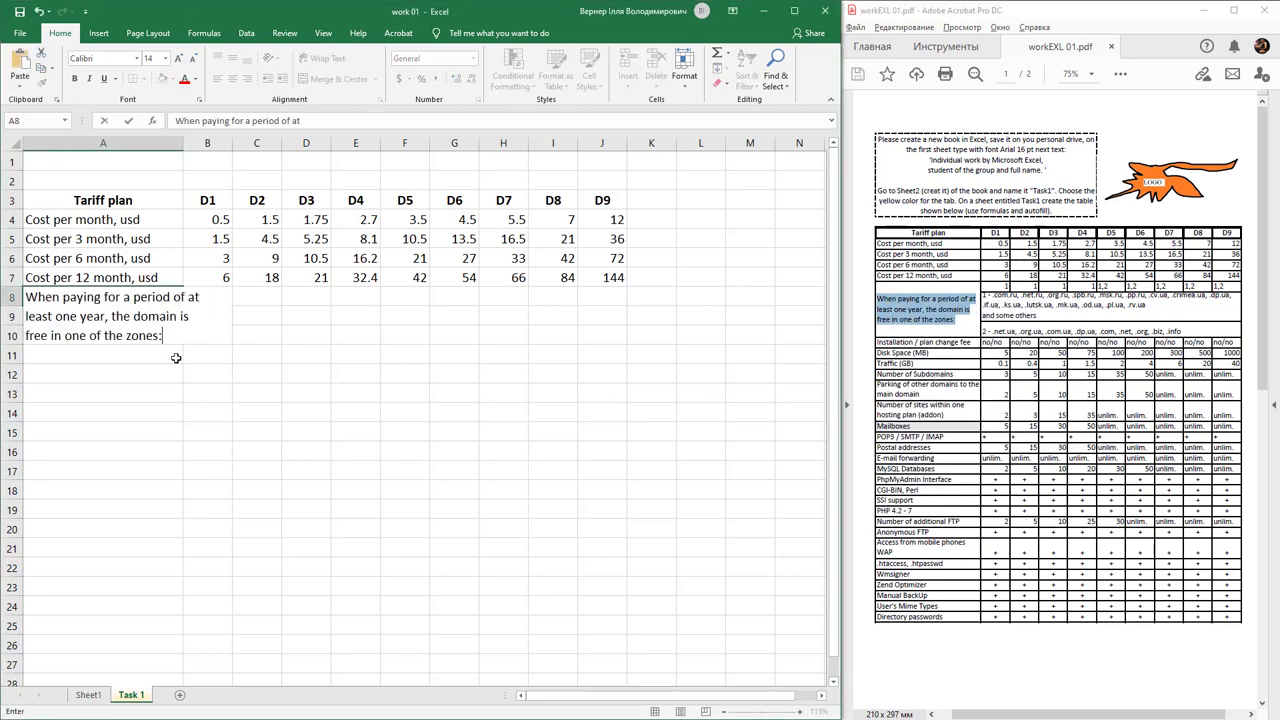
{"action": "key", "text": "ctrl+Return"}
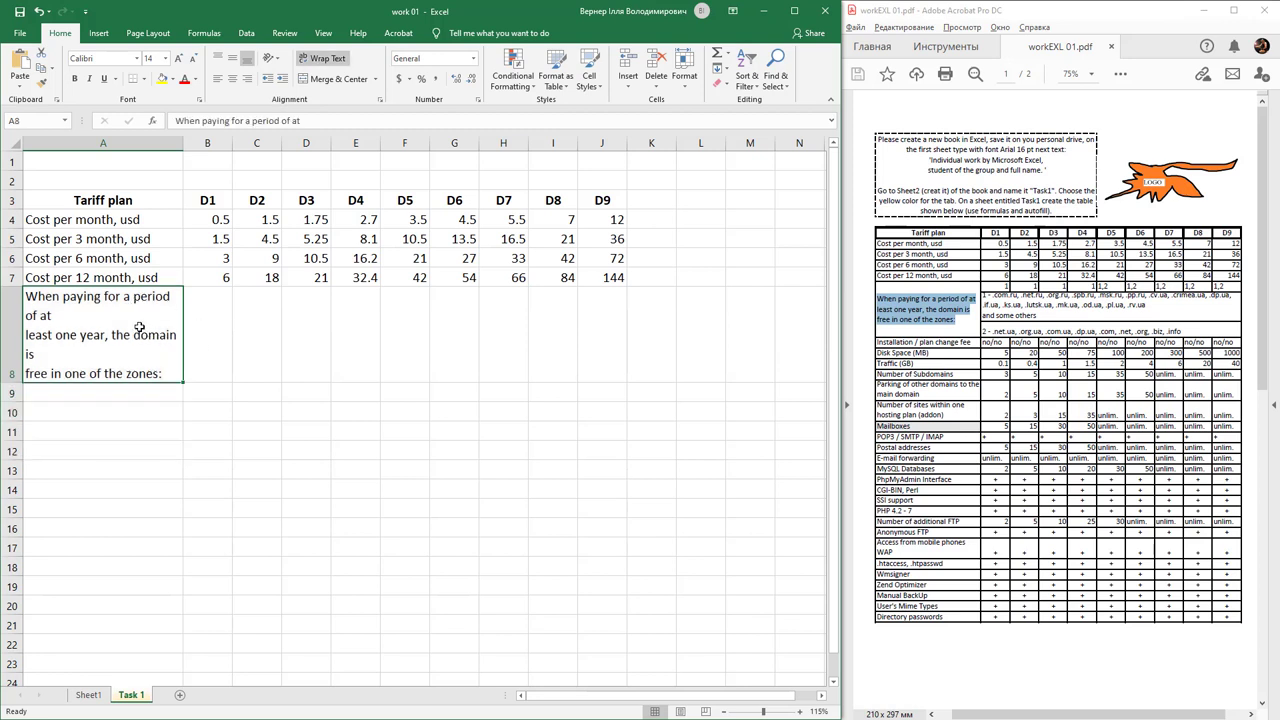
Remove the line breaks inside the A8 text so that it reads as one continuous sentence.
{"action": "double_click", "coordinate": [120, 318]}
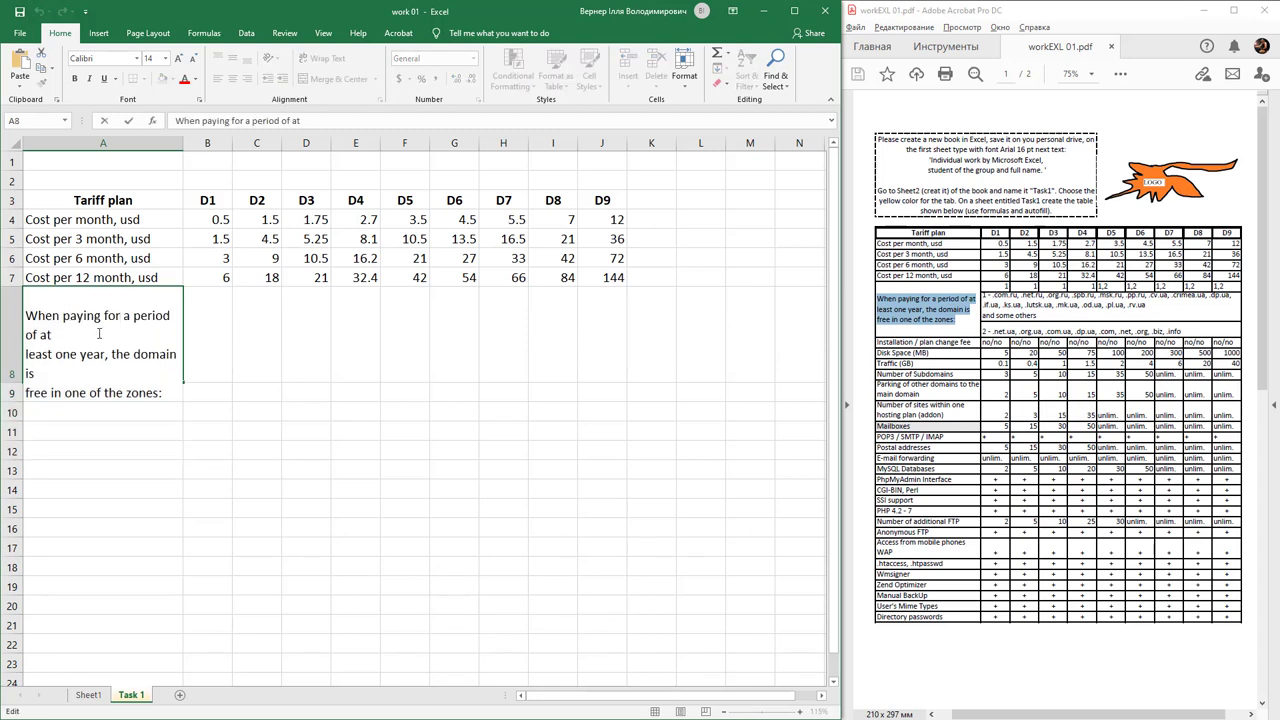
{"action": "key", "text": "Delete"}
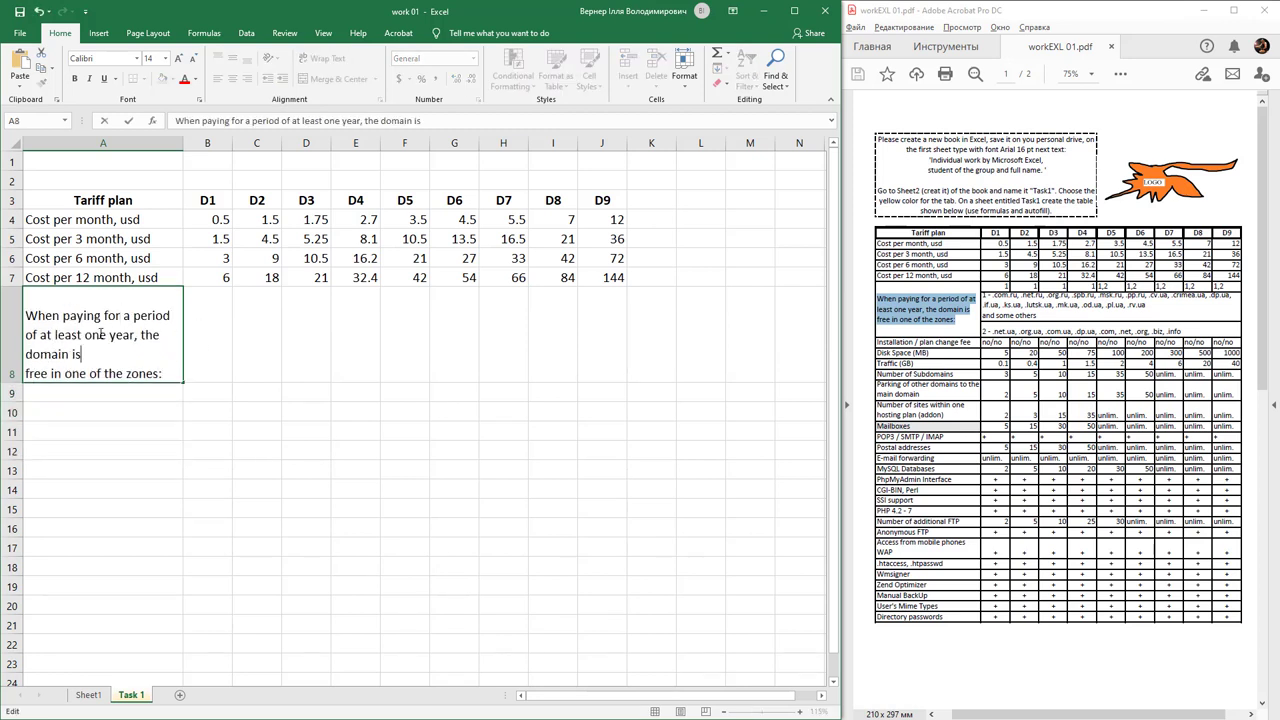
{"action": "key", "text": "Delete"}
{"action": "key", "text": "ctrl+Return"}
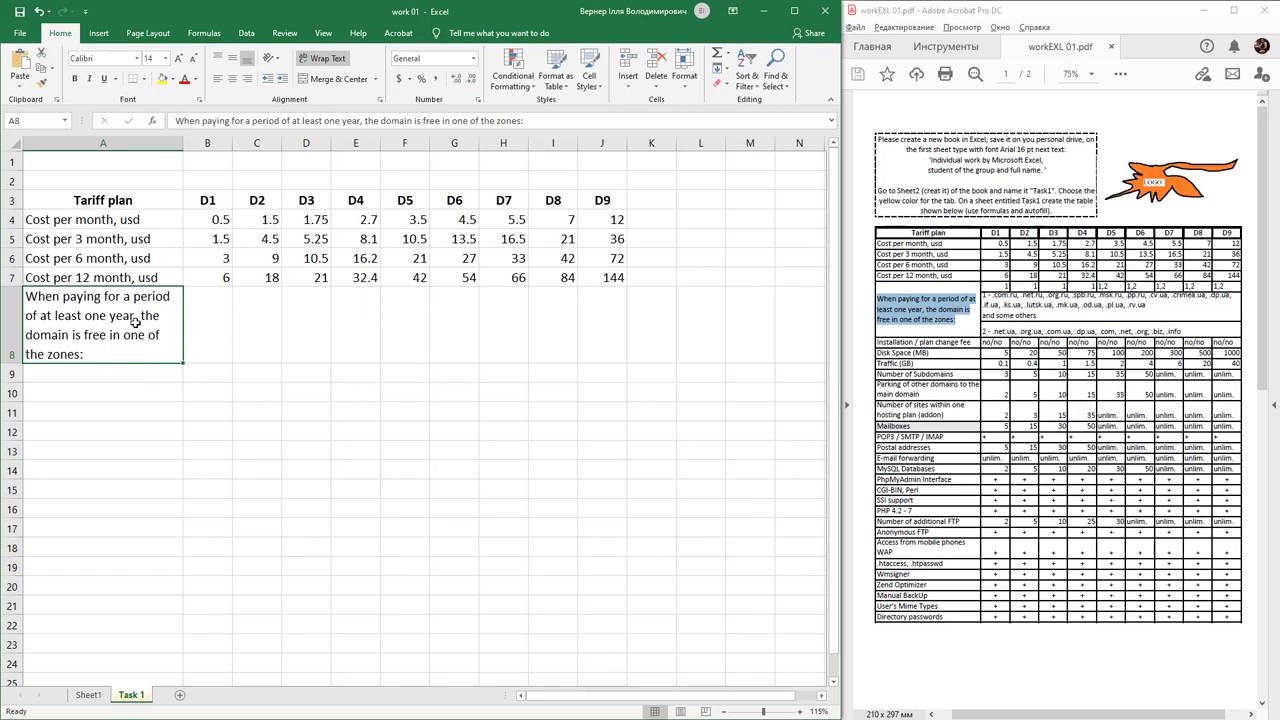
Merge cells A8:A10 with wrapped text and increase the height of row 10 to fit the whole label.
{"action": "left_click_drag", "start_coordinate": [137, 325], "coordinate": [138, 388]}
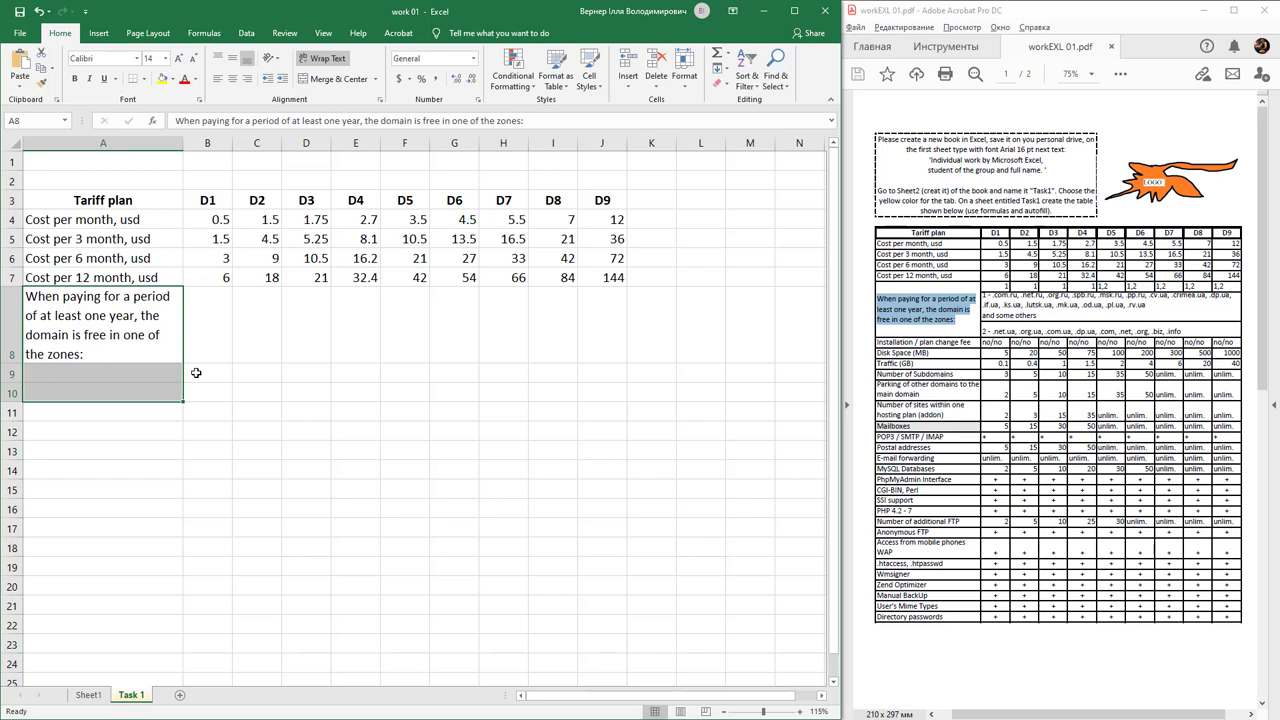
{"action": "key", "text": "ctrl+1"}
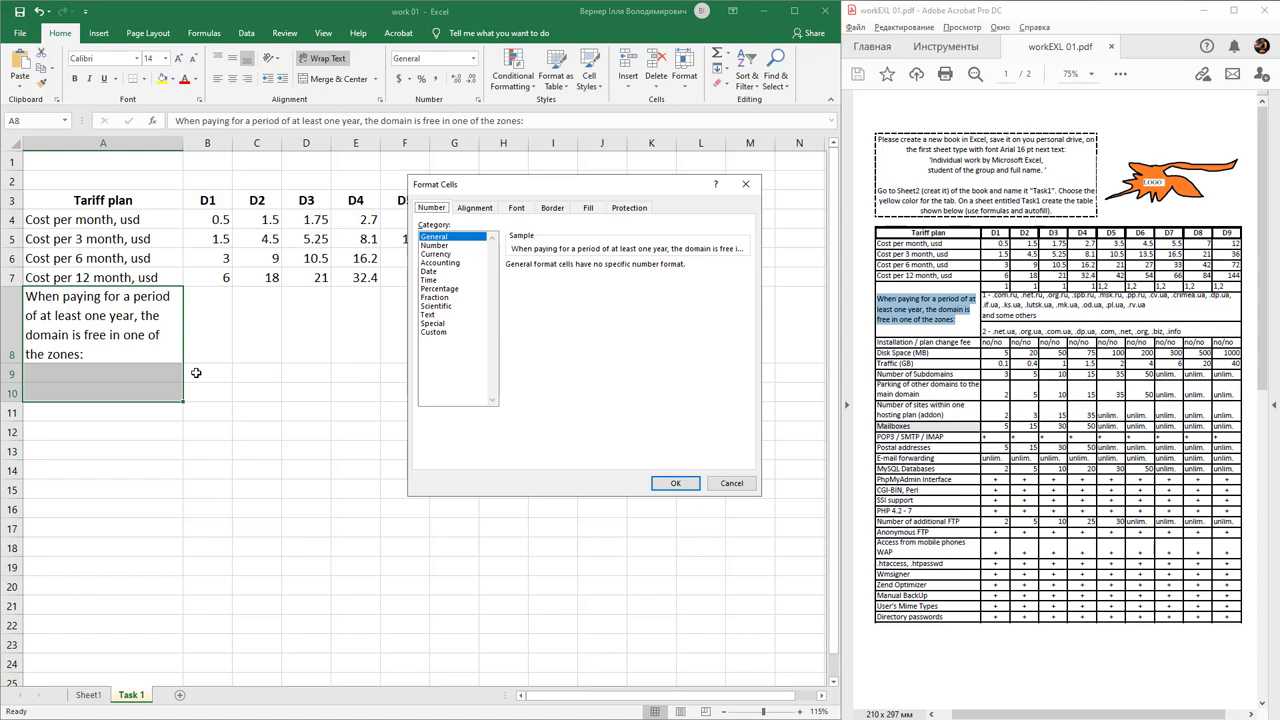
{"action": "left_click", "coordinate": [474, 207]}
{"action": "left_click", "coordinate": [455, 348]}
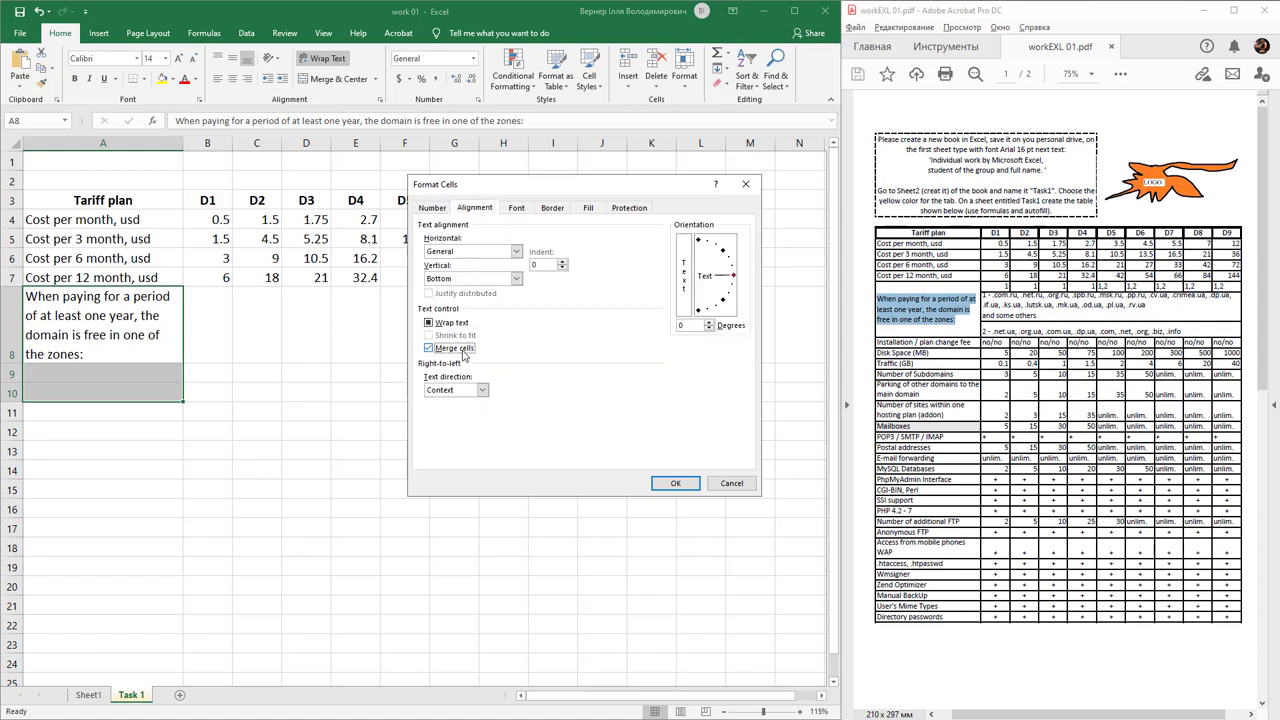
{"action": "left_click", "coordinate": [452, 323]}
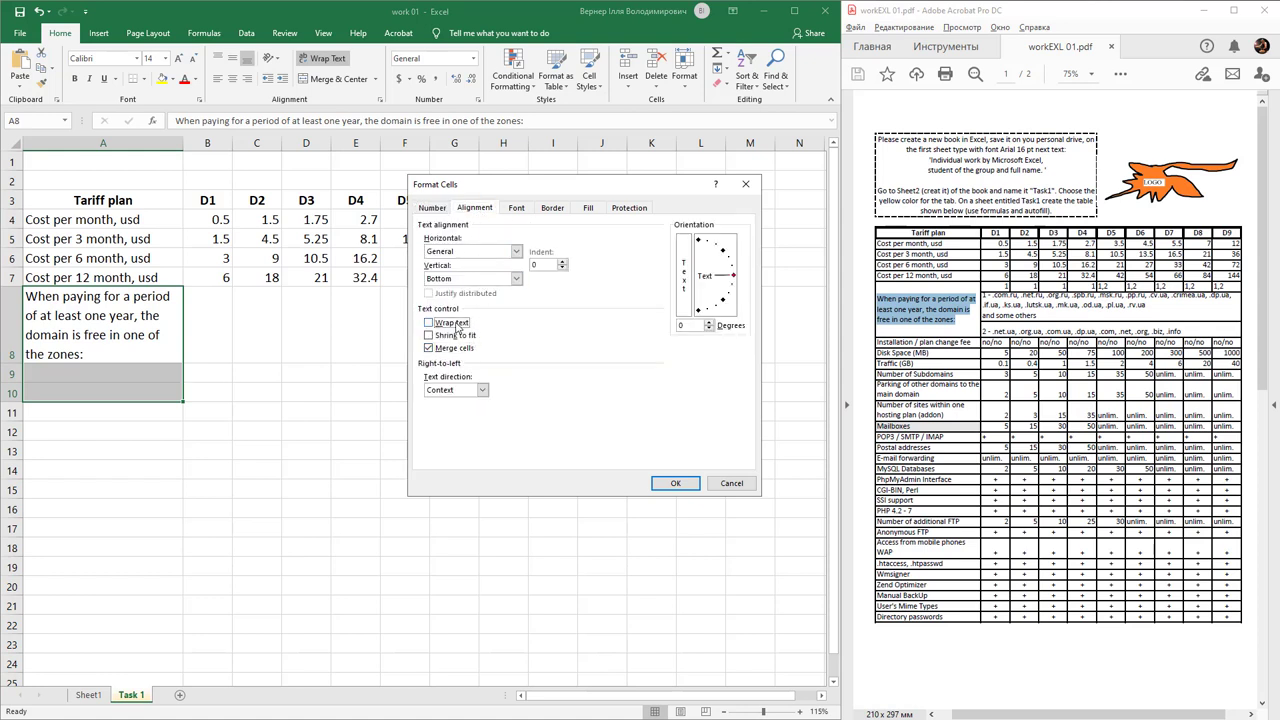
{"action": "left_click", "coordinate": [663, 483]}
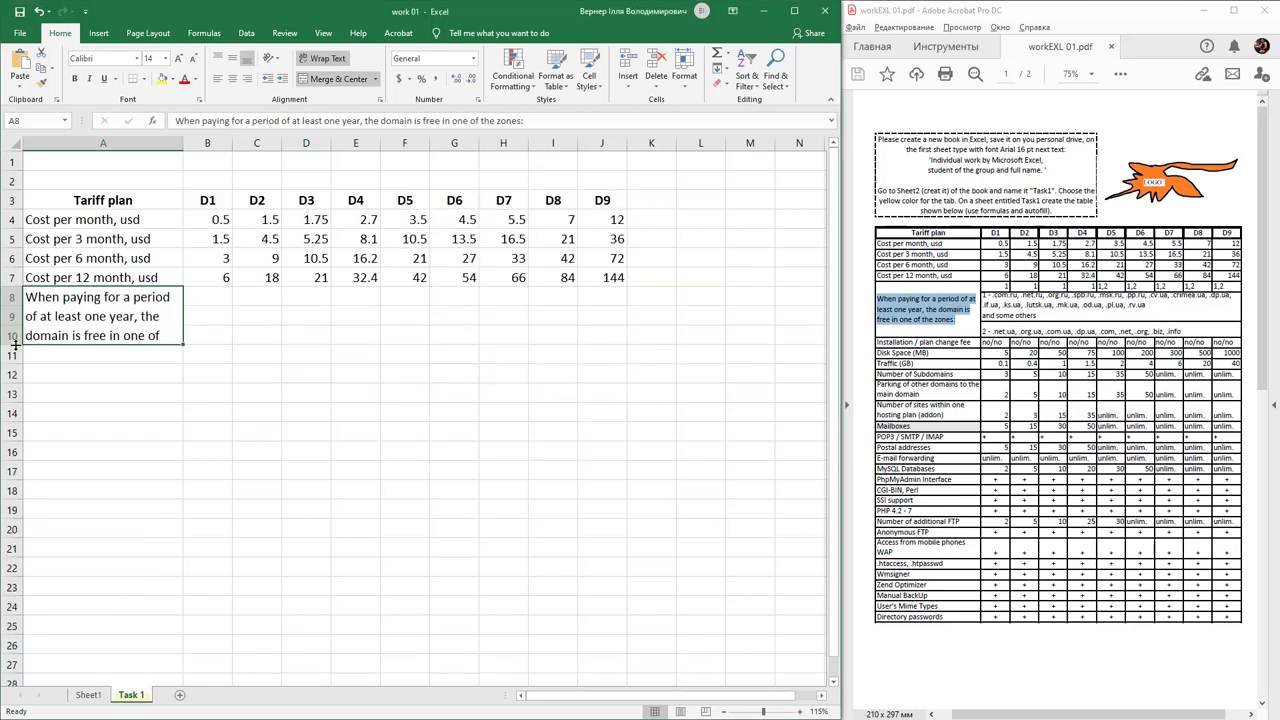
{"action": "left_click_drag", "start_coordinate": [17, 346], "coordinate": [17, 364]}
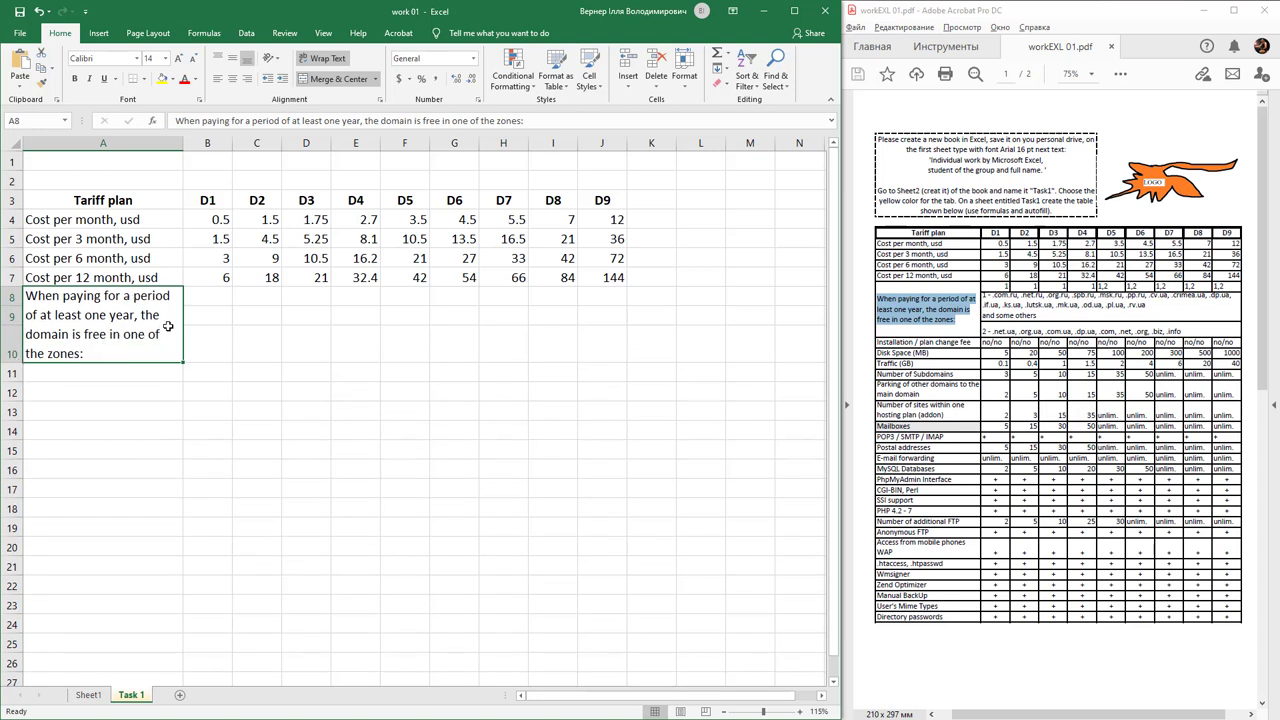
Copy the first zone list, from "1 - .com.ru" to "and some others", from the PDF table.
{"action": "left_click", "coordinate": [1048, 315]}
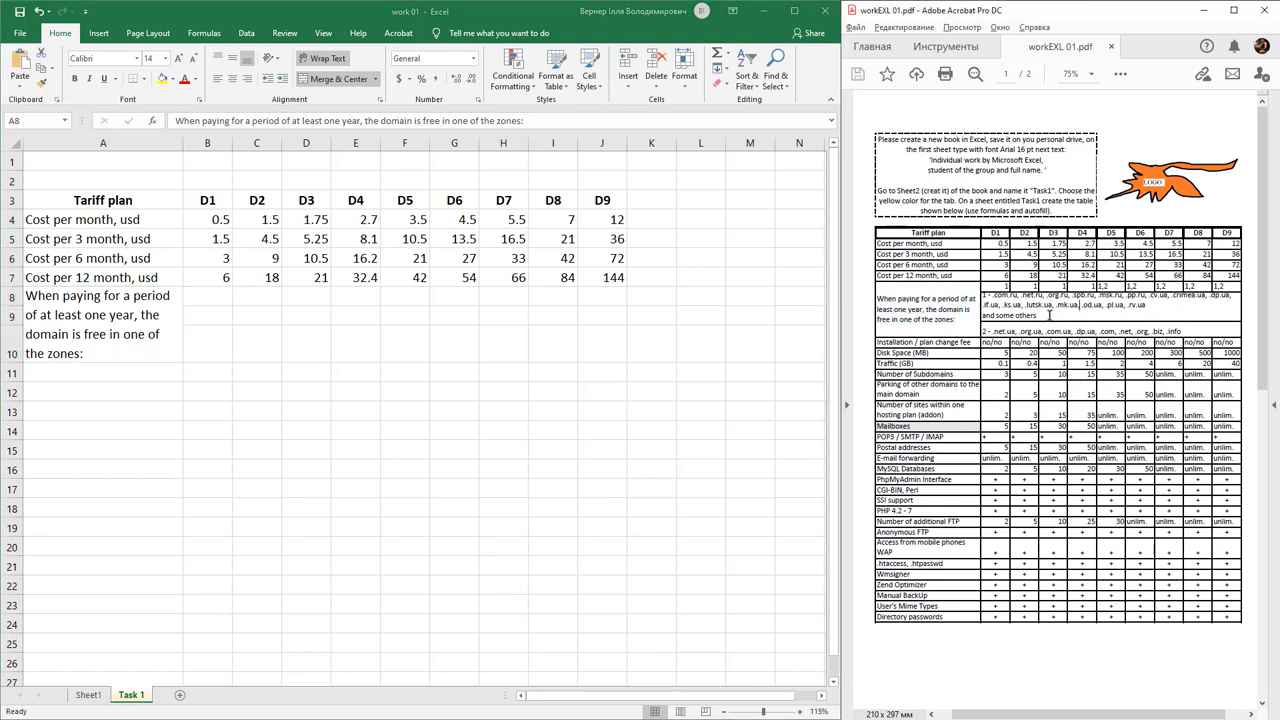
{"action": "left_click_drag", "start_coordinate": [1045, 315], "coordinate": [994, 295]}
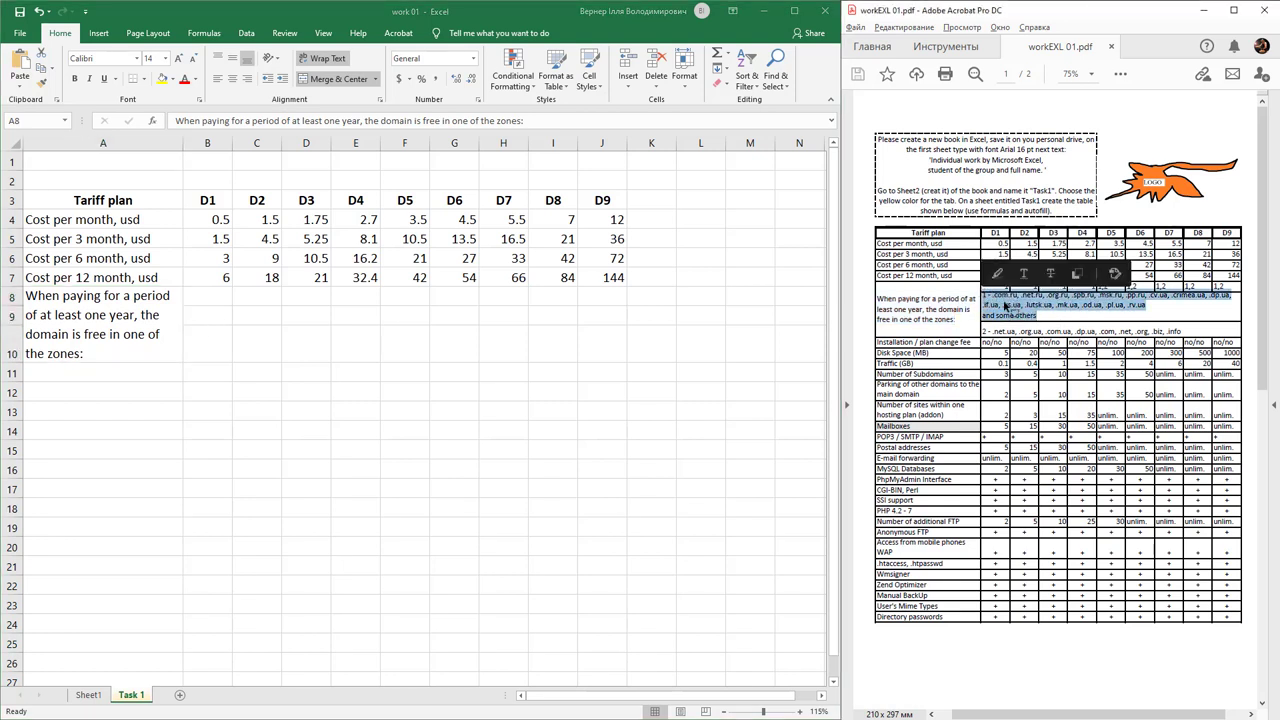
{"action": "left_click", "coordinate": [337, 309]}
{"action": "left_click", "coordinate": [212, 297]}
{"action": "left_click_drag", "start_coordinate": [212, 297], "coordinate": [586, 291]}
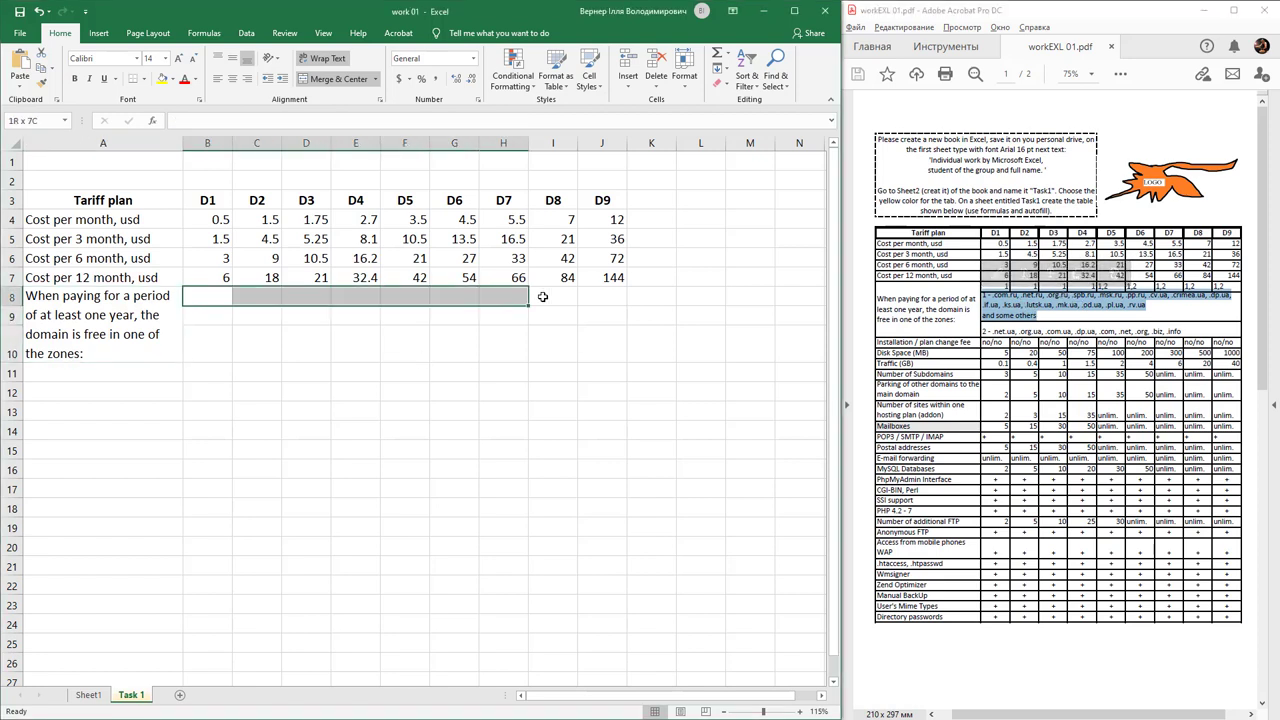
{"action": "double_click", "coordinate": [257, 294]}
{"action": "type", "text": "1 - .com.ru, .net.ru, .org.ru, .spb.ru, .msk.ru, .pp.ru, .cv.ua, .crimea.ua, .dp.ua, .if.ua, .ks.ua, .lutsk.ua, .mk.ua, .od.ua, .pl.ua, .rv.ua and some others"}
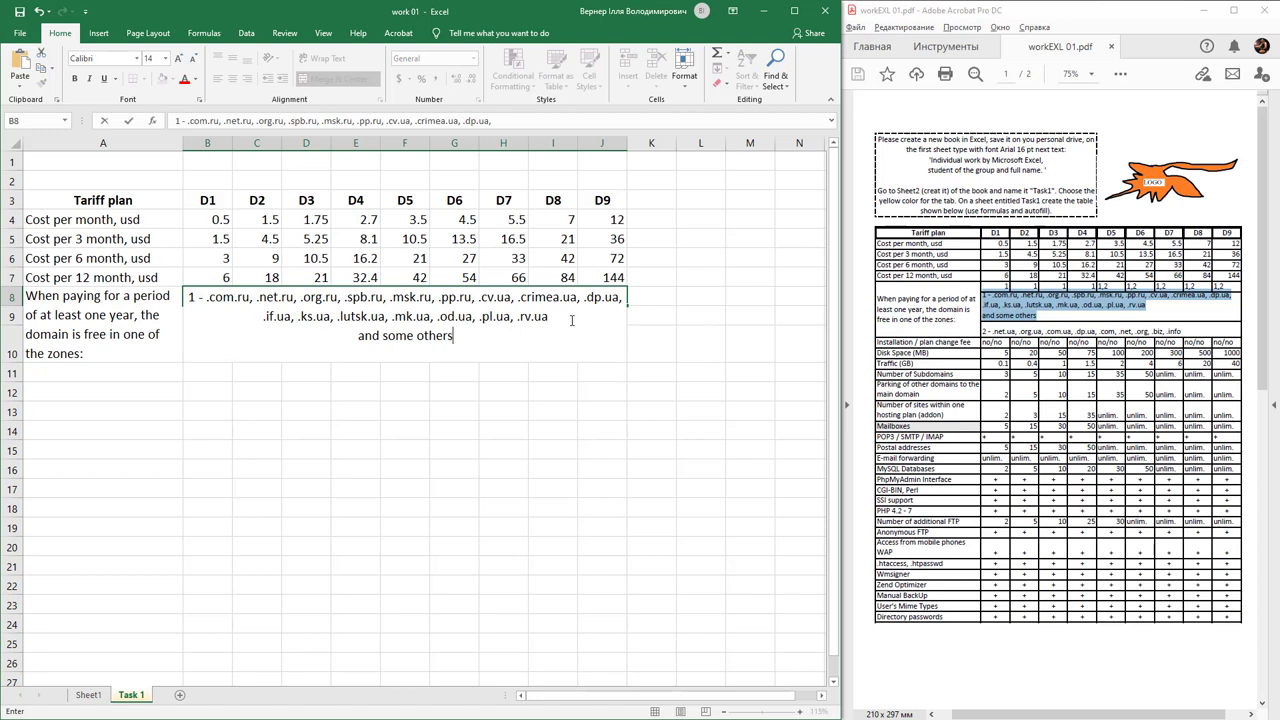
{"action": "key", "text": "Return"}
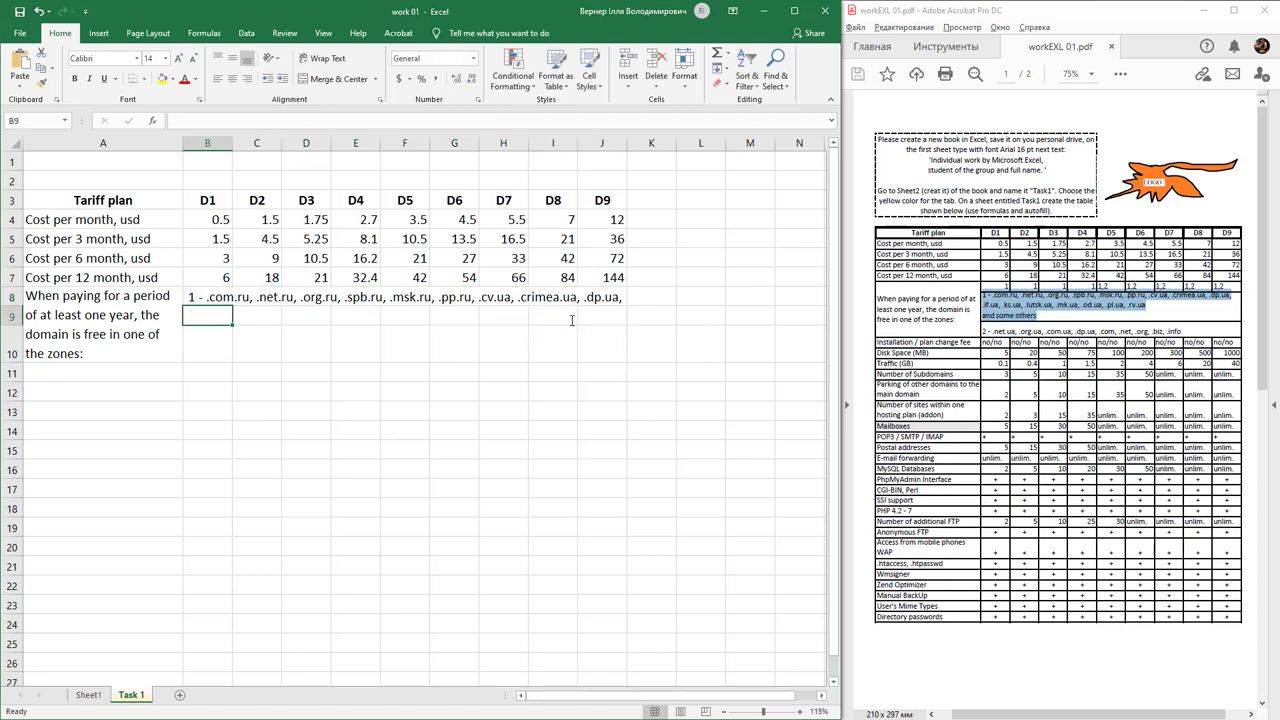
{"action": "left_click_drag", "start_coordinate": [16, 307], "coordinate": [17, 343]}
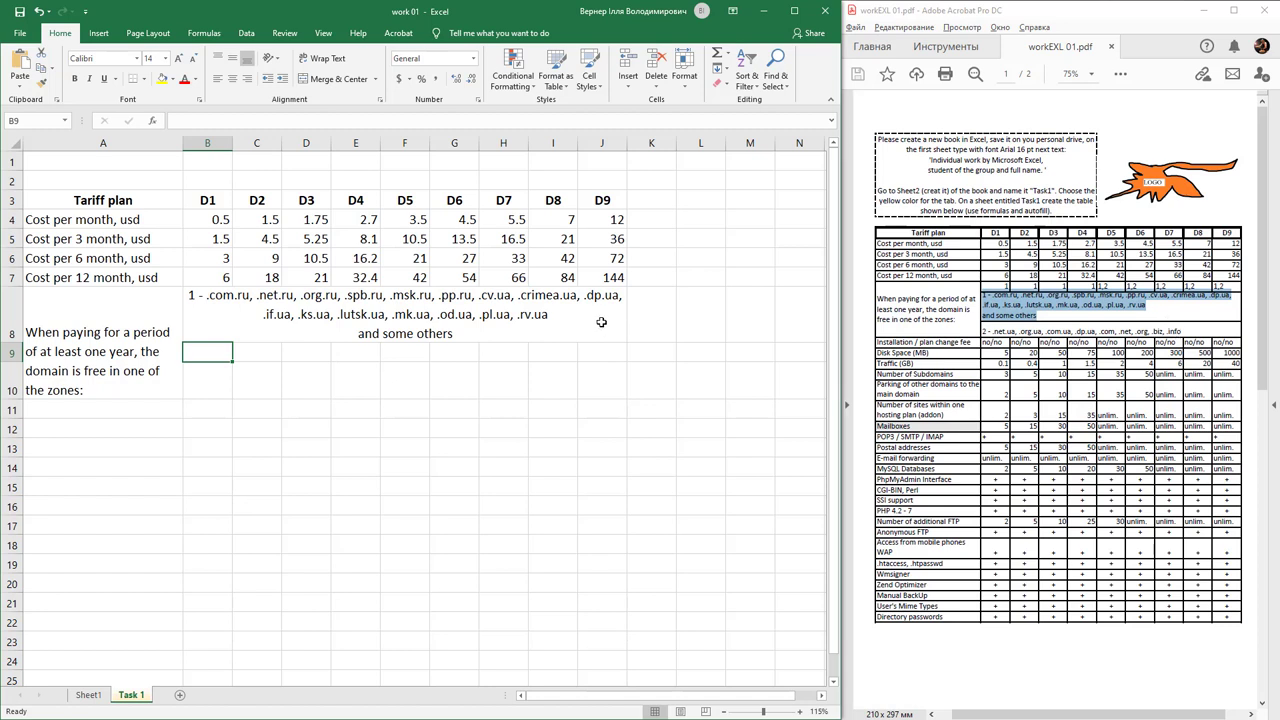
{"action": "left_click_drag", "start_coordinate": [220, 348], "coordinate": [591, 355]}
{"action": "left_click", "coordinate": [402, 326]}
{"action": "key", "text": "ctrl+z"}
{"action": "key", "text": "ctrl+z"}
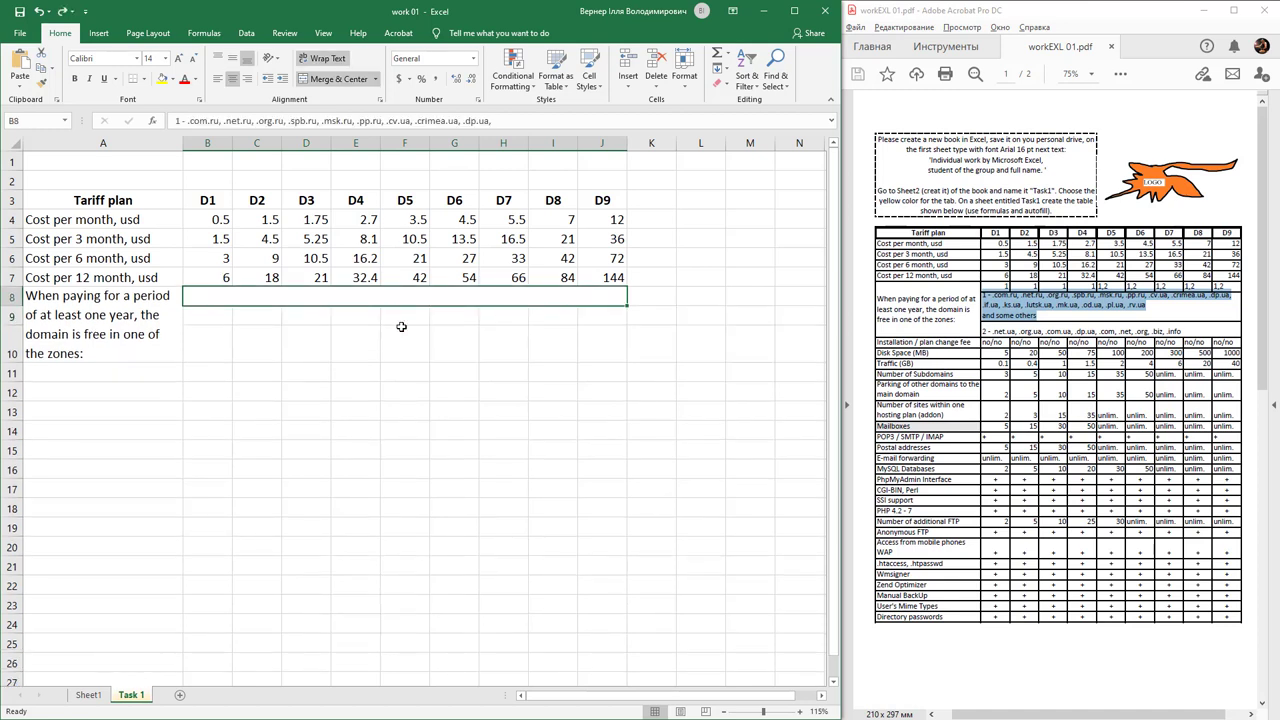
{"action": "key", "text": "ctrl+z"}
{"action": "key", "text": "ctrl+z"}
Merge and center B9:J9 and paste the copied "1 - .com.ru ... and some others" zone list into it.
{"action": "left_click", "coordinate": [250, 318]}
{"action": "left_click_drag", "start_coordinate": [215, 318], "coordinate": [605, 318]}
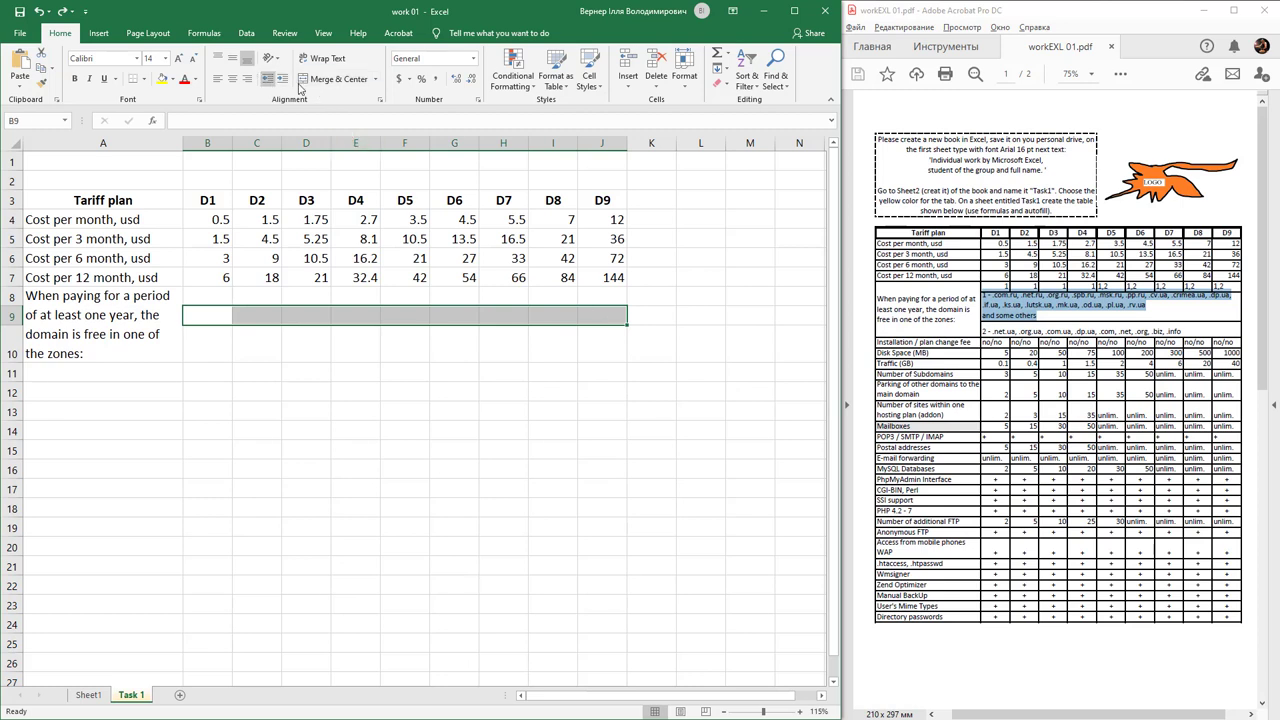
{"action": "left_click", "coordinate": [330, 78]}
{"action": "type", "text": "1 - .com.ru, .net.ru, .org.ru, .spb.ru, .msk.ru, .pp.ru, .cv.ua, .crimea.ua, .dp.ua, .if.ua, .ks.ua, .lutsk.ua, .mk.ua, .od.ua, .pl.ua, .rv.ua and some others"}
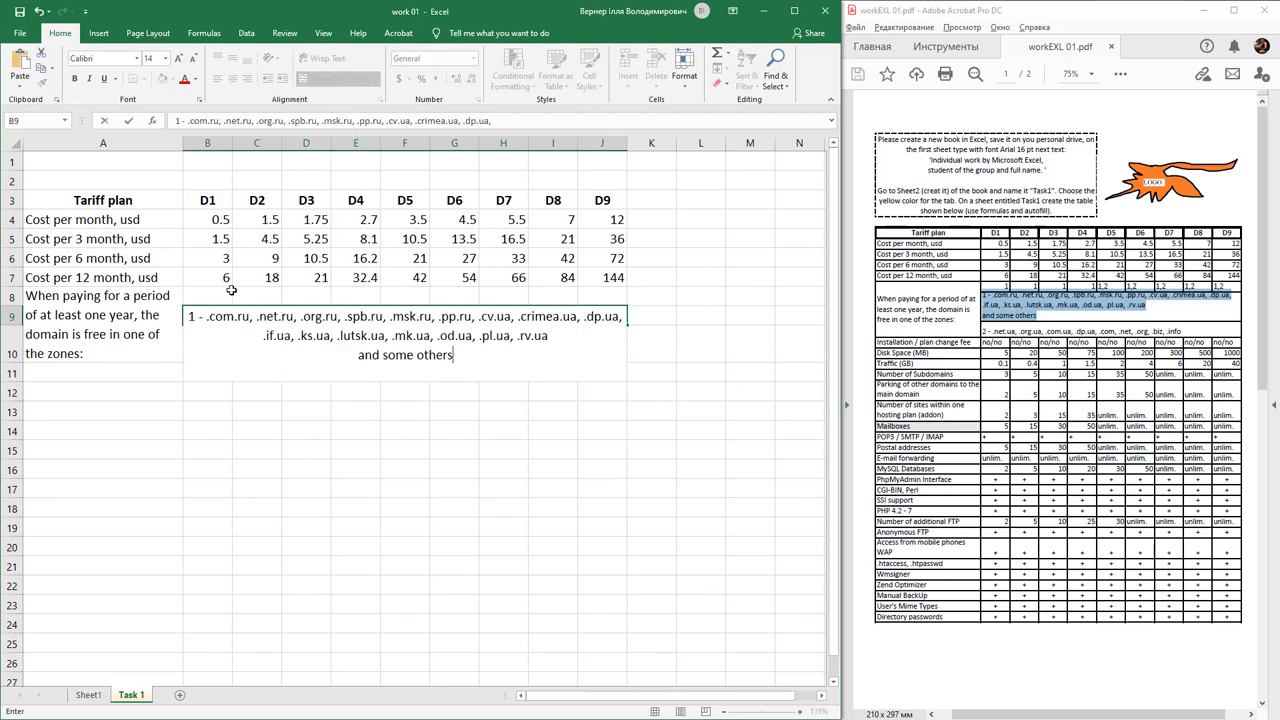
Enter 1 in each of the cells B8 to E8 and 1,2 in F8.
{"action": "left_click", "coordinate": [217, 290]}
{"action": "type", "text": "1"}
{"action": "key", "text": "Tab"}
{"action": "type", "text": "1"}
{"action": "key", "text": "Tab"}
{"action": "type", "text": "1"}
{"action": "key", "text": "Tab"}
{"action": "type", "text": "1"}
{"action": "key", "text": "Tab"}
{"action": "type", "text": "1"}
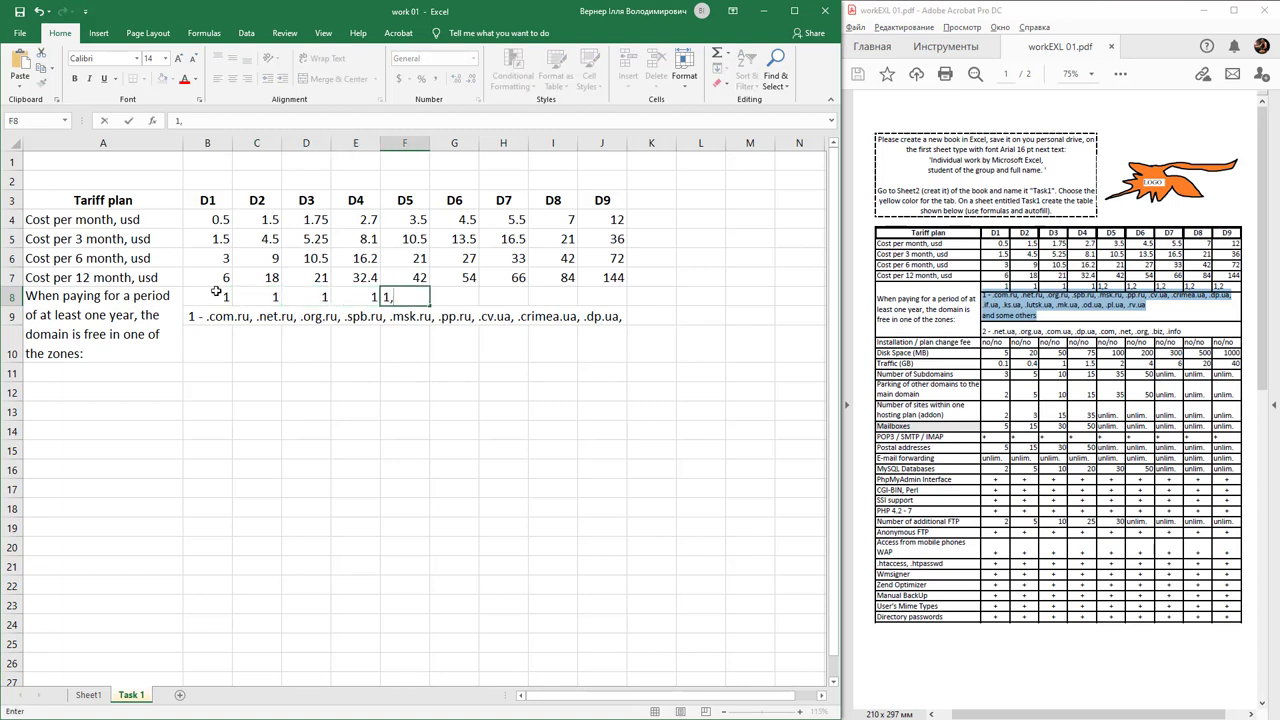
{"action": "type", "text": ",2"}
{"action": "key", "text": "Tab"}
{"action": "key", "text": "Left"}
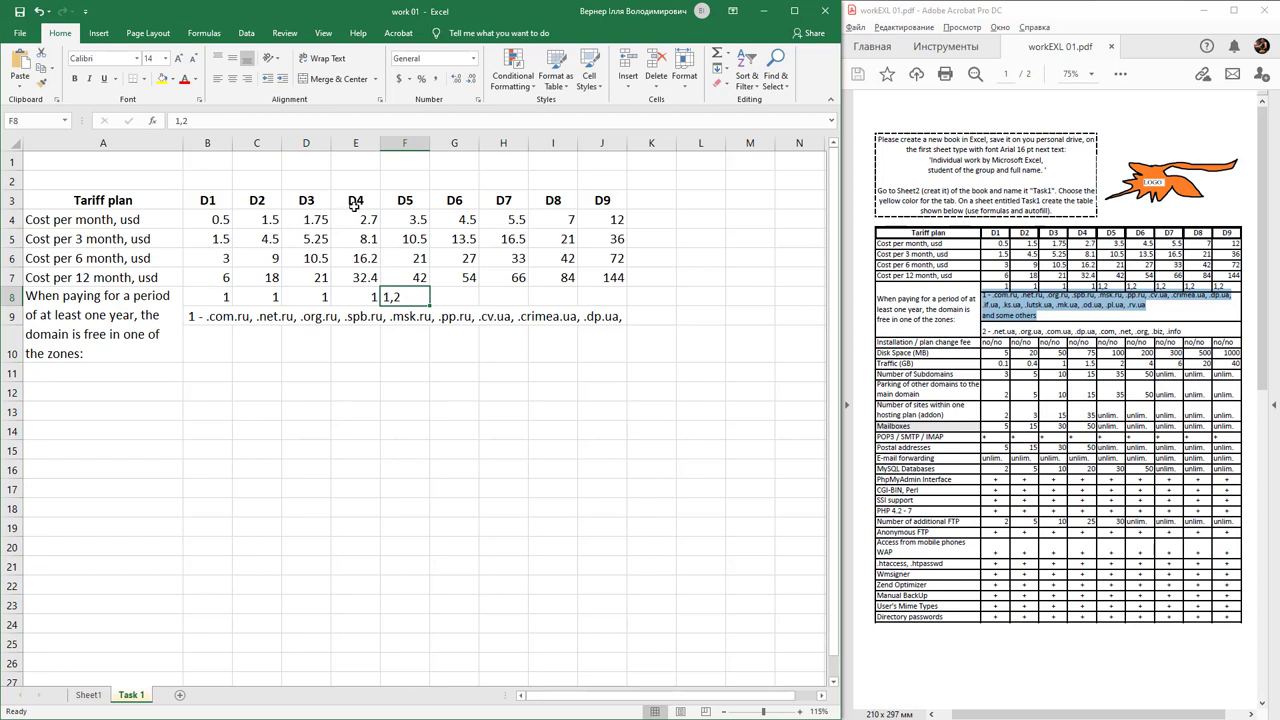
Repeat the unchanged value 1,2 from F8 across G8:J8 instead of filling an increasing series.
{"action": "left_click_drag", "start_coordinate": [429, 306], "coordinate": [606, 305]}
{"action": "key", "text": "ctrl+z"}
{"action": "key", "text": "ctrl+c"}
{"action": "left_click_drag", "start_coordinate": [429, 306], "coordinate": [605, 306]}
{"action": "left_click", "coordinate": [371, 317]}
Increase the height of row 9 to show the whole zone list, and merge and center B10:J10.
{"action": "left_click", "coordinate": [204, 351]}
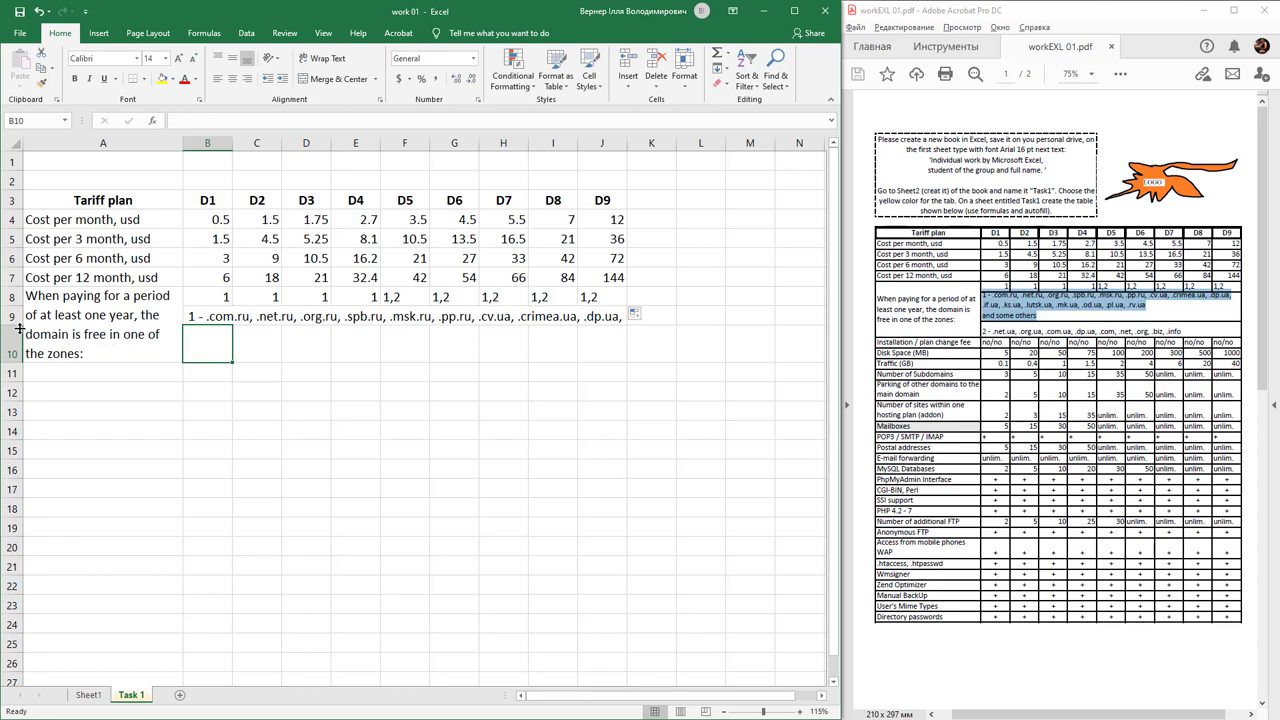
{"action": "left_click_drag", "start_coordinate": [18, 326], "coordinate": [20, 366]}
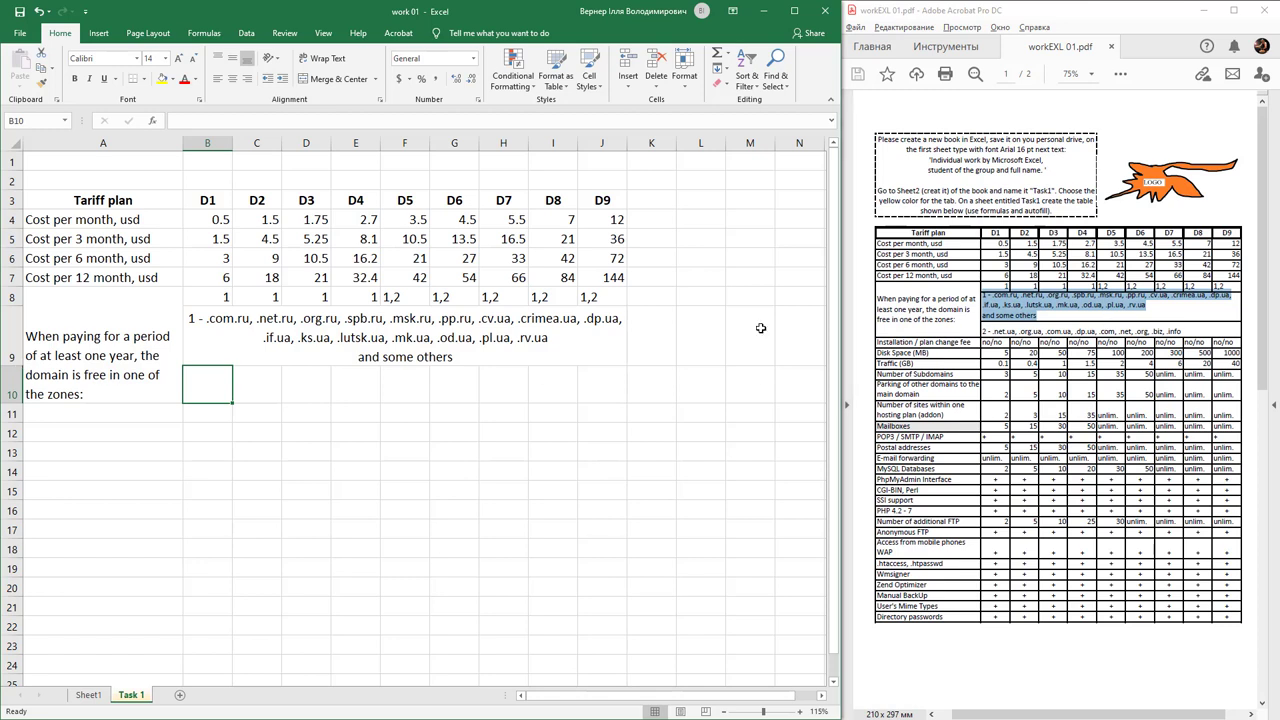
{"action": "left_click_drag", "start_coordinate": [220, 383], "coordinate": [579, 391]}
{"action": "left_click", "coordinate": [318, 80]}
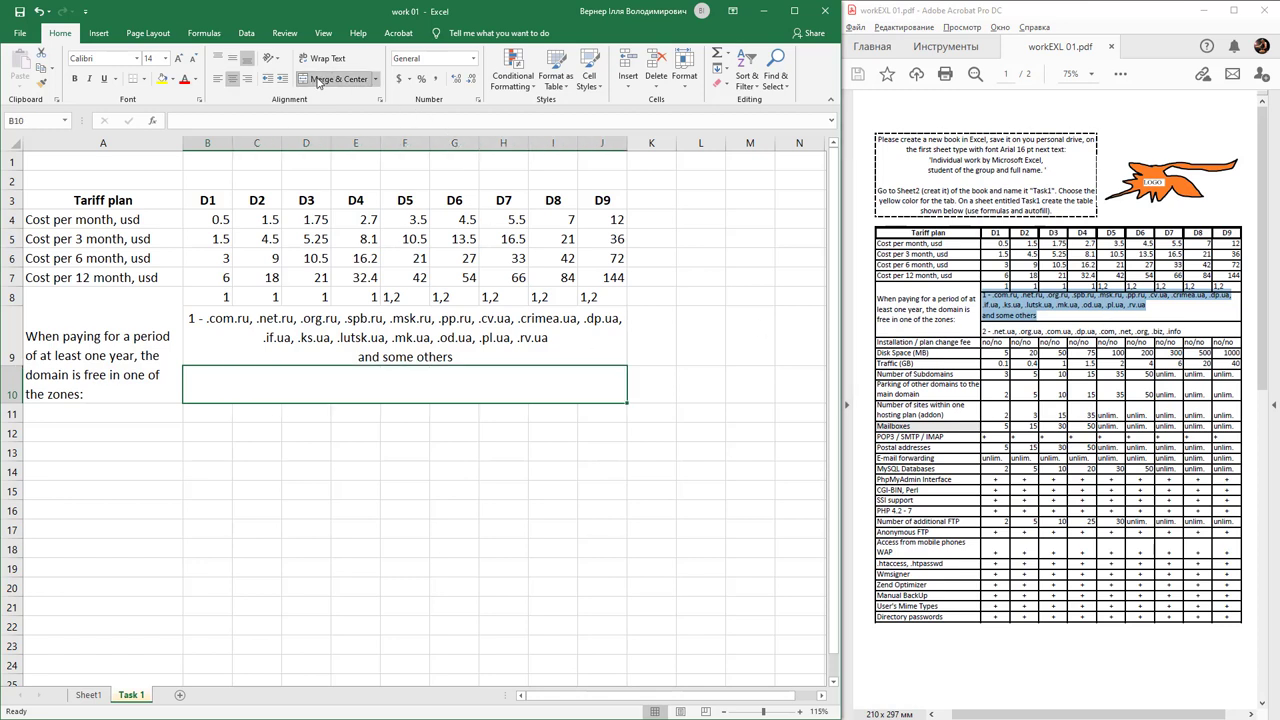
Copy the "2 - .net.ua, .org.ua, .com.ua ... .info" line from the PDF into merged B10:J10 and reduce row 10's height.
{"action": "left_click_drag", "start_coordinate": [984, 332], "coordinate": [1148, 332]}
{"action": "left_click", "coordinate": [1115, 336]}
{"action": "left_click", "coordinate": [1063, 332]}
{"action": "left_click_drag", "start_coordinate": [980, 332], "coordinate": [1184, 331]}
{"action": "left_click", "coordinate": [309, 380]}
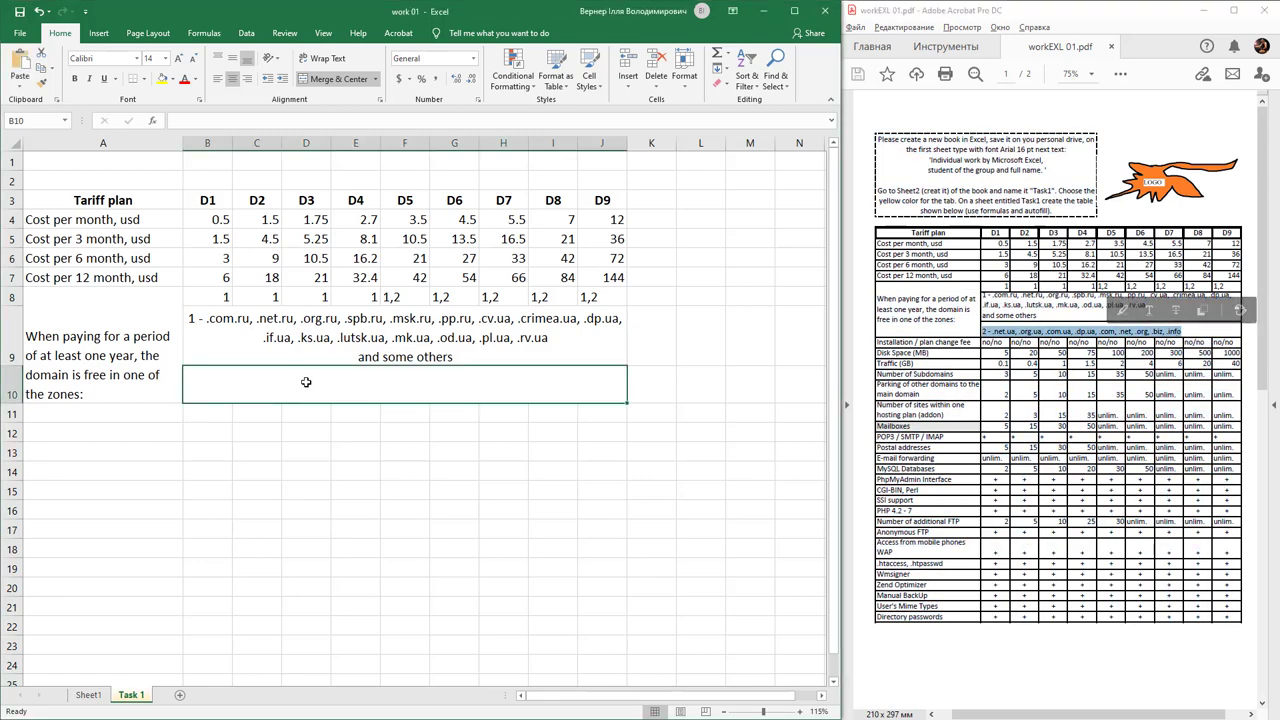
{"action": "double_click", "coordinate": [307, 382]}
{"action": "key", "text": "ctrl+v"}
{"action": "key", "text": "Return"}
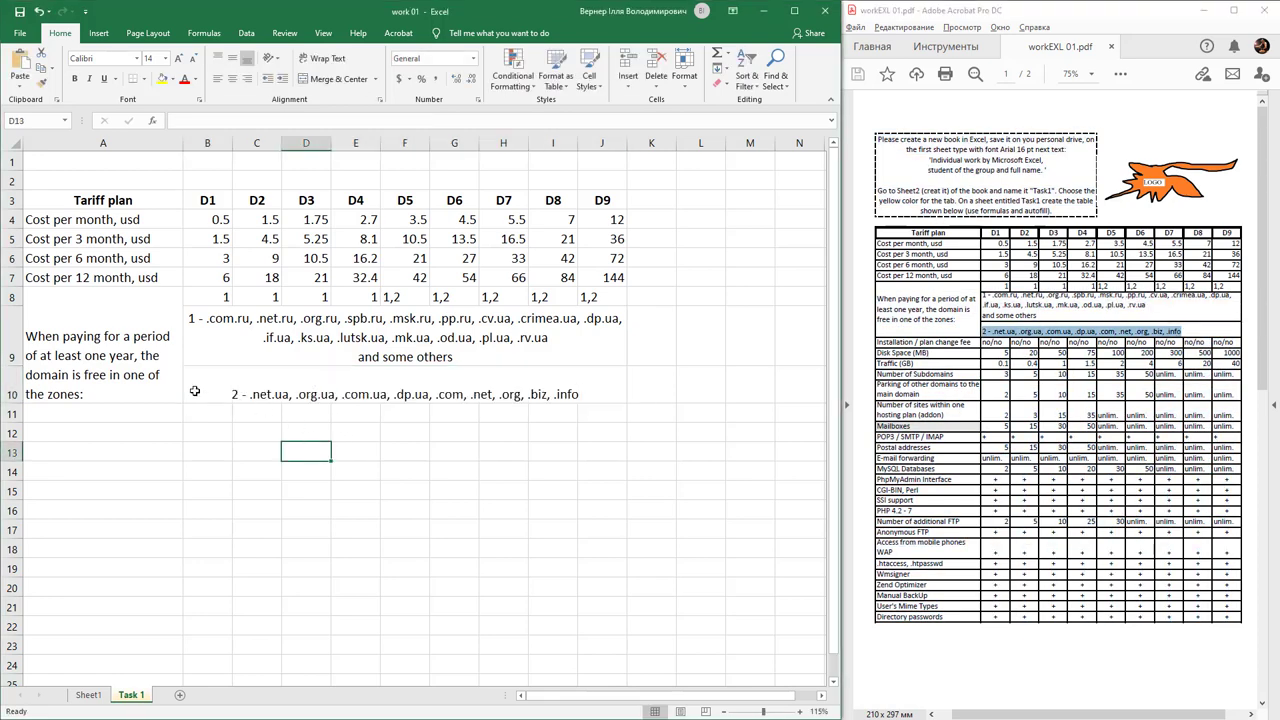
{"action": "key", "text": "Up"}
{"action": "left_click_drag", "start_coordinate": [16, 404], "coordinate": [20, 393]}
Set the vertical alignment of the merged A8:A10 label to Center.
{"action": "left_click", "coordinate": [100, 308]}
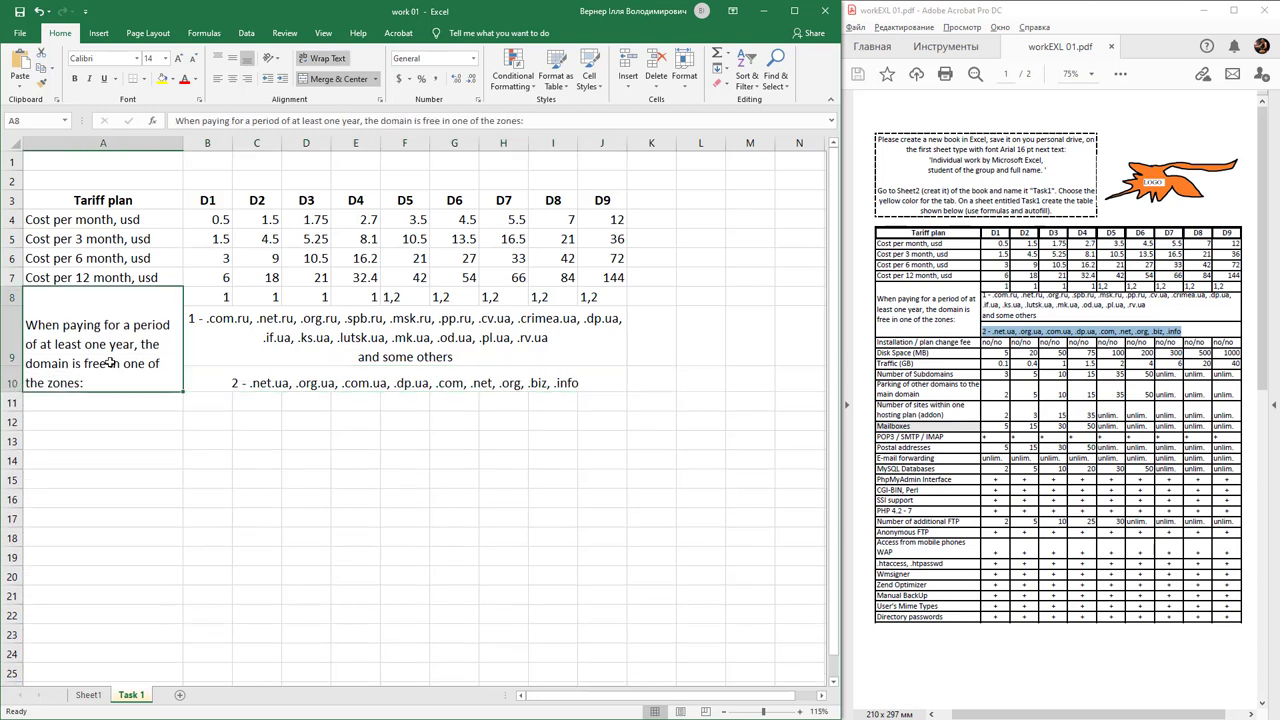
{"action": "left_click", "coordinate": [233, 62]}
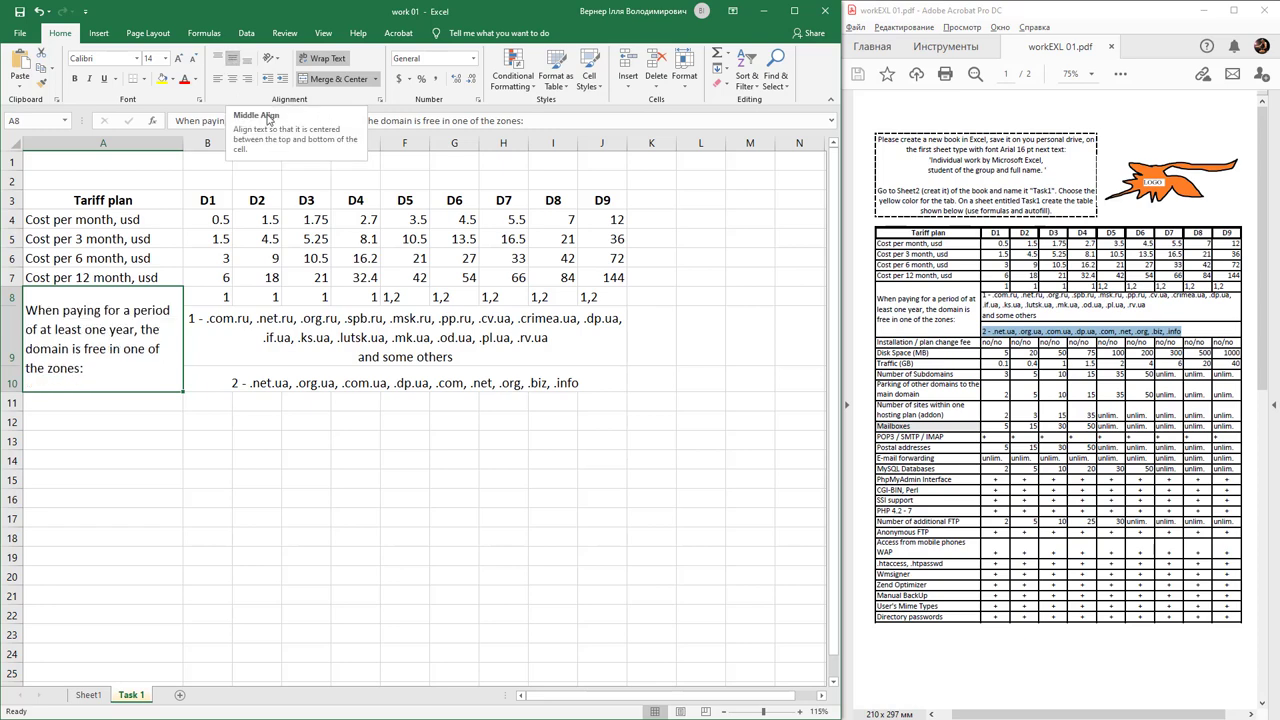
{"action": "key", "text": "ctrl+1"}
{"action": "left_click", "coordinate": [478, 279]}
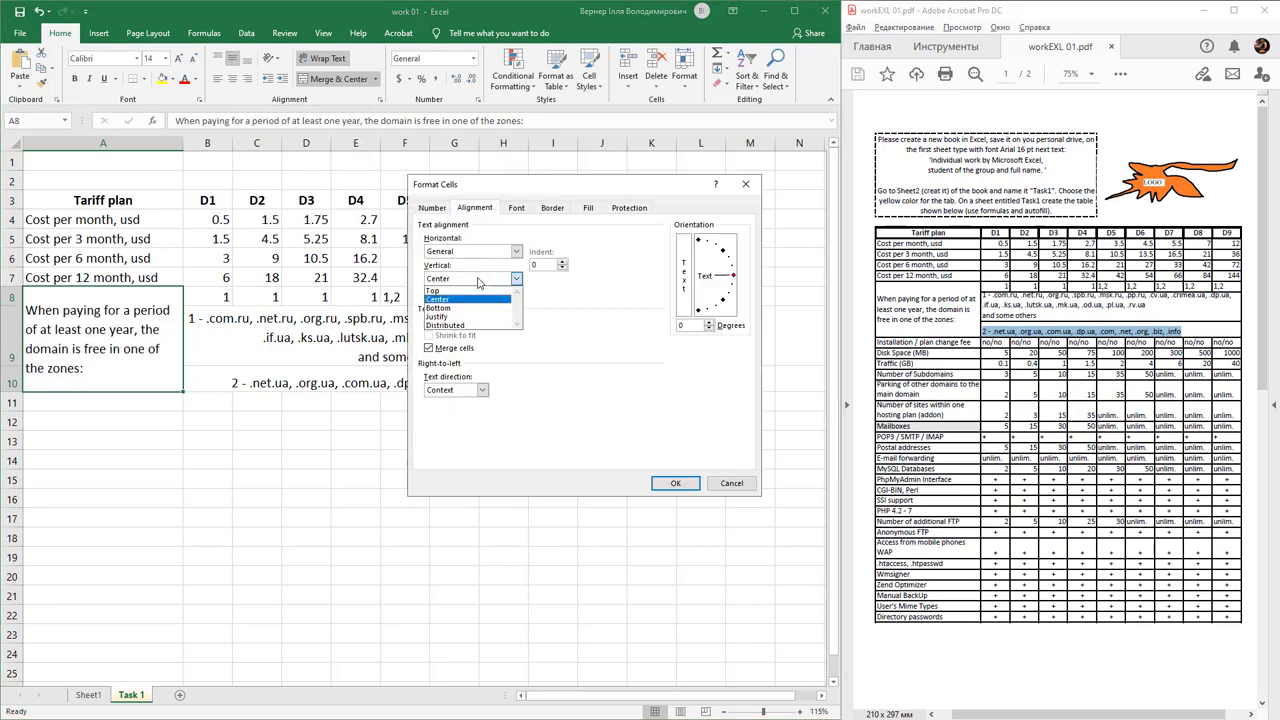
{"action": "left_click", "coordinate": [478, 284]}
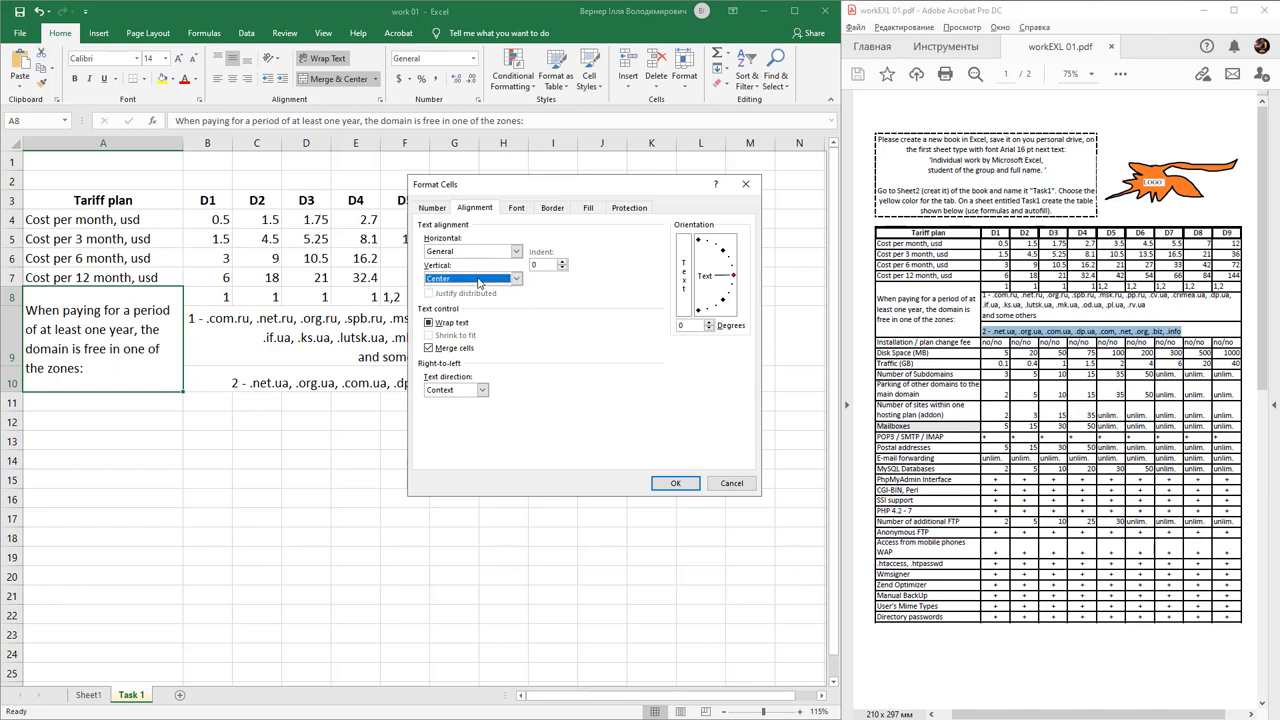
{"action": "left_click", "coordinate": [690, 484]}
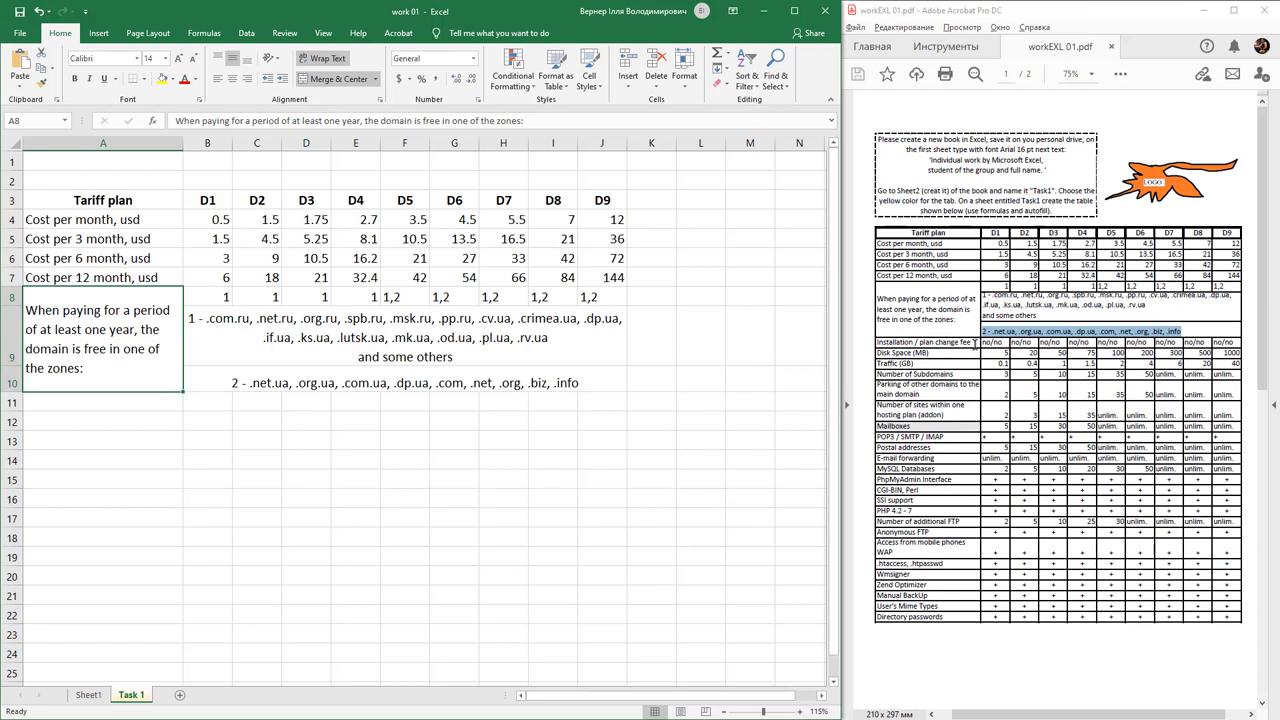
Copy the "Installation / plan change fee" label from the PDF into A11.
{"action": "left_click_drag", "start_coordinate": [975, 345], "coordinate": [877, 343]}
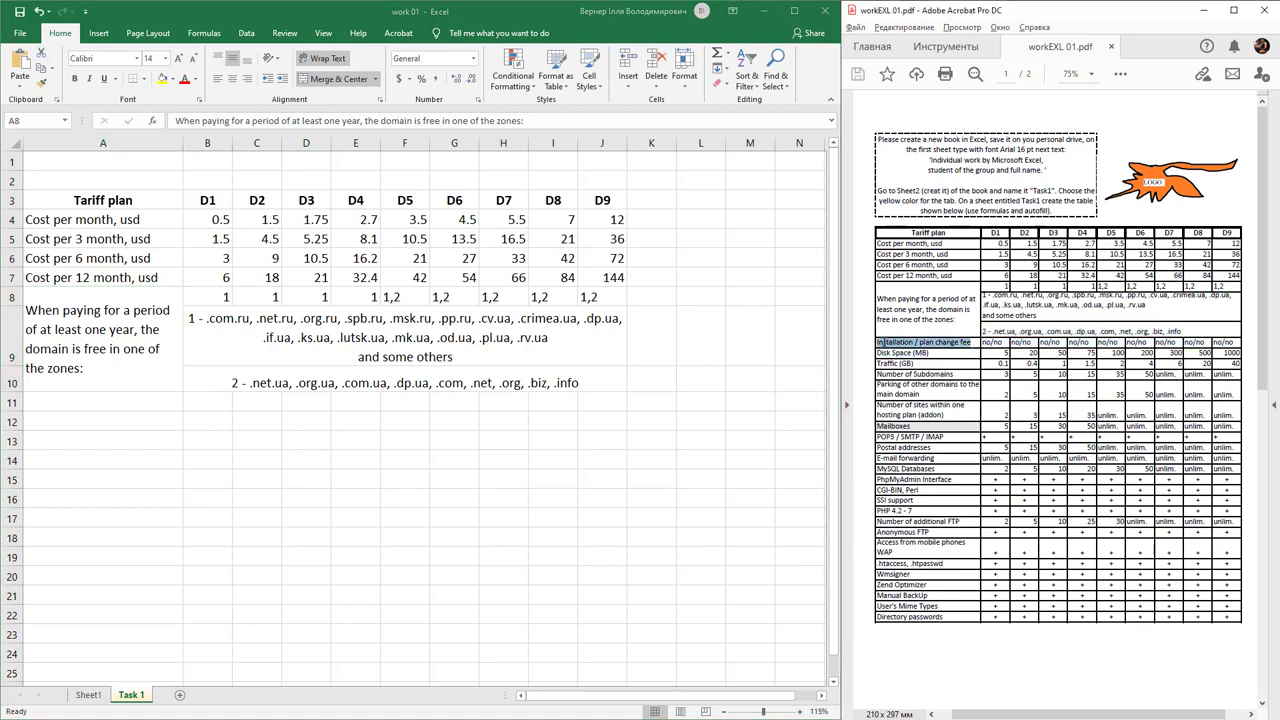
{"action": "double_click", "coordinate": [95, 402]}
{"action": "key", "text": "ctrl+v"}
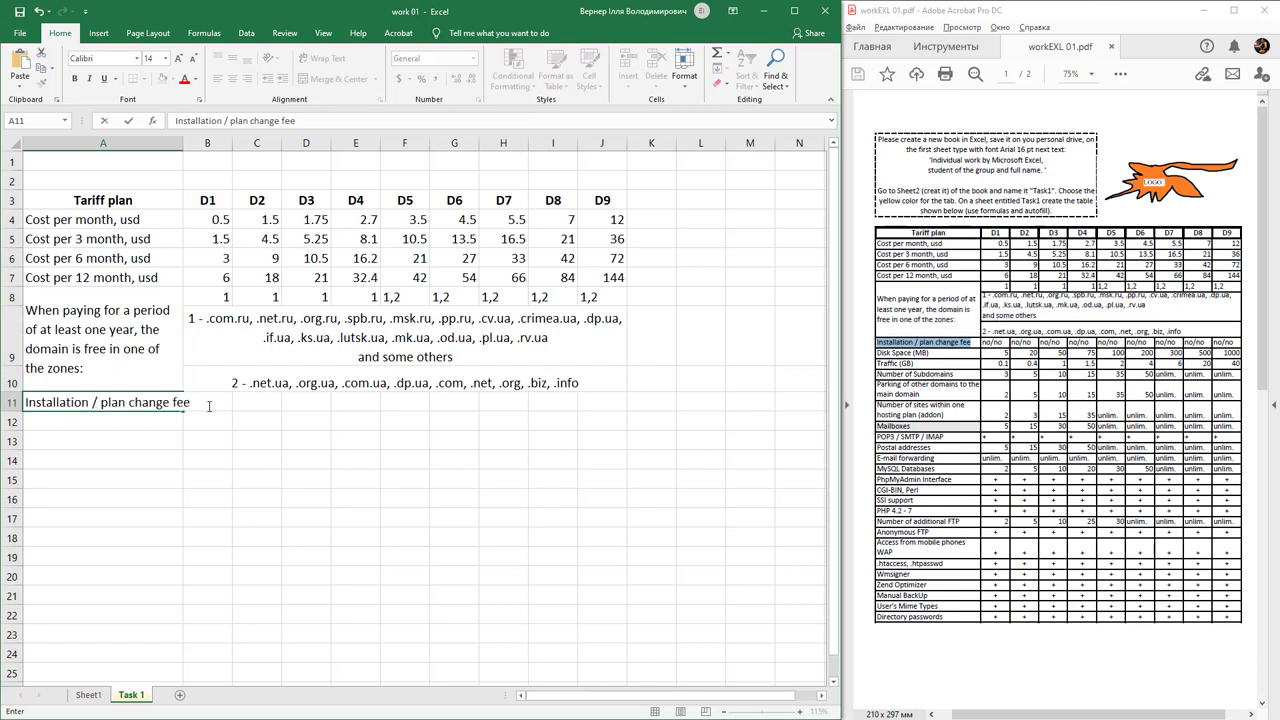
{"action": "key", "text": "Return"}
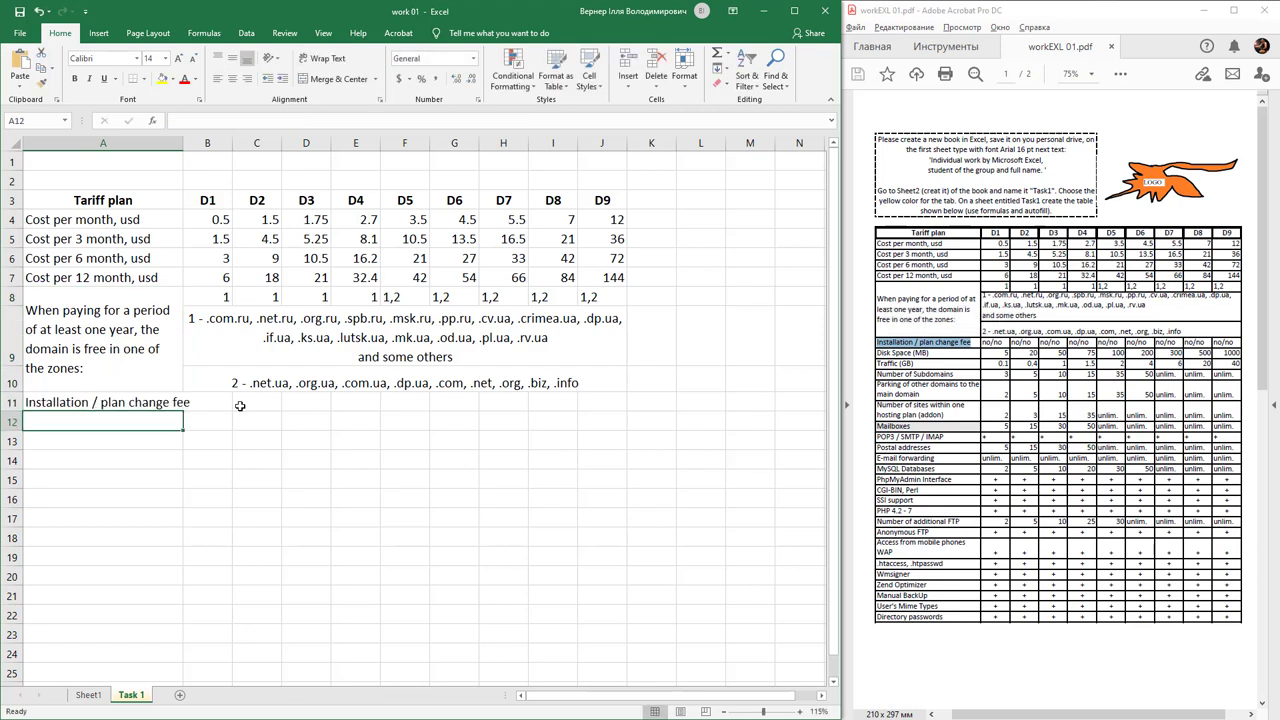
Enter no/no in B11 as in the PDF and autofill it across to J11.
{"action": "left_click", "coordinate": [995, 342]}
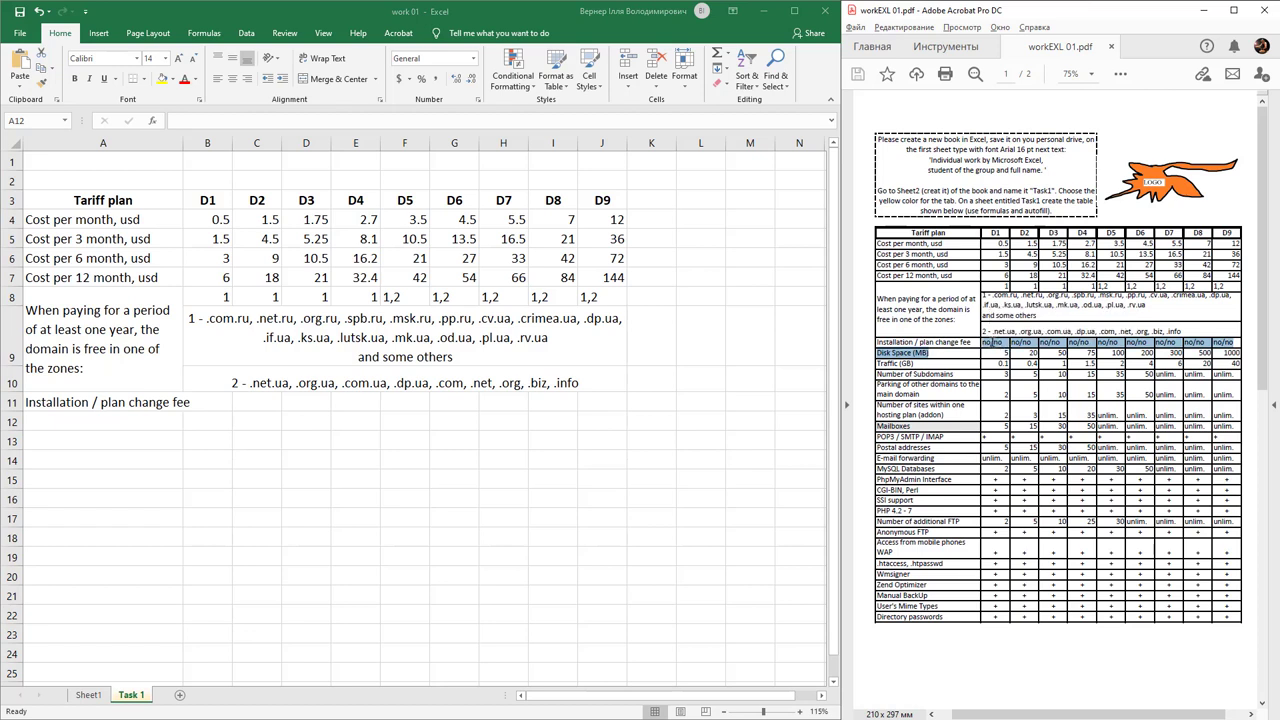
{"action": "mouse_move", "coordinate": [1003, 342]}
{"action": "left_mouse_down"}
{"action": "mouse_move", "coordinate": [1000, 310]}
{"action": "mouse_move", "coordinate": [1003, 350]}
{"action": "mouse_move", "coordinate": [984, 344]}
{"action": "left_mouse_up"}
{"action": "left_click", "coordinate": [218, 406]}
{"action": "type", "text": "no/no"}
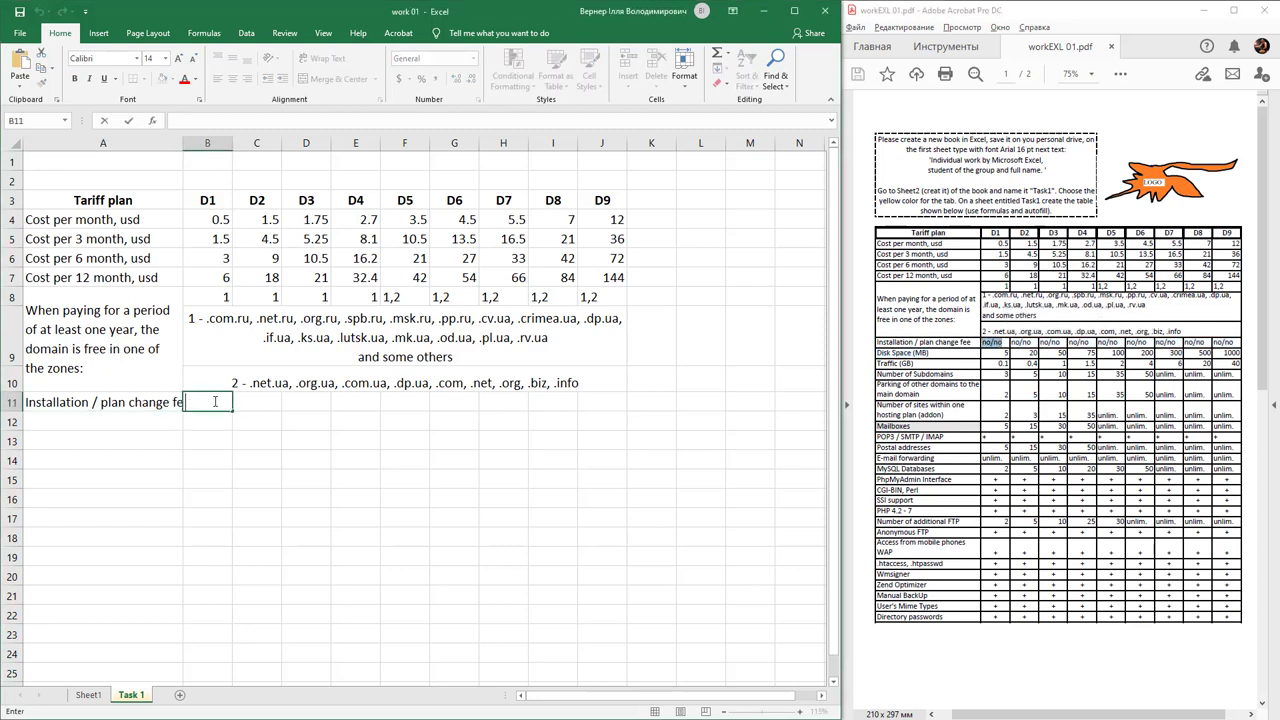
{"action": "left_click_drag", "start_coordinate": [233, 410], "coordinate": [610, 412]}
Widen column A so that the "Installation / plan change fee" label fits.
{"action": "left_click", "coordinate": [240, 352]}
{"action": "left_click_drag", "start_coordinate": [182, 143], "coordinate": [208, 143]}
{"action": "left_click", "coordinate": [170, 328]}
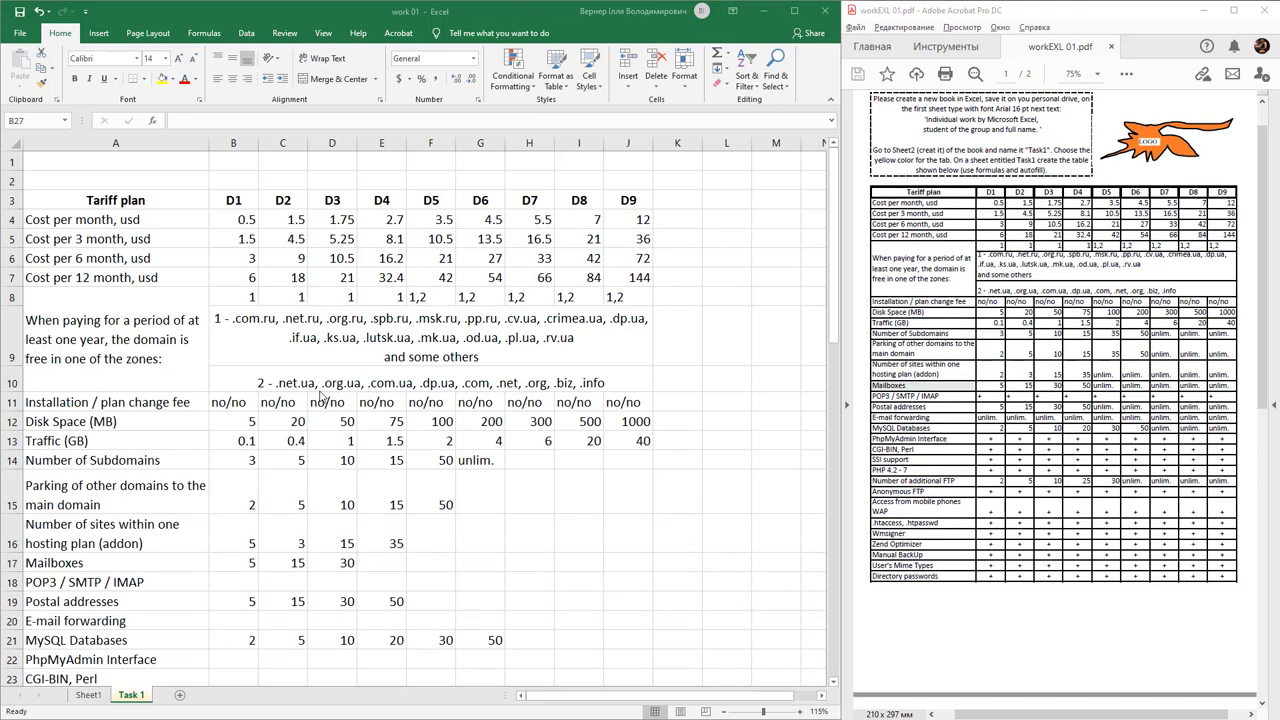
Autofill "unlim." from G14 through G14:J17 and extend it to F16 and E17:F17.
{"action": "scroll", "coordinate": [307, 311], "scroll_direction": "down", "scroll_amount": 4}
{"action": "scroll", "coordinate": [307, 311], "scroll_direction": "down", "scroll_amount": 9}
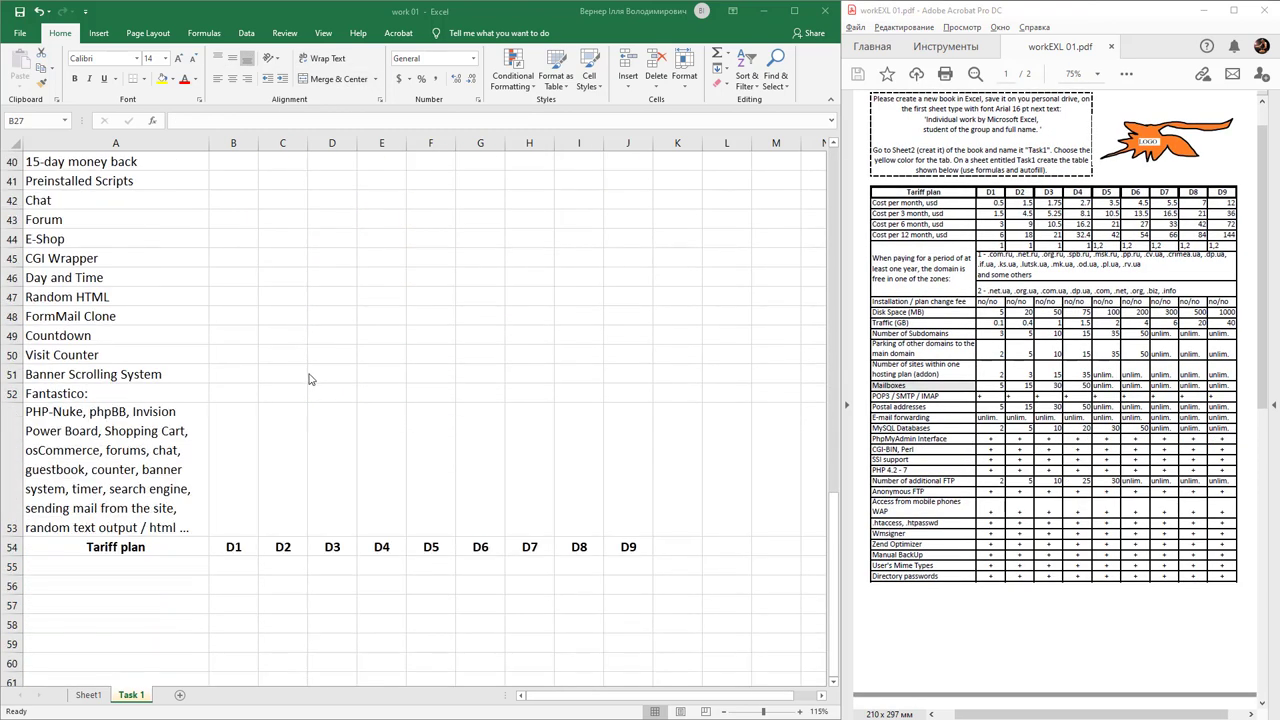
{"action": "scroll", "coordinate": [284, 547], "scroll_direction": "up", "scroll_amount": 13}
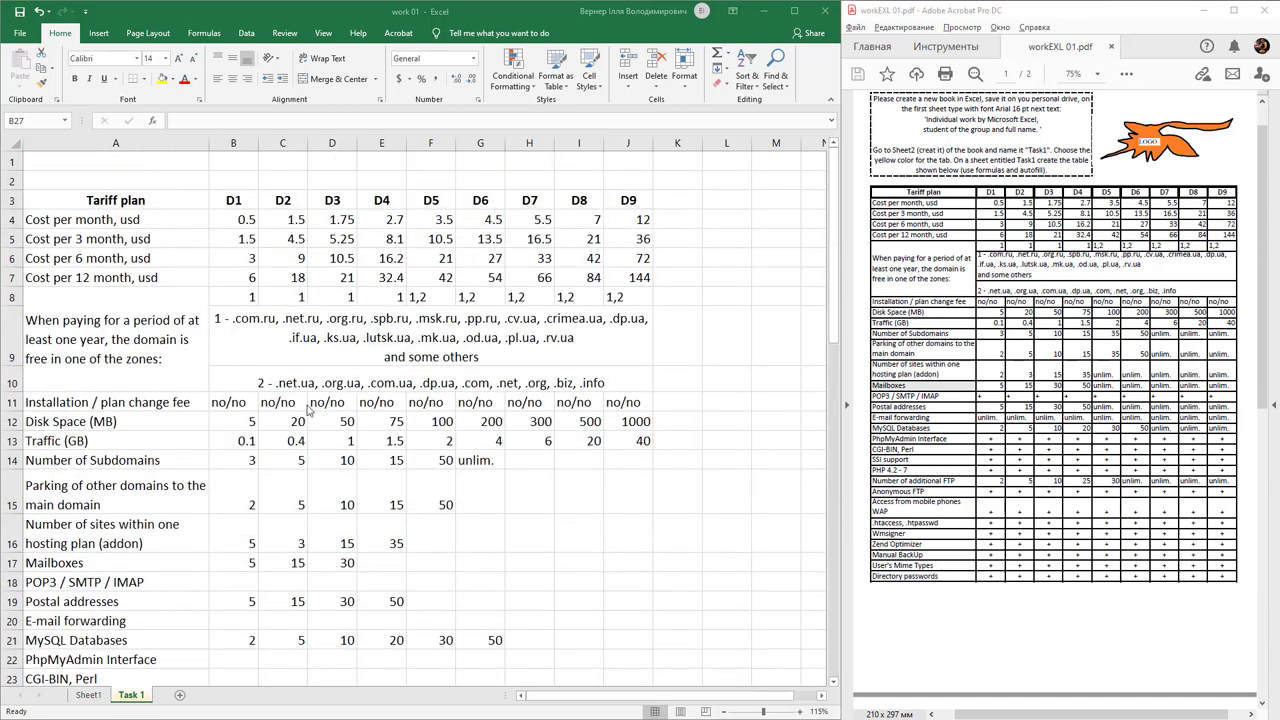
{"action": "left_click", "coordinate": [482, 458]}
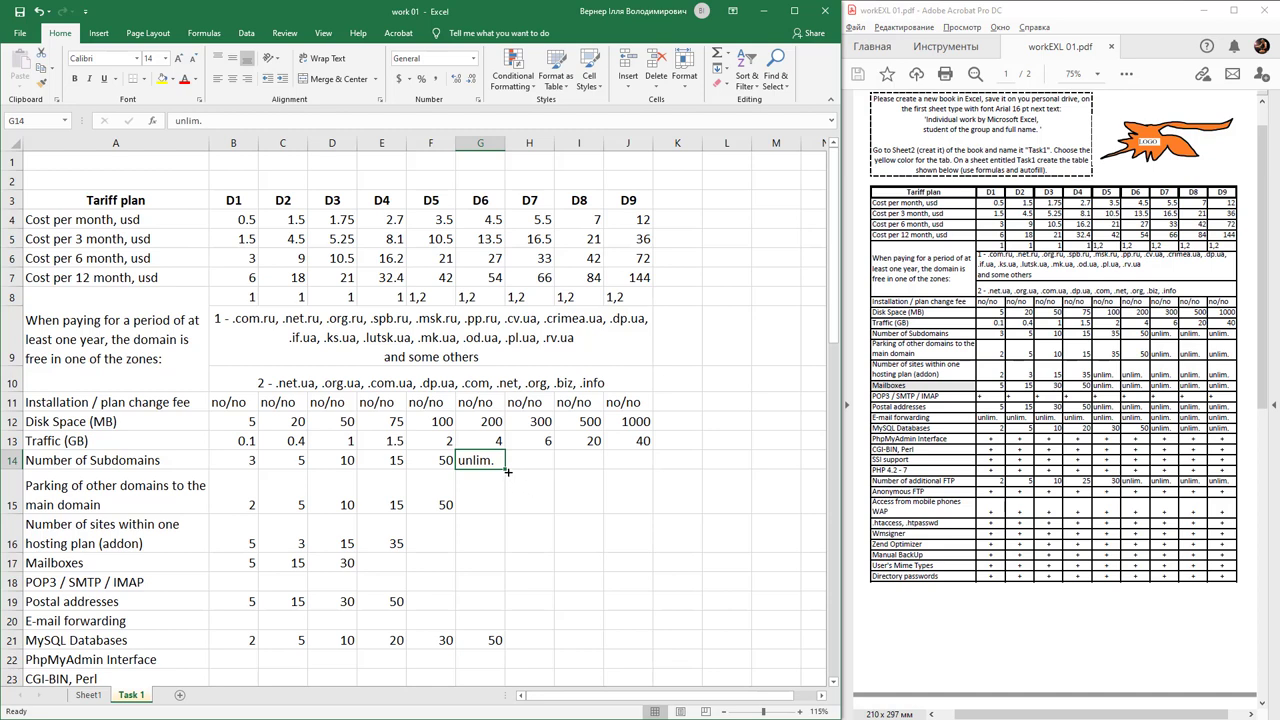
{"action": "left_click_drag", "start_coordinate": [506, 469], "coordinate": [652, 578]}
{"action": "left_click", "coordinate": [486, 544]}
{"action": "left_click_drag", "start_coordinate": [486, 544], "coordinate": [391, 577]}
{"action": "left_click", "coordinate": [447, 574]}
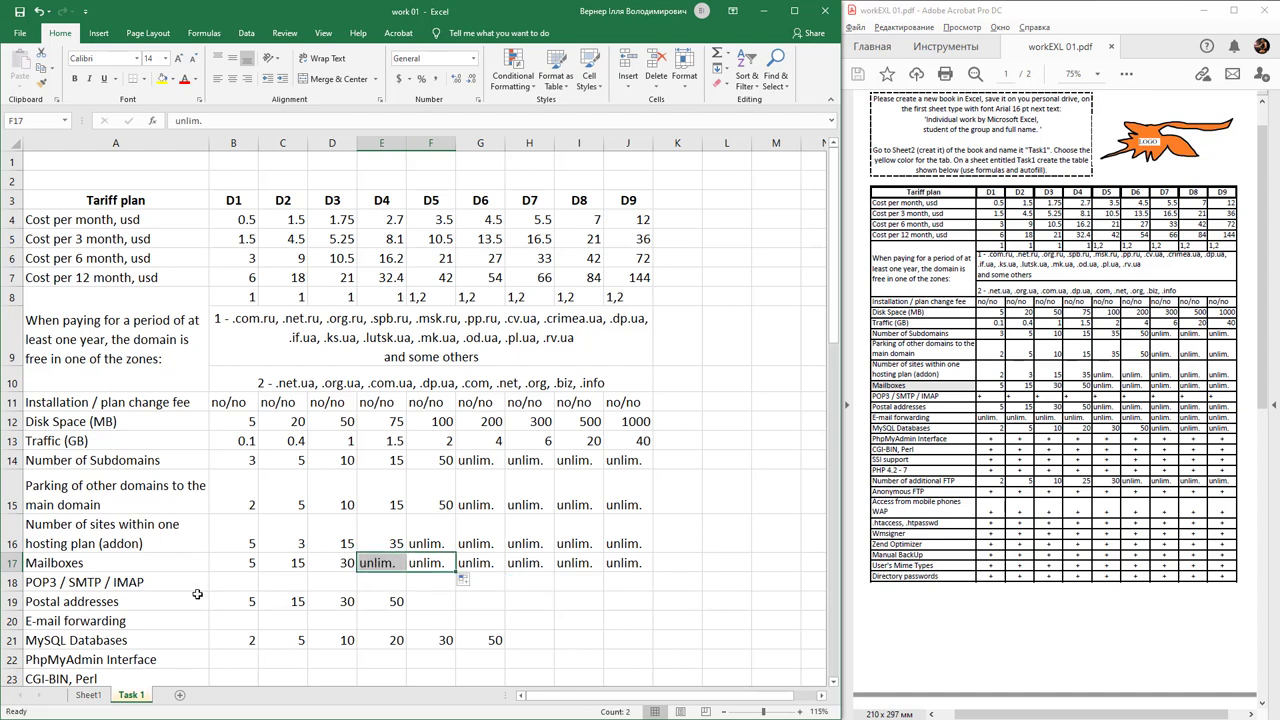
Enter a + sign for plan D1 in the POP3 / SMTP / IMAP row, cell B18.
{"action": "left_click", "coordinate": [251, 582]}
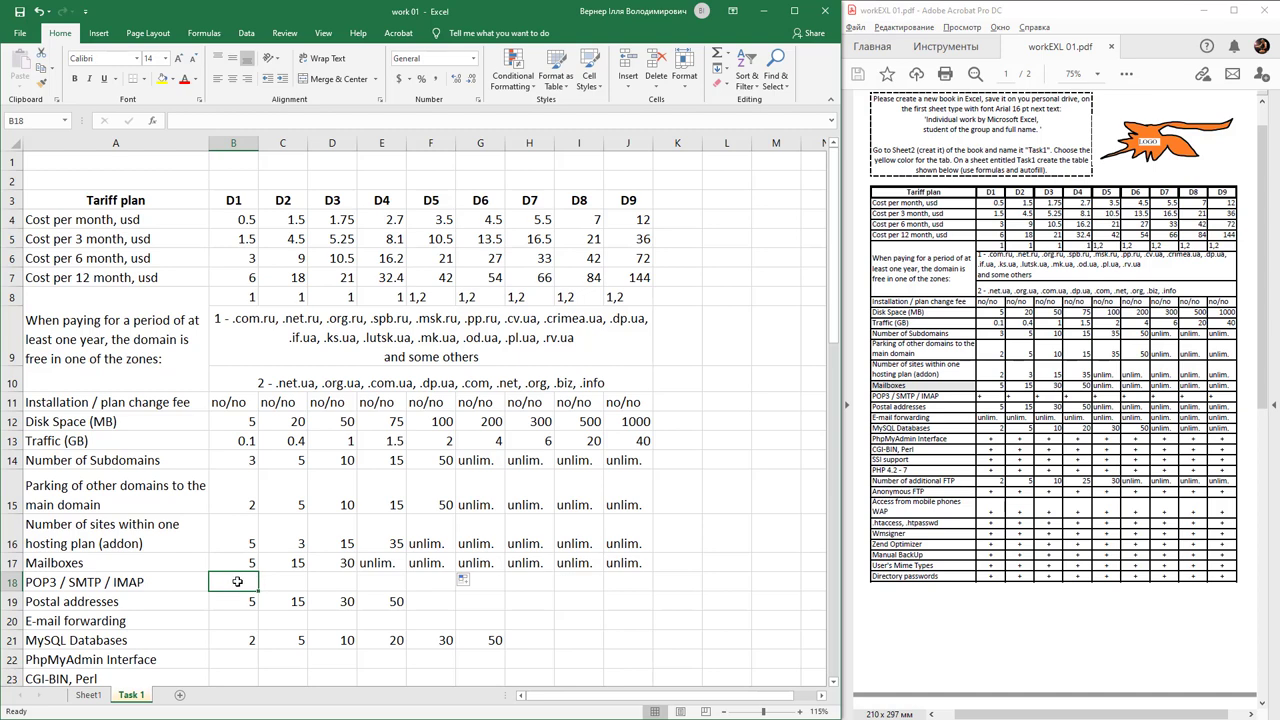
{"action": "type", "text": "+"}
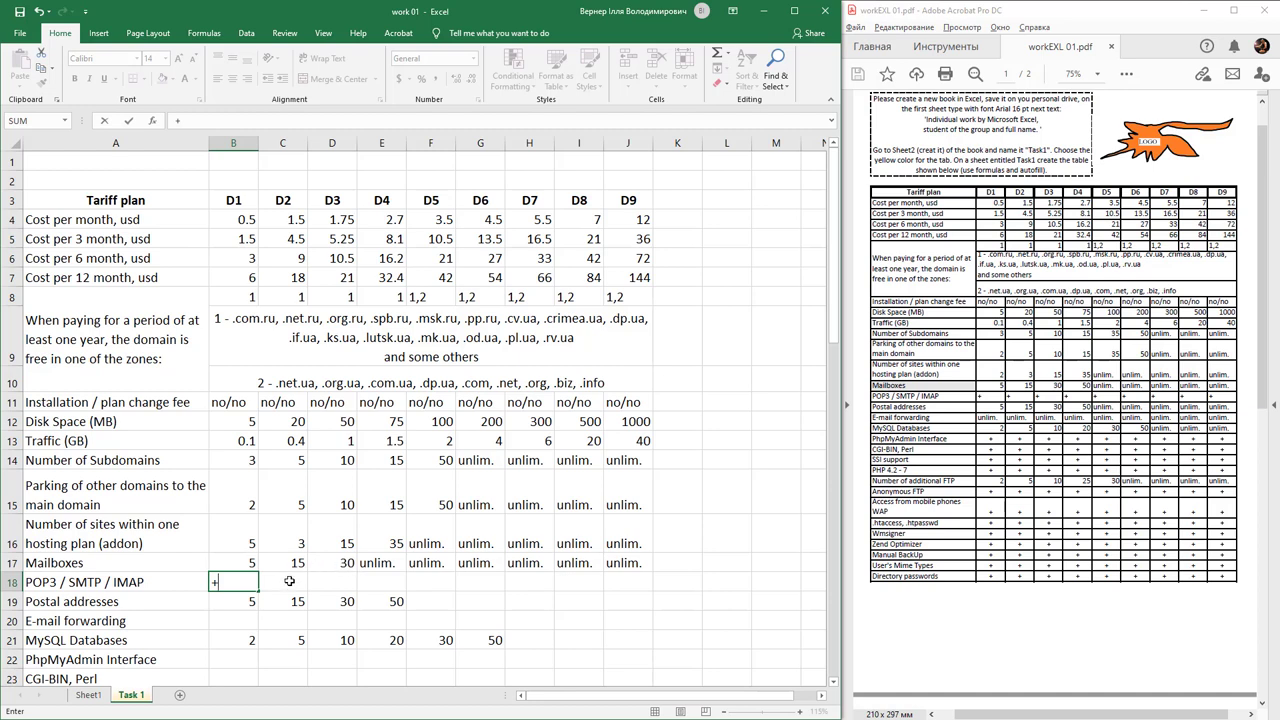
{"action": "left_click", "coordinate": [289, 581]}
{"action": "left_click", "coordinate": [336, 581]}
{"action": "left_click", "coordinate": [390, 581]}
{"action": "left_click", "coordinate": [432, 581]}
{"action": "left_click", "coordinate": [498, 587]}
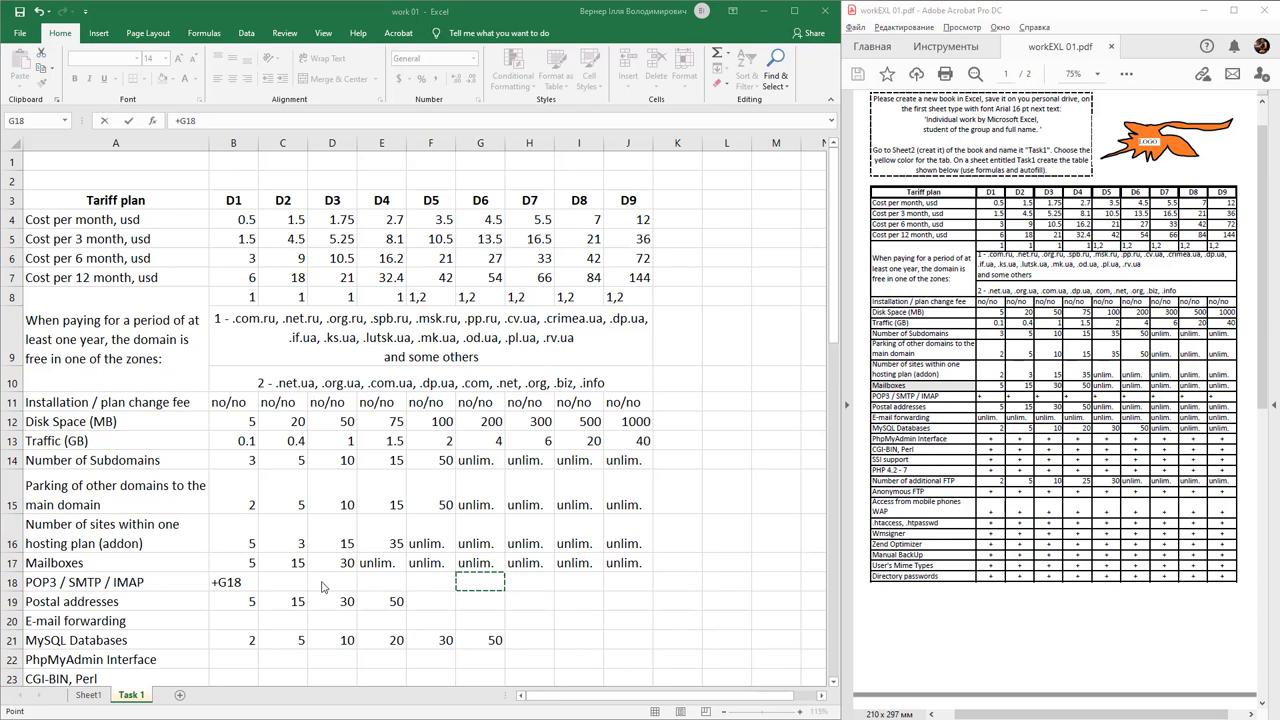
{"action": "double_click", "coordinate": [240, 583]}
{"action": "key", "text": "BackSpace"}
{"action": "key", "text": "BackSpace"}
{"action": "key", "text": "BackSpace"}
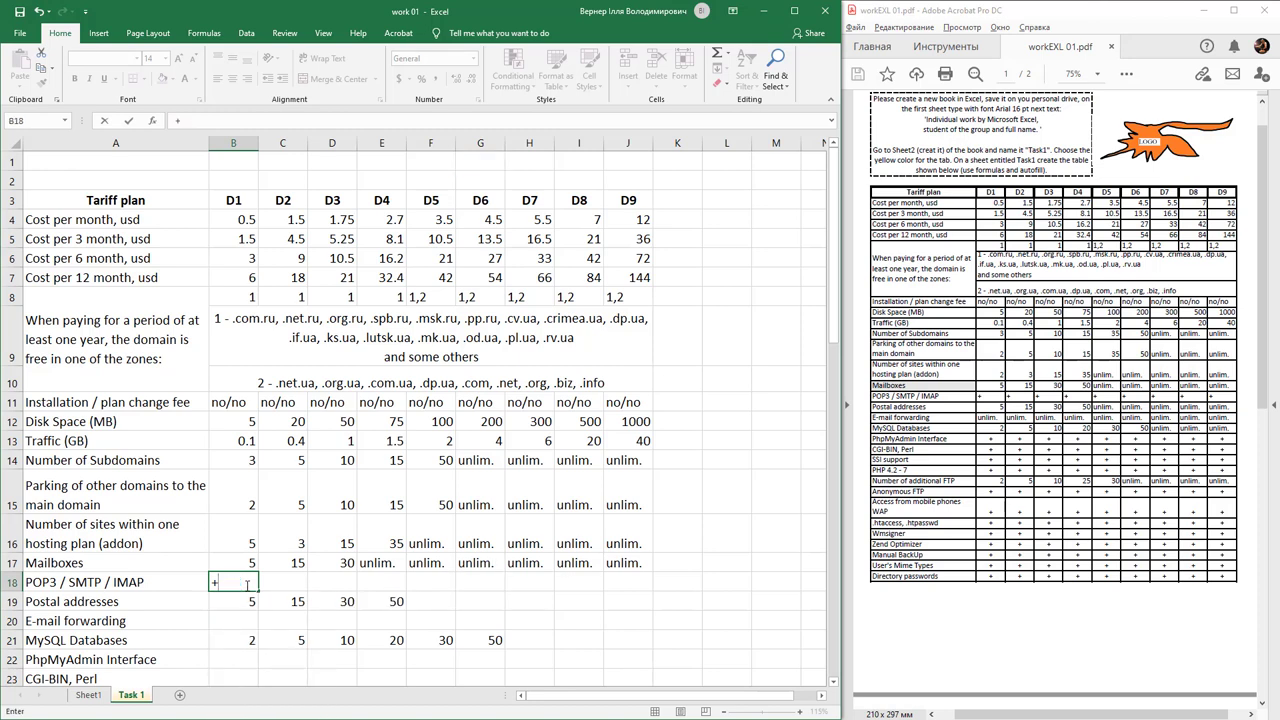
Enter + for plans D1 and D2 in the POP3 / SMTP / IMAP row and autofill it across to J18.
{"action": "key", "text": "Tab"}
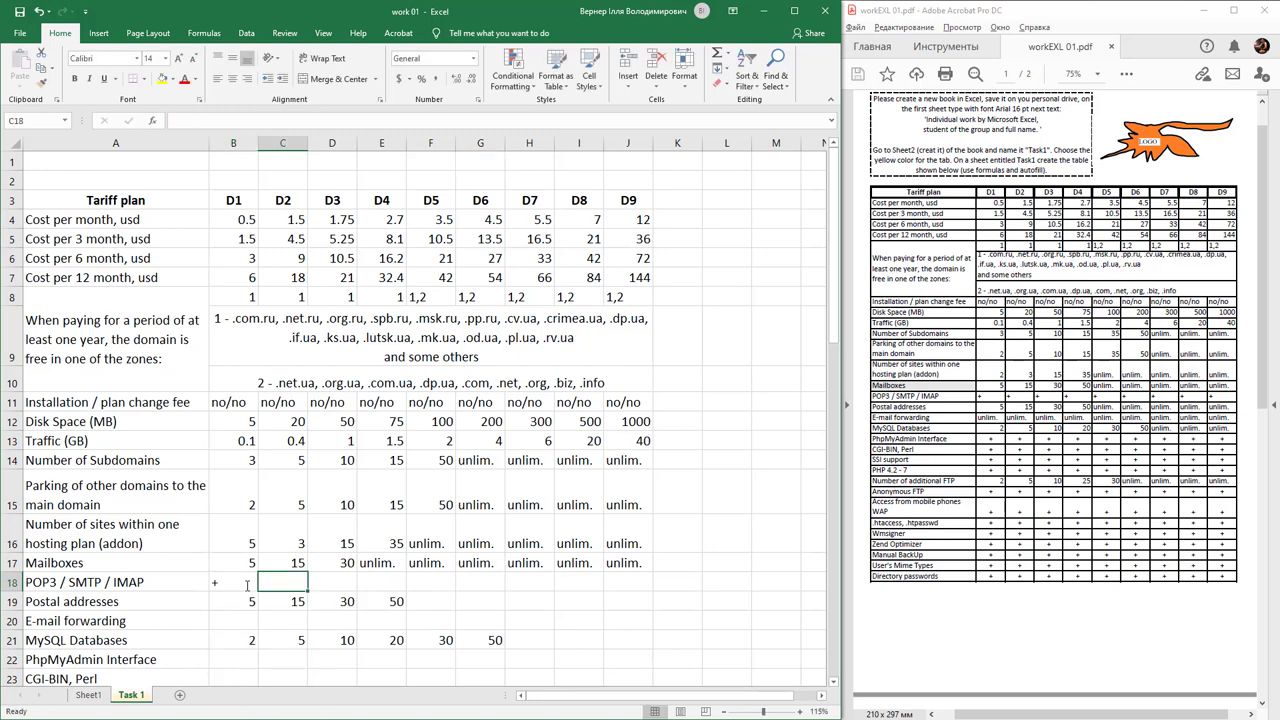
{"action": "type", "text": "+"}
{"action": "key", "text": "Tab"}
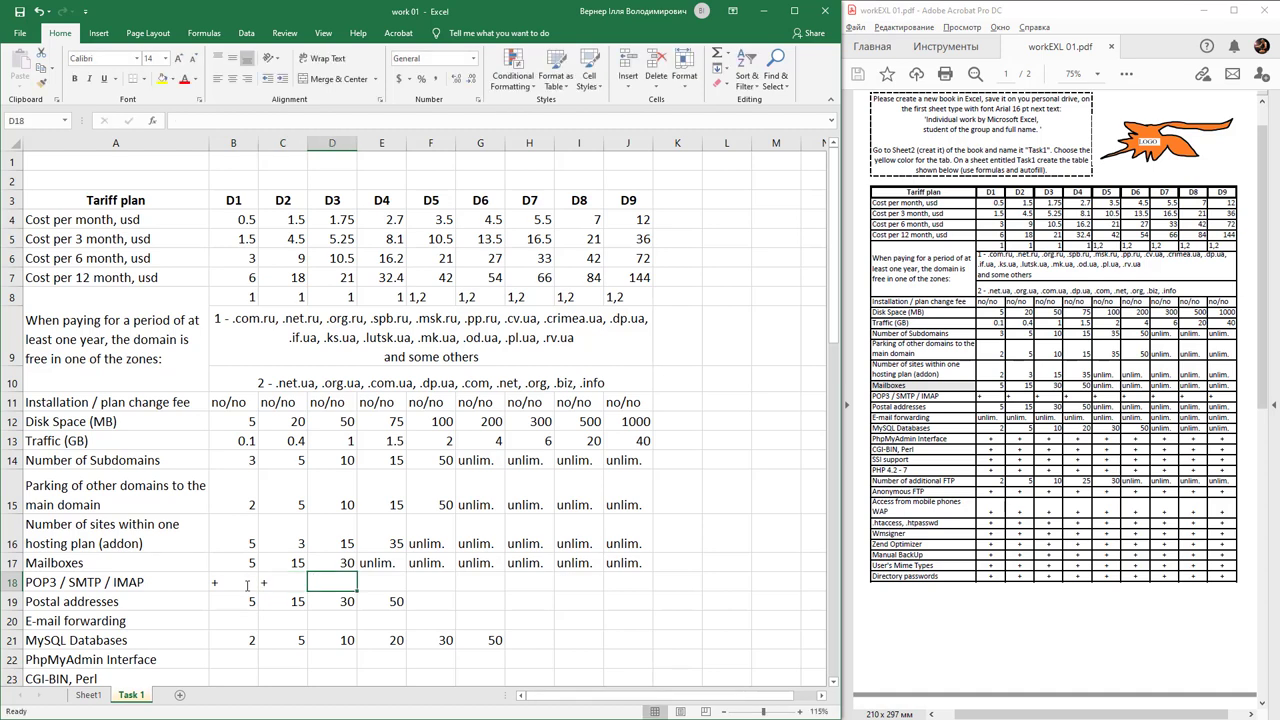
{"action": "left_click_drag", "start_coordinate": [250, 583], "coordinate": [637, 586]}
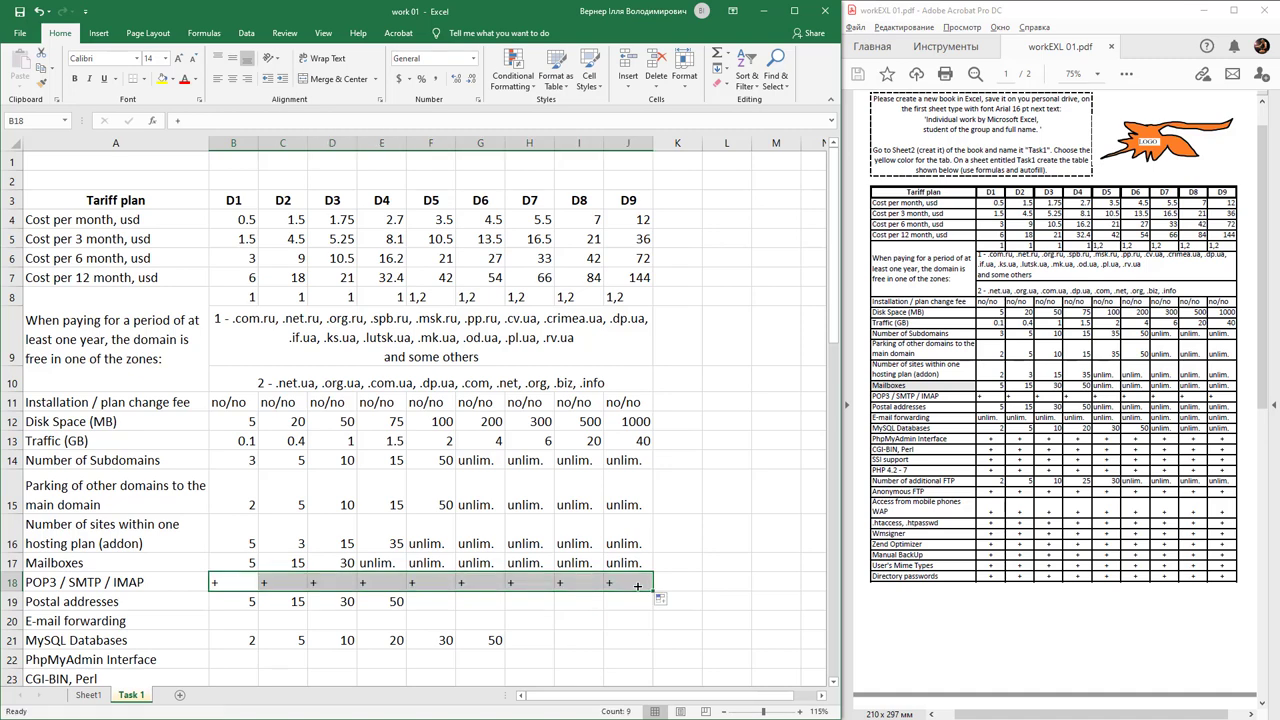
Copy "unlim." from F17 into F19 and autofill it through F19:J20.
{"action": "left_click", "coordinate": [428, 564]}
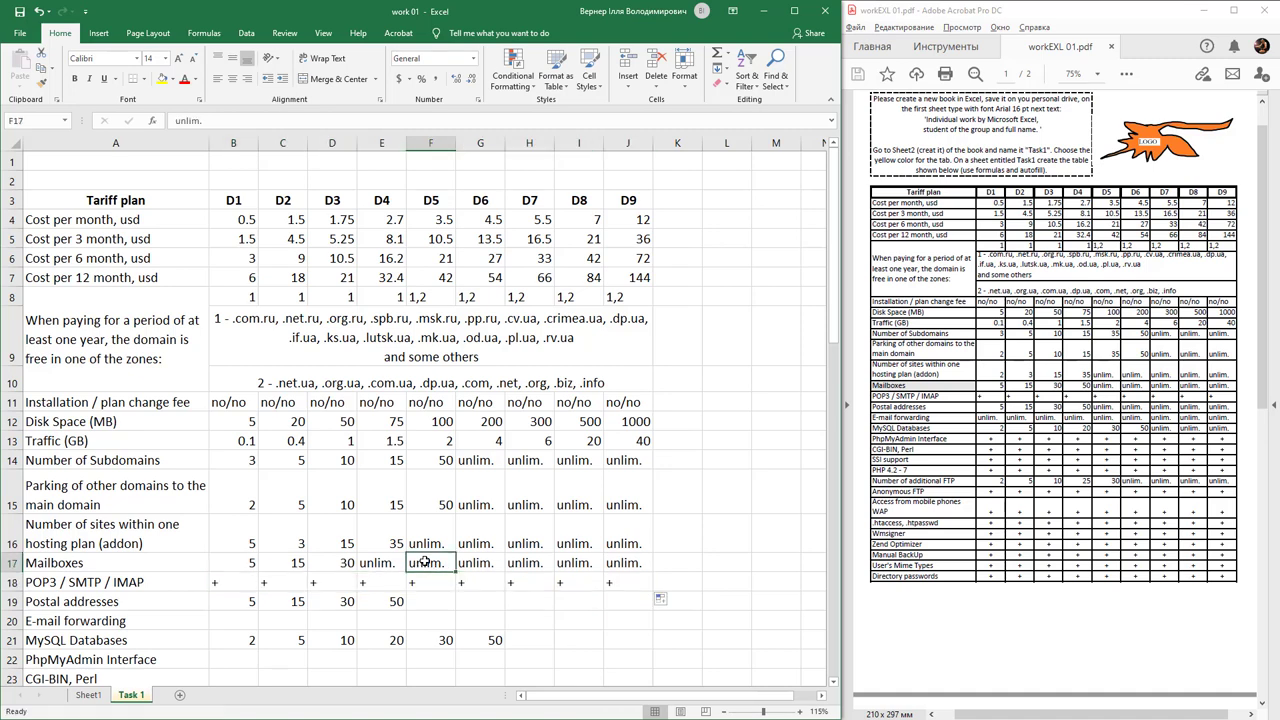
{"action": "key", "text": "ctrl+c"}
{"action": "left_click", "coordinate": [438, 603]}
{"action": "key", "text": "ctrl+v"}
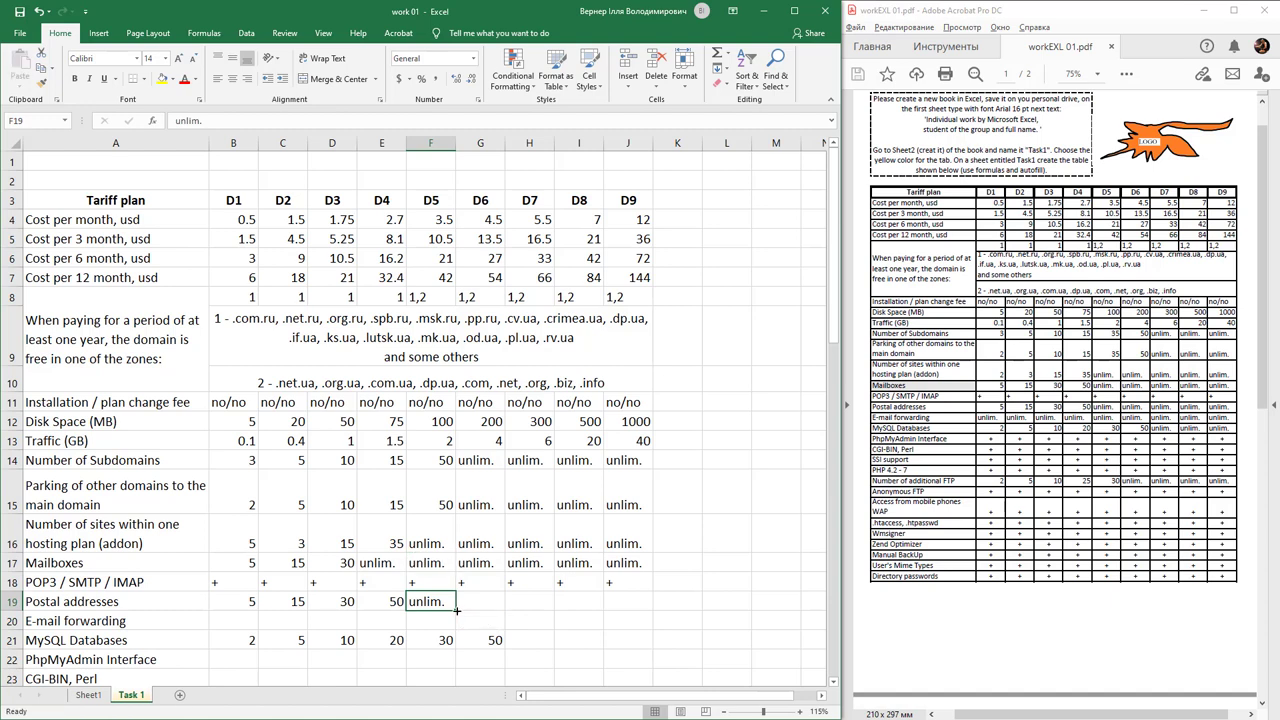
{"action": "left_click_drag", "start_coordinate": [456, 611], "coordinate": [650, 628]}
Autofill "unlim." from F20 back to B20 and down into H21:J21 of the MySQL Databases row.
{"action": "left_click", "coordinate": [432, 620]}
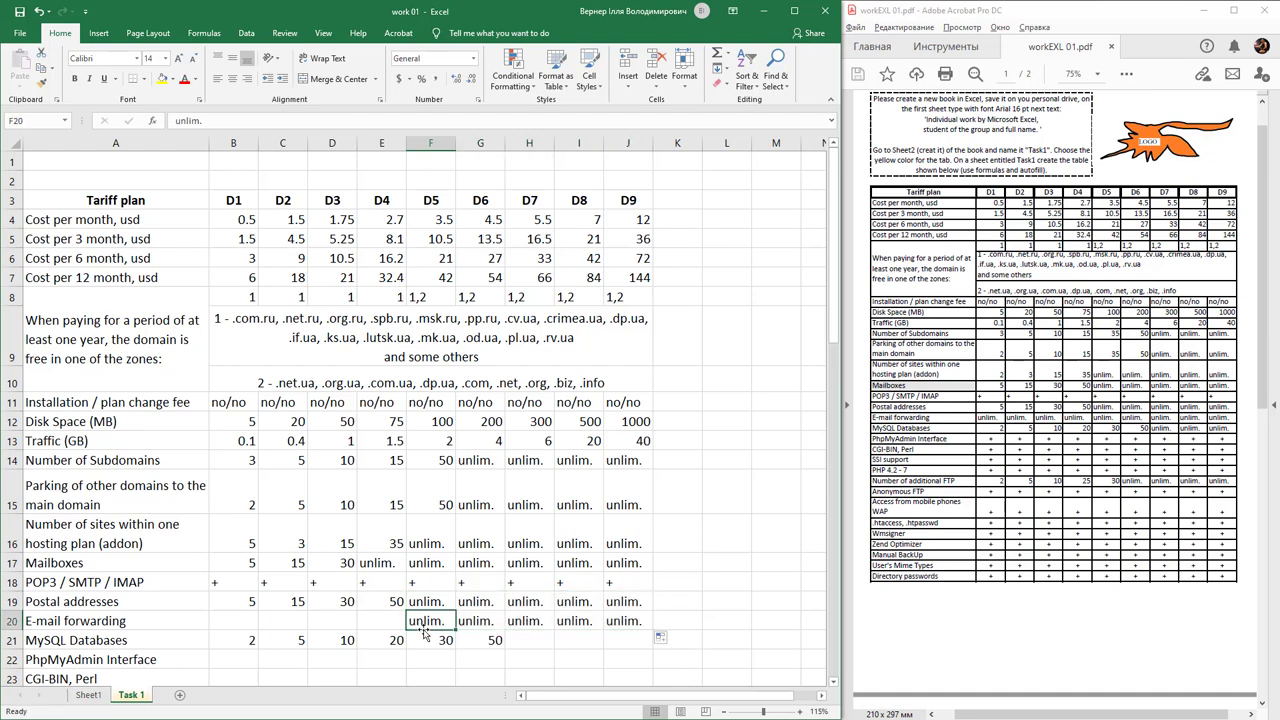
{"action": "left_click_drag", "start_coordinate": [457, 630], "coordinate": [217, 614]}
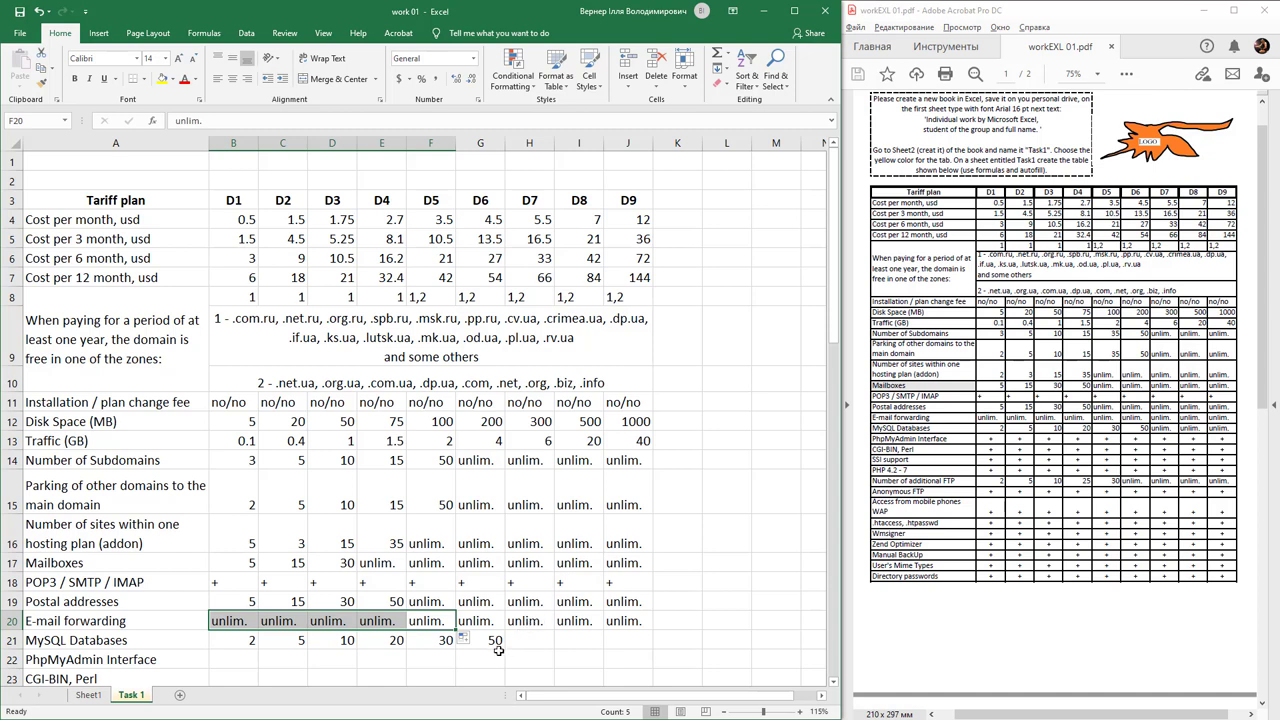
{"action": "left_click_drag", "start_coordinate": [480, 621], "coordinate": [642, 632]}
{"action": "left_click_drag", "start_coordinate": [520, 621], "coordinate": [651, 652]}
Copy "unlim." from H21 into G26 of the Number of additional FTP row and autofill it across to J26.
{"action": "scroll", "coordinate": [590, 560], "scroll_direction": "down", "scroll_amount": 3}
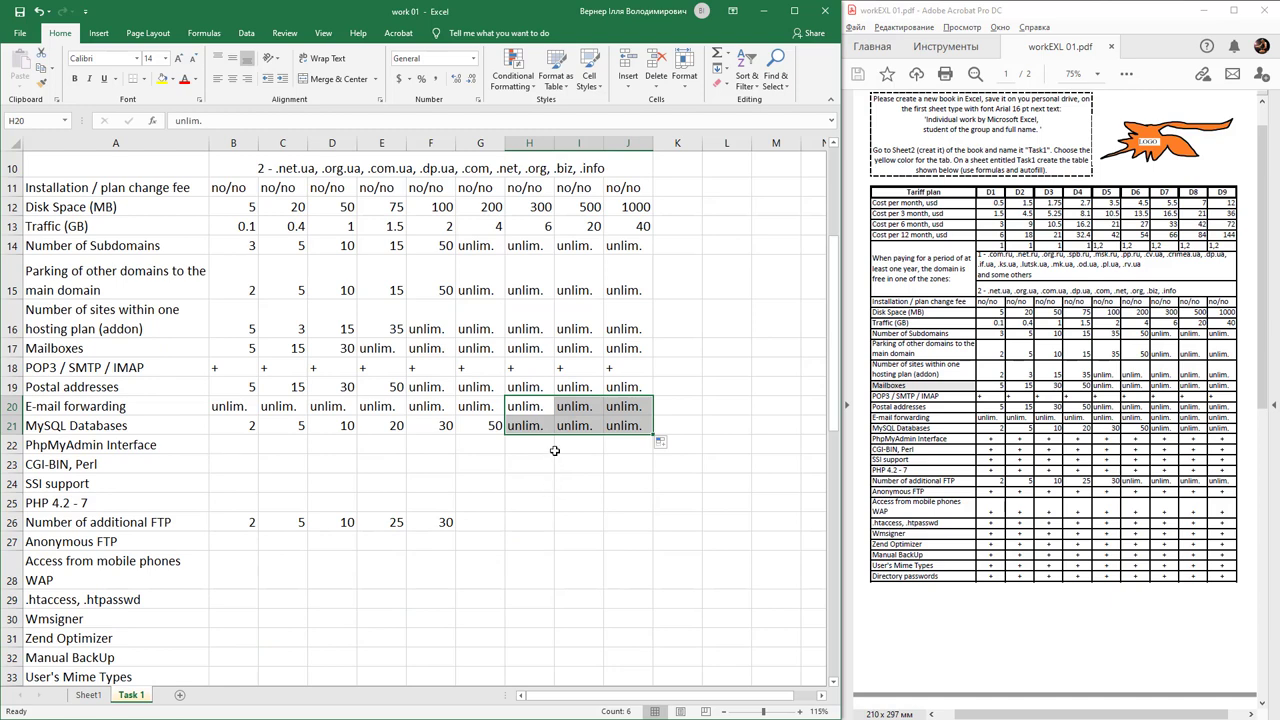
{"action": "left_click", "coordinate": [528, 426]}
{"action": "key", "text": "ctrl+c"}
{"action": "left_click", "coordinate": [490, 524]}
{"action": "key", "text": "ctrl+v"}
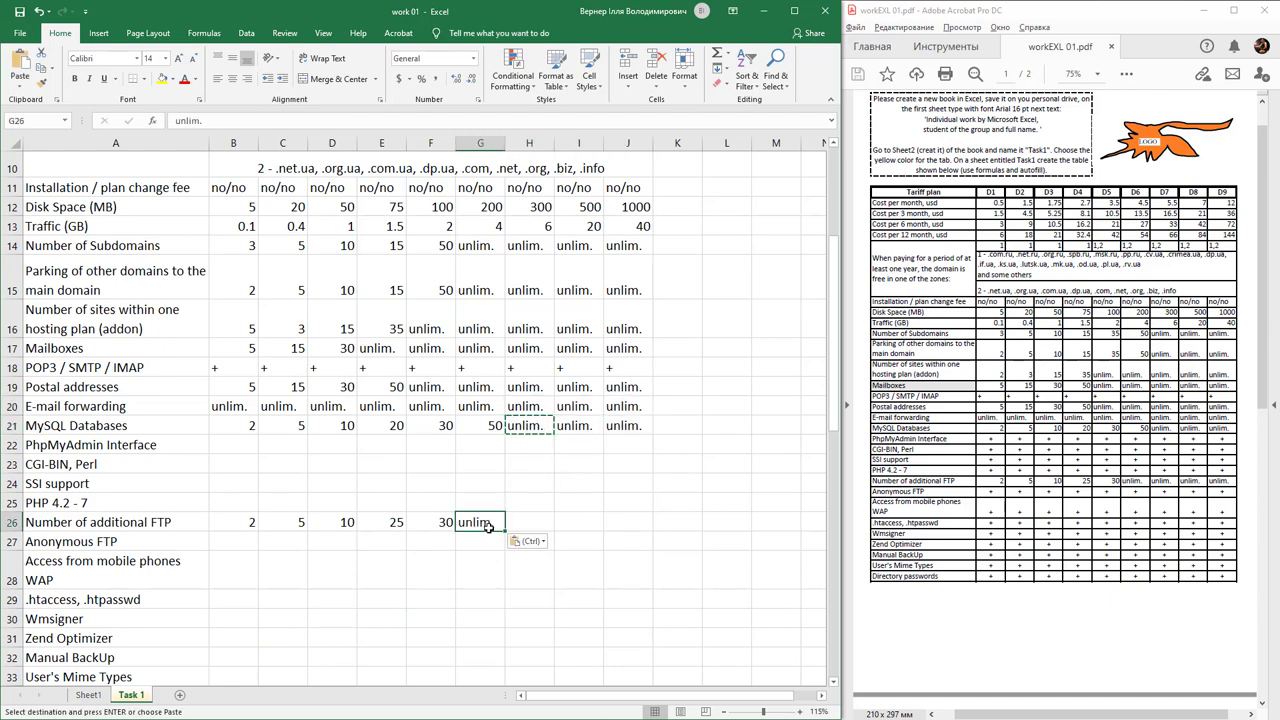
{"action": "key", "text": "Escape"}
{"action": "left_click_drag", "start_coordinate": [516, 531], "coordinate": [654, 531]}
Enter + in B22, autofill it through B22:J25 and centre these cells.
{"action": "left_click", "coordinate": [242, 446]}
{"action": "type", "text": "+"}
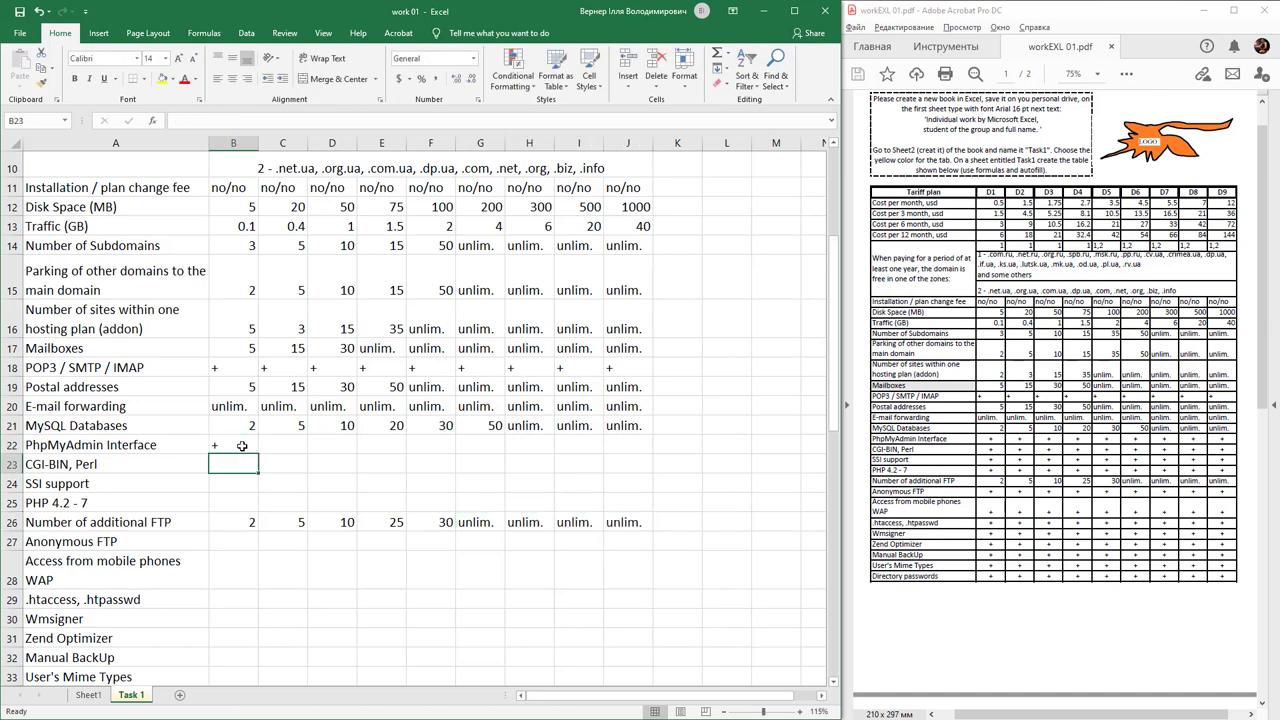
{"action": "key", "text": "ctrl+Return"}
{"action": "left_click_drag", "start_coordinate": [258, 454], "coordinate": [651, 511]}
{"action": "left_click", "coordinate": [233, 84]}
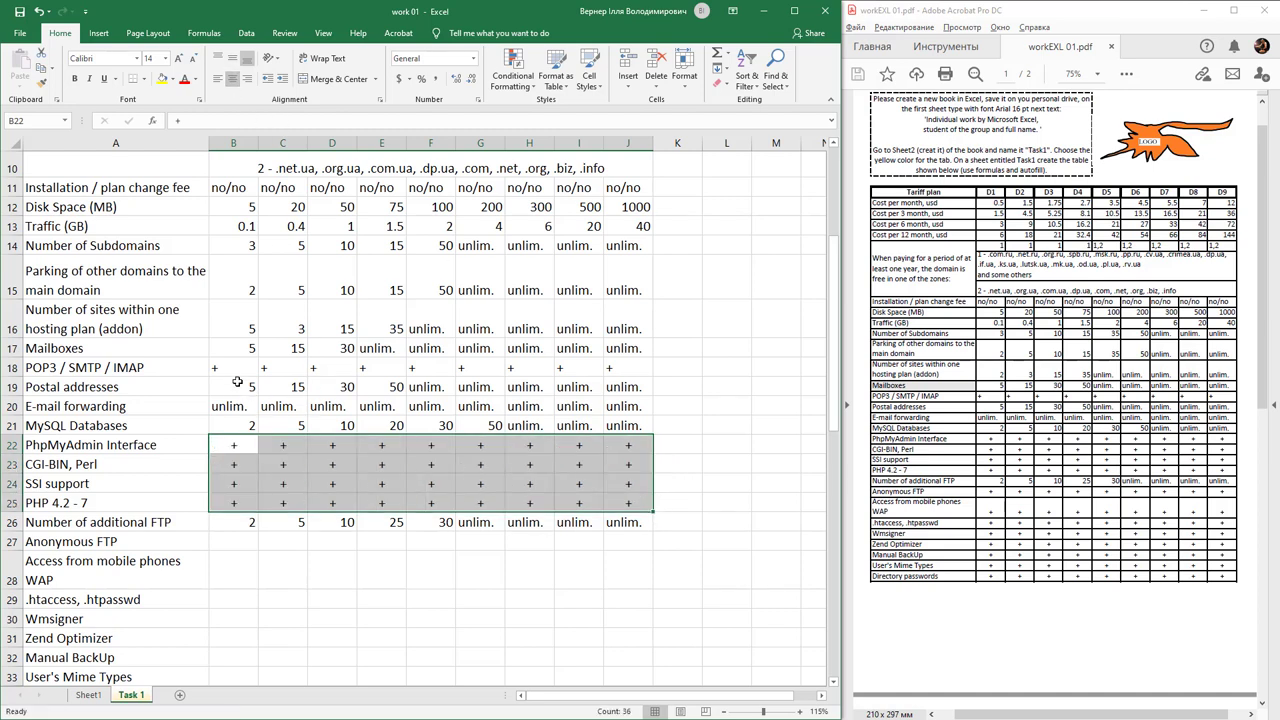
Centre the plan values horizontally in columns B to J, from the D1–D9 header in row 3 down.
{"action": "scroll", "coordinate": [300, 280], "scroll_direction": "up", "scroll_amount": 3}
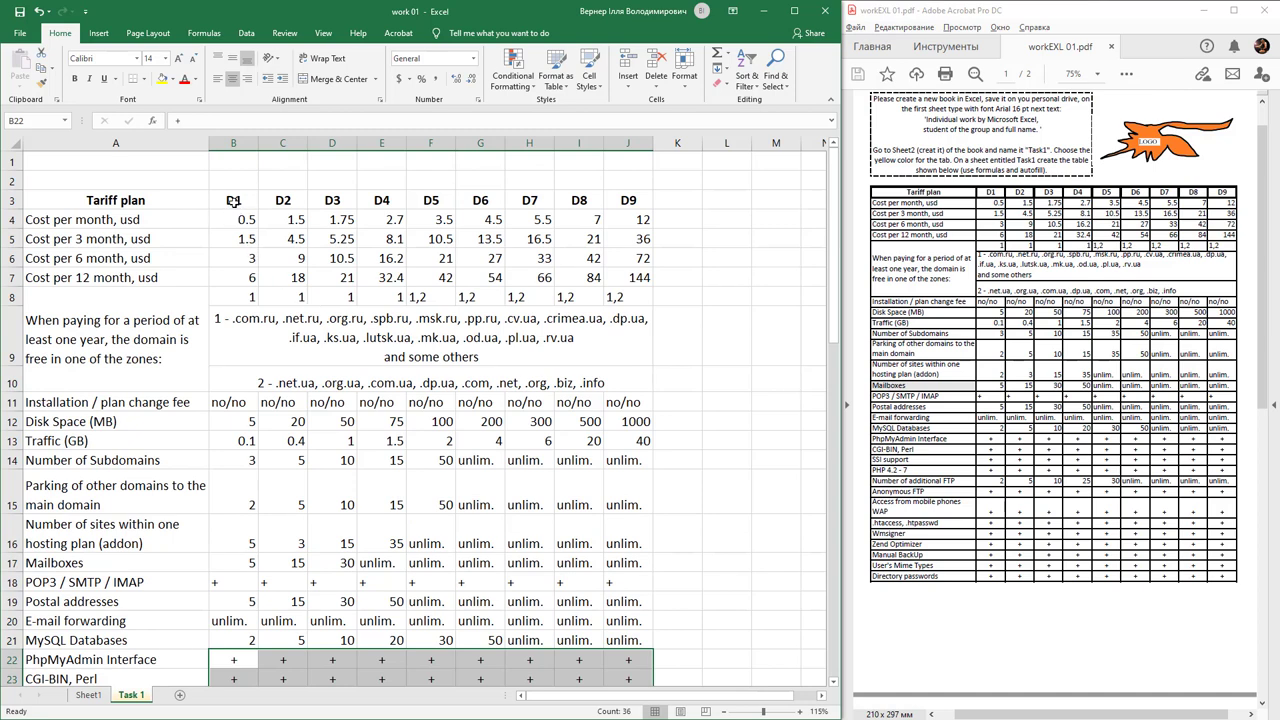
{"action": "left_click_drag", "start_coordinate": [233, 200], "coordinate": [630, 625]}
{"action": "left_click_drag", "start_coordinate": [521, 663], "coordinate": [503, 628]}
{"action": "left_click", "coordinate": [234, 80]}
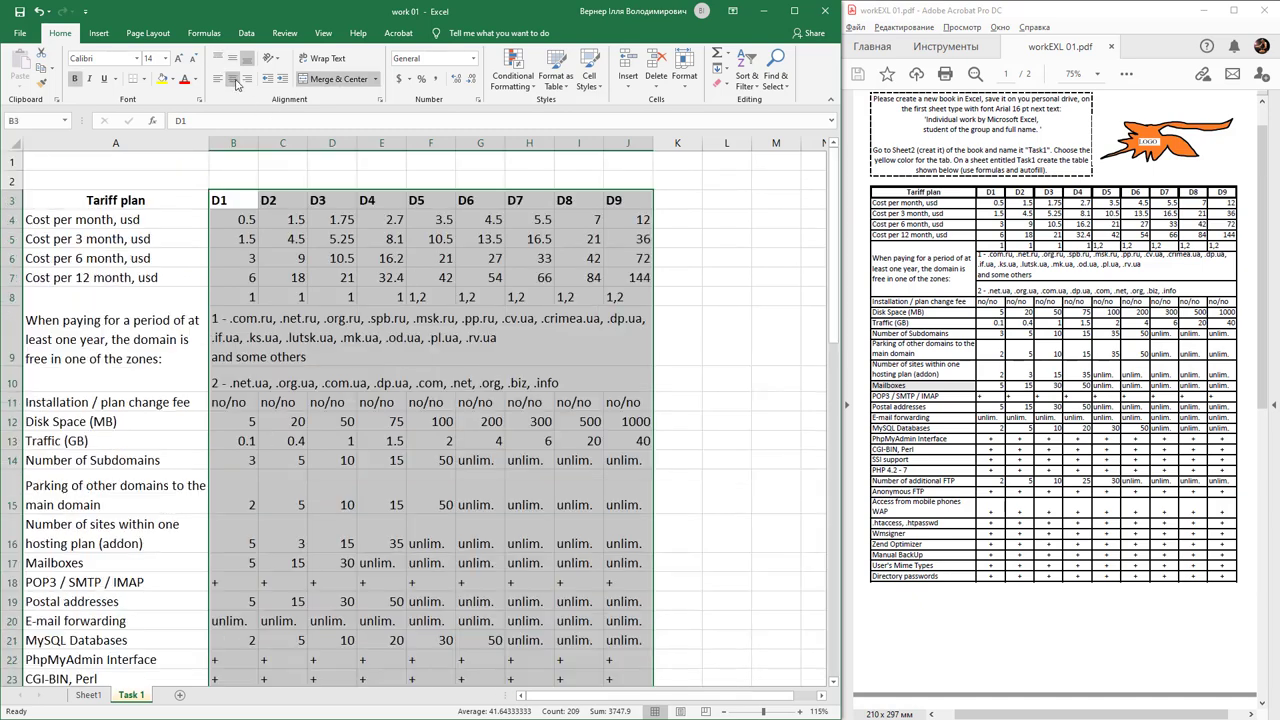
{"action": "left_click", "coordinate": [234, 80]}
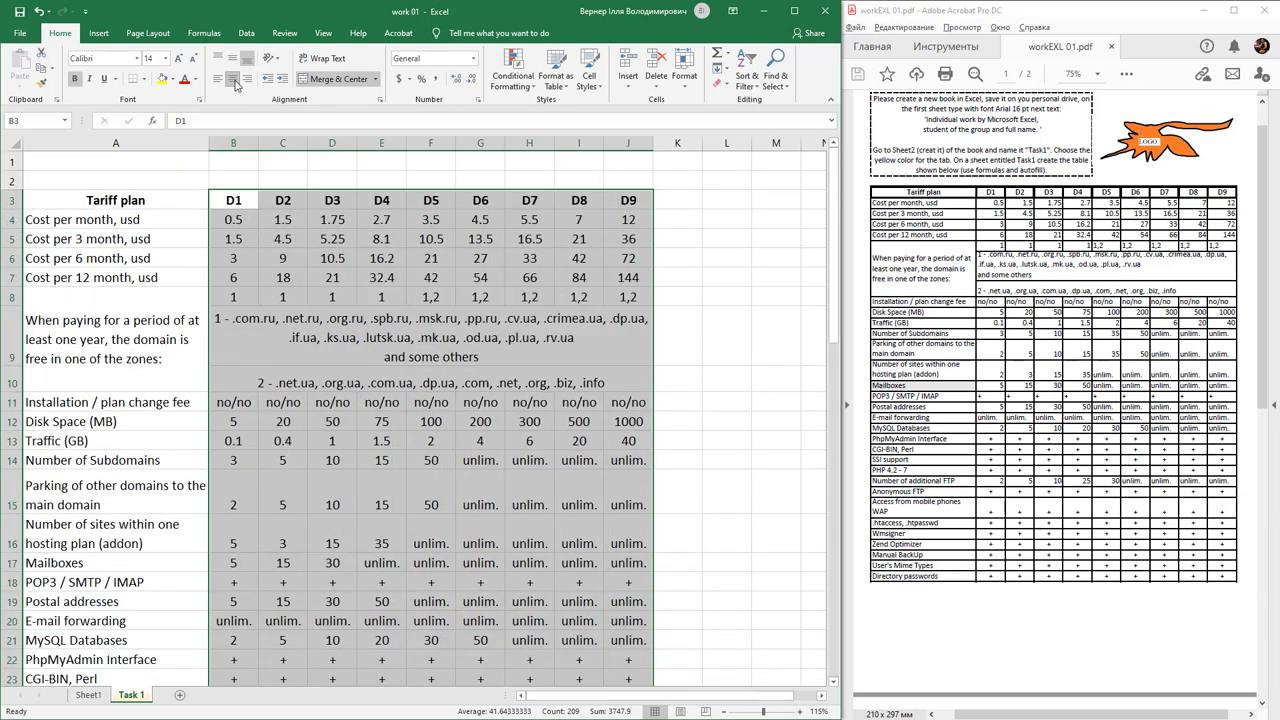
Enter + in B27 of the Anonymous FTP row and autofill it through B27:J38.
{"action": "left_click", "coordinate": [366, 345]}
{"action": "scroll", "coordinate": [391, 457], "scroll_direction": "down", "scroll_amount": 6}
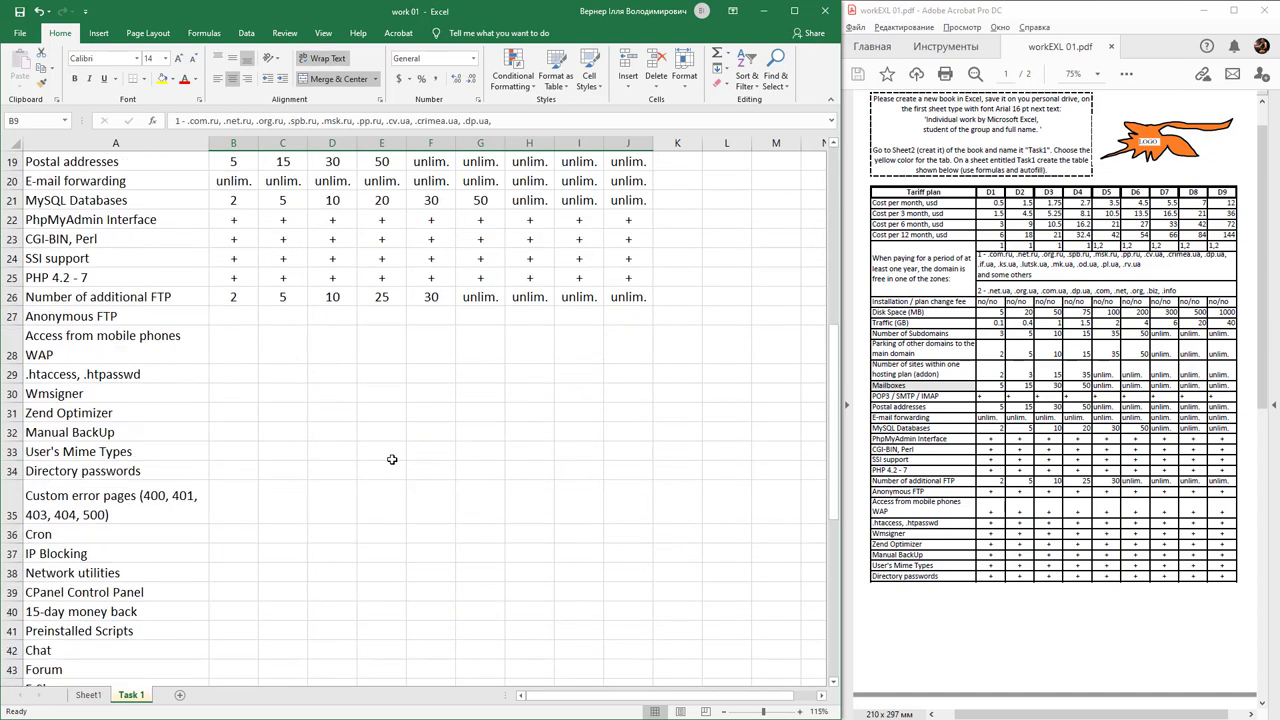
{"action": "scroll", "coordinate": [360, 449], "scroll_direction": "up", "scroll_amount": 1}
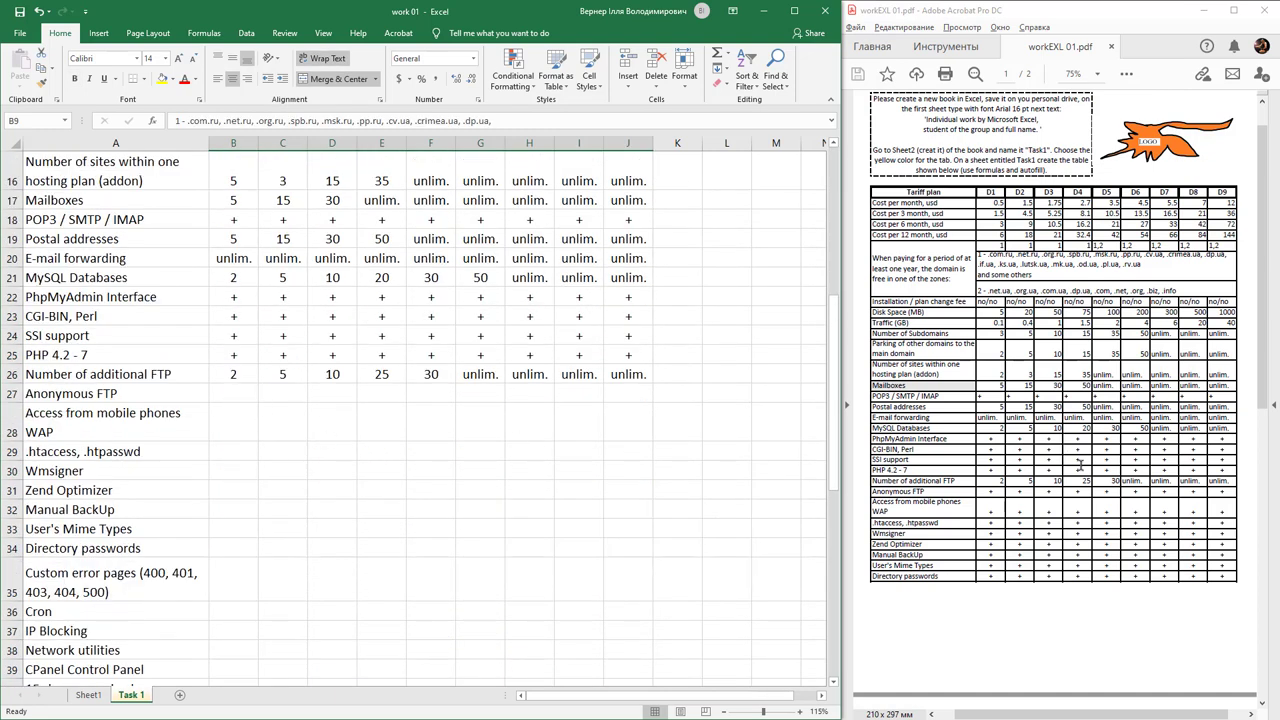
{"action": "left_click", "coordinate": [225, 399]}
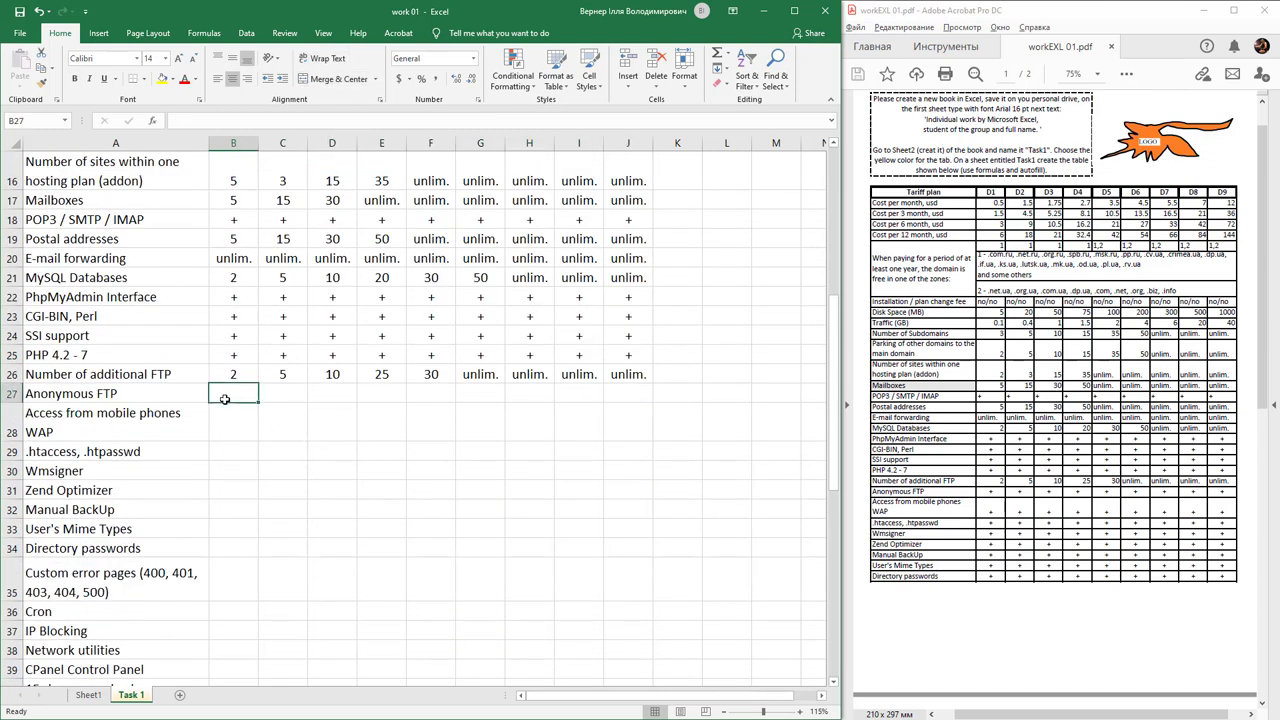
{"action": "type", "text": "+"}
{"action": "left_click_drag", "start_coordinate": [258, 404], "coordinate": [616, 656]}
Merge A41:J41 for the "Preinstalled Scripts" heading, with wrapped text and Center horizontal alignment.
{"action": "scroll", "coordinate": [430, 490], "scroll_direction": "down", "scroll_amount": 3}
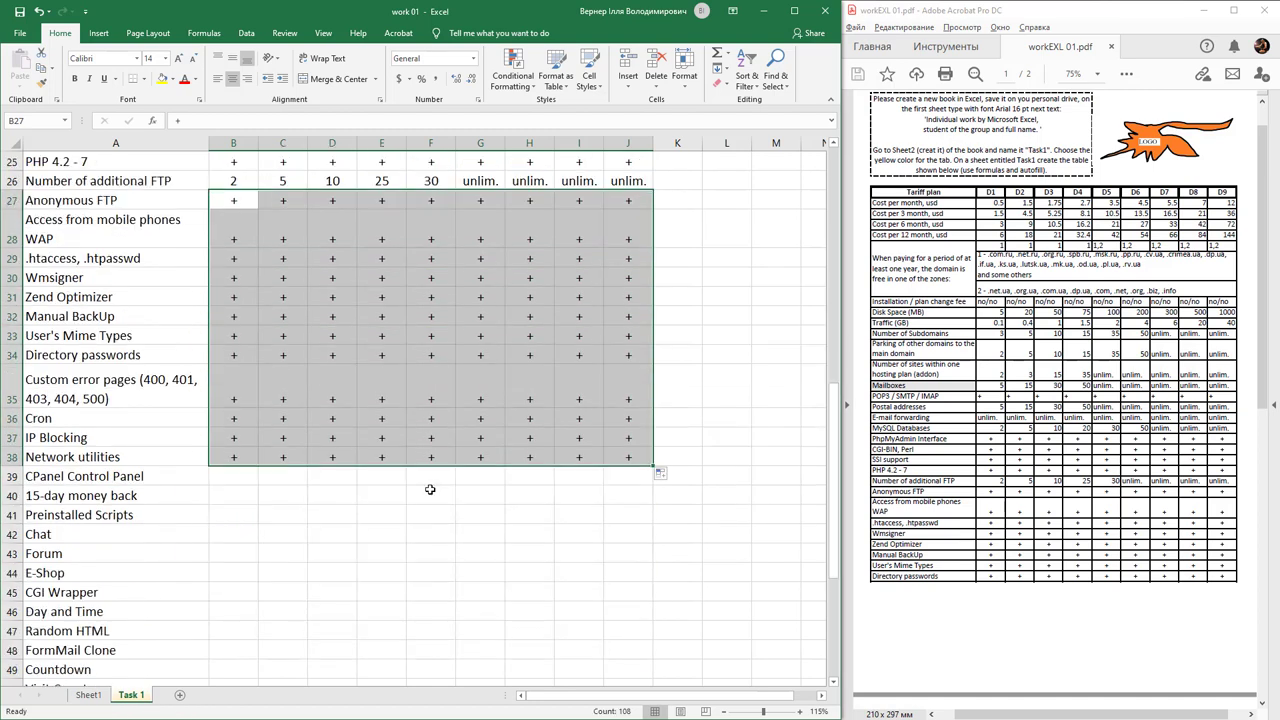
{"action": "scroll", "coordinate": [951, 560], "scroll_direction": "down", "scroll_amount": 8}
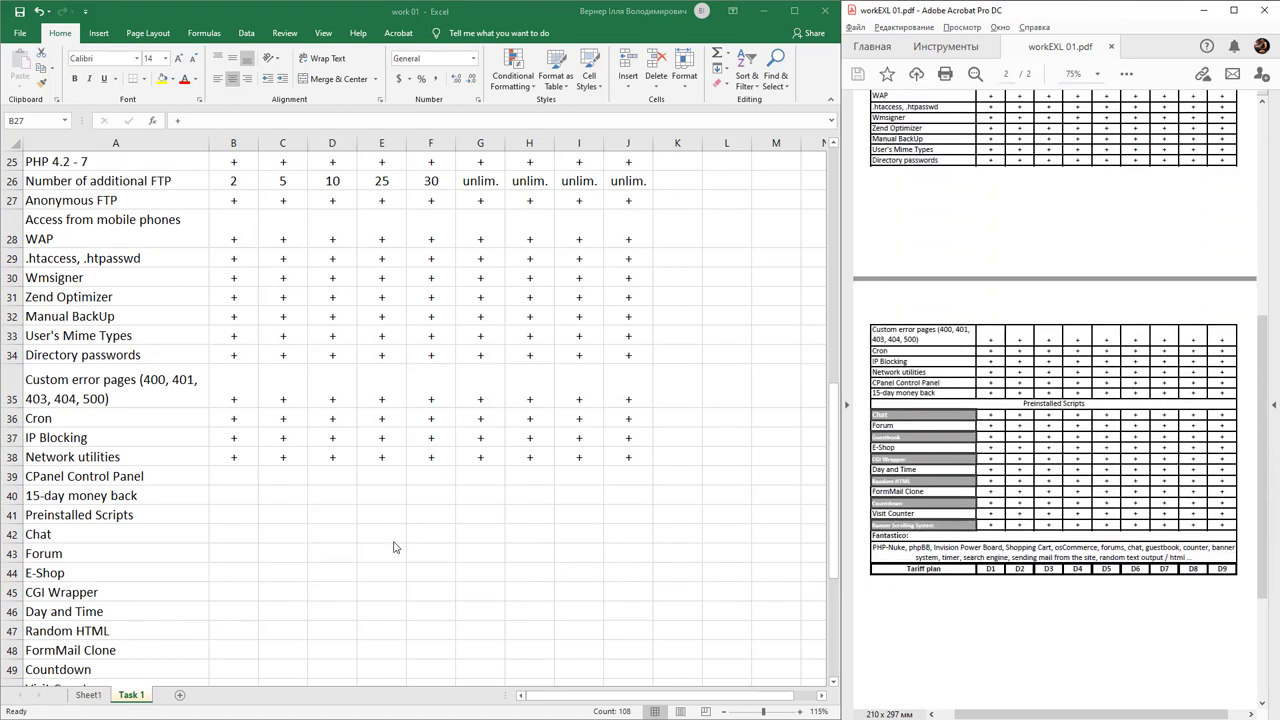
{"action": "scroll", "coordinate": [431, 467], "scroll_direction": "down", "scroll_amount": 3}
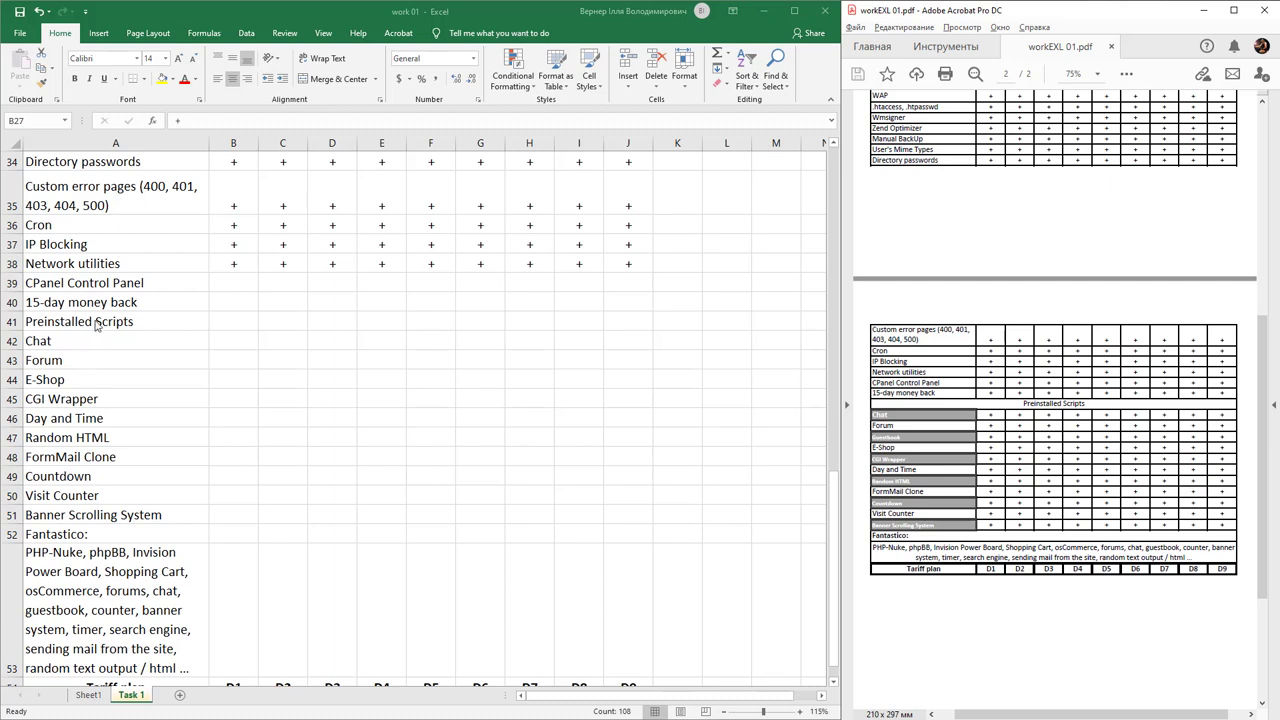
{"action": "key", "text": "ctrl+v"}
{"action": "left_click_drag", "start_coordinate": [97, 324], "coordinate": [612, 319]}
{"action": "key", "text": "ctrl+1"}
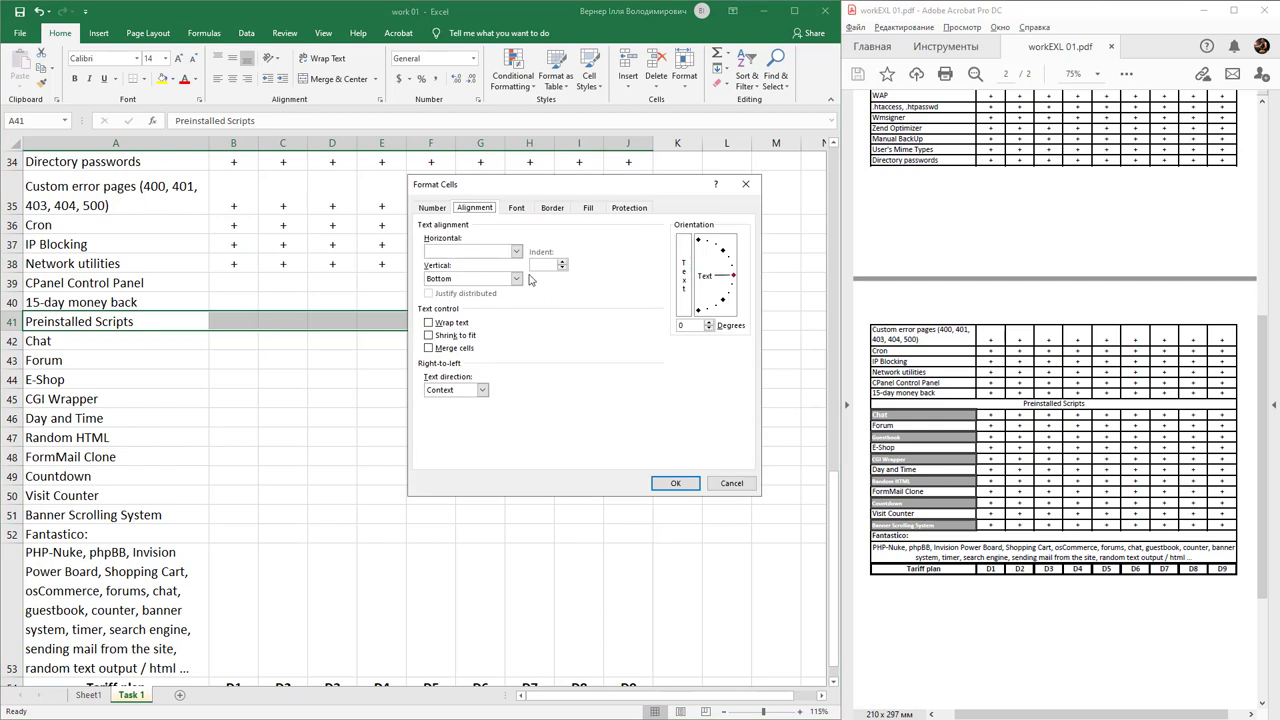
{"action": "left_click", "coordinate": [453, 350]}
{"action": "left_click", "coordinate": [450, 323]}
{"action": "left_click", "coordinate": [675, 484]}
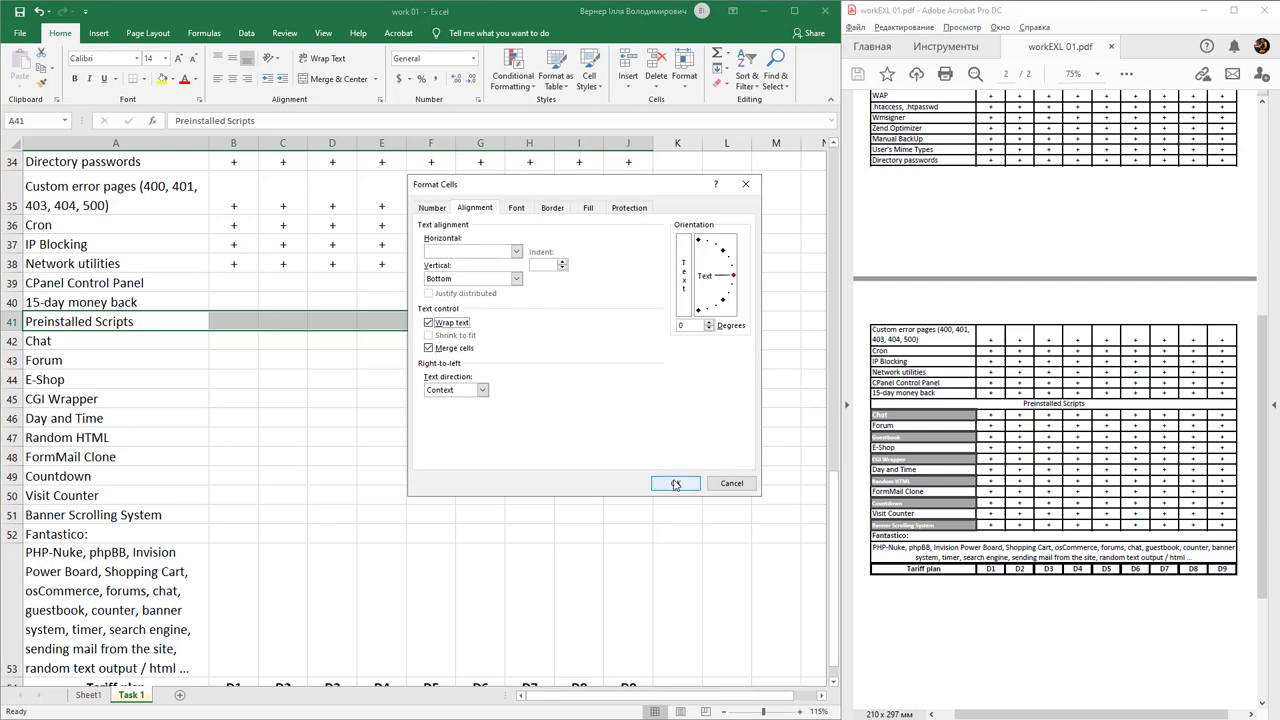
{"action": "left_click", "coordinate": [515, 252]}
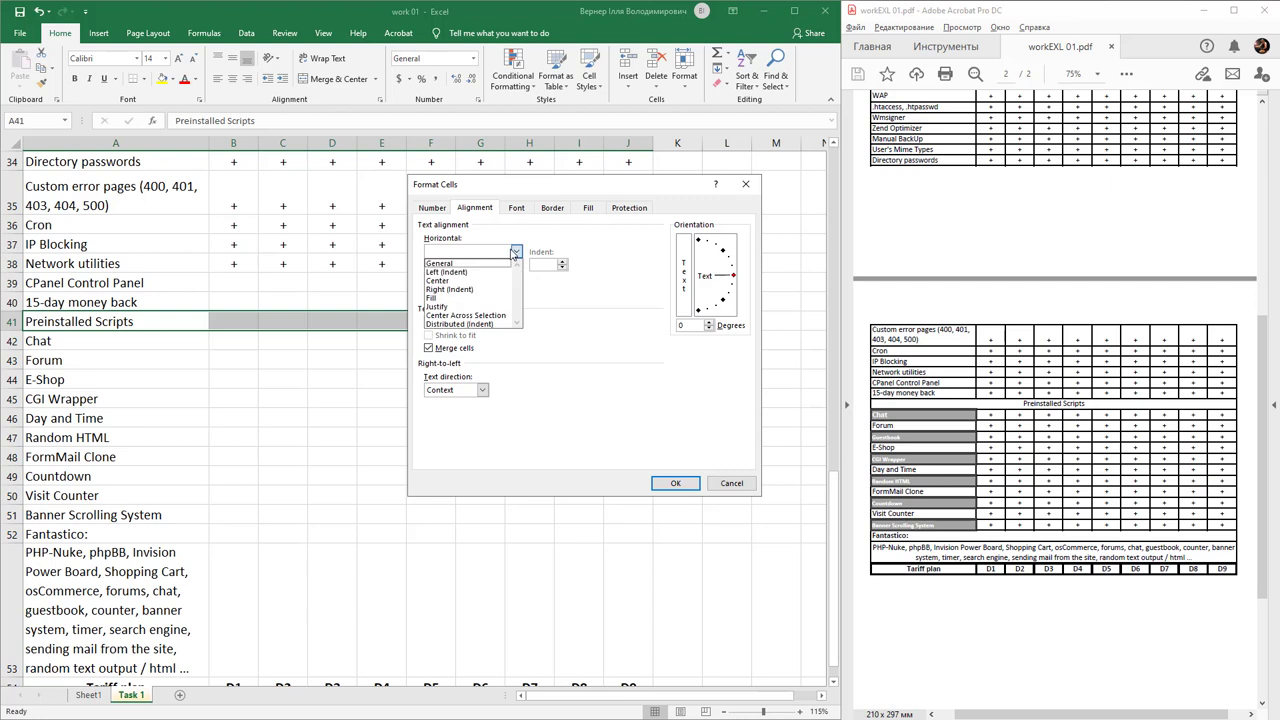
{"action": "left_click", "coordinate": [470, 281]}
{"action": "left_click", "coordinate": [676, 484]}
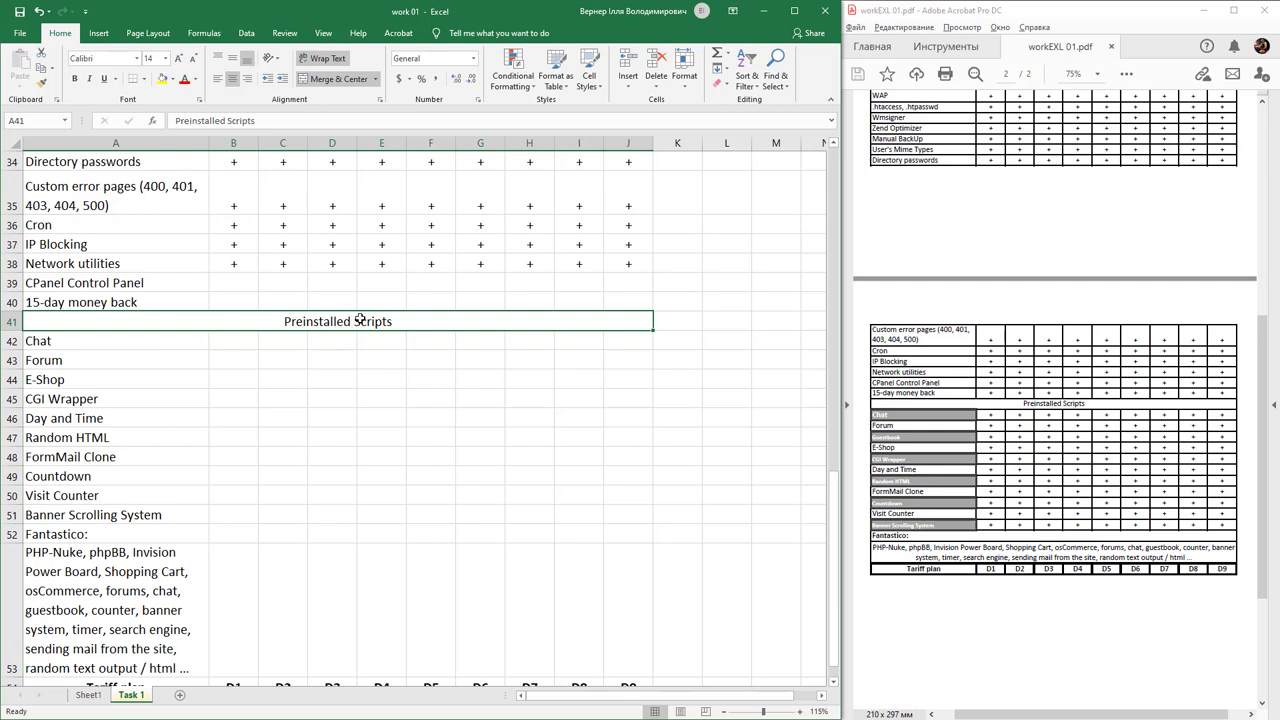
Fill B39:J40 and B42:J51 with + signs by extending row 38 and copying row 40 below the heading.
{"action": "left_click_drag", "start_coordinate": [249, 266], "coordinate": [650, 311]}
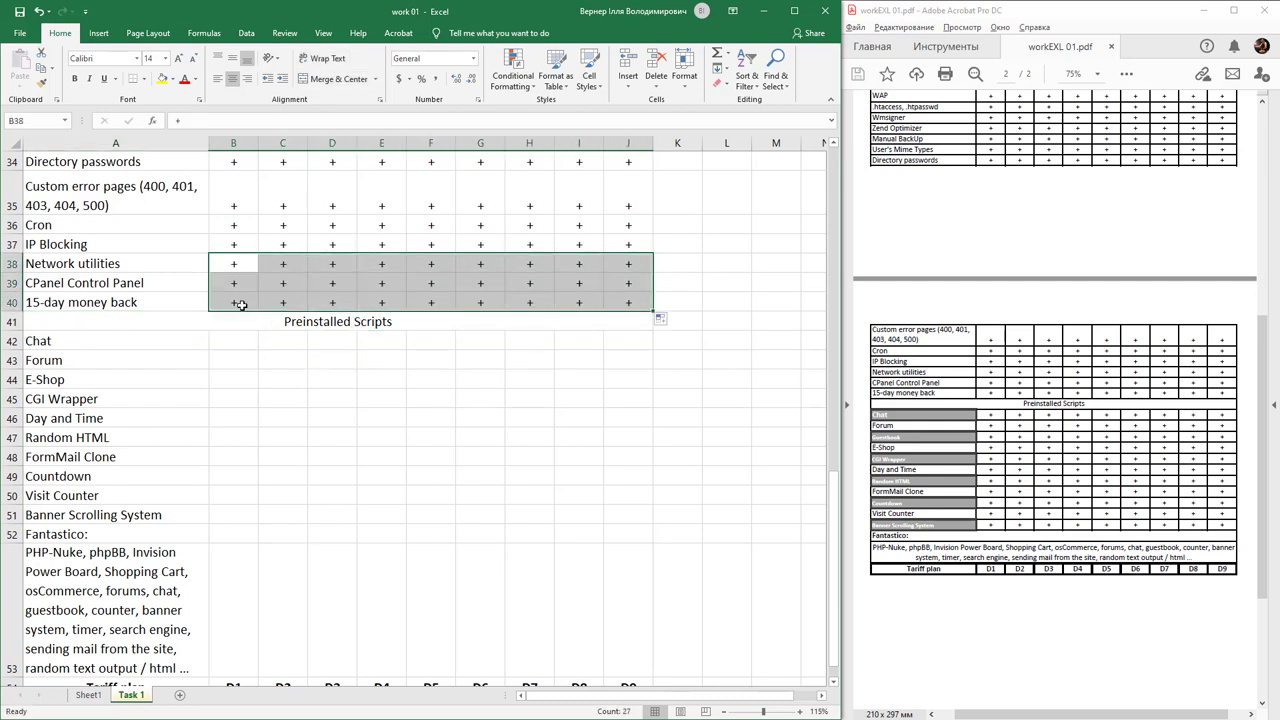
{"action": "left_click_drag", "start_coordinate": [241, 305], "coordinate": [630, 303]}
{"action": "key", "text": "ctrl+c"}
{"action": "left_click", "coordinate": [237, 340]}
{"action": "key", "text": "ctrl+v"}
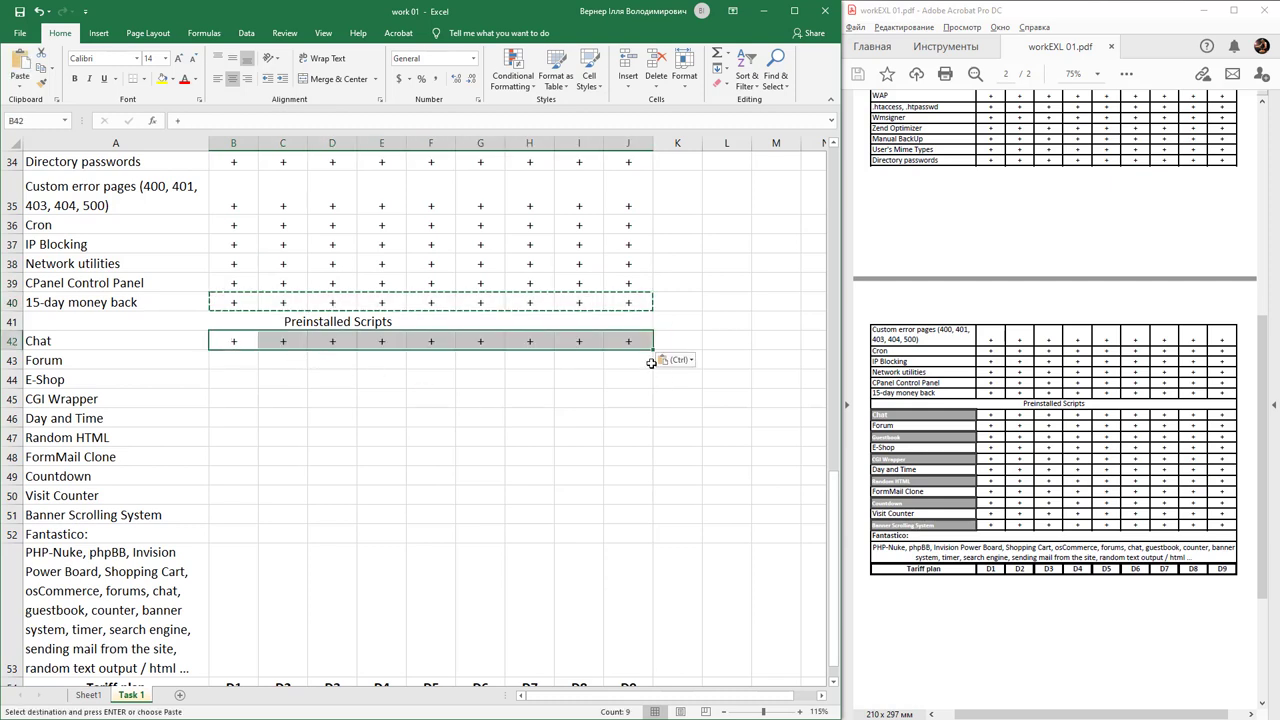
{"action": "left_click_drag", "start_coordinate": [654, 352], "coordinate": [651, 523]}
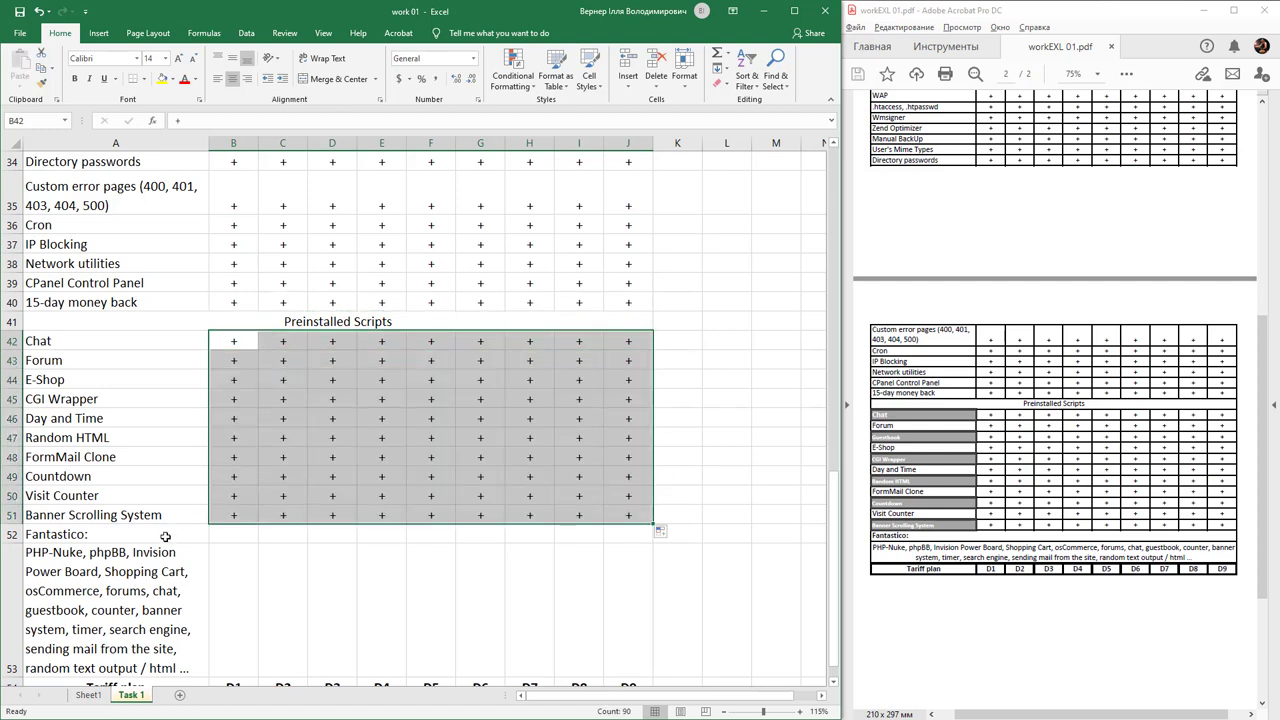
Merge A52:J52 for the "Fantastico:" heading, align it left and make it bold.
{"action": "left_click_drag", "start_coordinate": [166, 536], "coordinate": [614, 531]}
{"action": "key", "text": "ctrl+1"}
{"action": "left_click", "coordinate": [455, 348]}
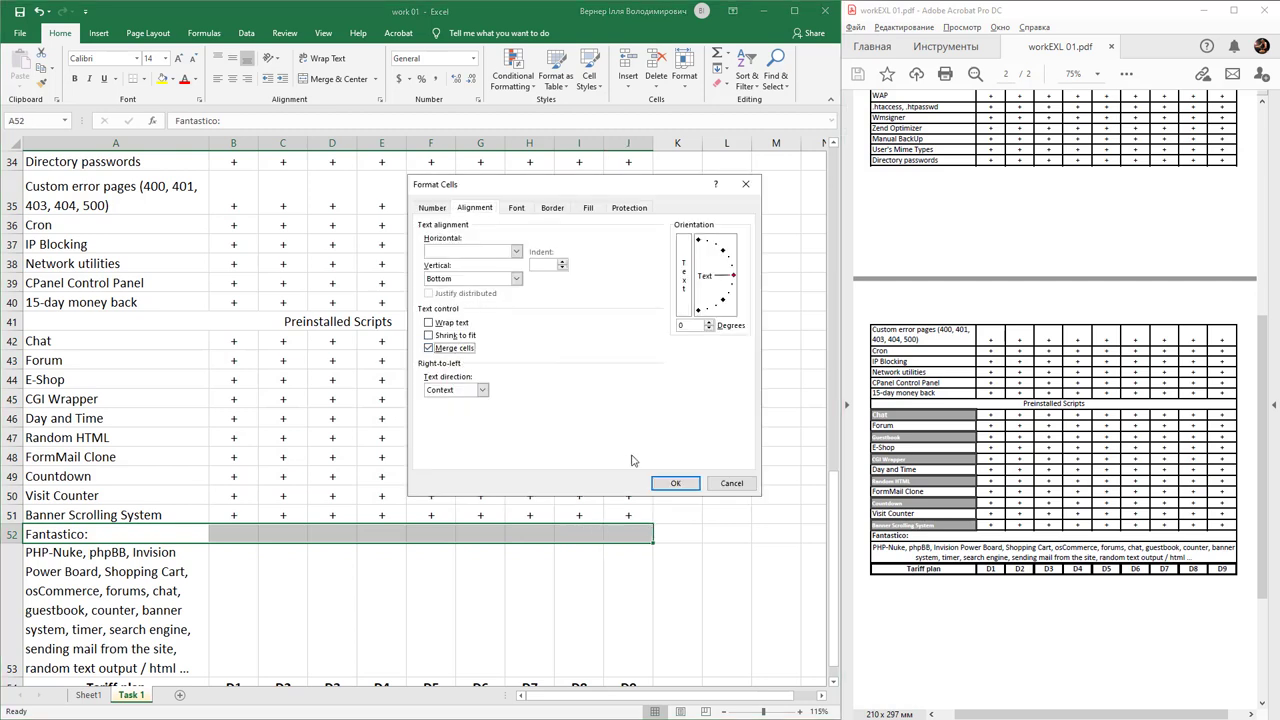
{"action": "left_click", "coordinate": [516, 251]}
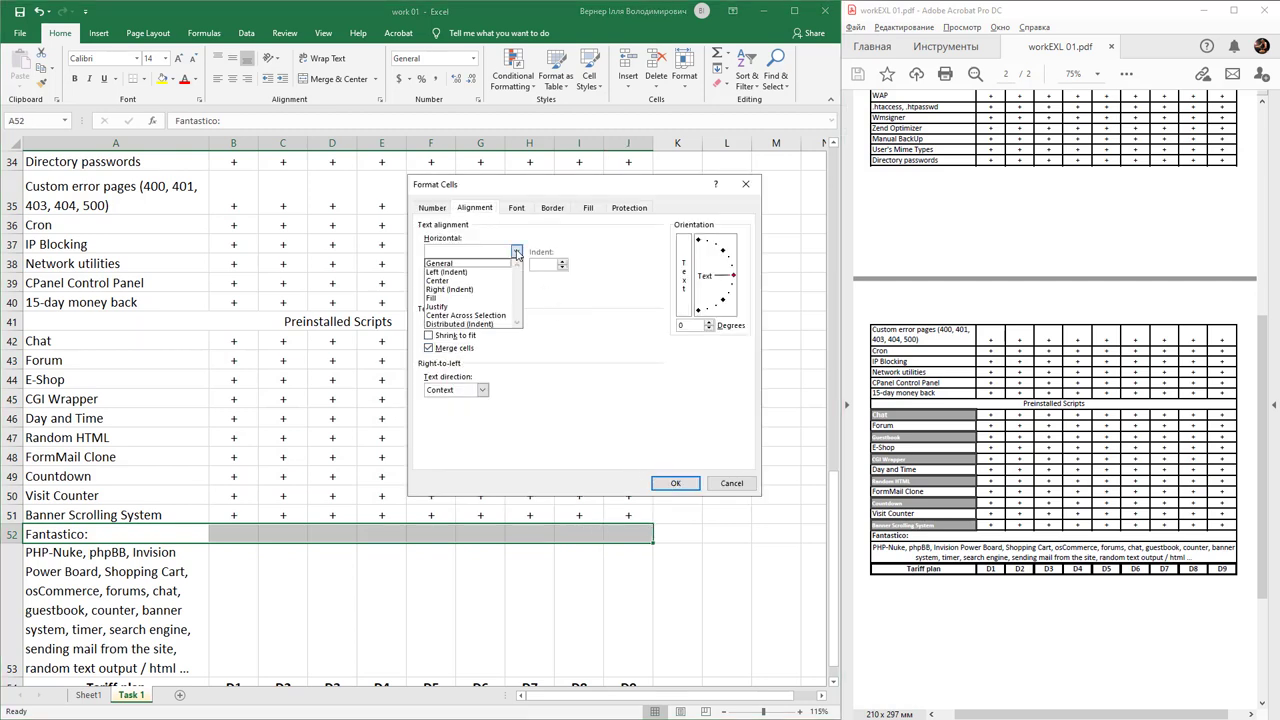
{"action": "left_click", "coordinate": [470, 289]}
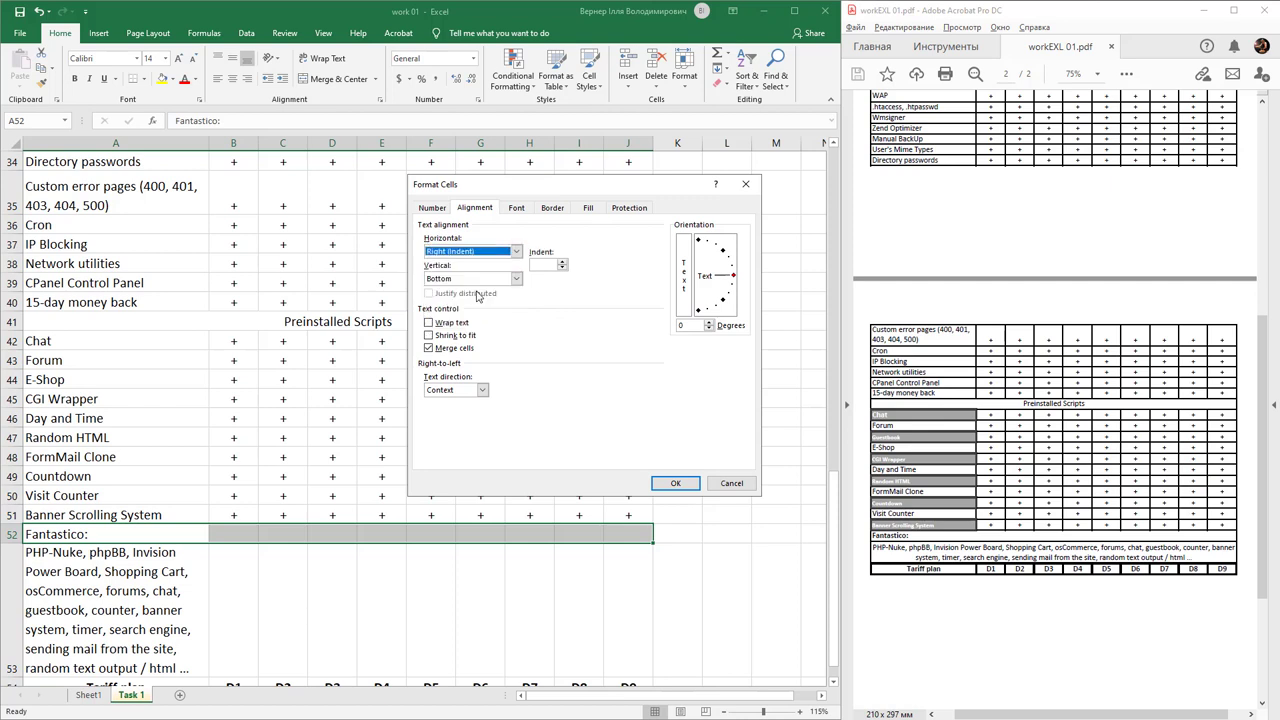
{"action": "left_click", "coordinate": [674, 483]}
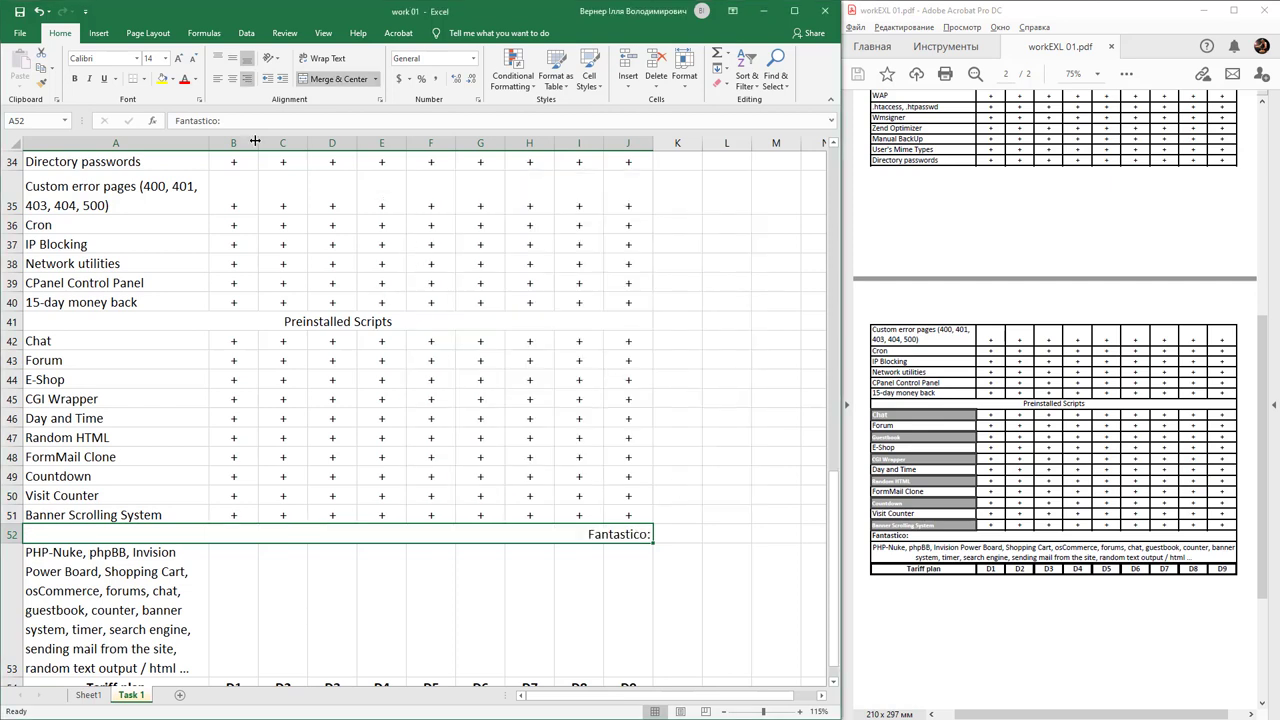
{"action": "left_click", "coordinate": [218, 79]}
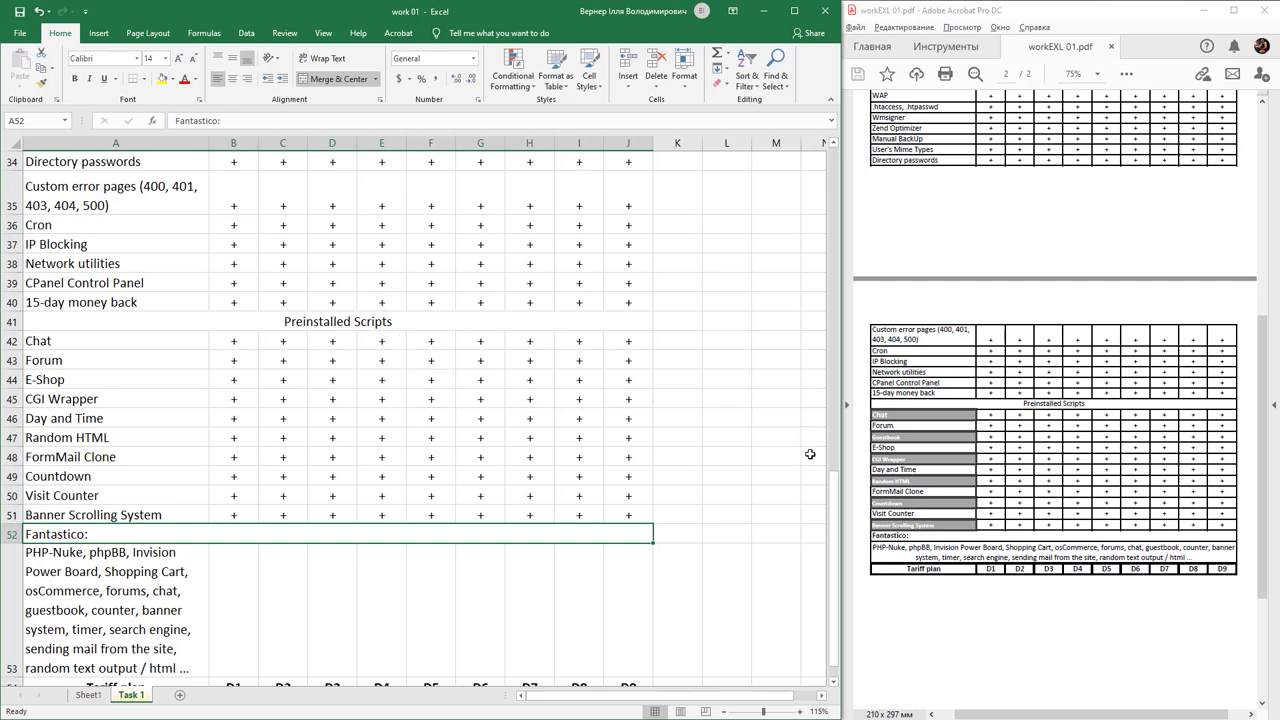
{"action": "left_click", "coordinate": [74, 79]}
Merge and center A53:J53 for the Fantastico script list and reduce row 53's height to fit.
{"action": "scroll", "coordinate": [327, 580], "scroll_direction": "down", "scroll_amount": 2}
{"action": "left_click_drag", "start_coordinate": [156, 462], "coordinate": [632, 462]}
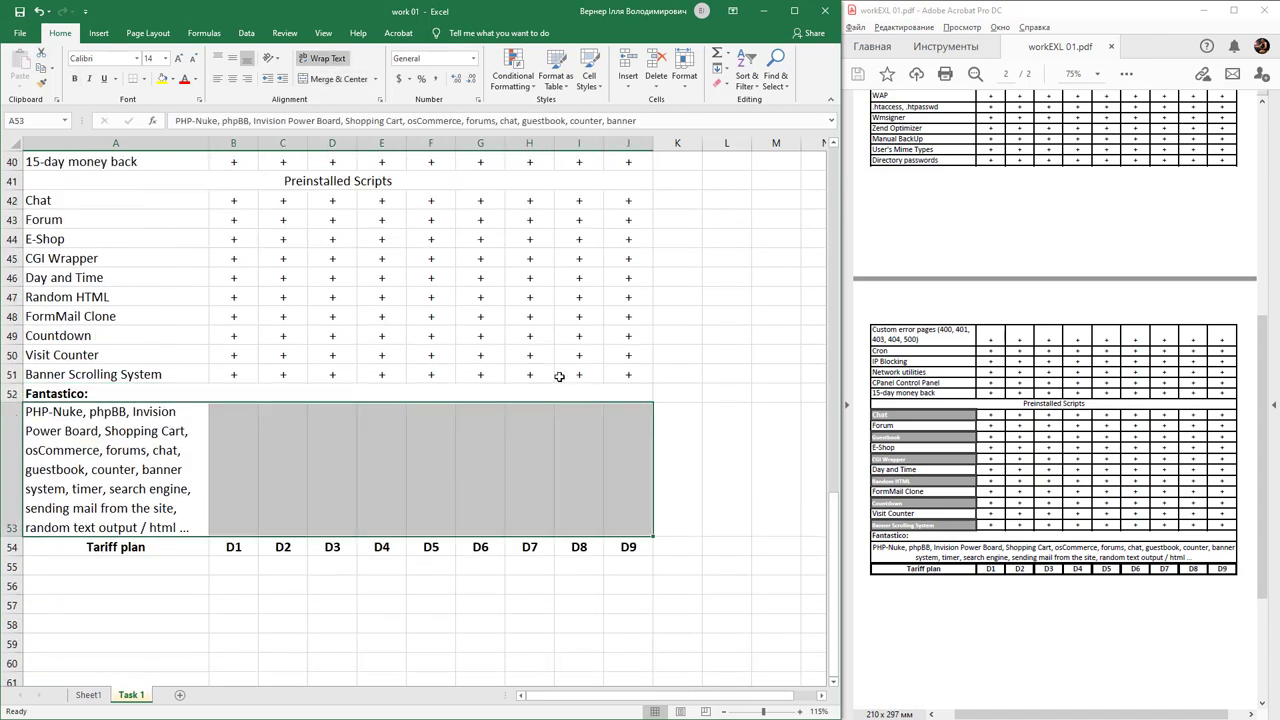
{"action": "left_click", "coordinate": [322, 82]}
{"action": "left_click_drag", "start_coordinate": [16, 537], "coordinate": [22, 458]}
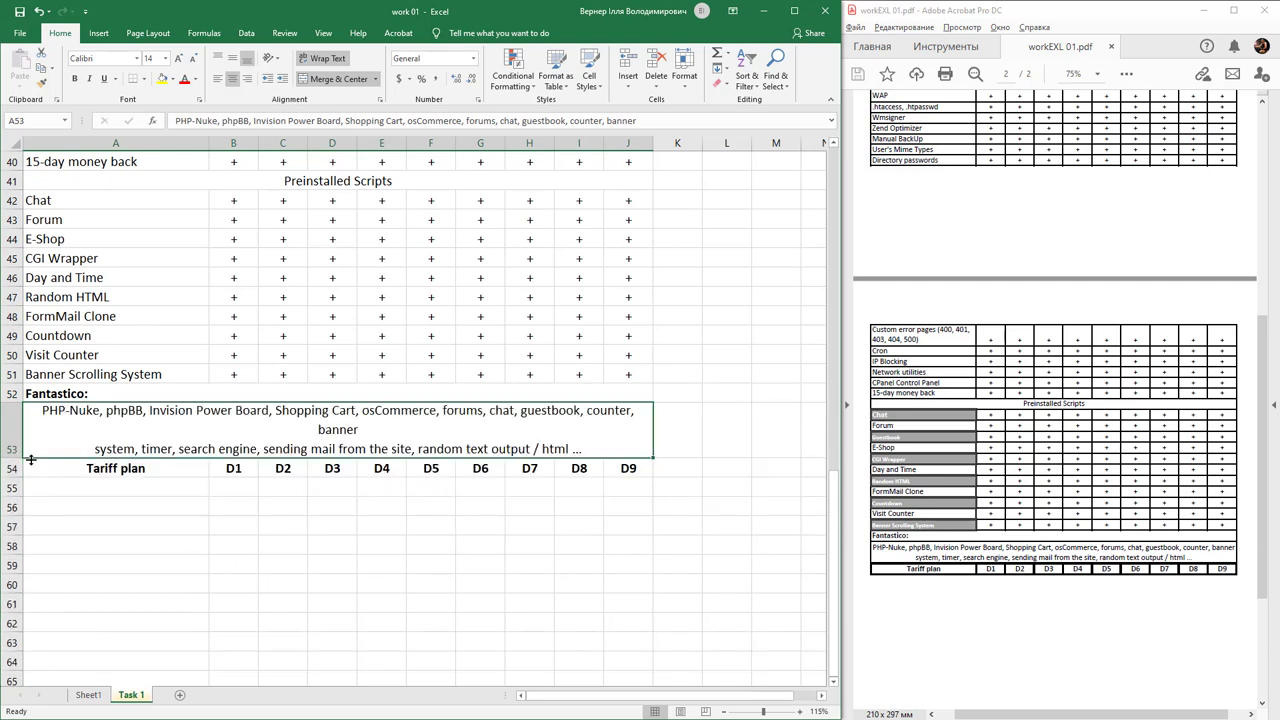
Remove the line break after "banner" in A53 and shrink row 53 to fit two lines of text.
{"action": "double_click", "coordinate": [399, 430]}
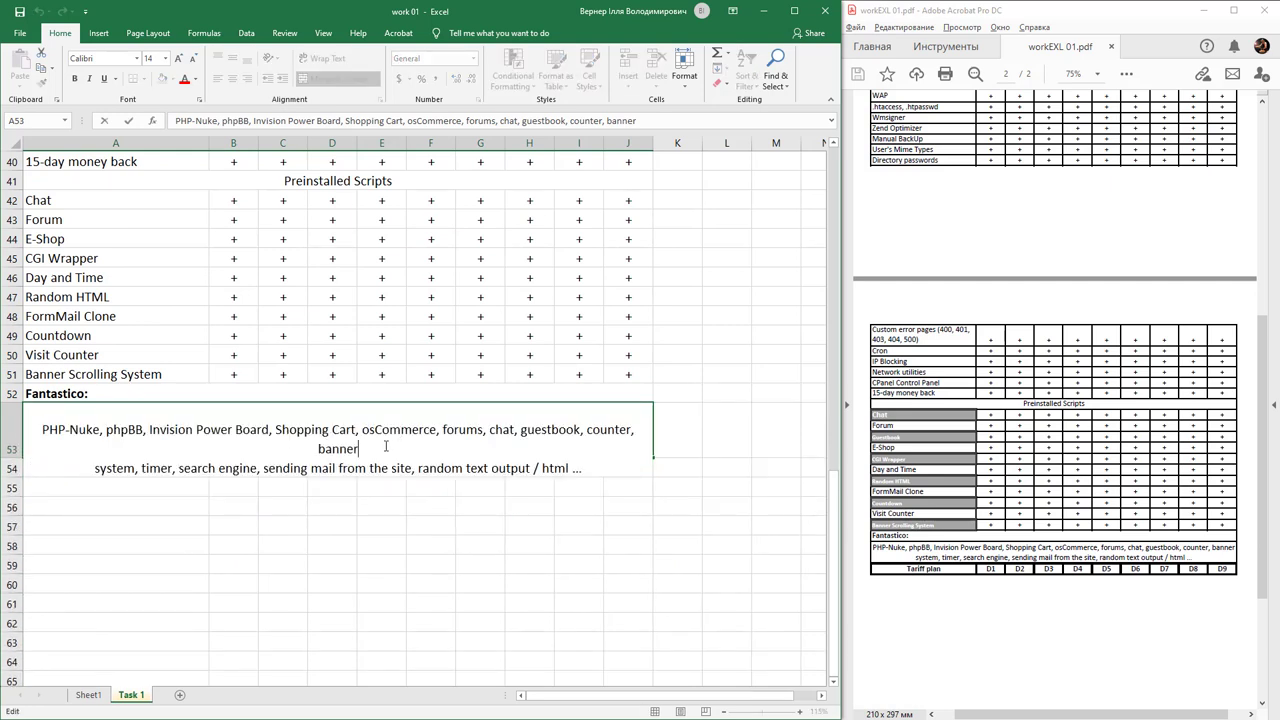
{"action": "key", "text": "Delete"}
{"action": "key", "text": "Return"}
{"action": "left_click", "coordinate": [386, 447]}
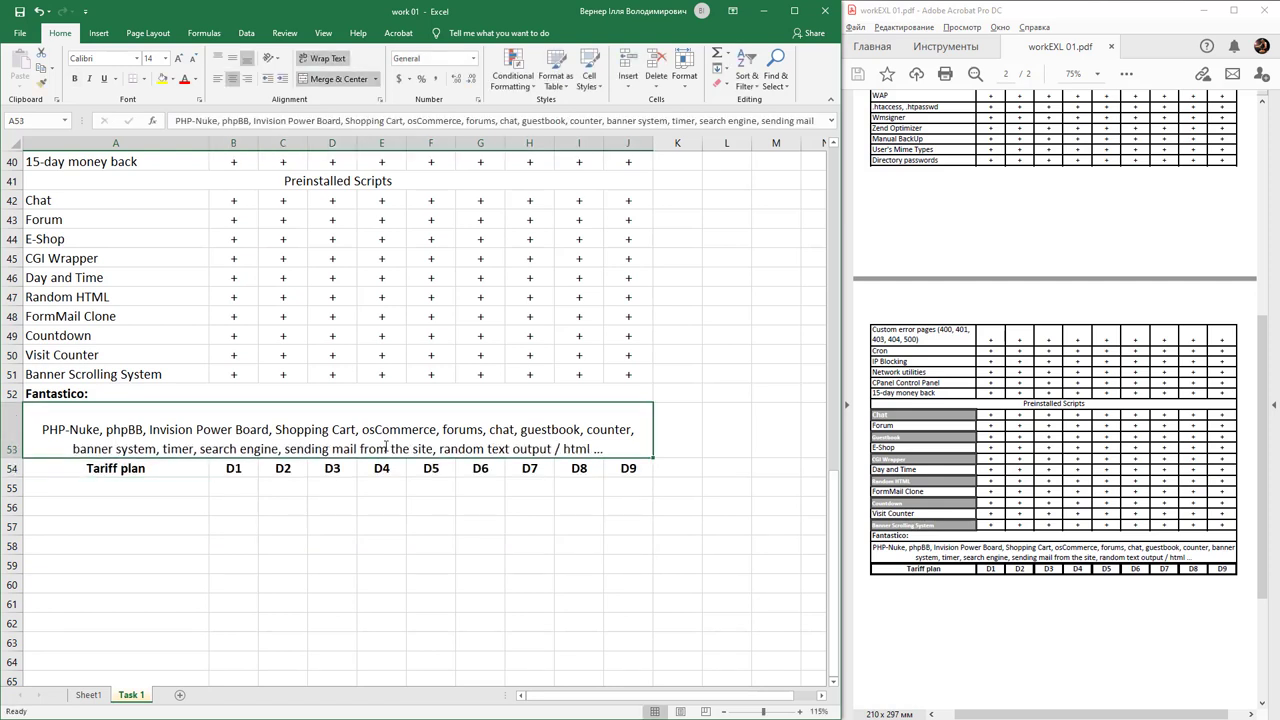
{"action": "left_click_drag", "start_coordinate": [14, 458], "coordinate": [16, 444]}
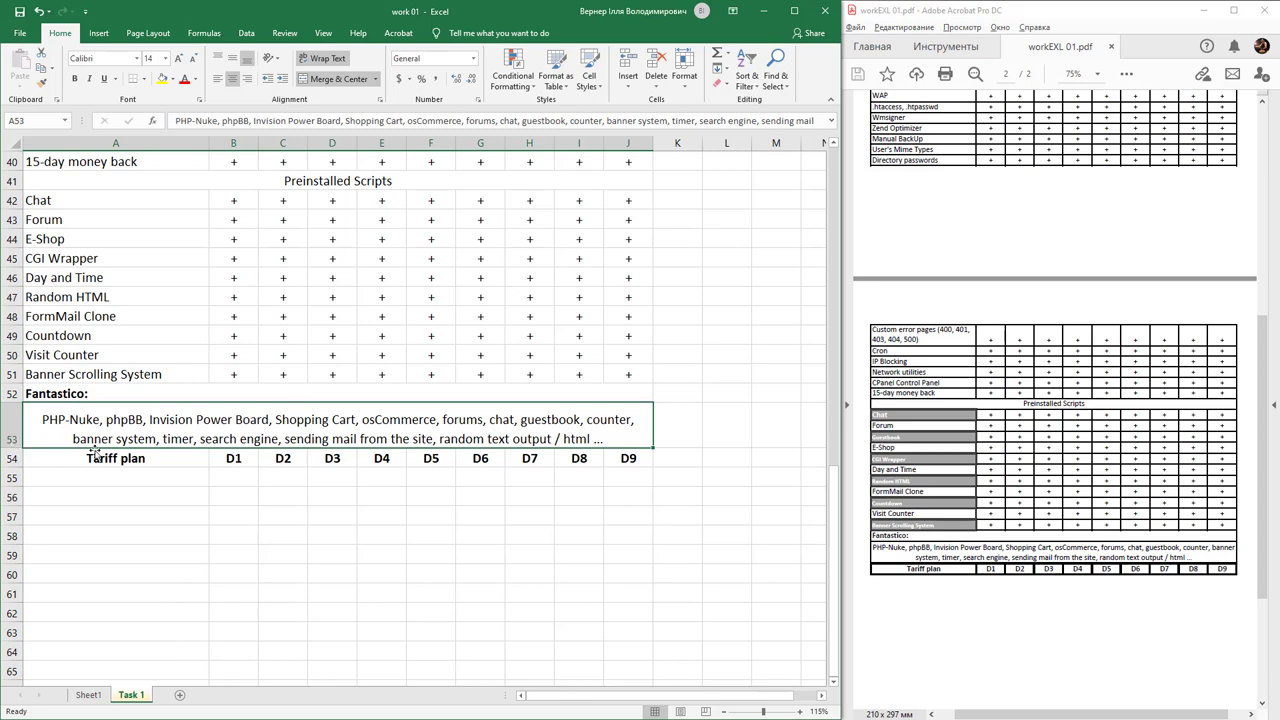
Apply medium solid outline and inside borders to the whole tariff table, A3:J54.
{"action": "scroll", "coordinate": [486, 495], "scroll_direction": "up", "scroll_amount": 2}
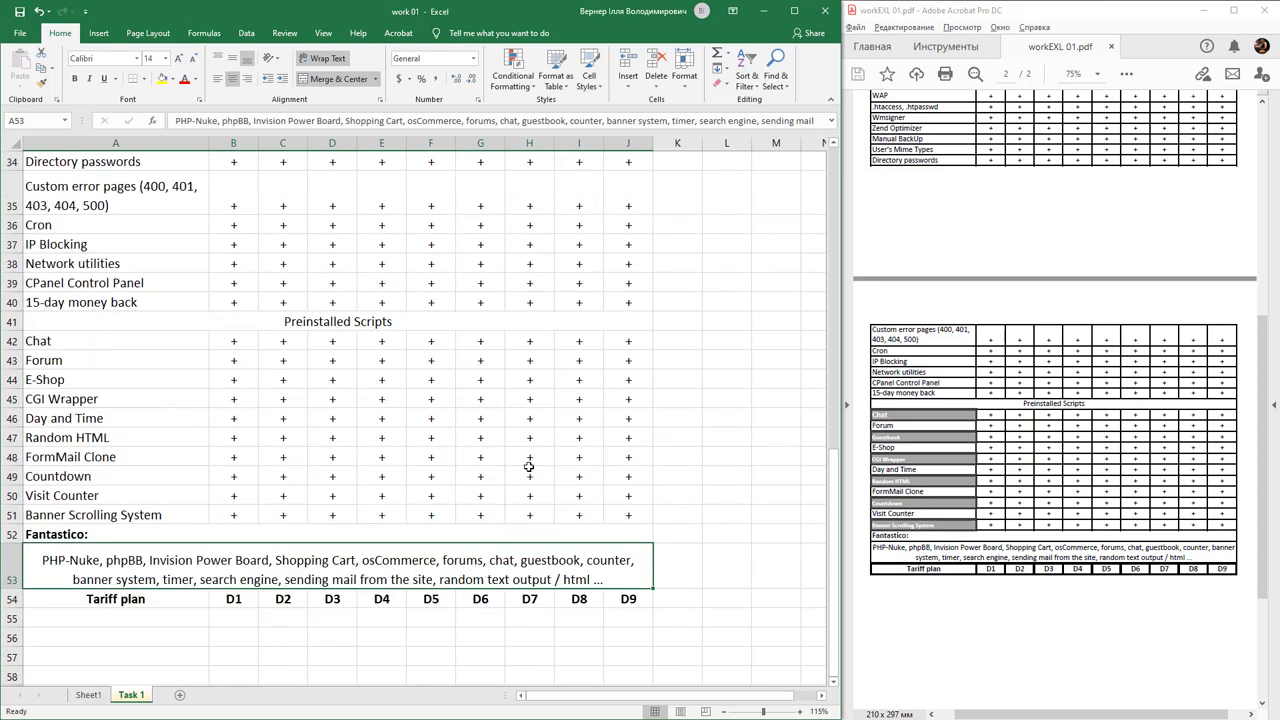
{"action": "scroll", "coordinate": [532, 498], "scroll_direction": "up", "scroll_amount": 11}
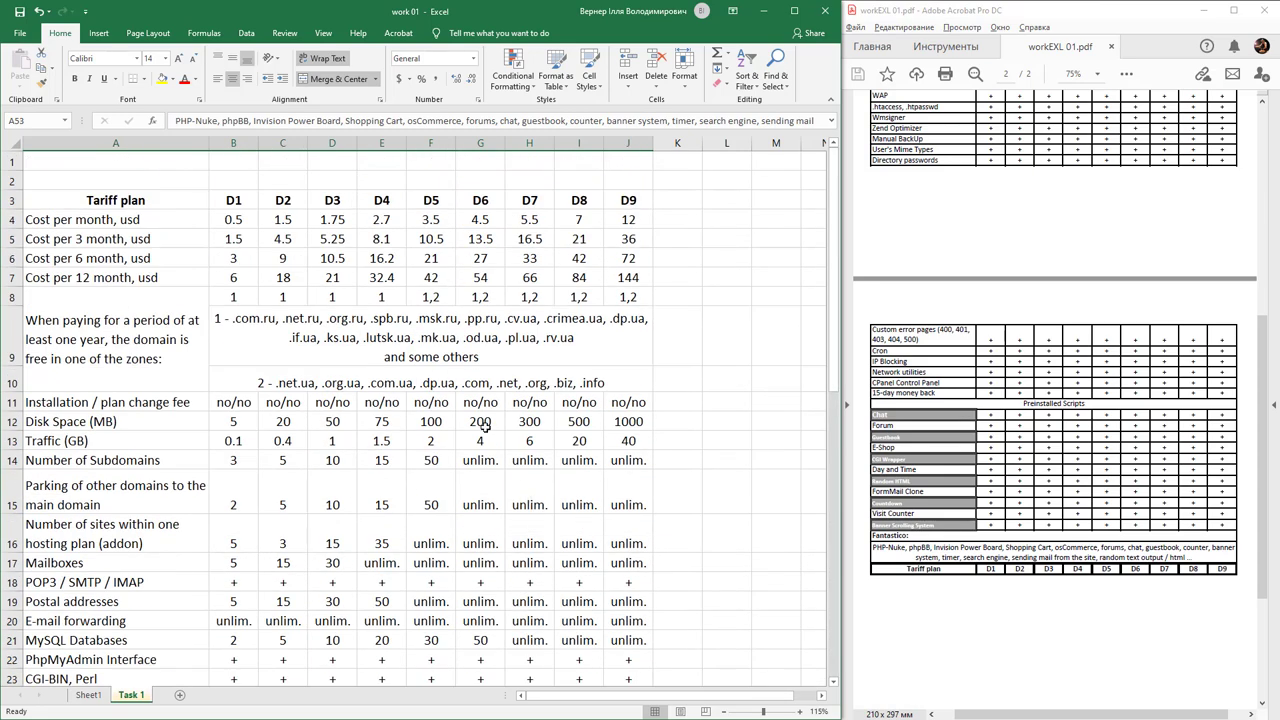
{"action": "scroll", "coordinate": [481, 421], "scroll_direction": "down", "scroll_amount": 3}
{"action": "scroll", "coordinate": [481, 418], "scroll_direction": "up", "scroll_amount": 3}
{"action": "left_click_drag", "start_coordinate": [88, 203], "coordinate": [579, 618]}
{"action": "key", "text": "ctrl+1"}
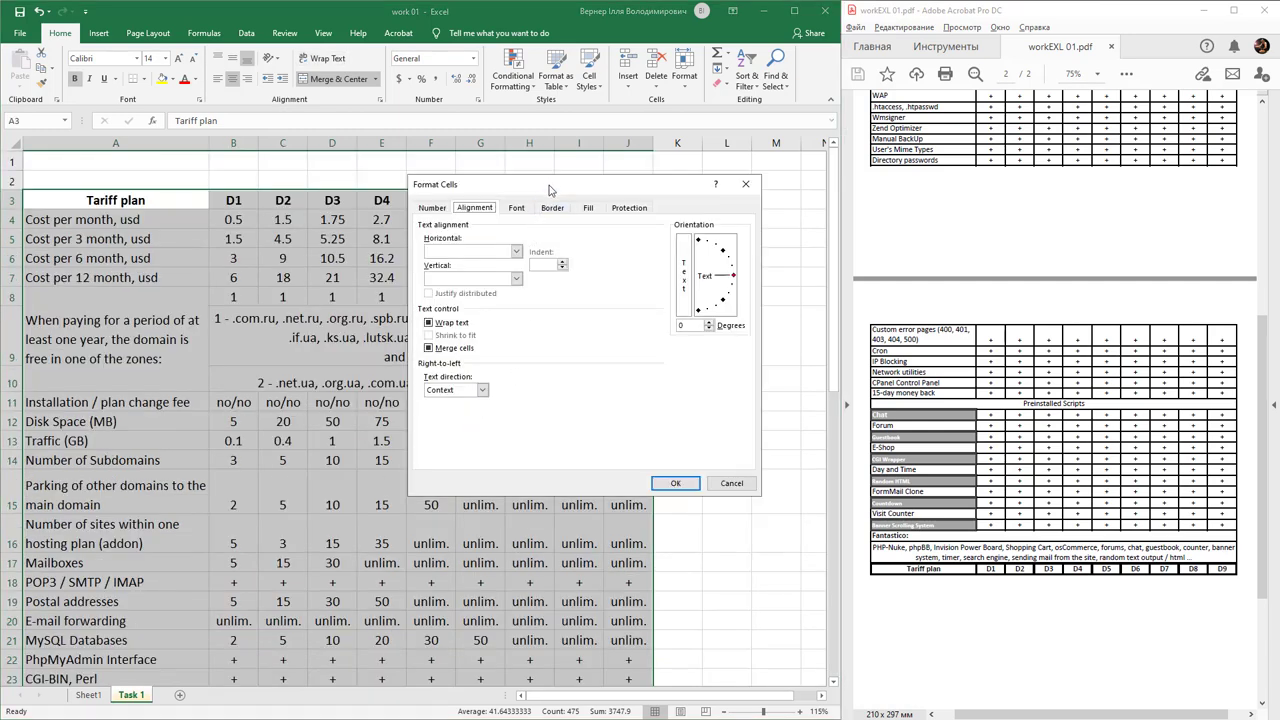
{"action": "left_click_drag", "start_coordinate": [546, 192], "coordinate": [474, 222]}
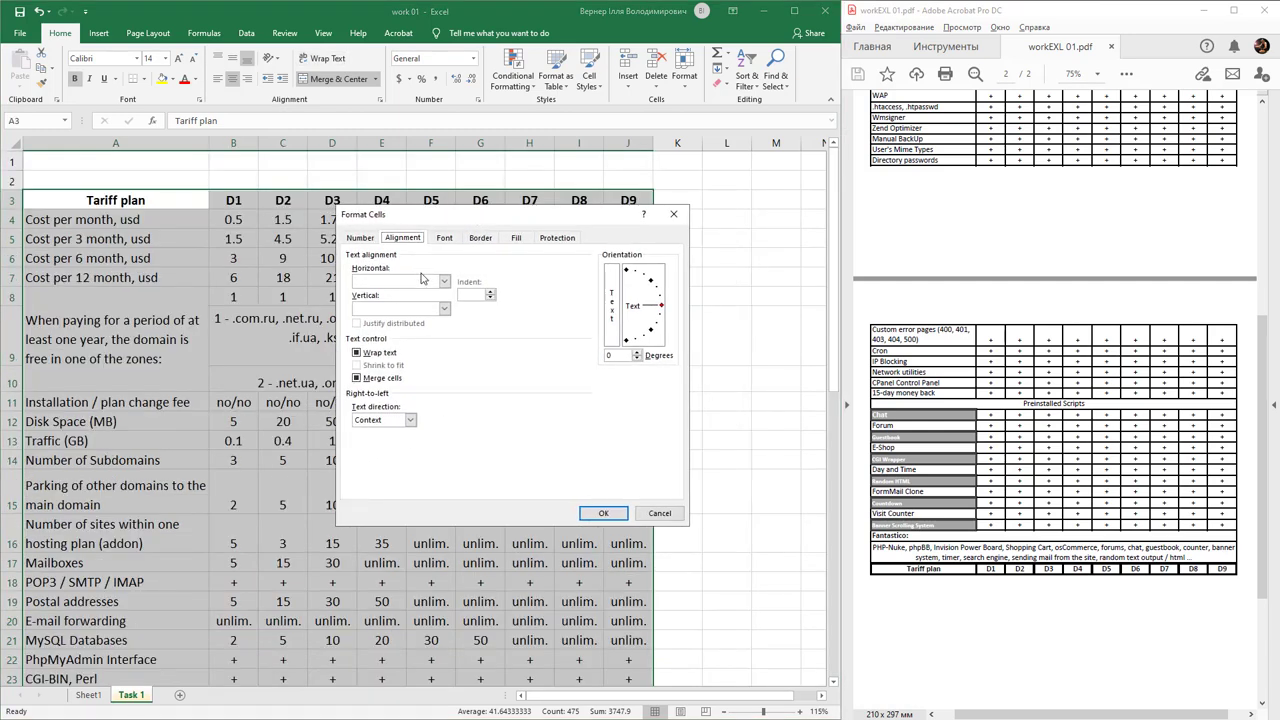
{"action": "left_click_drag", "start_coordinate": [453, 216], "coordinate": [440, 226]}
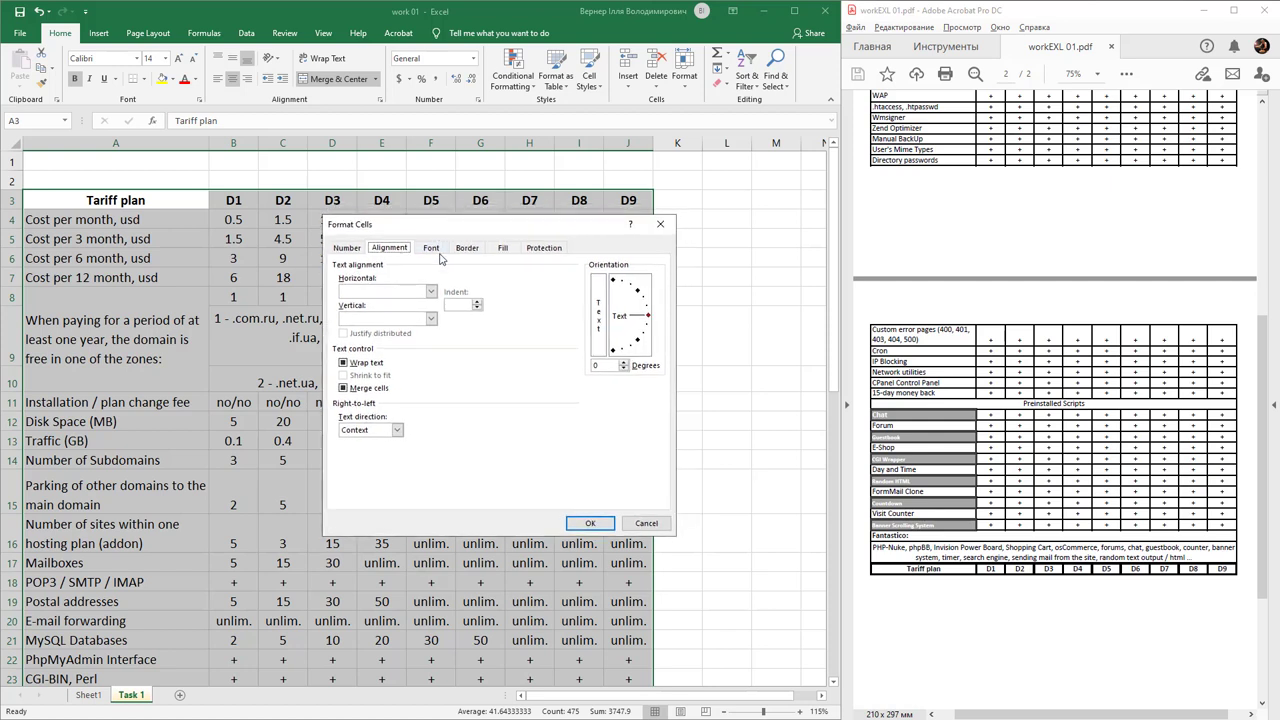
{"action": "left_click", "coordinate": [467, 249]}
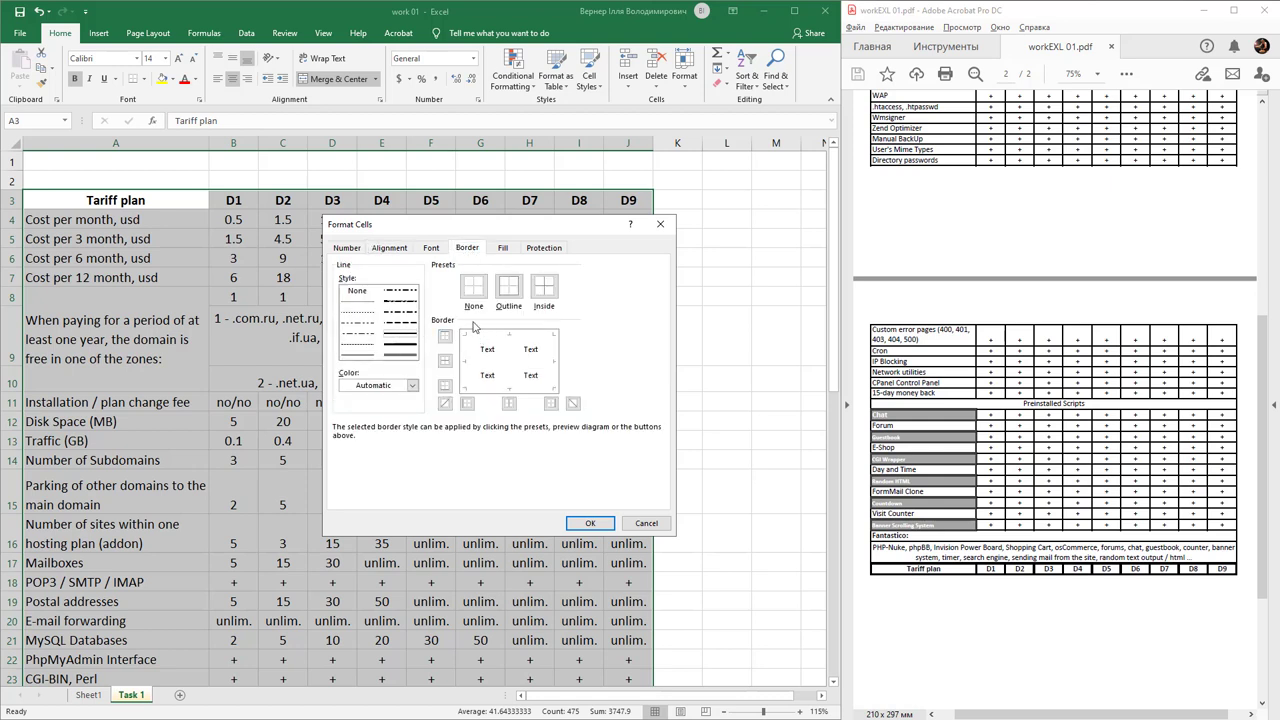
{"action": "left_click", "coordinate": [414, 386]}
{"action": "left_click", "coordinate": [418, 388]}
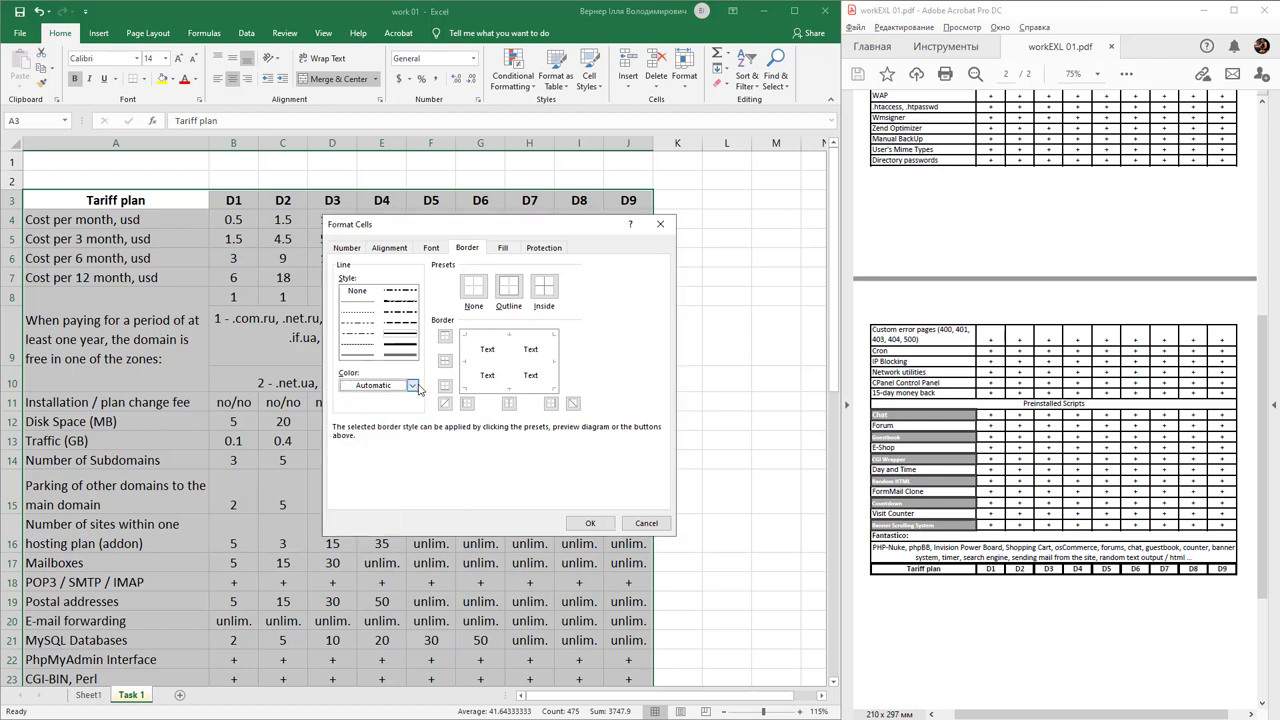
{"action": "left_click", "coordinate": [509, 288]}
{"action": "left_click", "coordinate": [549, 289]}
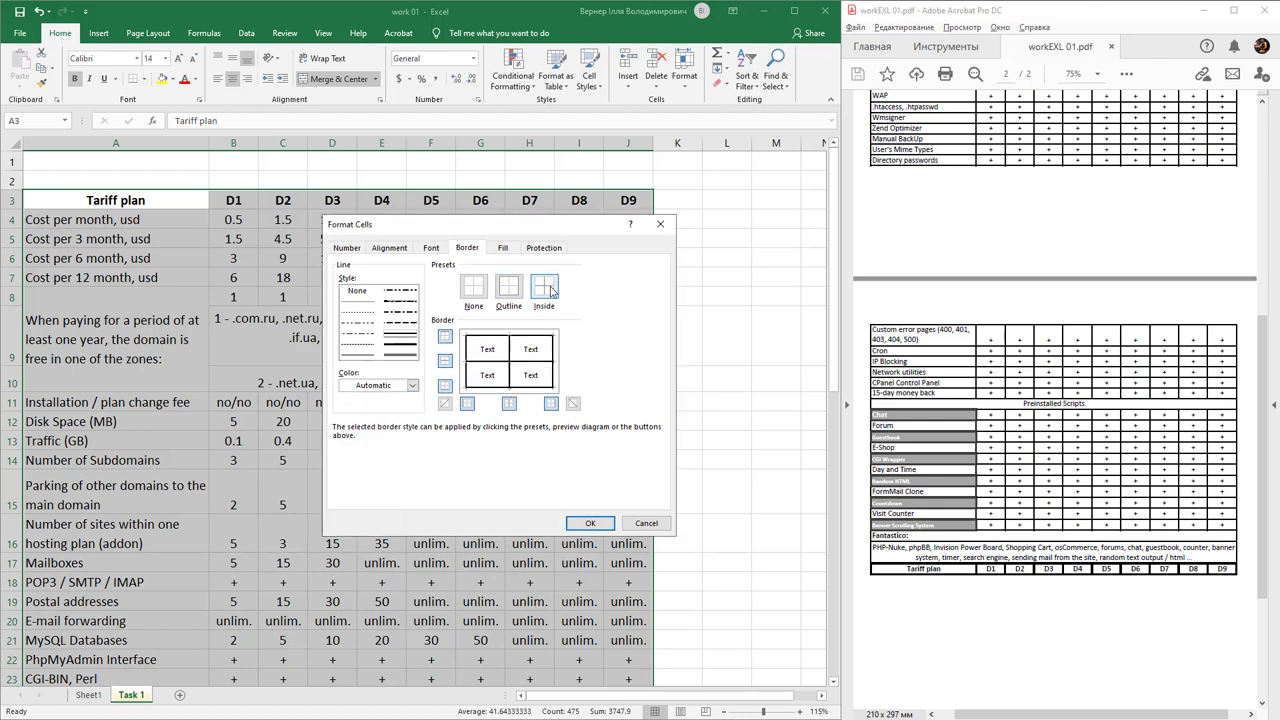
{"action": "left_click", "coordinate": [592, 524]}
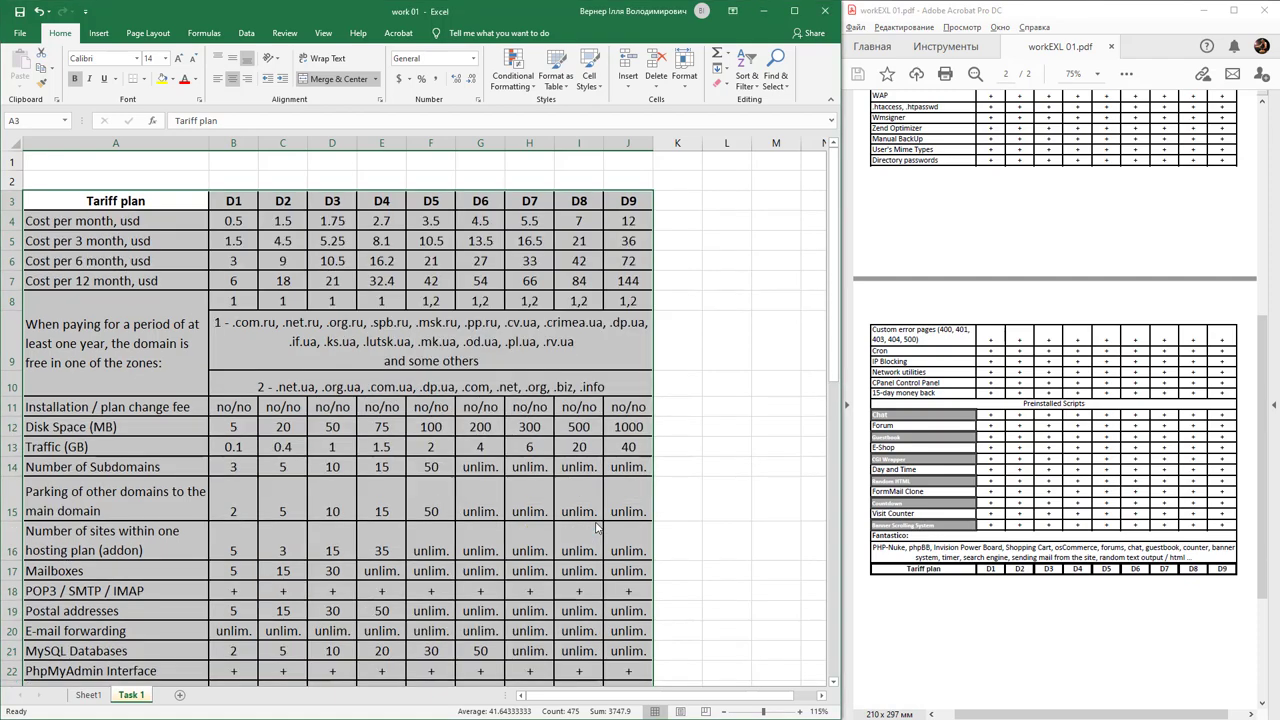
{"action": "left_click", "coordinate": [369, 390]}
{"action": "scroll", "coordinate": [440, 420], "scroll_direction": "down", "scroll_amount": 12}
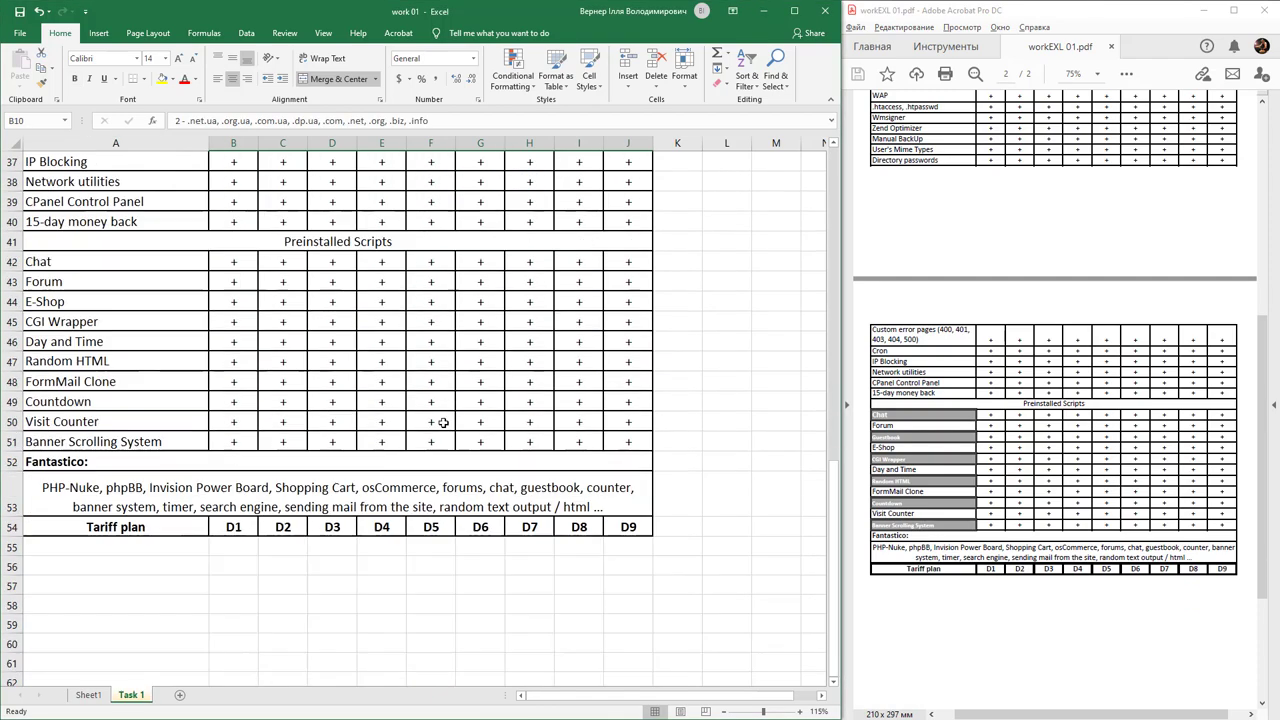
Apply thick solid outline and inside borders to the "Tariff plan" header row A3:J3.
{"action": "scroll", "coordinate": [447, 425], "scroll_direction": "up", "scroll_amount": 12}
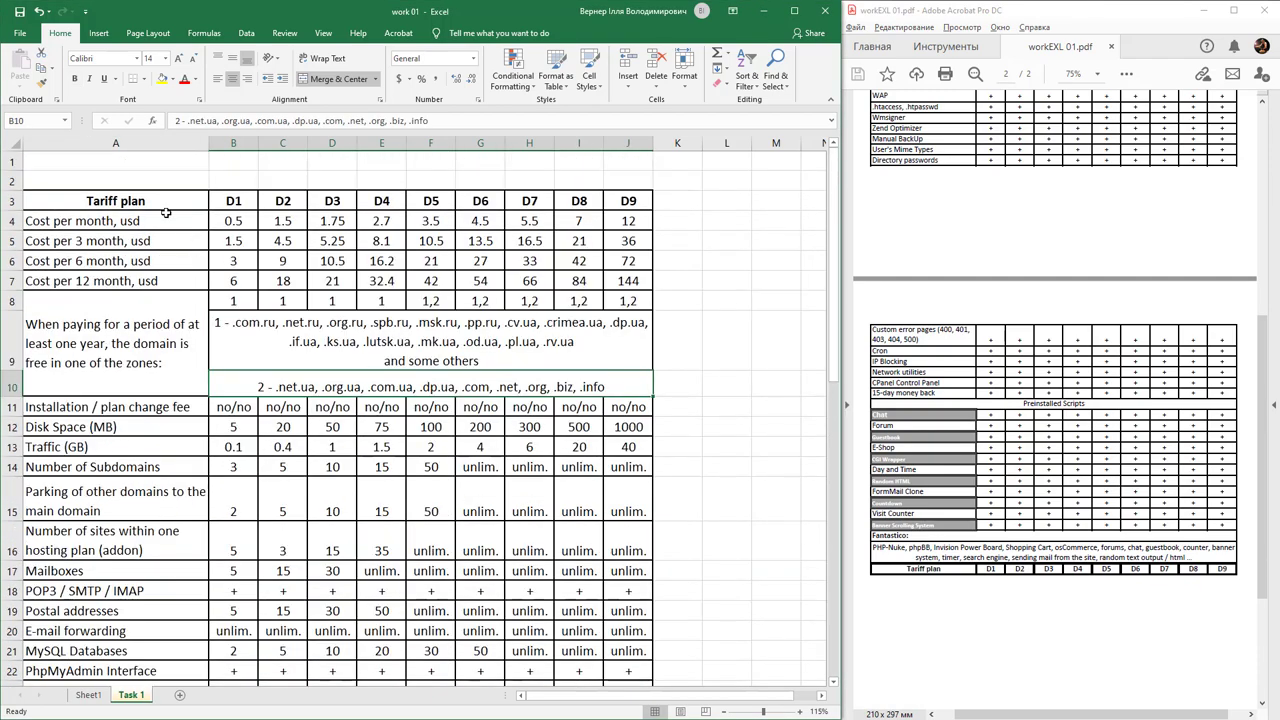
{"action": "left_click", "coordinate": [150, 204]}
{"action": "left_click_drag", "start_coordinate": [254, 203], "coordinate": [614, 196]}
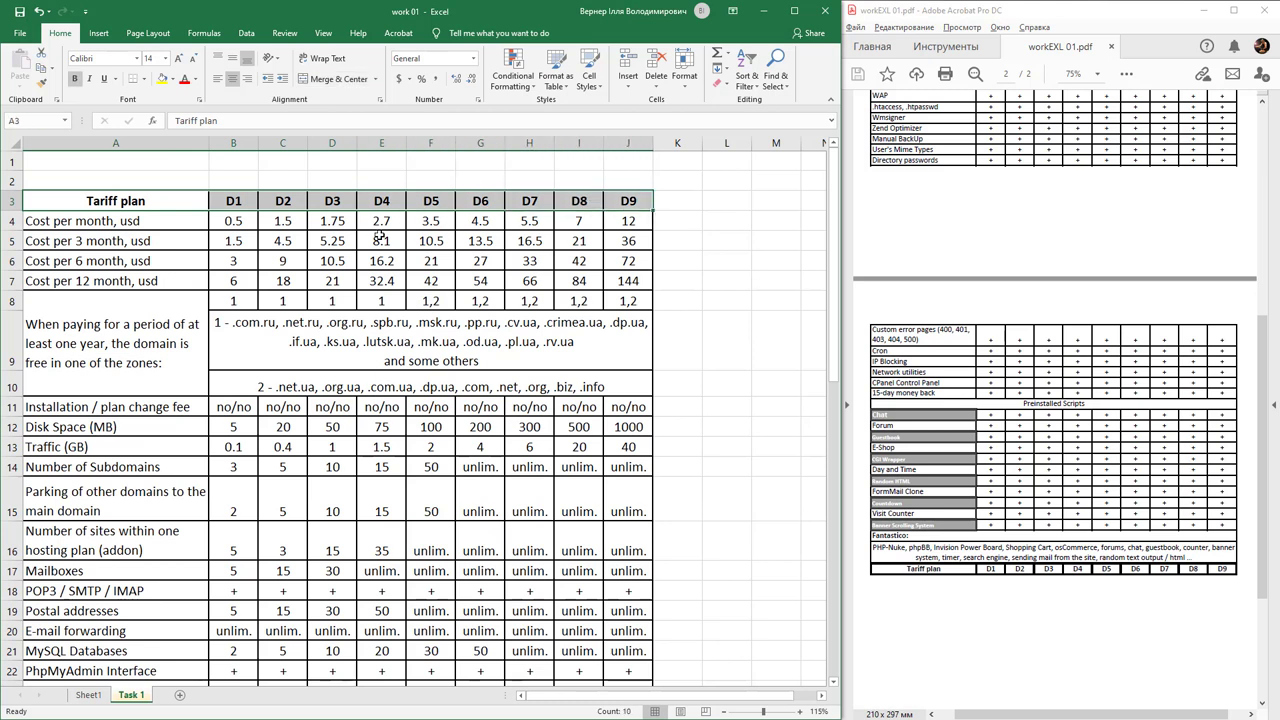
{"action": "key", "text": "ctrl+q"}
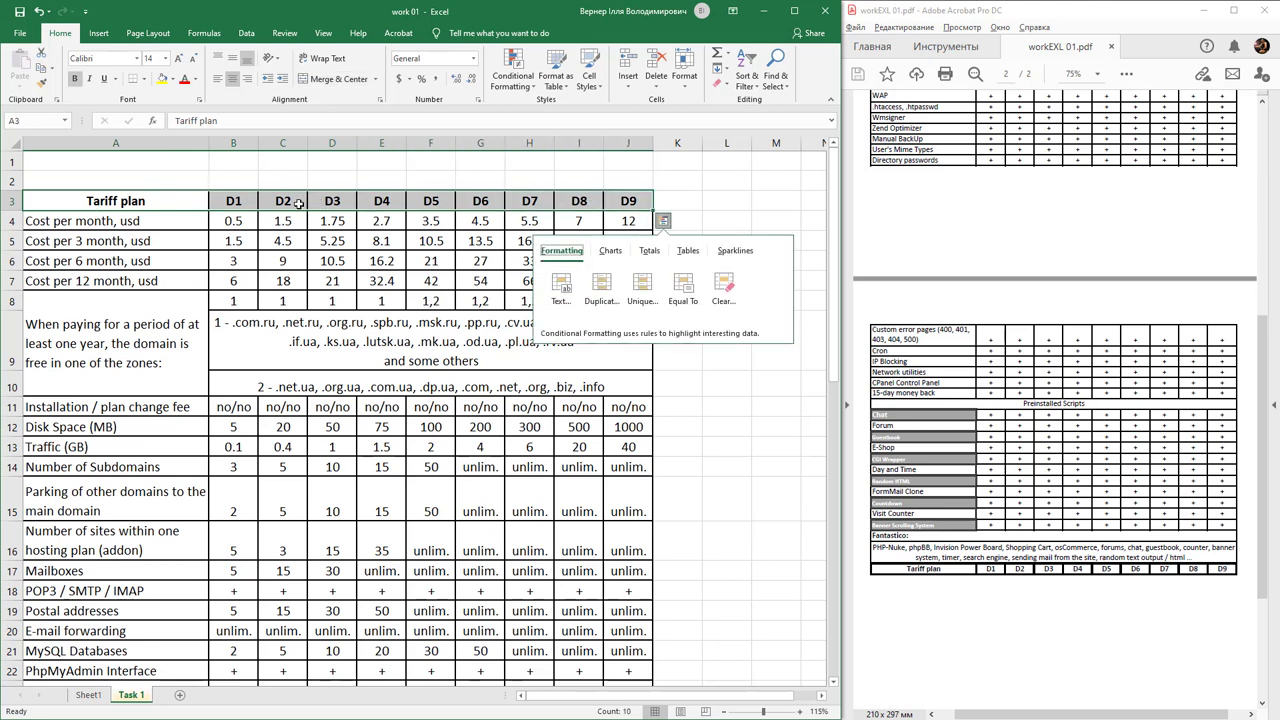
{"action": "key", "text": "ctrl+1"}
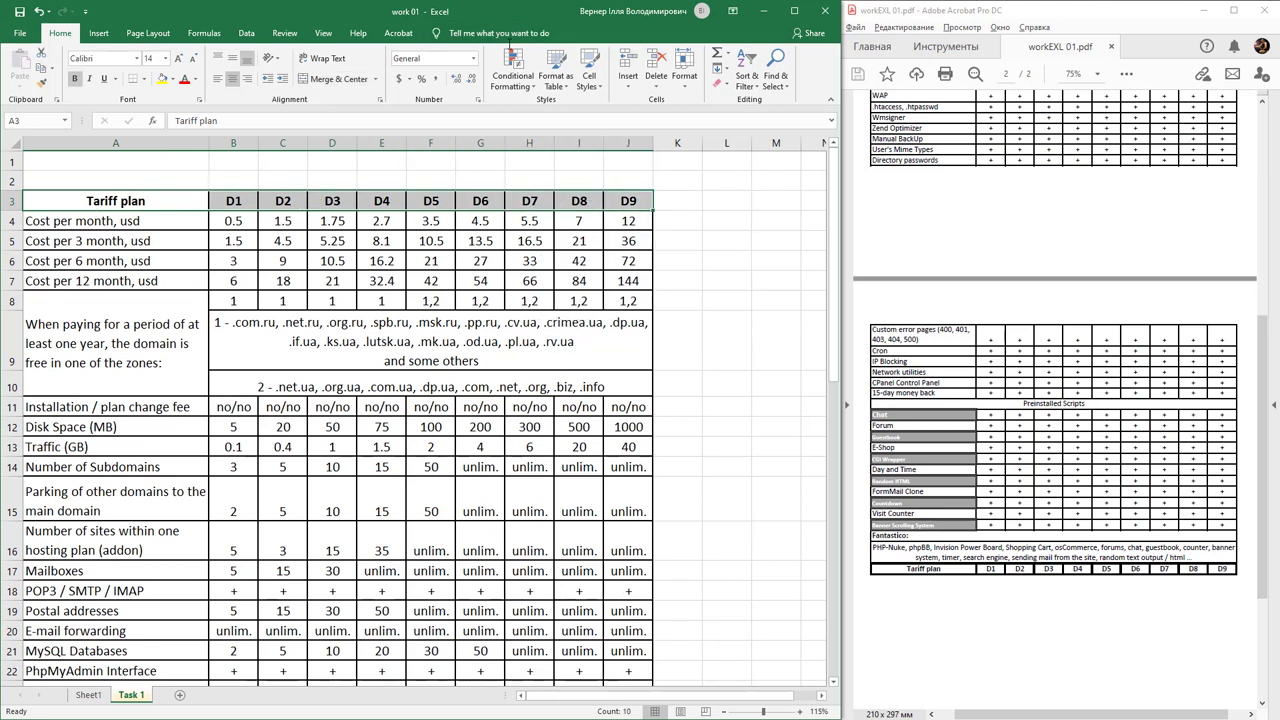
{"action": "left_click", "coordinate": [406, 348]}
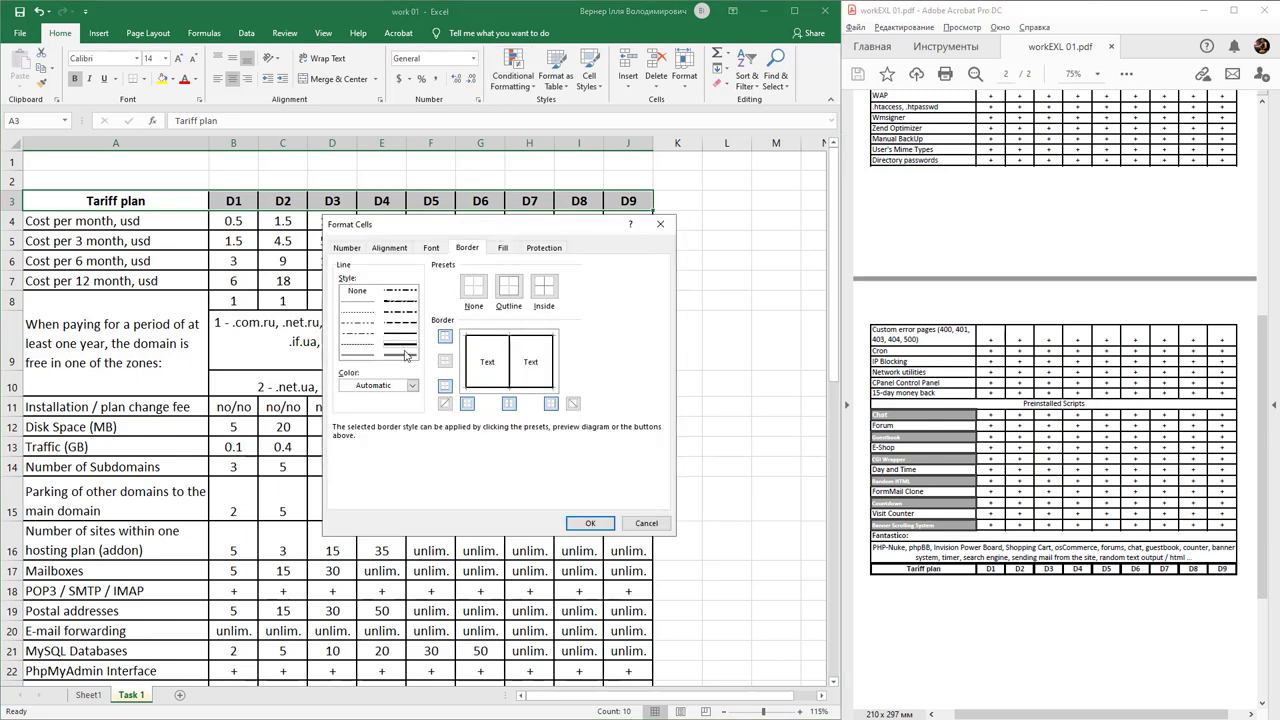
{"action": "left_click", "coordinate": [543, 286]}
{"action": "left_click", "coordinate": [508, 286]}
{"action": "left_click", "coordinate": [593, 522]}
{"action": "left_click", "coordinate": [430, 343]}
Apply thick solid outline and inside borders to the closing "Tariff plan" row A54:J54.
{"action": "scroll", "coordinate": [469, 408], "scroll_direction": "down", "scroll_amount": 12}
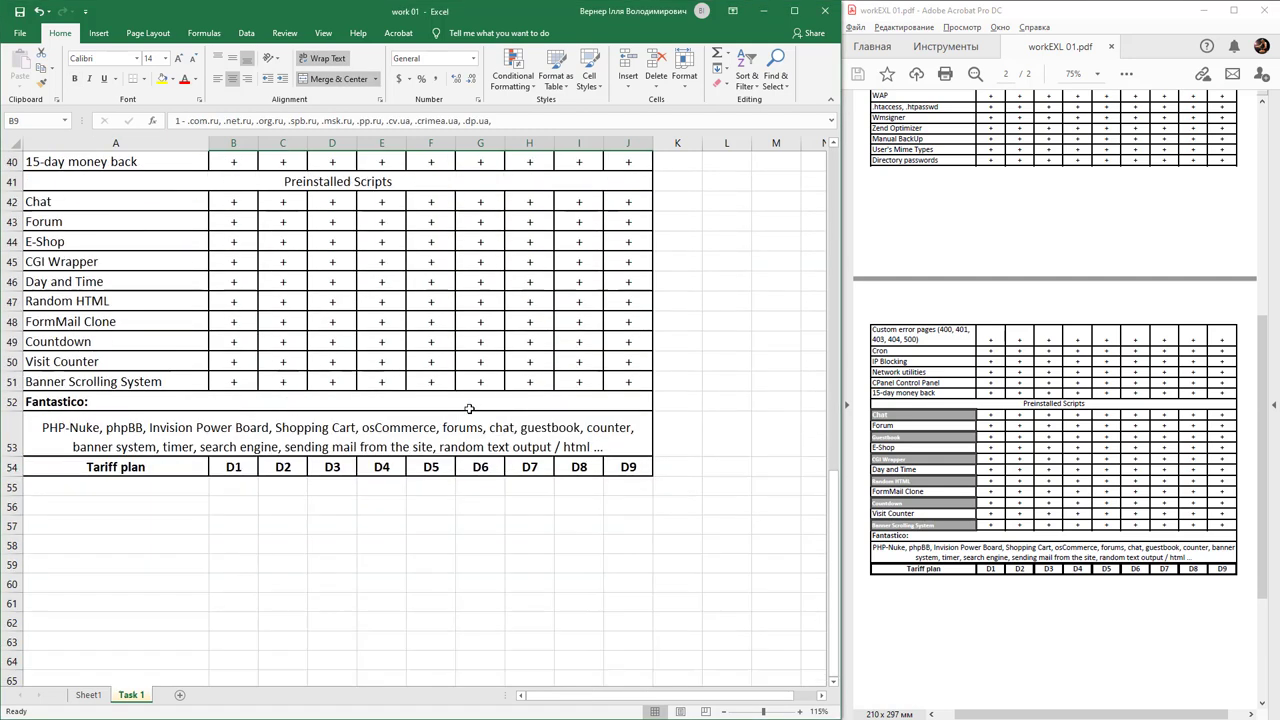
{"action": "scroll", "coordinate": [469, 408], "scroll_direction": "down", "scroll_amount": 1}
{"action": "left_click_drag", "start_coordinate": [72, 407], "coordinate": [615, 401]}
{"action": "key", "text": "ctrl+1"}
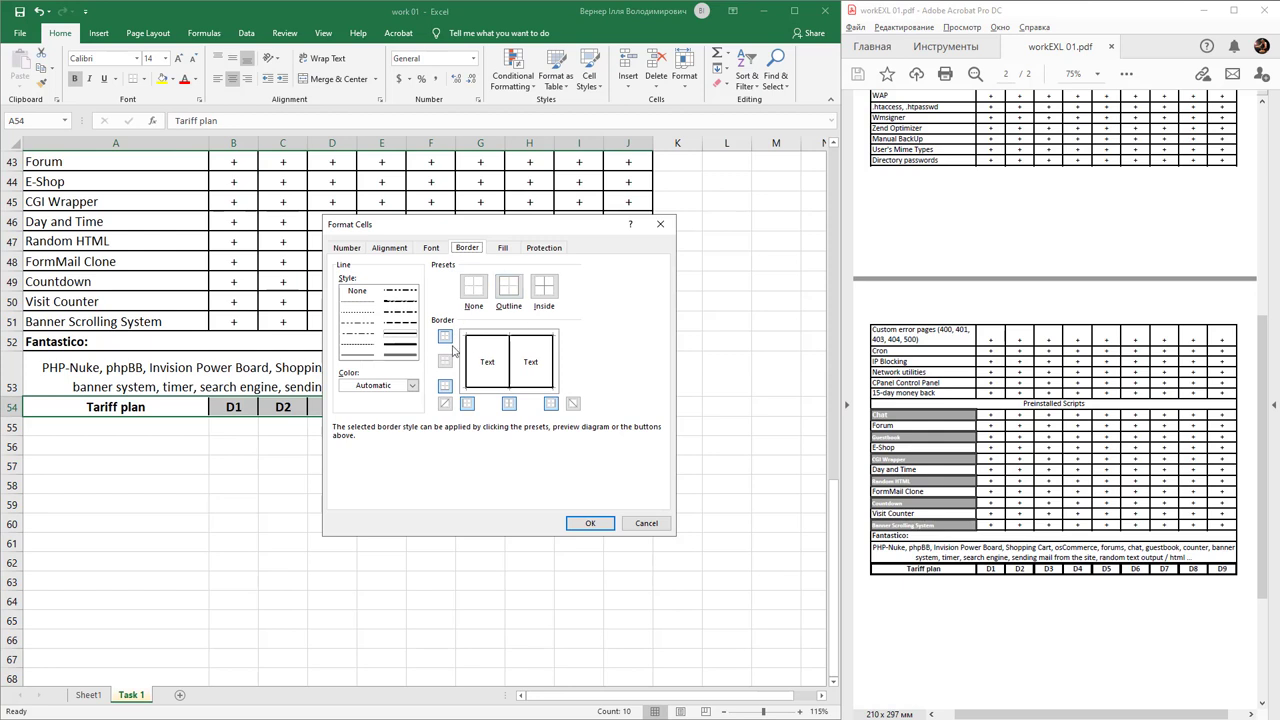
{"action": "left_click", "coordinate": [400, 345]}
{"action": "left_click", "coordinate": [509, 287]}
{"action": "left_click", "coordinate": [544, 287]}
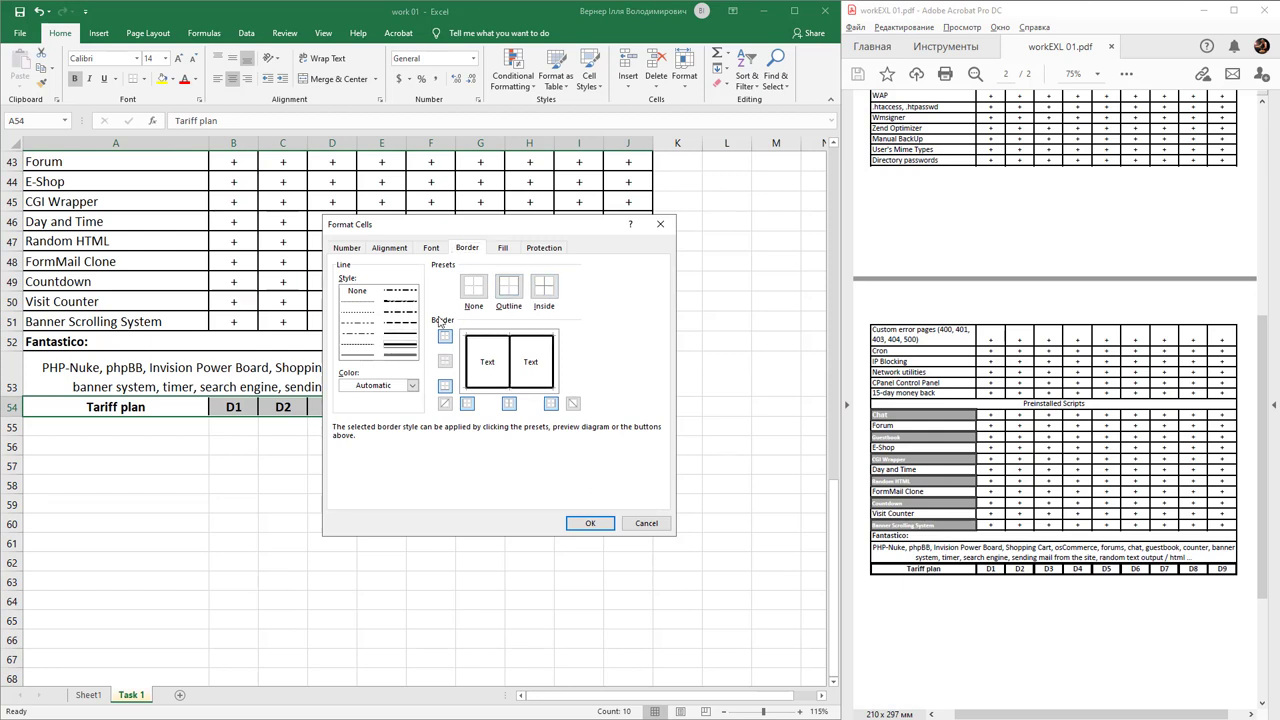
{"action": "left_click", "coordinate": [590, 523]}
{"action": "left_click", "coordinate": [386, 487]}
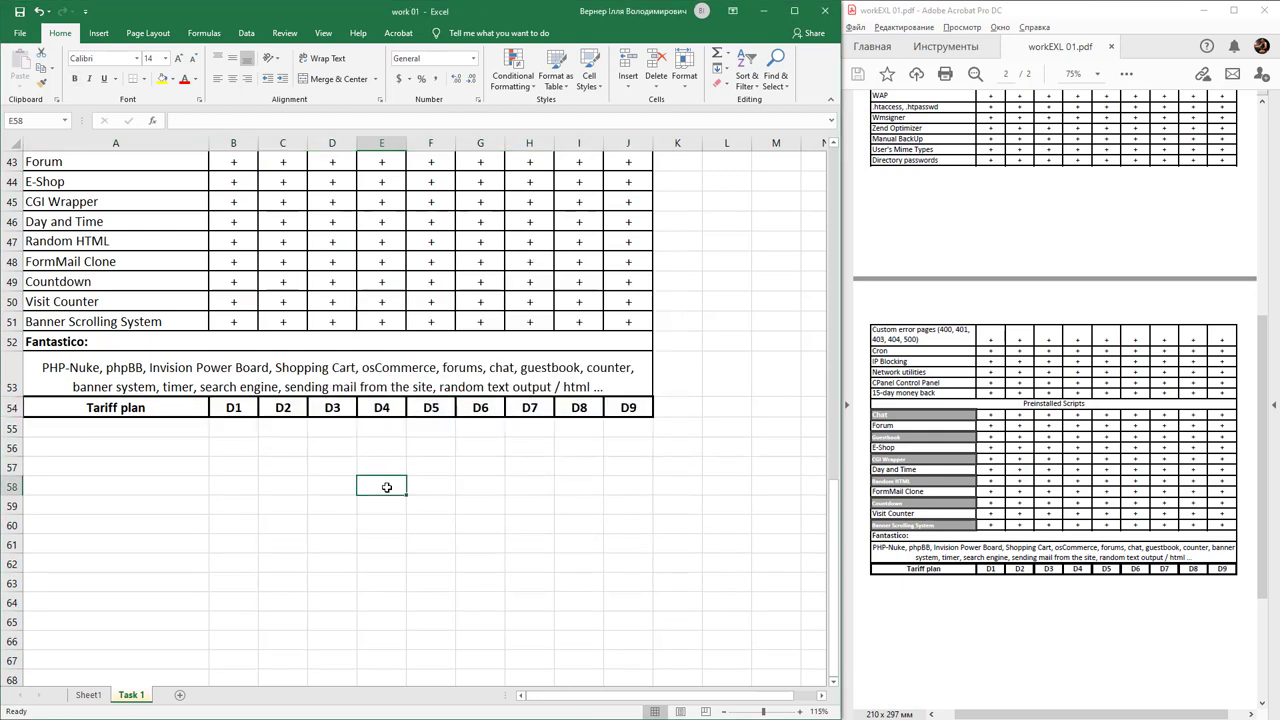
Fill the Mailboxes cell A17 with light gray, matching the shading in the PDF assignment.
{"action": "scroll", "coordinate": [379, 480], "scroll_direction": "up", "scroll_amount": 10}
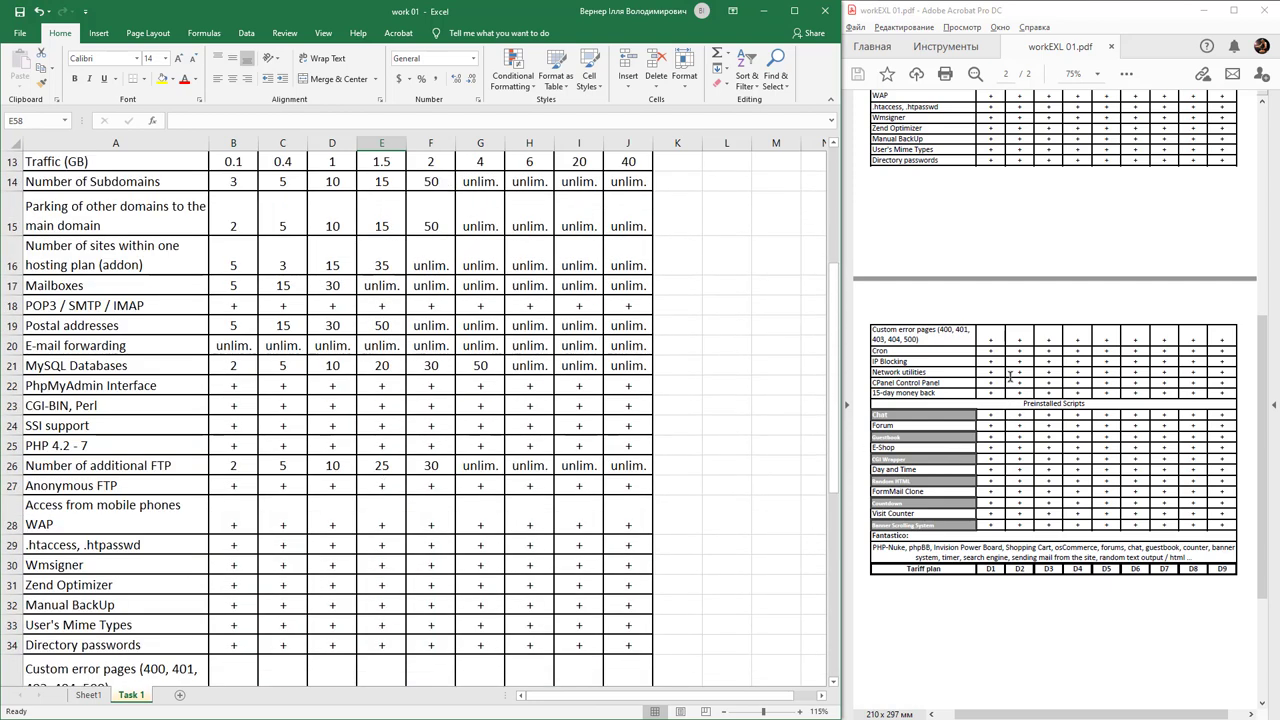
{"action": "scroll", "coordinate": [1012, 395], "scroll_direction": "up", "scroll_amount": 3}
{"action": "scroll", "coordinate": [1012, 395], "scroll_direction": "up", "scroll_amount": 2}
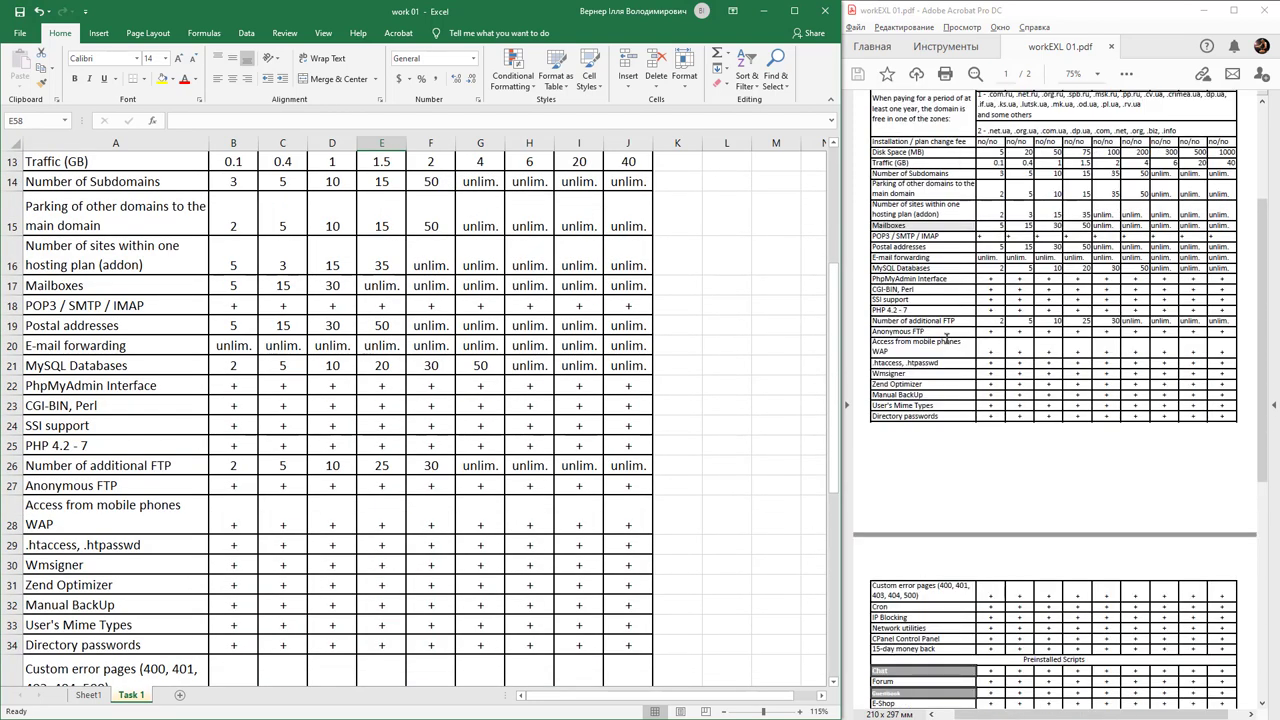
{"action": "left_click", "coordinate": [157, 393]}
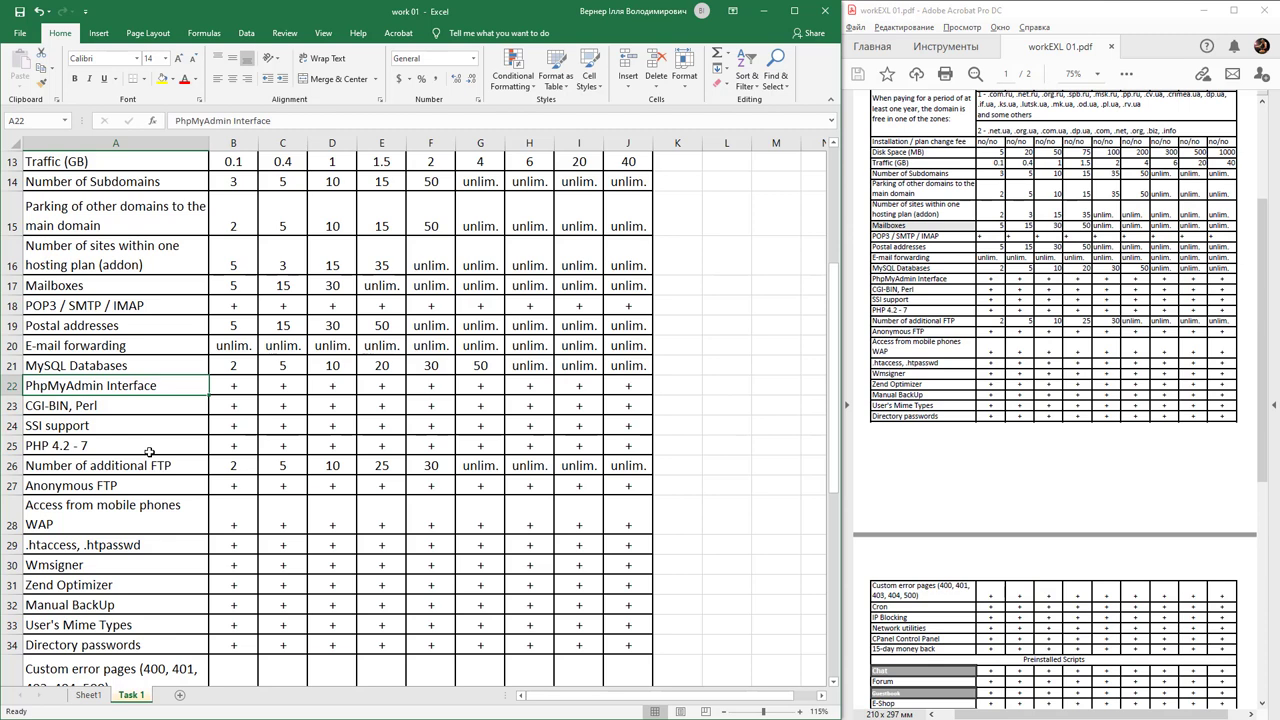
{"action": "scroll", "coordinate": [148, 452], "scroll_direction": "up", "scroll_amount": 4}
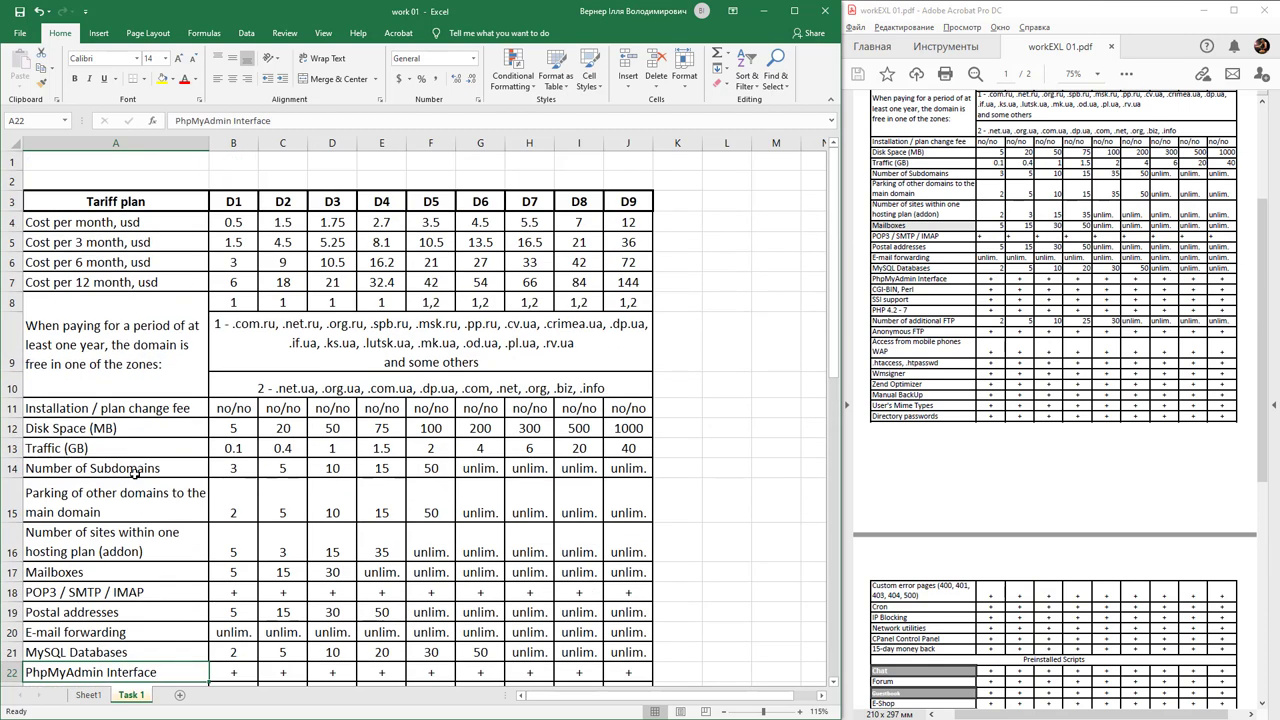
{"action": "left_click", "coordinate": [90, 585]}
{"action": "left_click", "coordinate": [100, 574]}
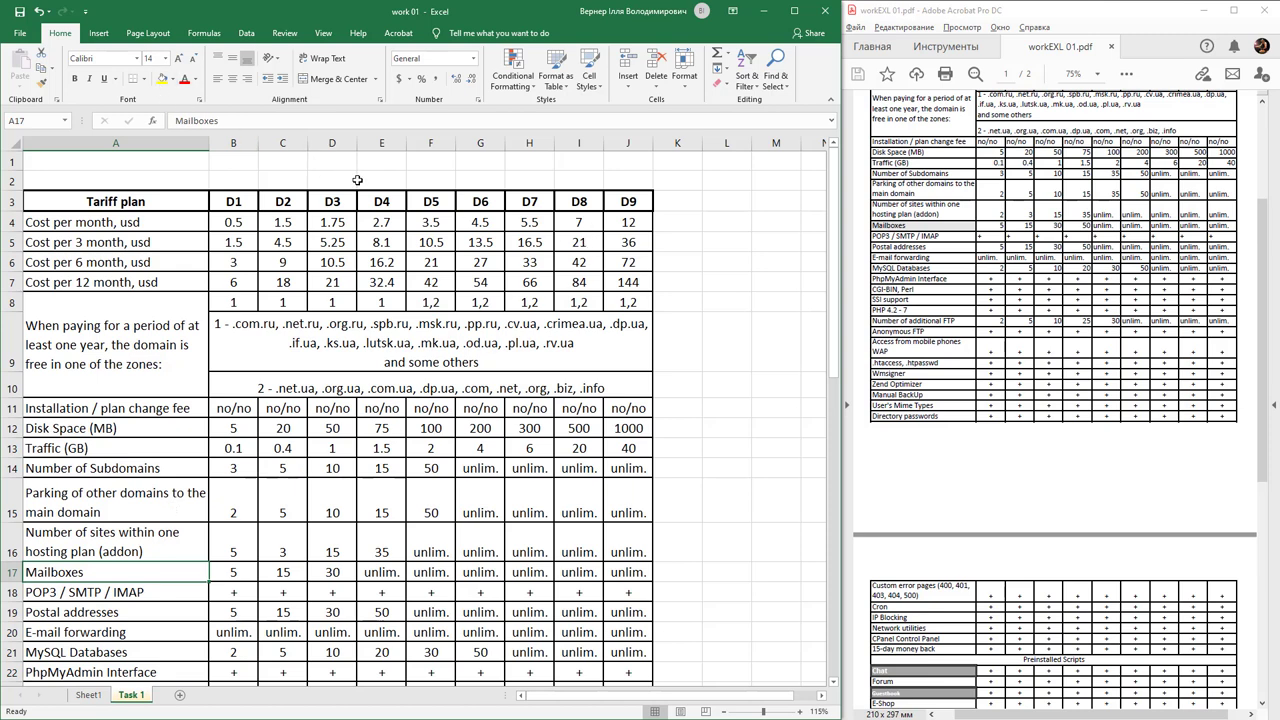
{"action": "key", "text": "ctrl+1"}
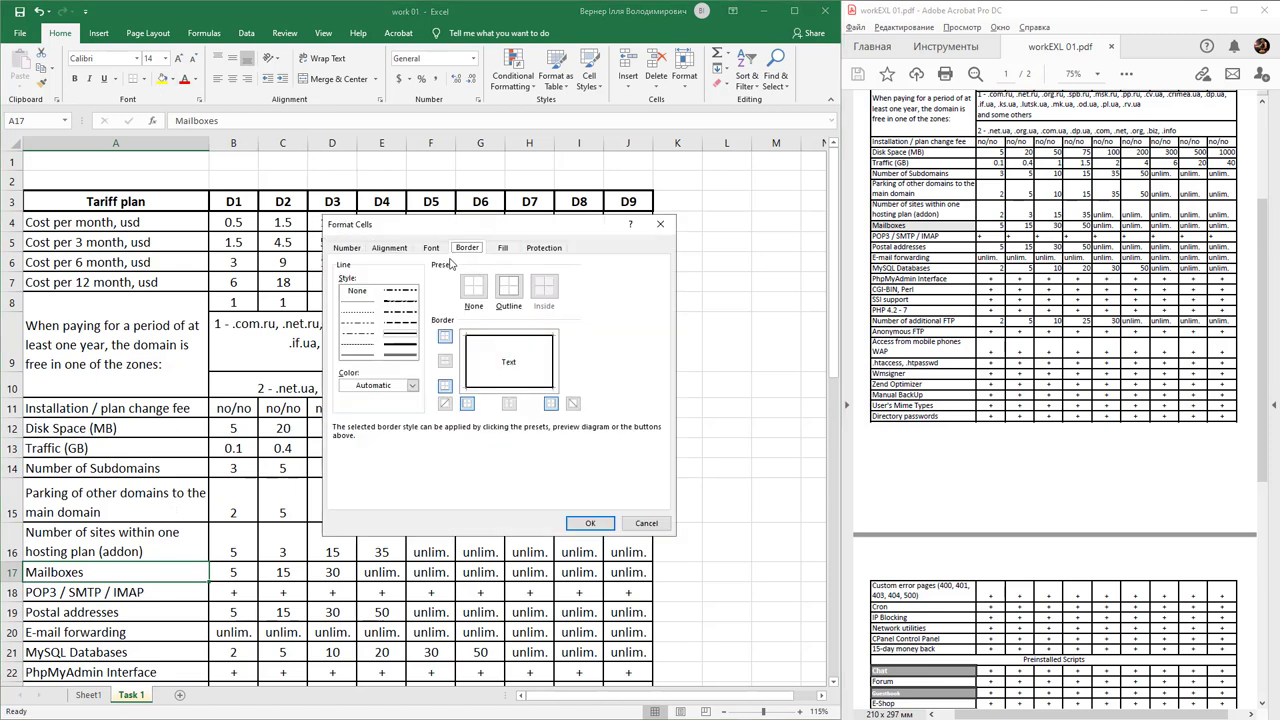
{"action": "left_click", "coordinate": [503, 249]}
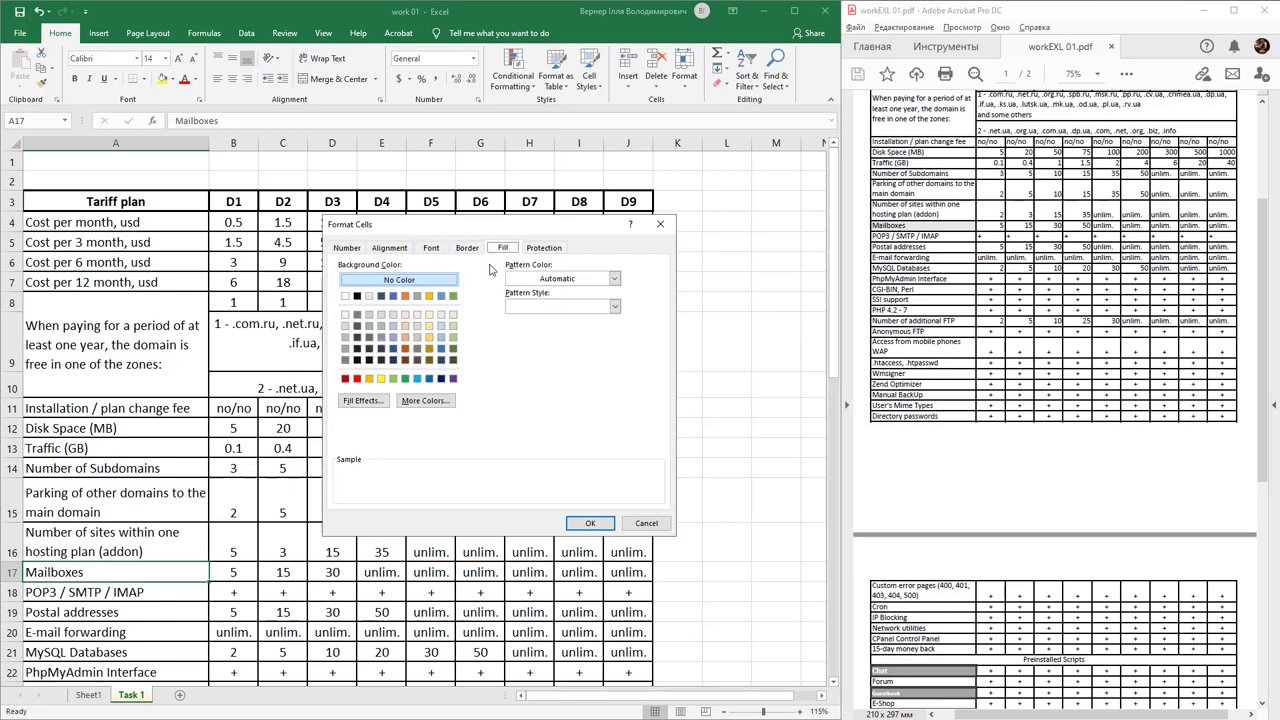
{"action": "left_click", "coordinate": [369, 297]}
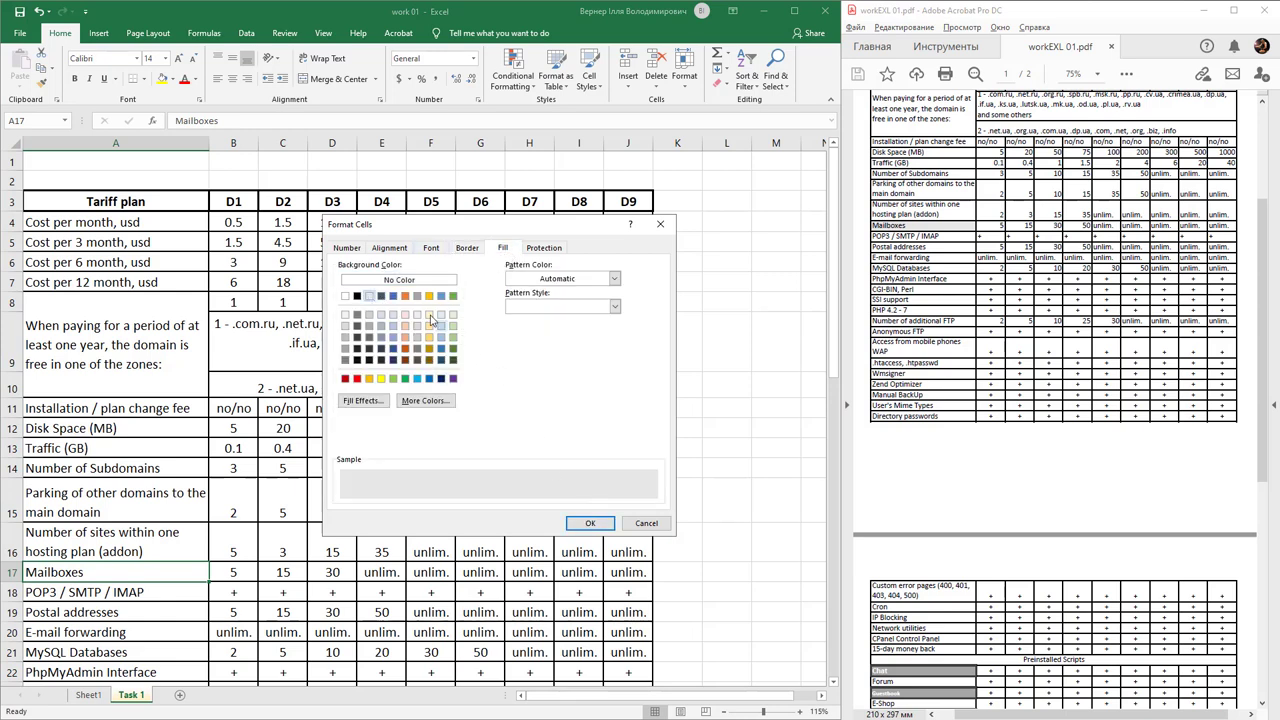
{"action": "left_click", "coordinate": [590, 523]}
Apply the Check Cell style to the Chat cell A42, following the shading of the Preinstalled Scripts section in the PDF assignment.
{"action": "scroll", "coordinate": [268, 482], "scroll_direction": "down", "scroll_amount": 5}
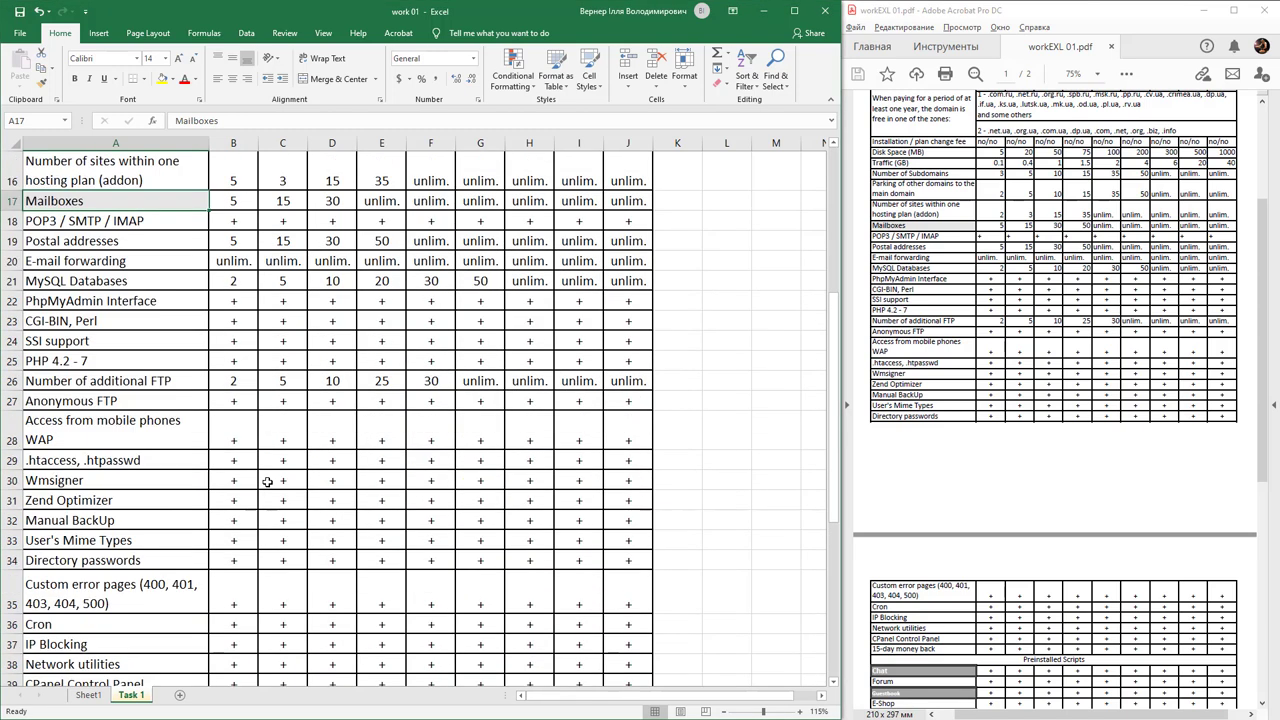
{"action": "left_click", "coordinate": [960, 592]}
{"action": "scroll", "coordinate": [960, 592], "scroll_direction": "down", "scroll_amount": 5}
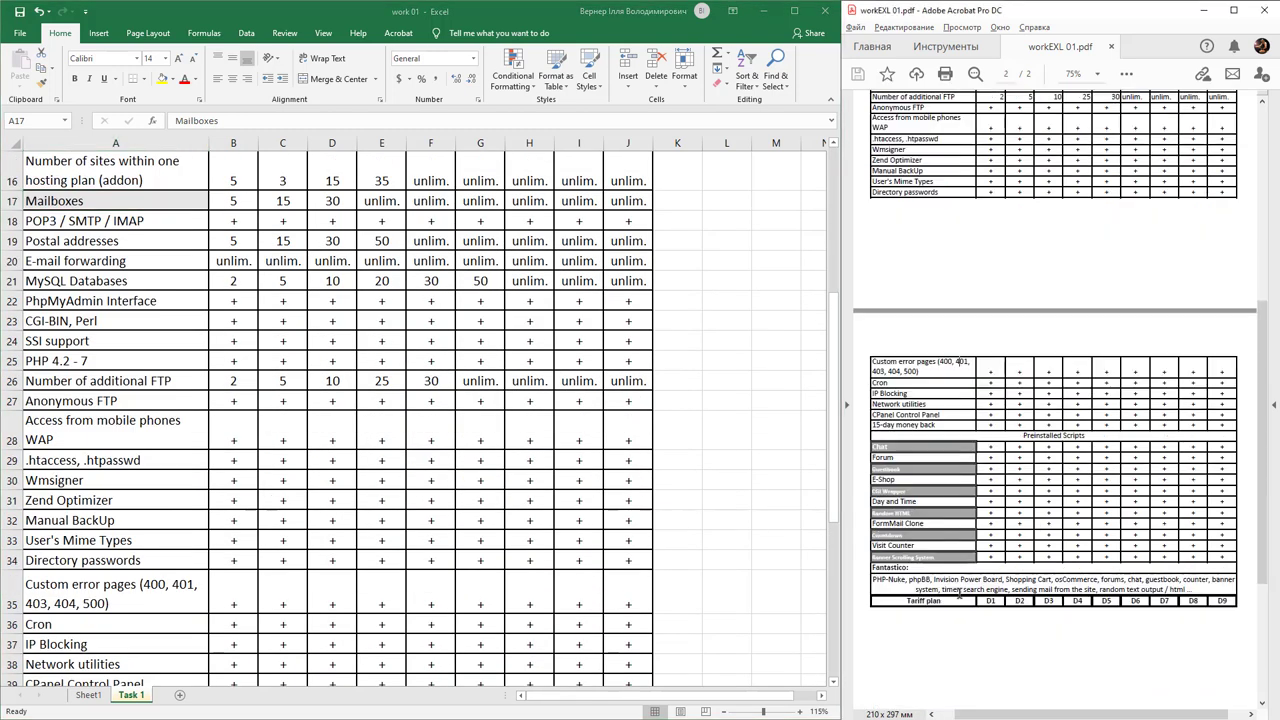
{"action": "scroll", "coordinate": [148, 492], "scroll_direction": "down", "scroll_amount": 7}
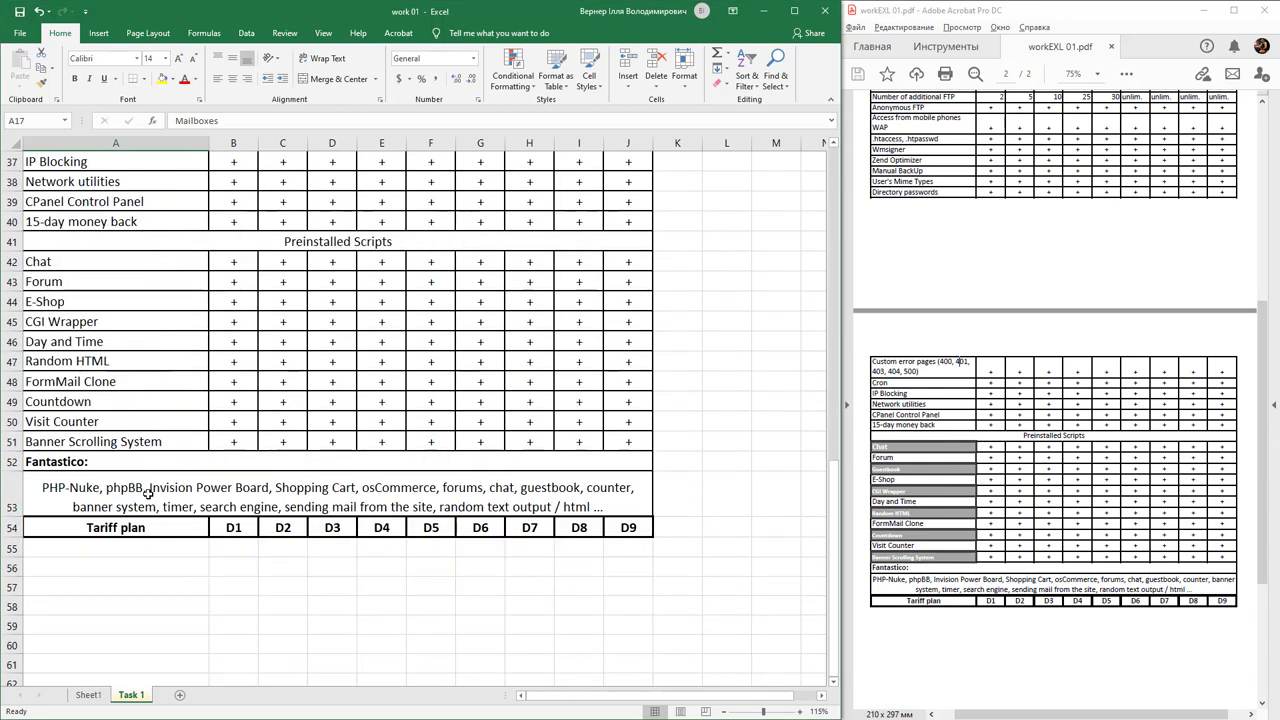
{"action": "left_click", "coordinate": [79, 259]}
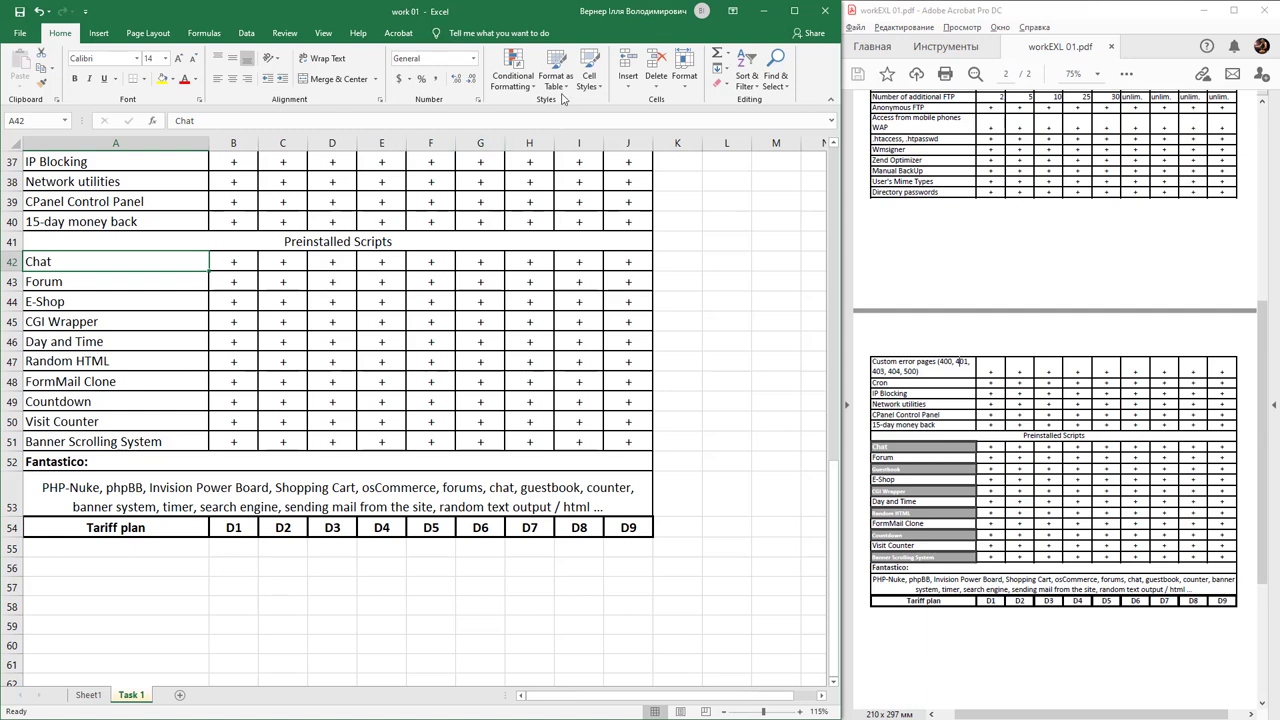
{"action": "left_click", "coordinate": [562, 95]}
{"action": "left_click", "coordinate": [562, 95]}
{"action": "left_click", "coordinate": [590, 82]}
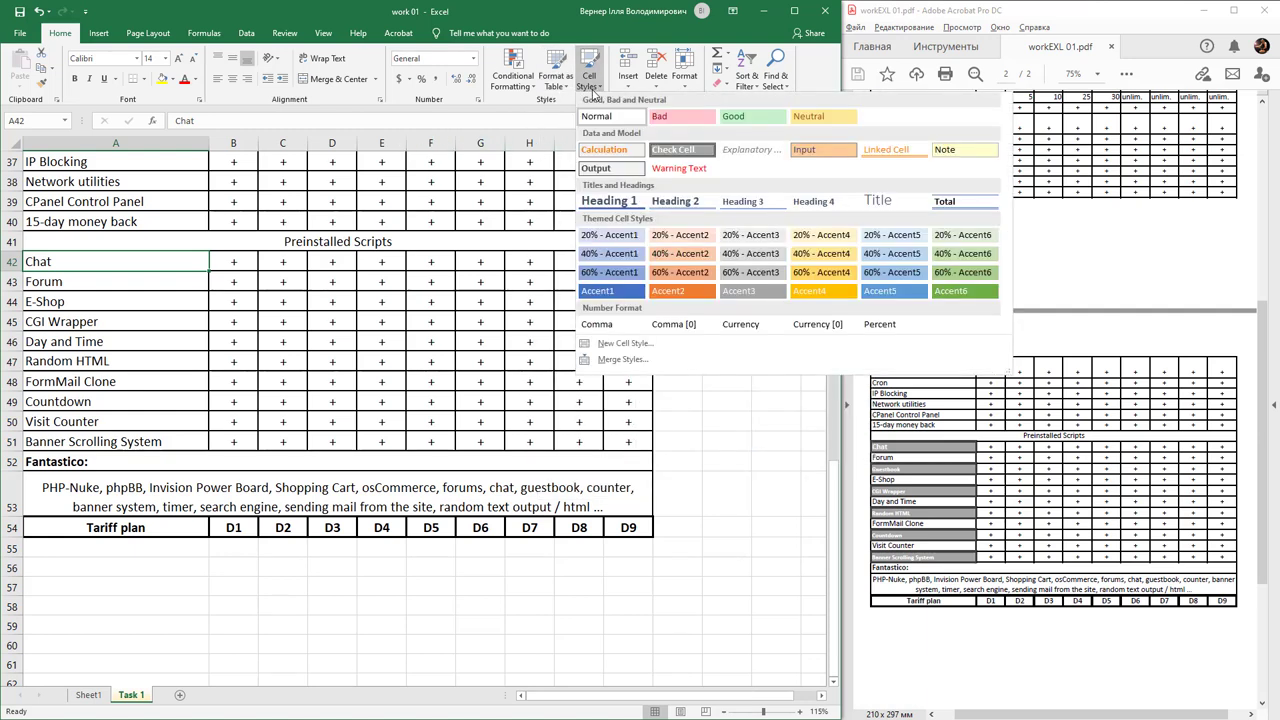
{"action": "left_click", "coordinate": [686, 153]}
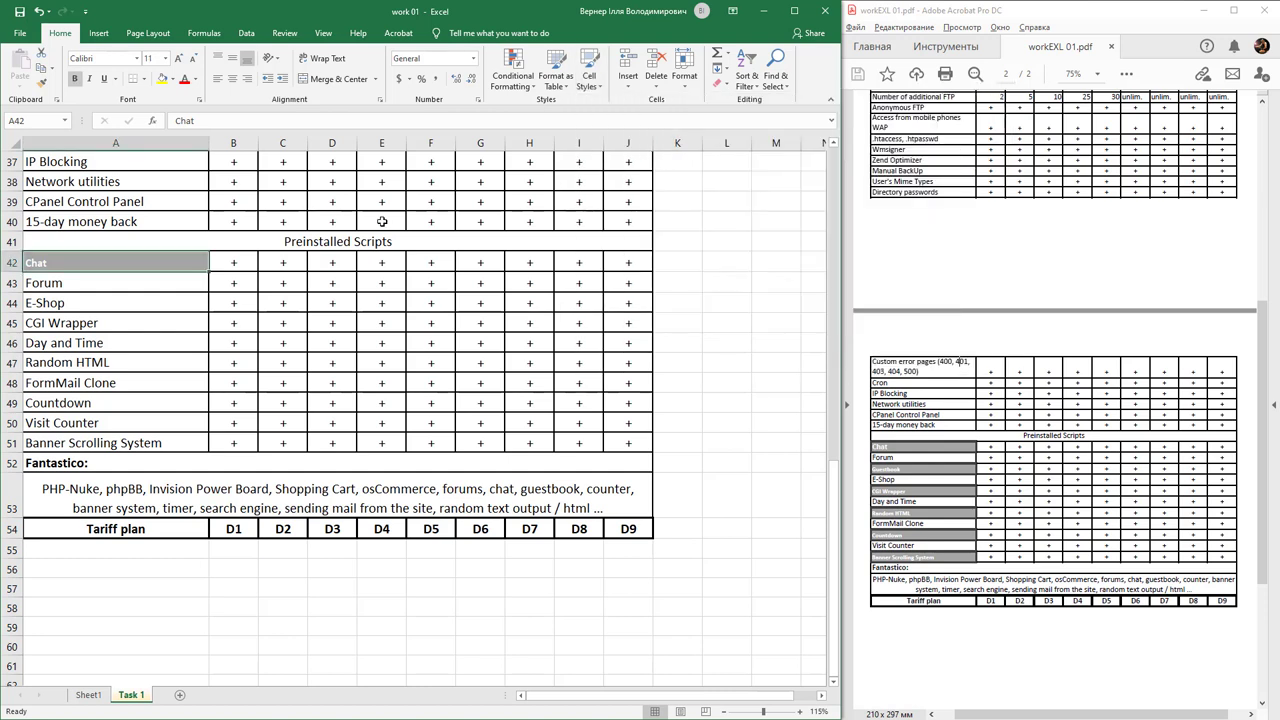
Apply the Check Cell style to the E-Shop cell A44 and the Day and Time cell A46.
{"action": "left_click", "coordinate": [167, 299]}
{"action": "left_click", "coordinate": [589, 76]}
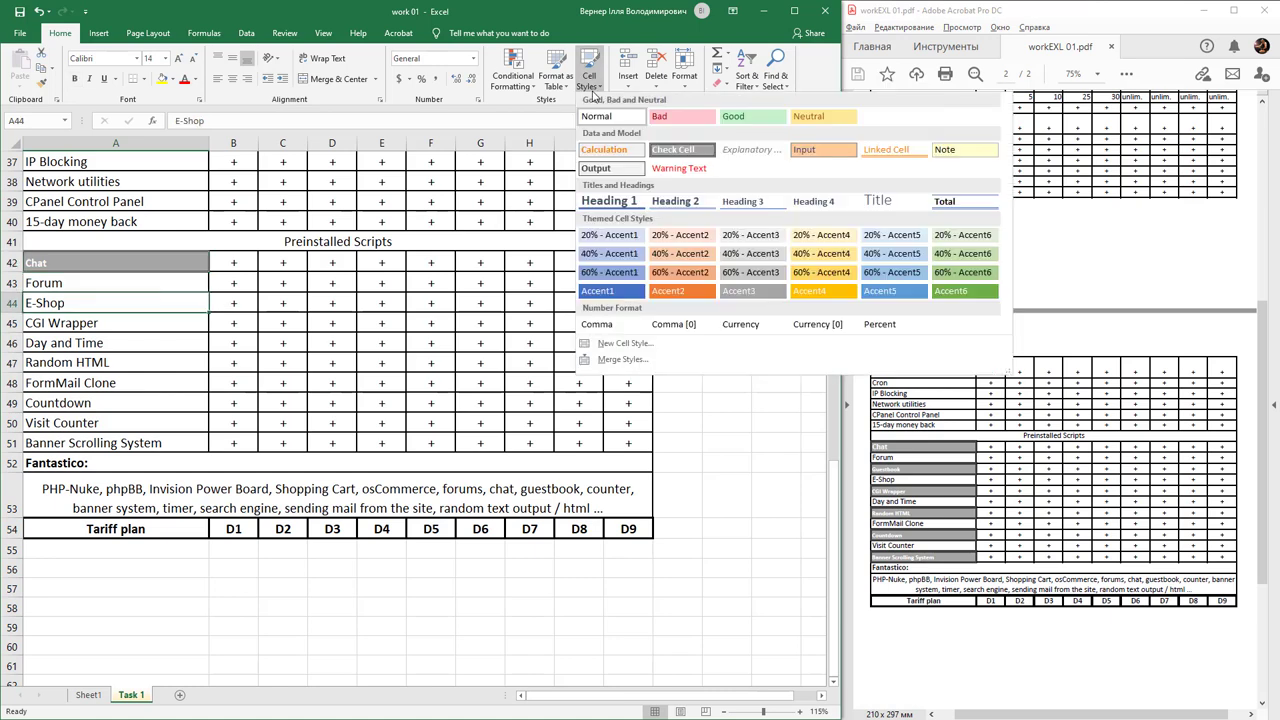
{"action": "left_click", "coordinate": [705, 149]}
{"action": "left_click", "coordinate": [163, 345]}
{"action": "left_click", "coordinate": [590, 88]}
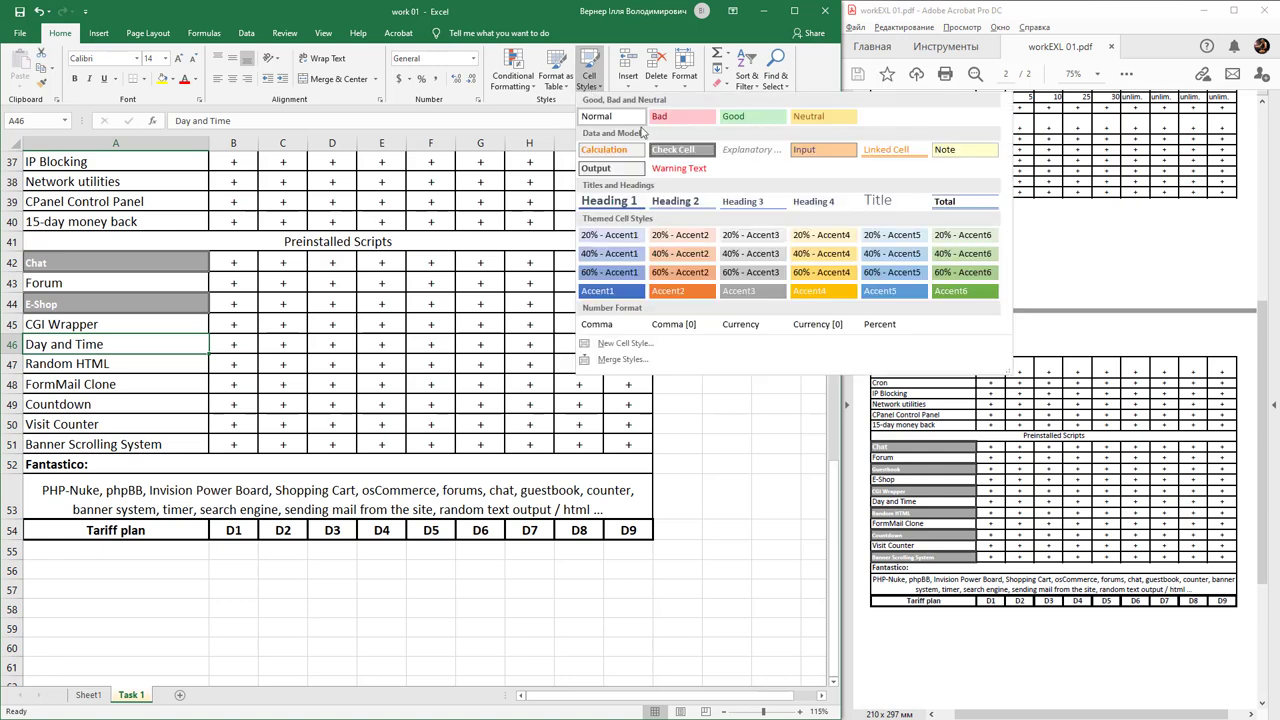
{"action": "left_click", "coordinate": [672, 156]}
Apply the Check Cell style to the FormMail Clone cell A48 and the Visit Counter cell A50.
{"action": "left_click", "coordinate": [167, 393]}
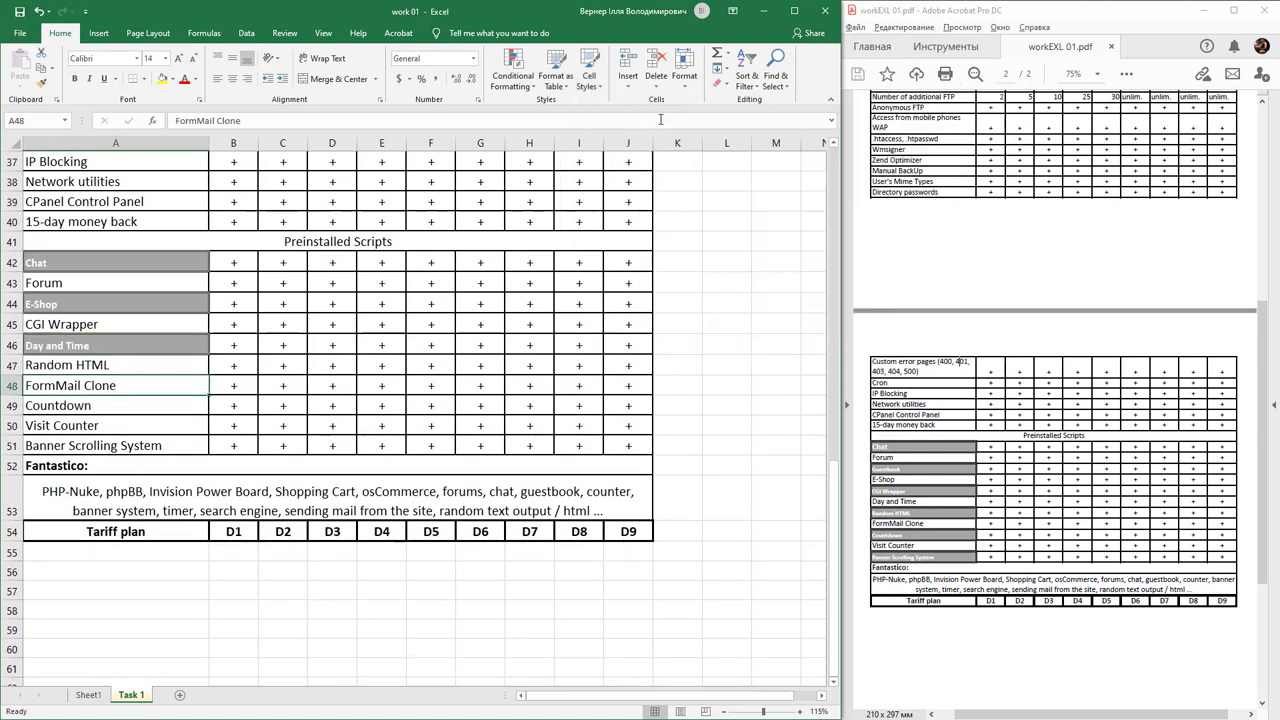
{"action": "left_click", "coordinate": [589, 82]}
{"action": "left_click", "coordinate": [672, 149]}
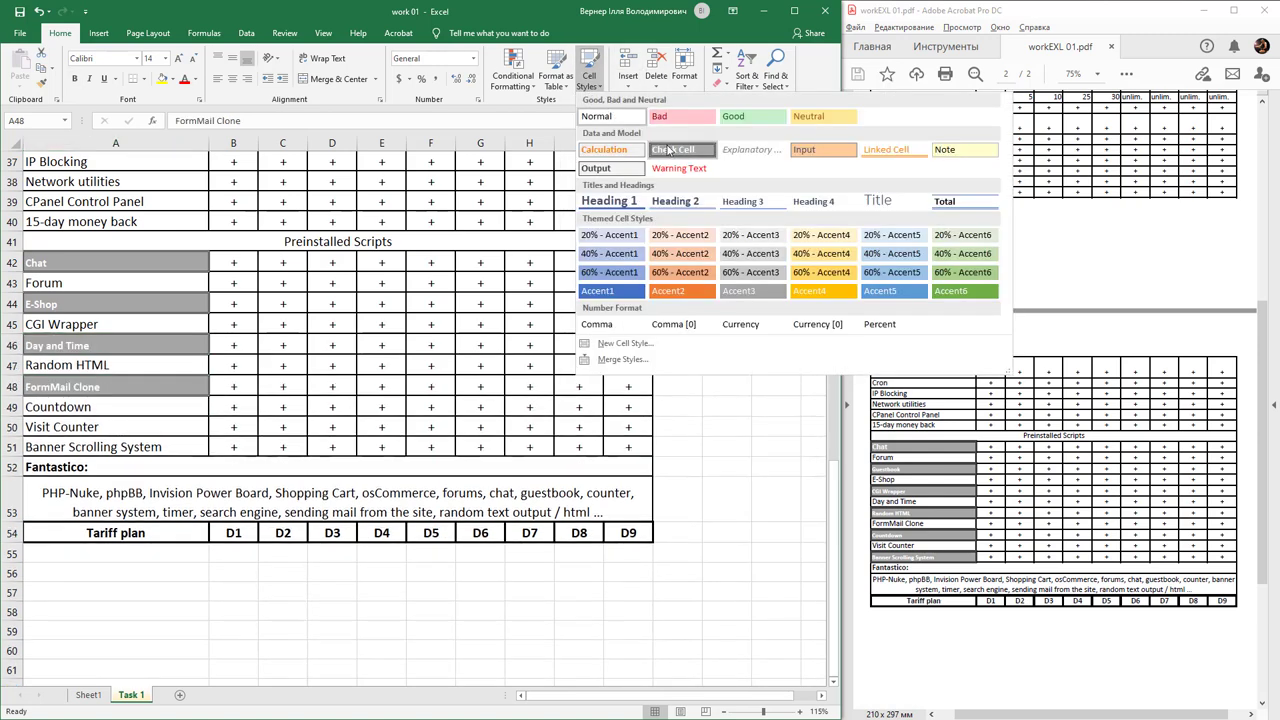
{"action": "left_click", "coordinate": [138, 426]}
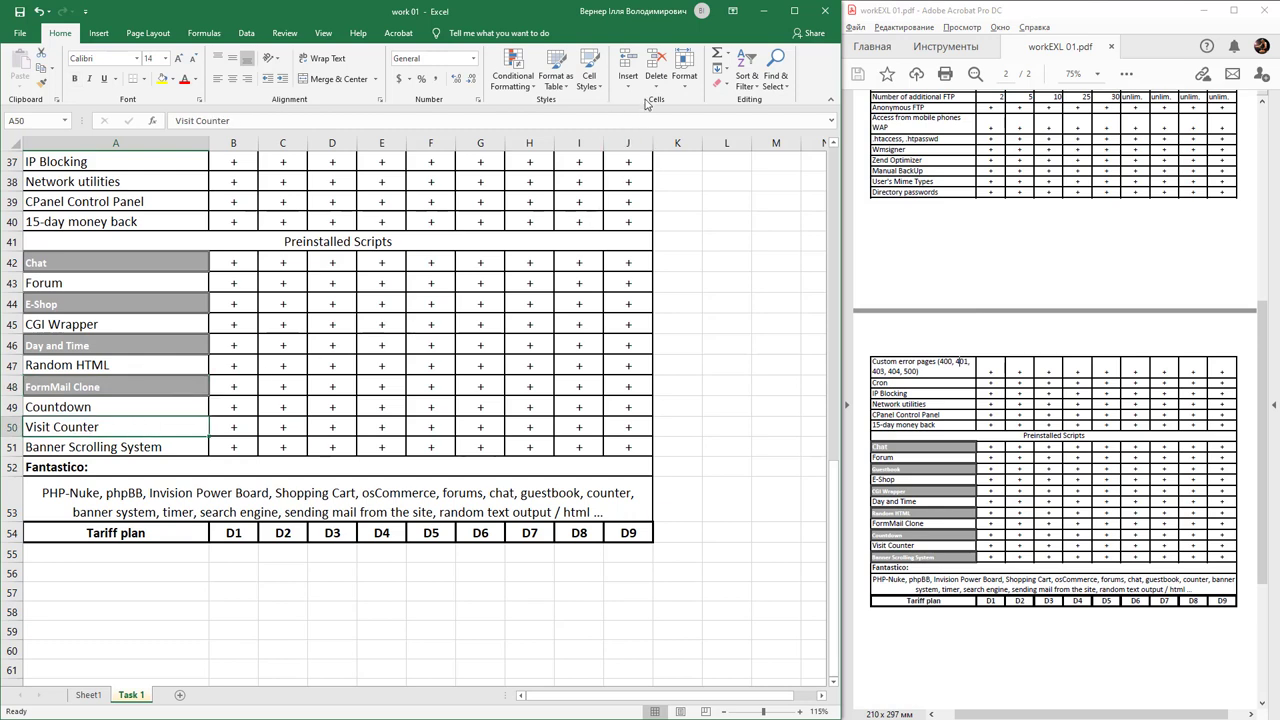
{"action": "left_click", "coordinate": [591, 93]}
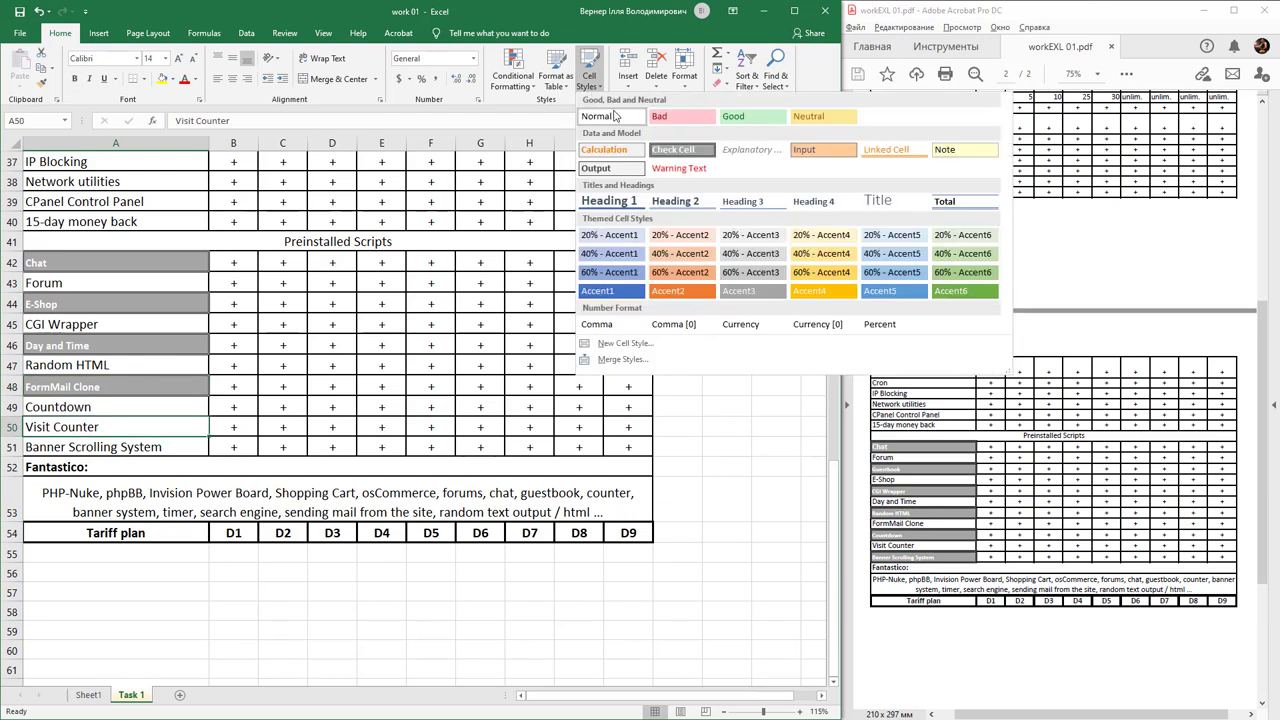
{"action": "left_click", "coordinate": [669, 147]}
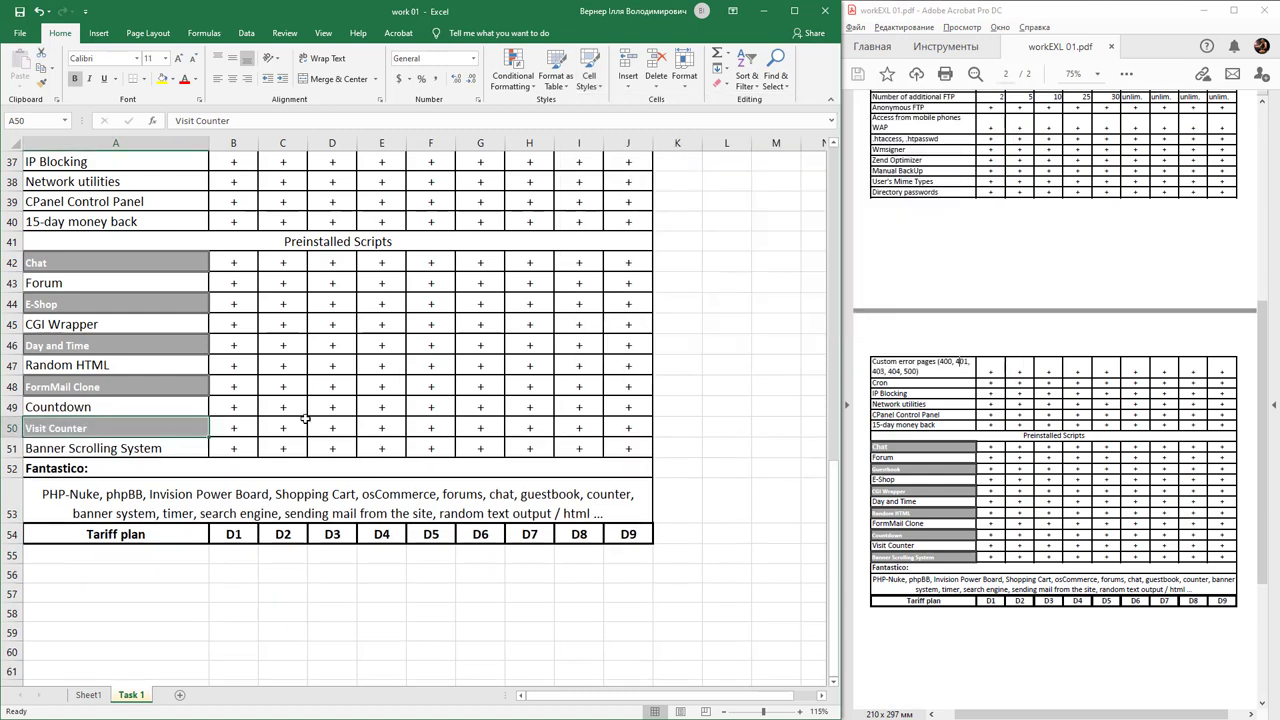
{"action": "left_click", "coordinate": [285, 472]}
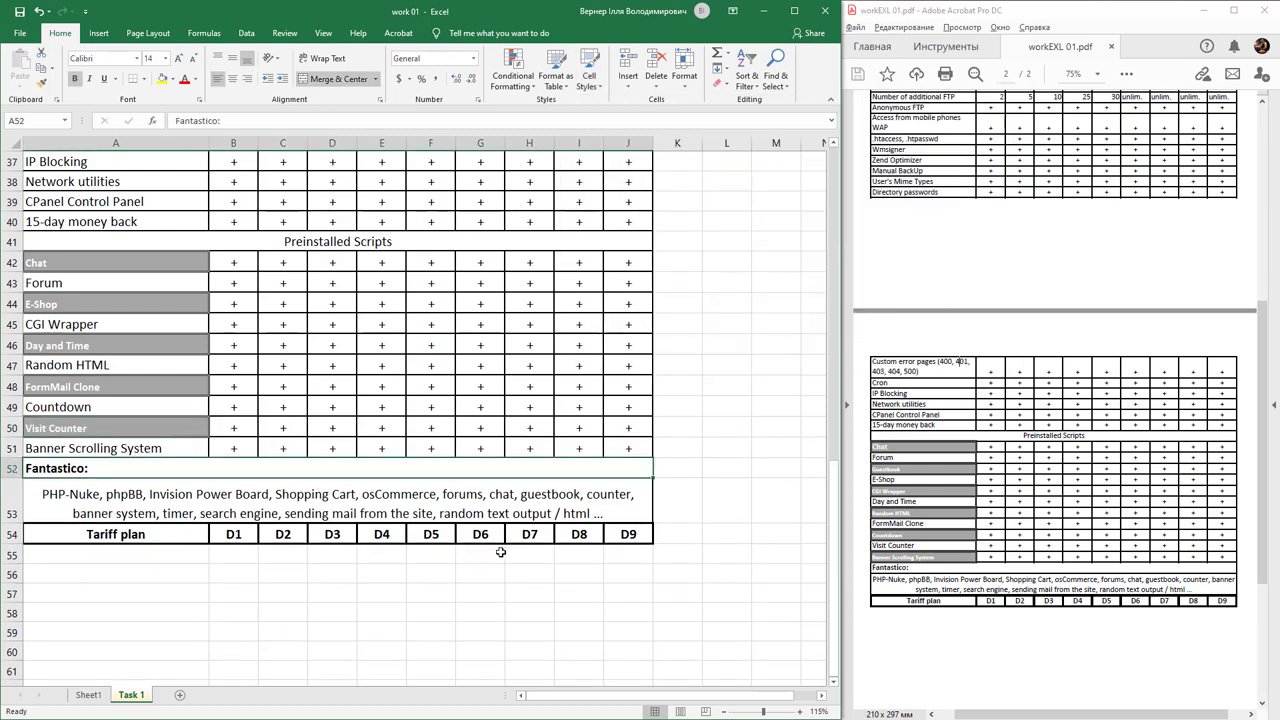
In Paint, draw a closed freehand logo silhouette with a thick brown brush, modelled on the logo in the PDF assignment.
{"action": "scroll", "coordinate": [463, 425], "scroll_direction": "up", "scroll_amount": 12}
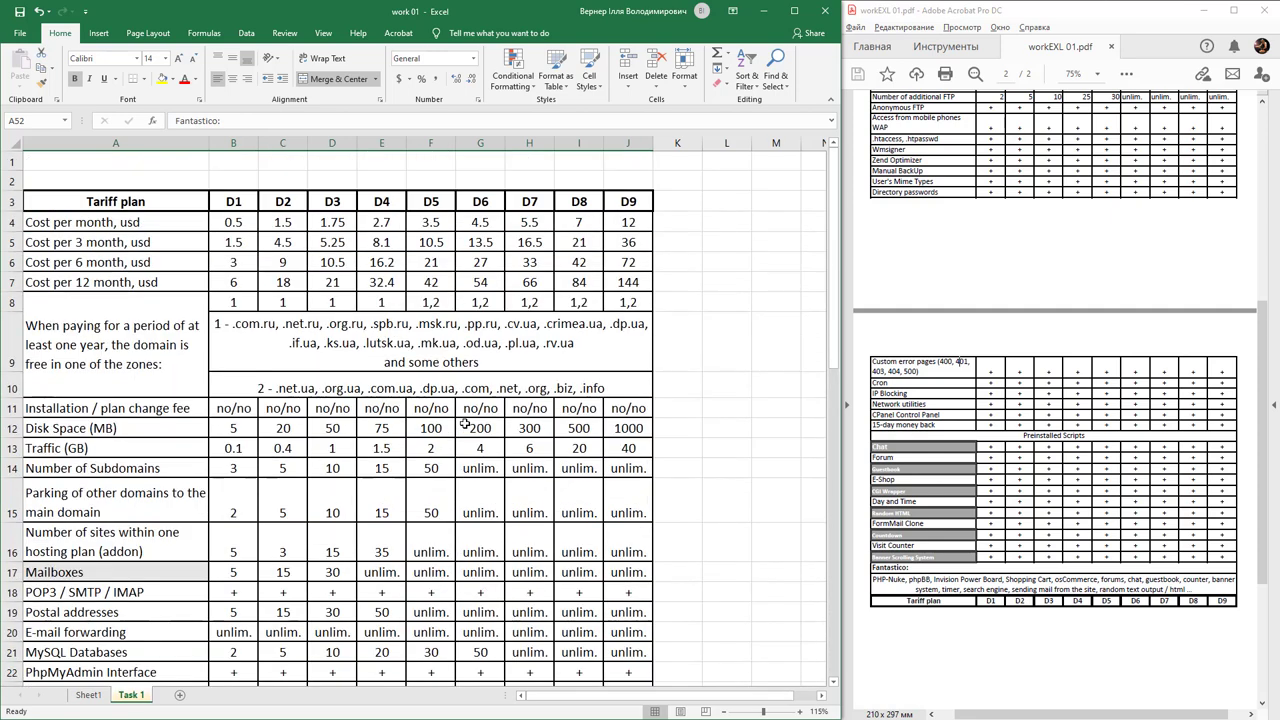
{"action": "scroll", "coordinate": [935, 347], "scroll_direction": "up", "scroll_amount": 3}
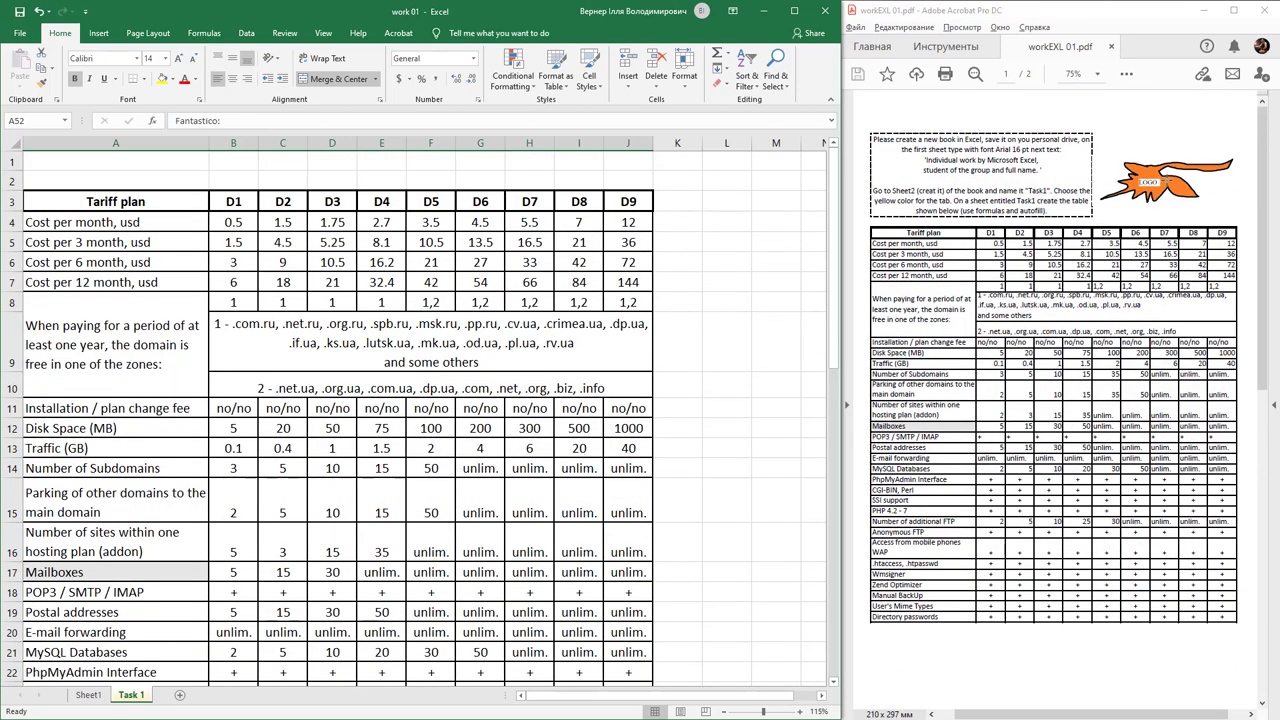
{"action": "scroll", "coordinate": [1165, 178], "scroll_direction": "up", "scroll_amount": 3}
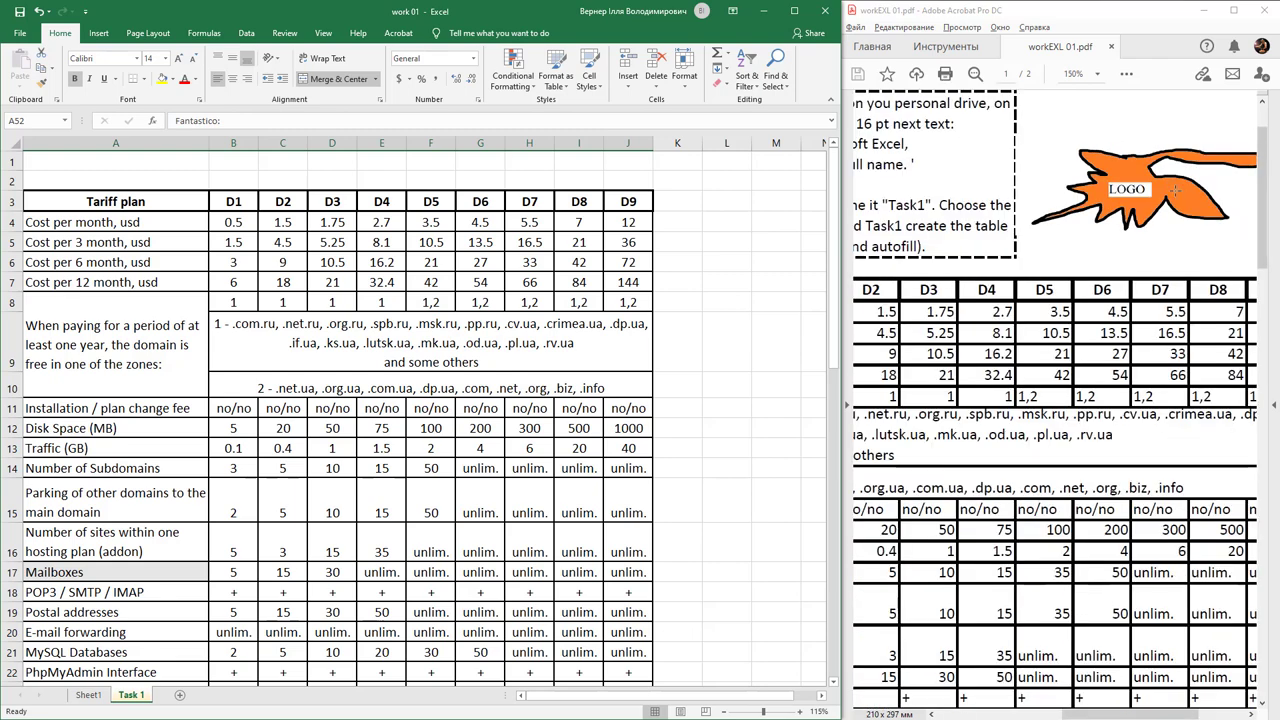
{"action": "left_click", "coordinate": [1027, 718]}
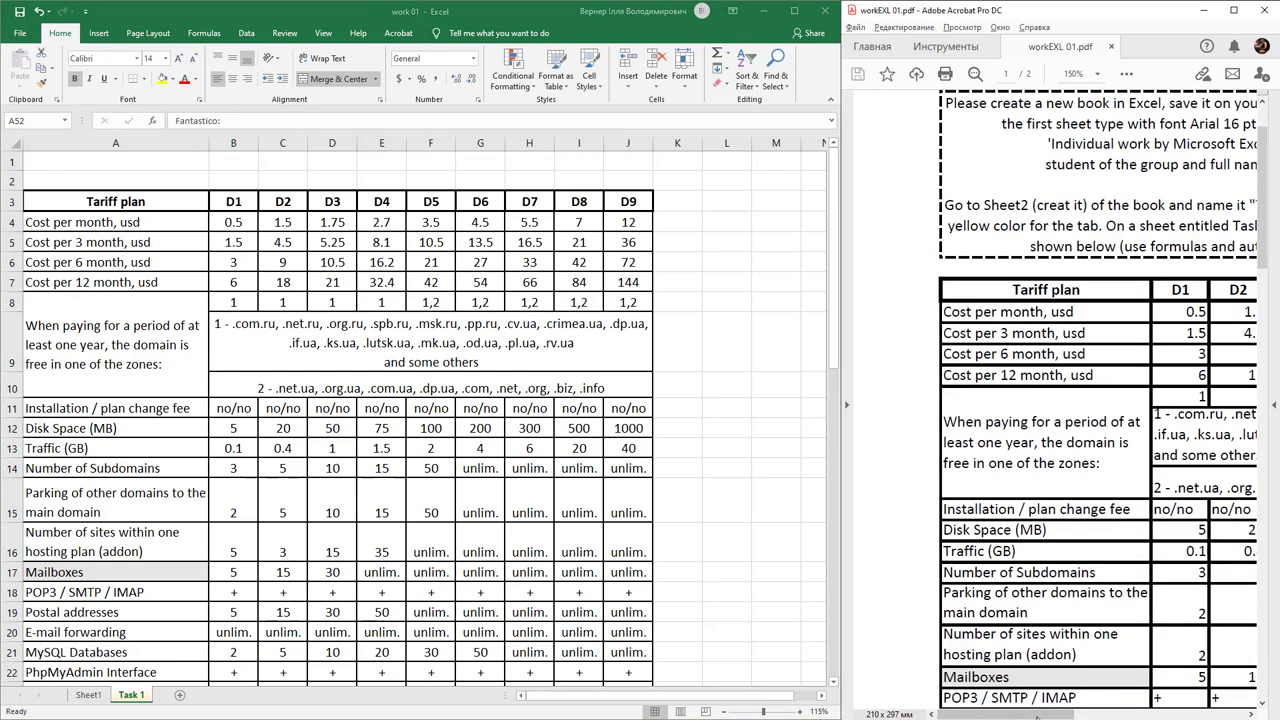
{"action": "left_click", "coordinate": [1104, 715]}
{"action": "left_click_drag", "start_coordinate": [1150, 715], "coordinate": [1166, 715]}
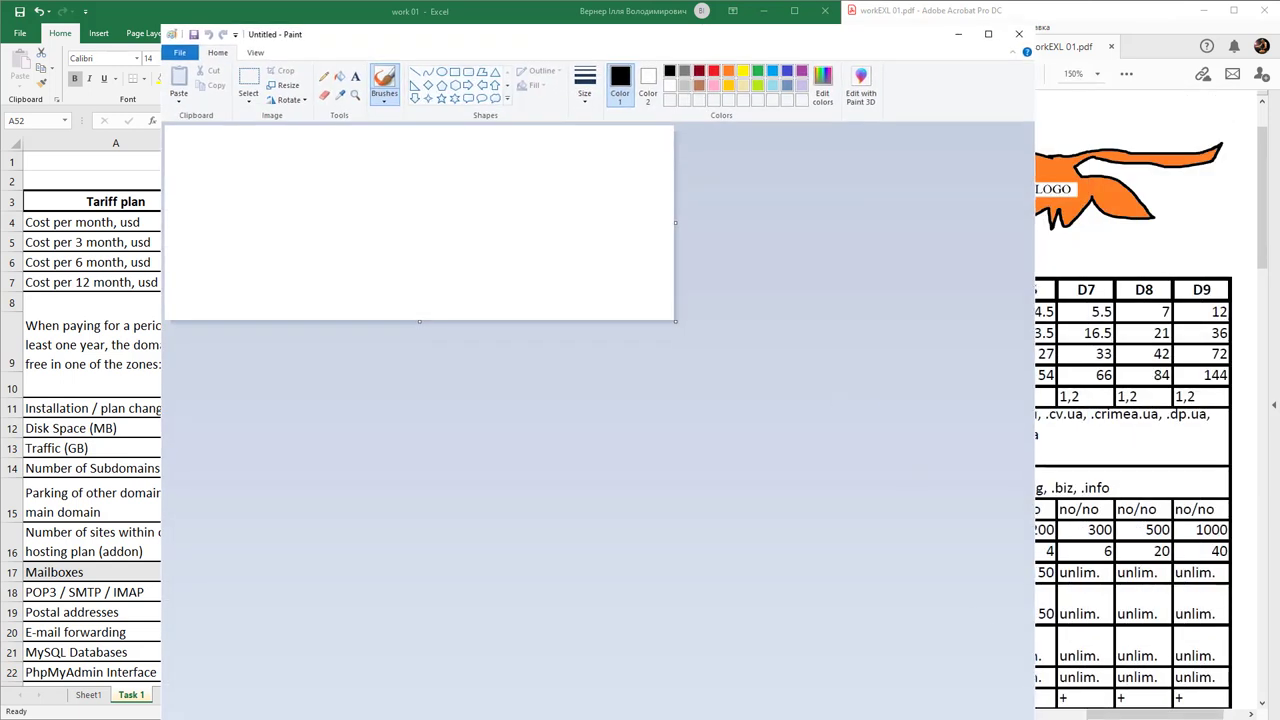
{"action": "left_click", "coordinate": [383, 80]}
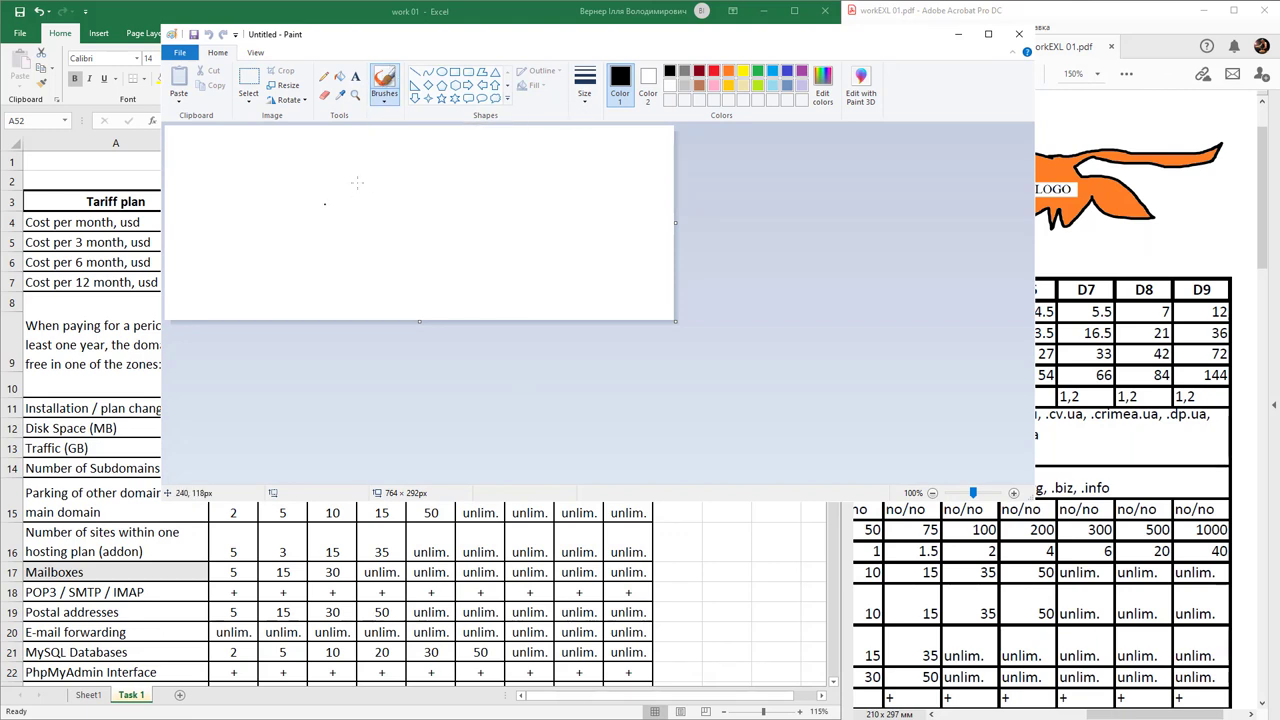
{"action": "left_click", "coordinate": [585, 90]}
{"action": "left_click", "coordinate": [602, 208]}
{"action": "left_click", "coordinate": [699, 86]}
{"action": "left_click_drag", "start_coordinate": [471, 58], "coordinate": [347, 109]}
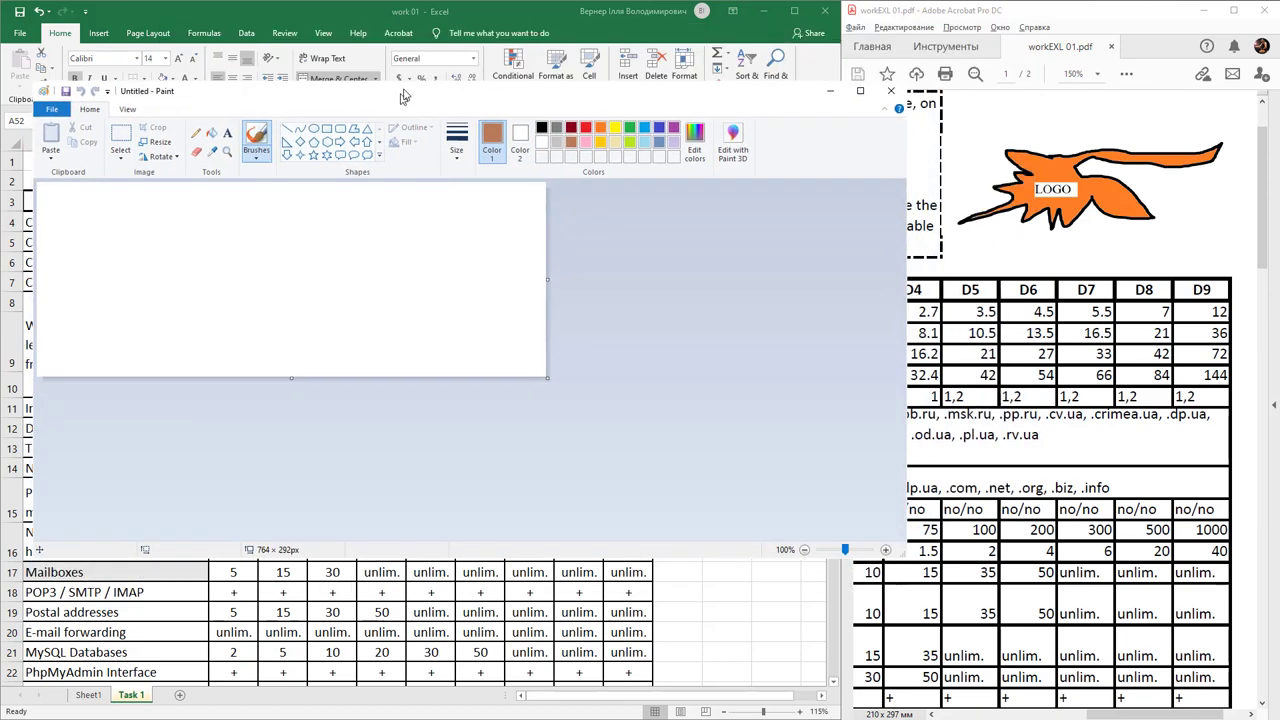
{"action": "mouse_move", "coordinate": [251, 228]}
{"action": "left_mouse_down"}
{"action": "mouse_move", "coordinate": [185, 240]}
{"action": "mouse_move", "coordinate": [145, 302]}
{"action": "mouse_move", "coordinate": [260, 322]}
{"action": "mouse_move", "coordinate": [419, 297]}
{"action": "mouse_move", "coordinate": [478, 202]}
{"action": "mouse_move", "coordinate": [302, 226]}
{"action": "left_mouse_up"}
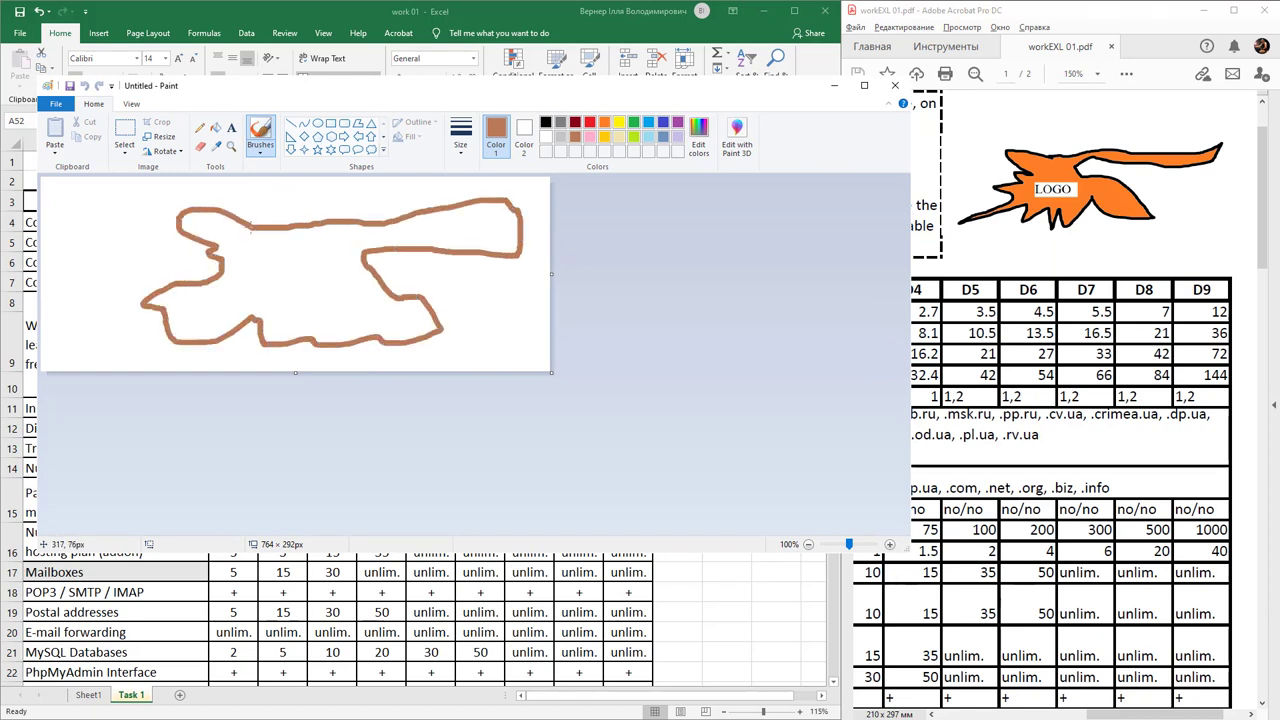
Fill the inside of the logo silhouette with light yellow.
{"action": "left_click", "coordinate": [215, 129]}
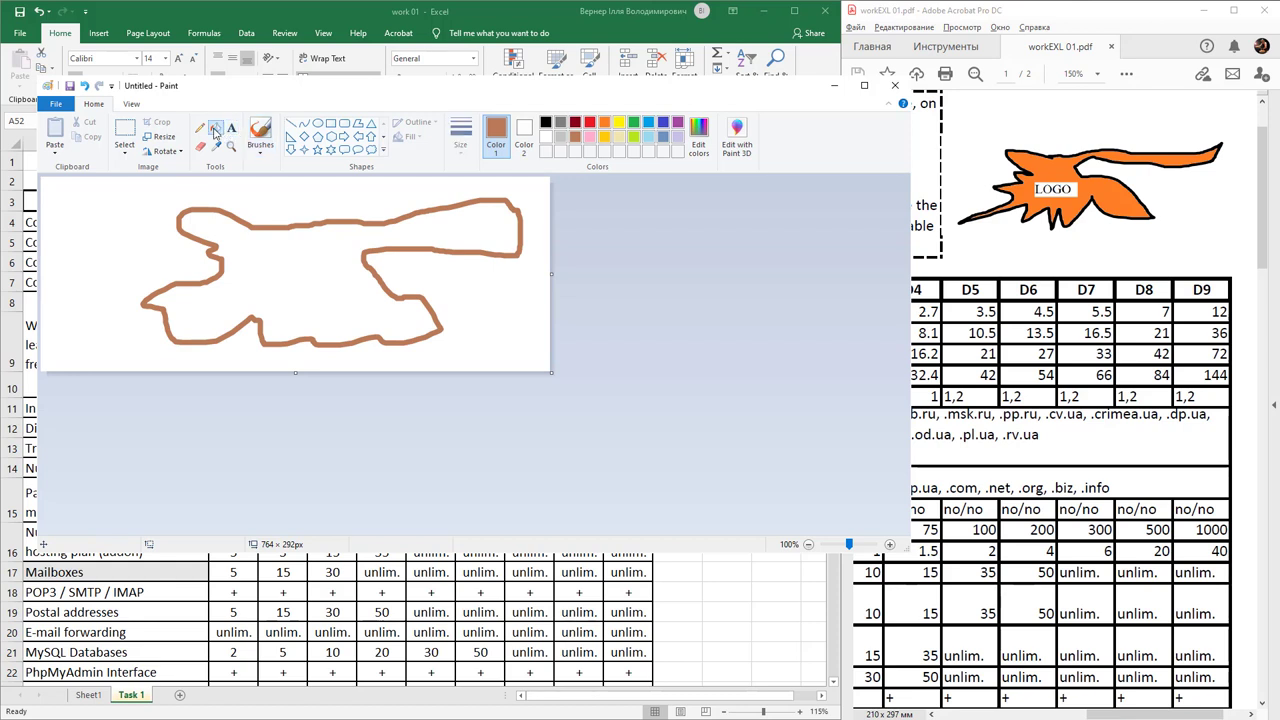
{"action": "left_click", "coordinate": [621, 139]}
{"action": "left_click", "coordinate": [352, 240]}
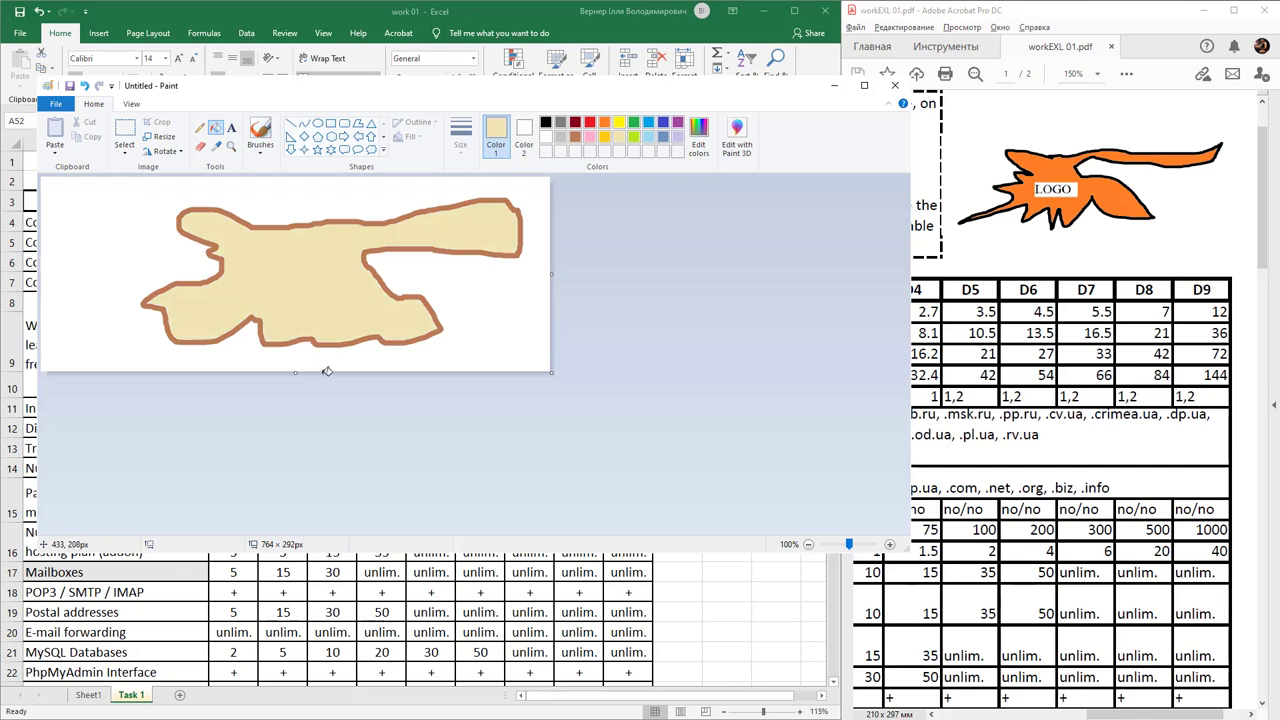
Add the text LOGO in black inside the silhouette and narrow its text box to fit the word.
{"action": "left_click", "coordinate": [231, 128]}
{"action": "left_click", "coordinate": [245, 267]}
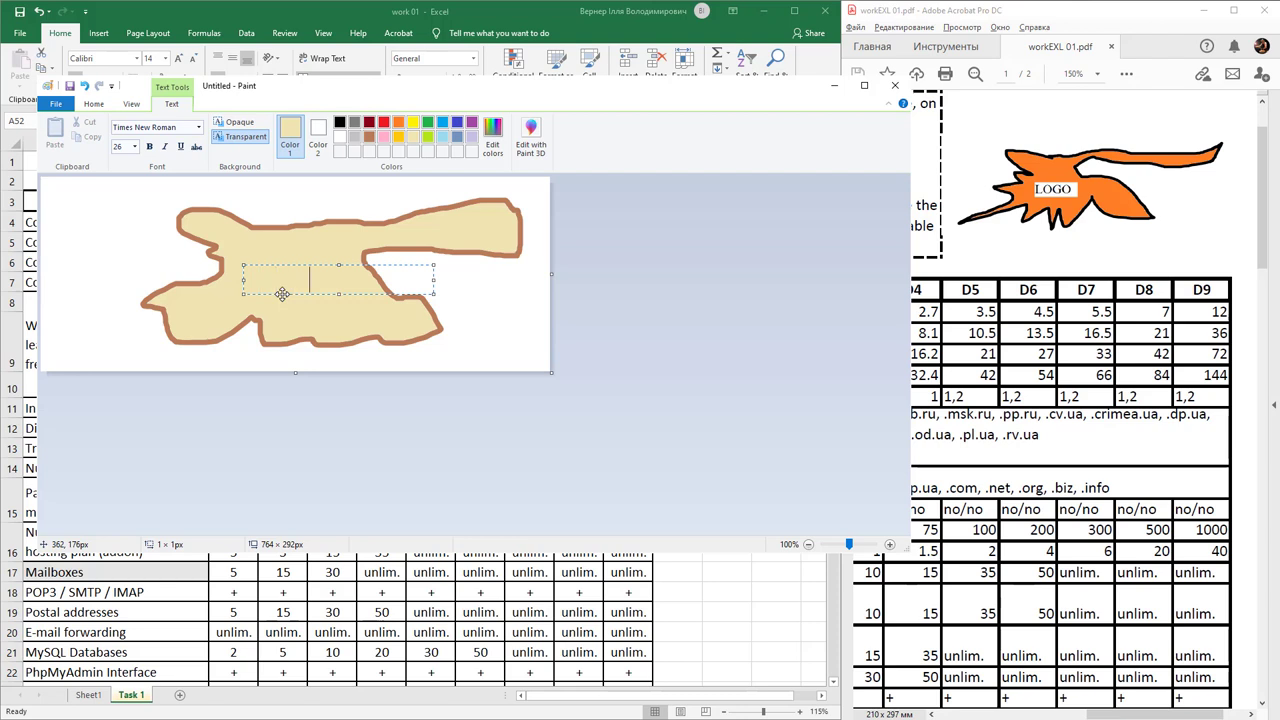
{"action": "key", "text": "ctrl+a"}
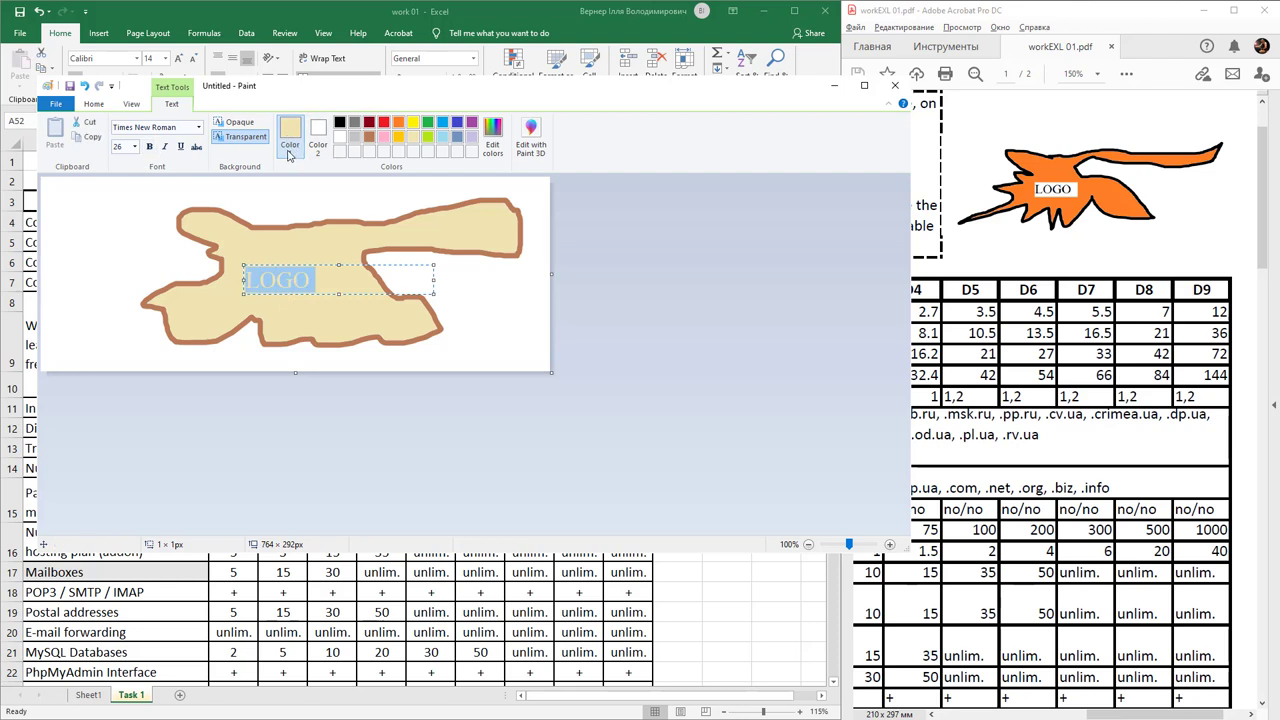
{"action": "left_click", "coordinate": [339, 121]}
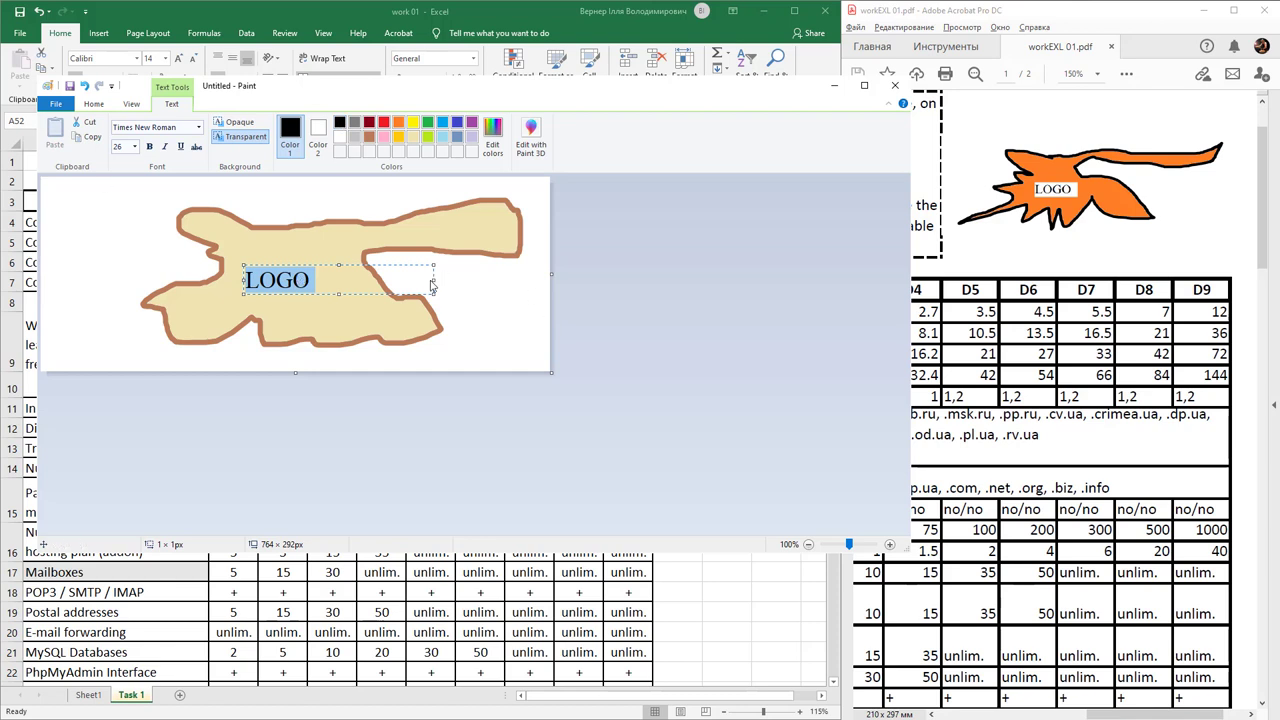
{"action": "left_click_drag", "start_coordinate": [433, 278], "coordinate": [344, 279]}
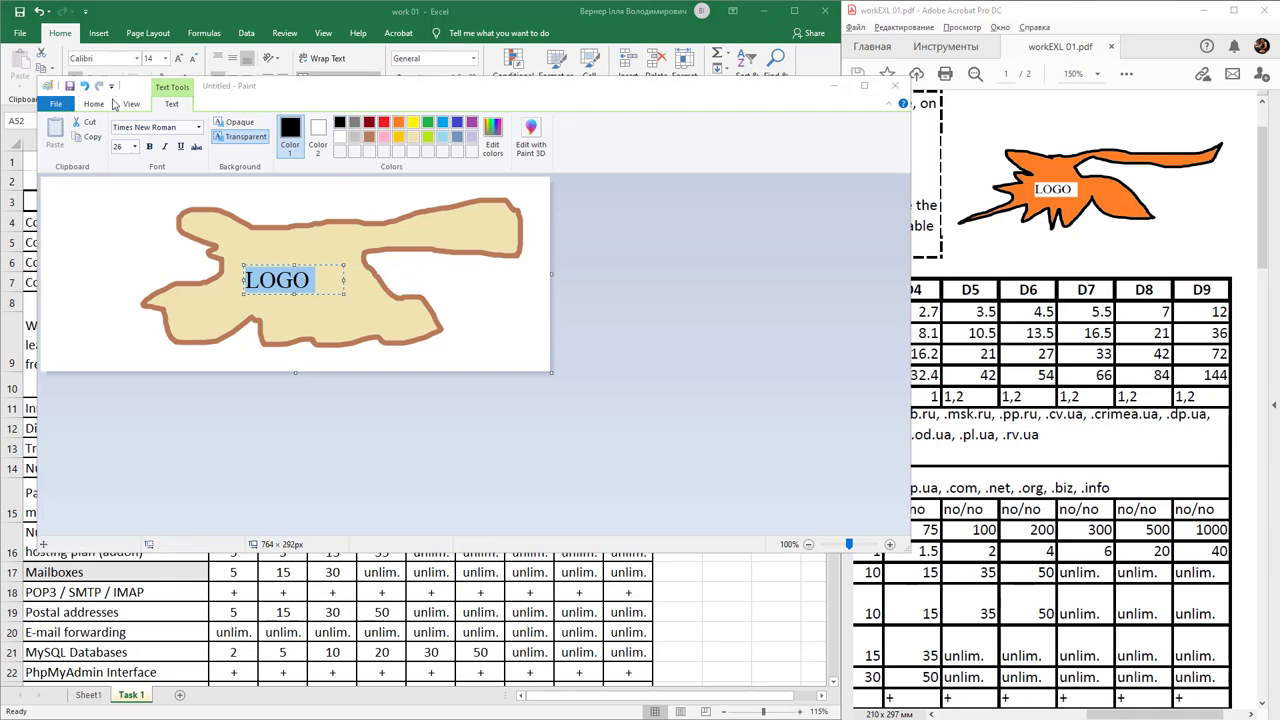
Save the drawing to the Desktop as the PNG file logo, replacing the existing file, and close Paint.
{"action": "left_click", "coordinate": [69, 86]}
{"action": "left_click", "coordinate": [632, 265]}
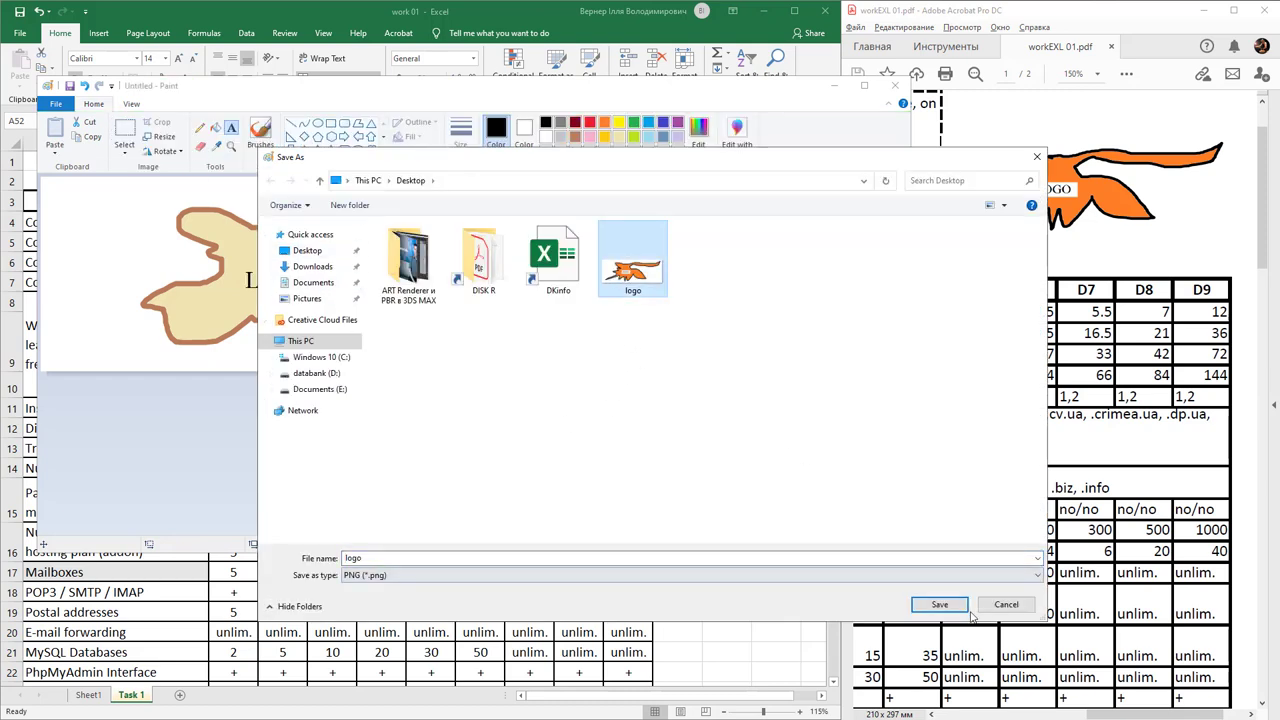
{"action": "left_click", "coordinate": [940, 605]}
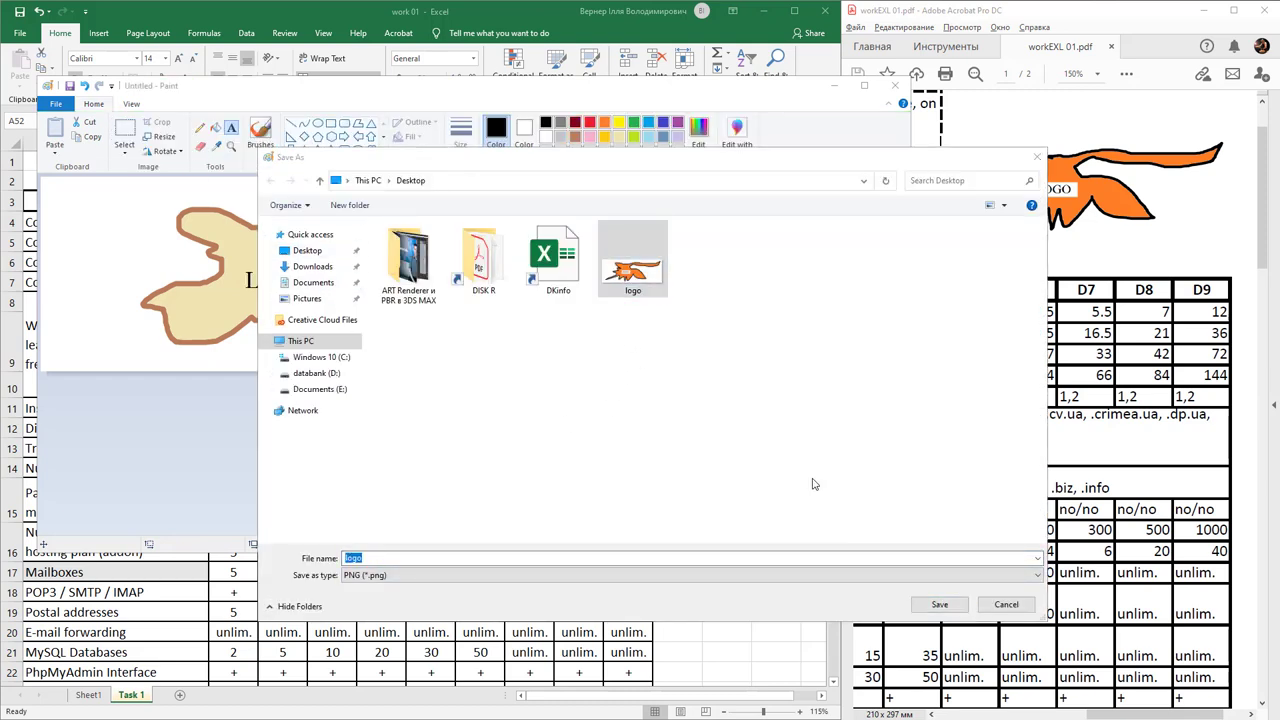
{"action": "left_click", "coordinate": [818, 398]}
{"action": "left_click", "coordinate": [895, 85]}
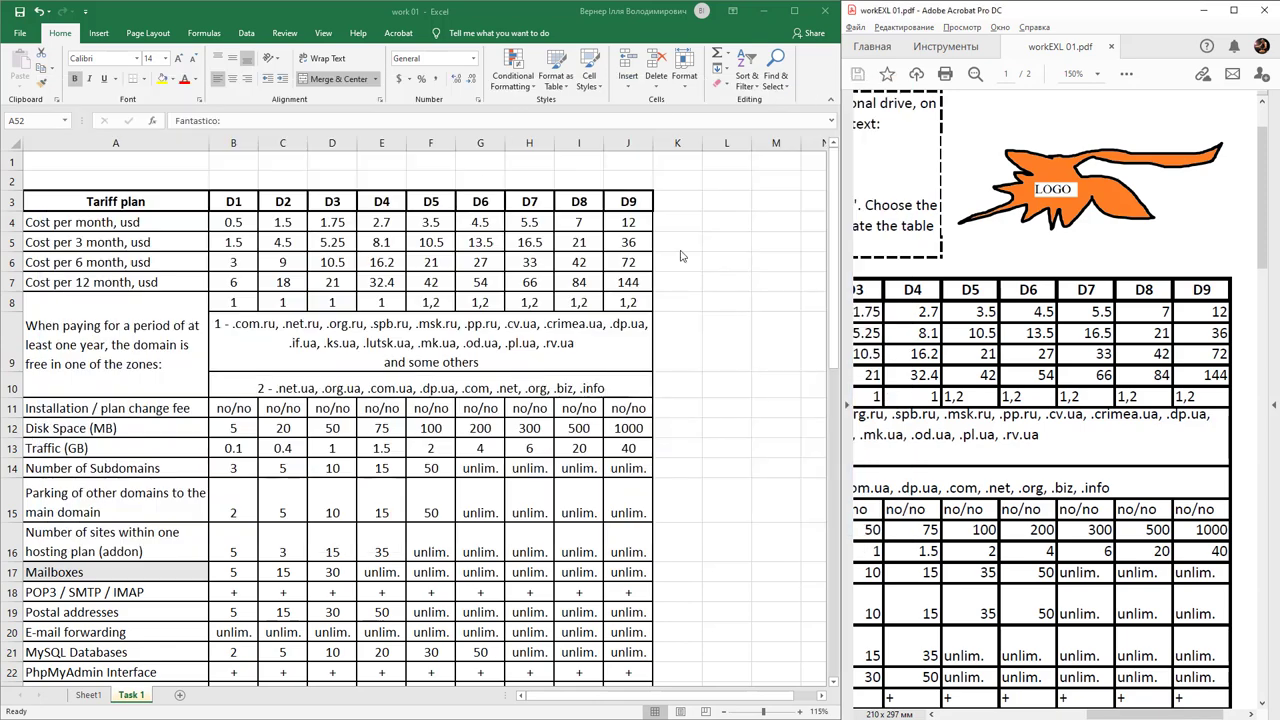
In Excel, insert the logo picture from the Desktop into the Task 1 sheet at cell J1.
{"action": "left_click", "coordinate": [622, 165]}
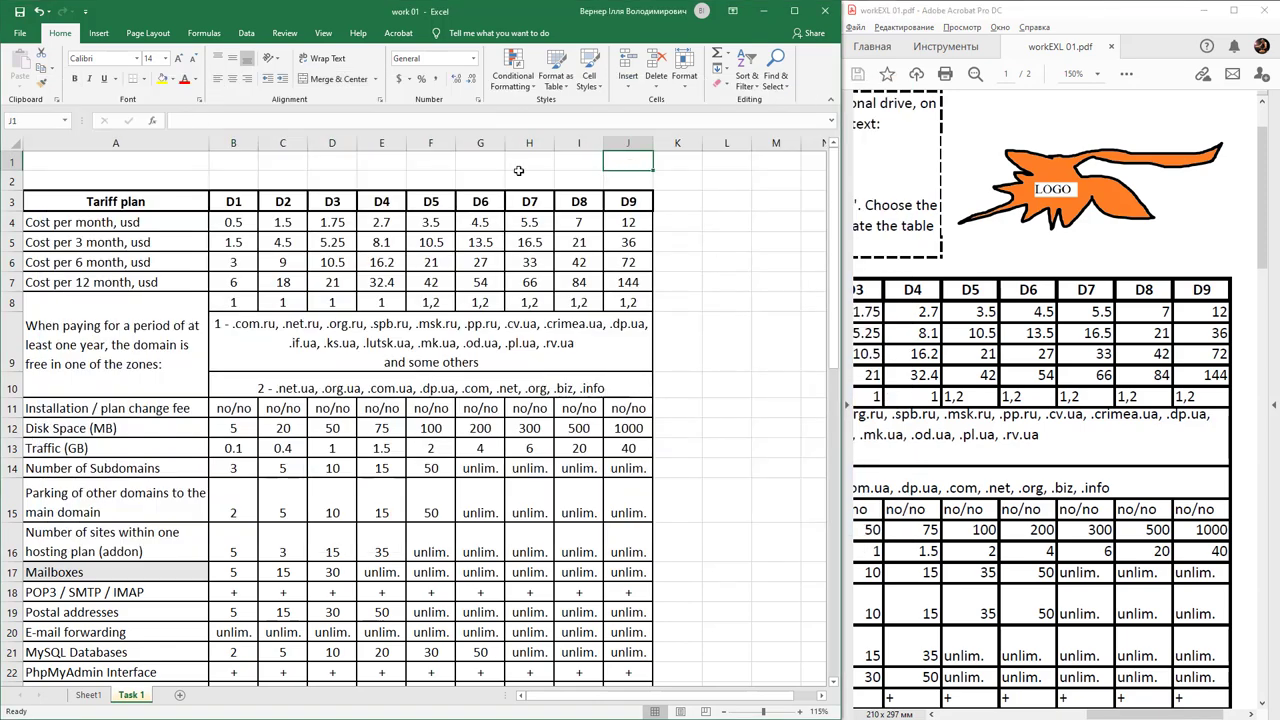
{"action": "left_click", "coordinate": [98, 33]}
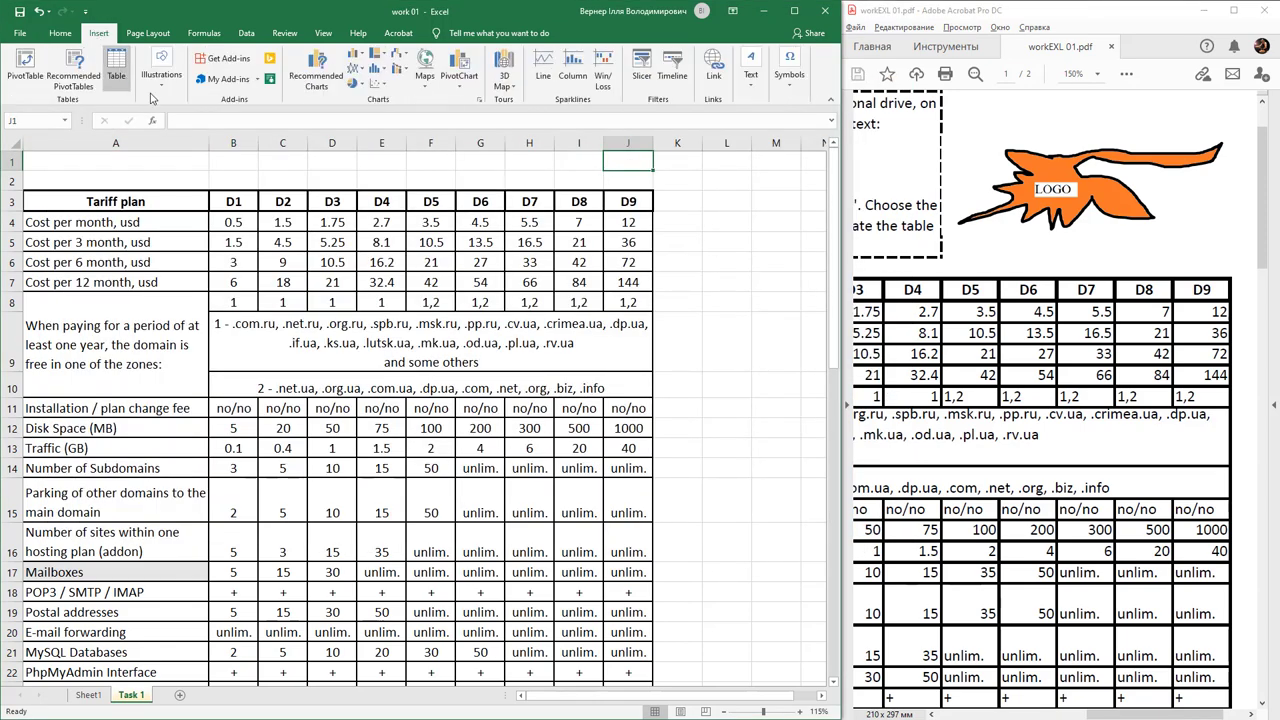
{"action": "left_click", "coordinate": [159, 102]}
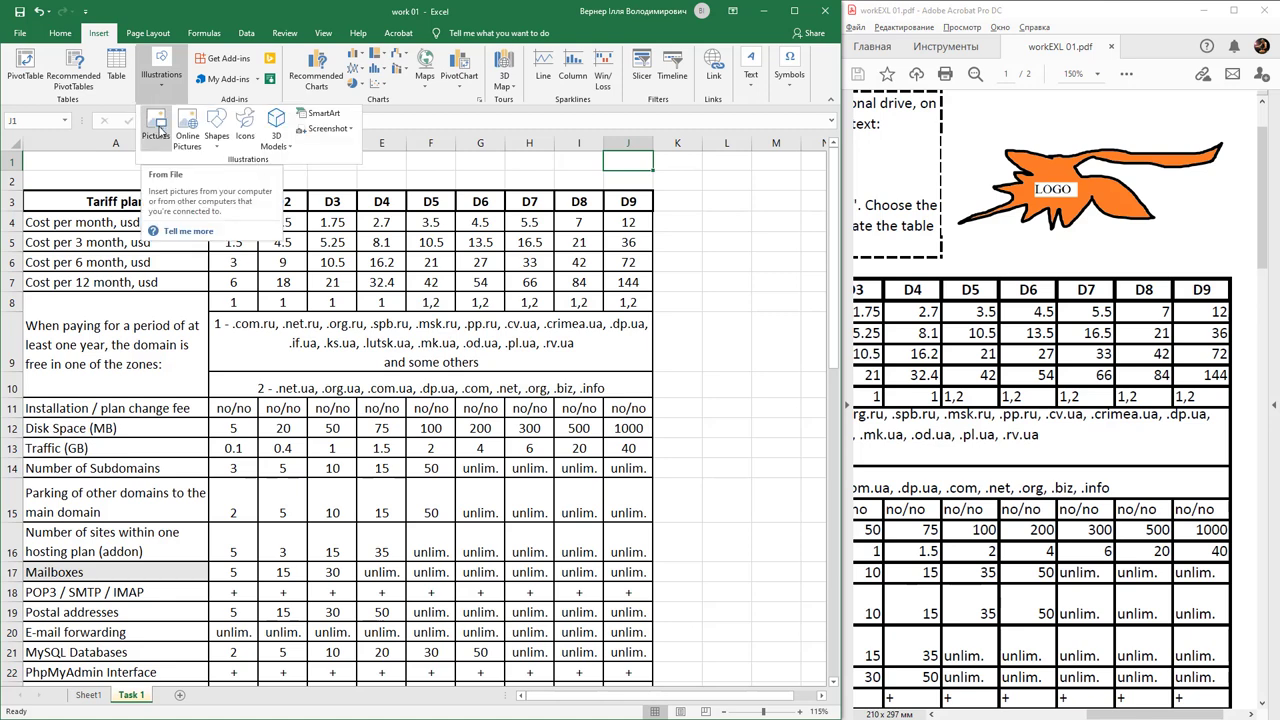
{"action": "left_click", "coordinate": [157, 128]}
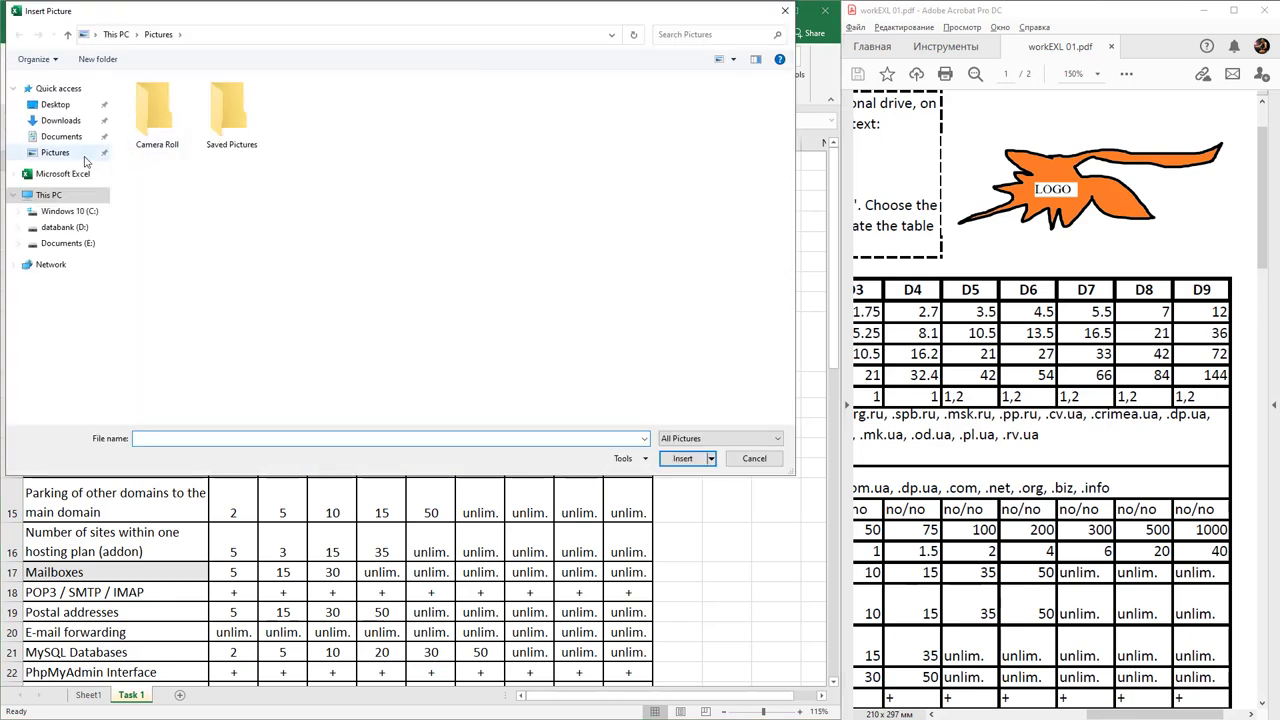
{"action": "left_click", "coordinate": [55, 104]}
{"action": "double_click", "coordinate": [376, 141]}
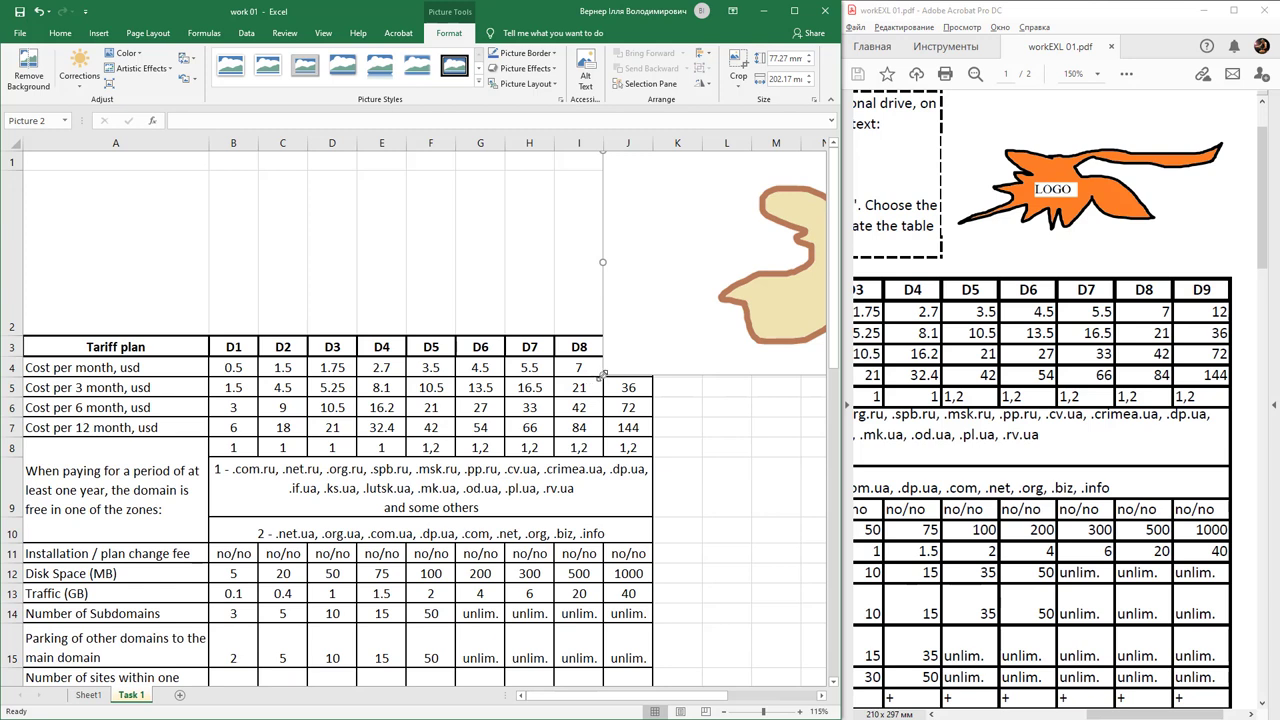
Shrink the logo picture and place it in the enlarged row 2 above the tariff table, over columns E to J.
{"action": "left_click_drag", "start_coordinate": [603, 374], "coordinate": [686, 342]}
{"action": "left_click_drag", "start_coordinate": [686, 263], "coordinate": [521, 273]}
{"action": "left_click_drag", "start_coordinate": [749, 220], "coordinate": [546, 270]}
{"action": "left_click", "coordinate": [712, 252]}
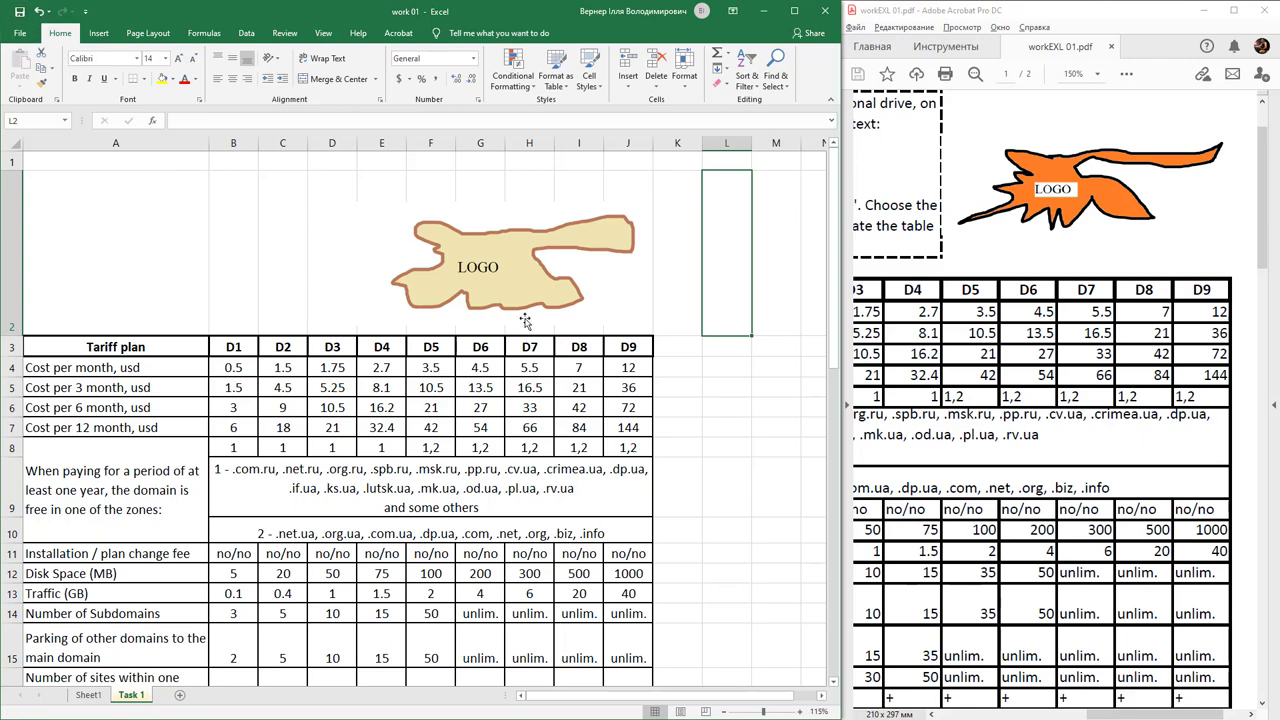
Review the finished tariff table on the Task 1 sheet down to its closing row.
{"action": "scroll", "coordinate": [524, 328], "scroll_direction": "down", "scroll_amount": 4}
{"action": "scroll", "coordinate": [524, 328], "scroll_direction": "down", "scroll_amount": 10}
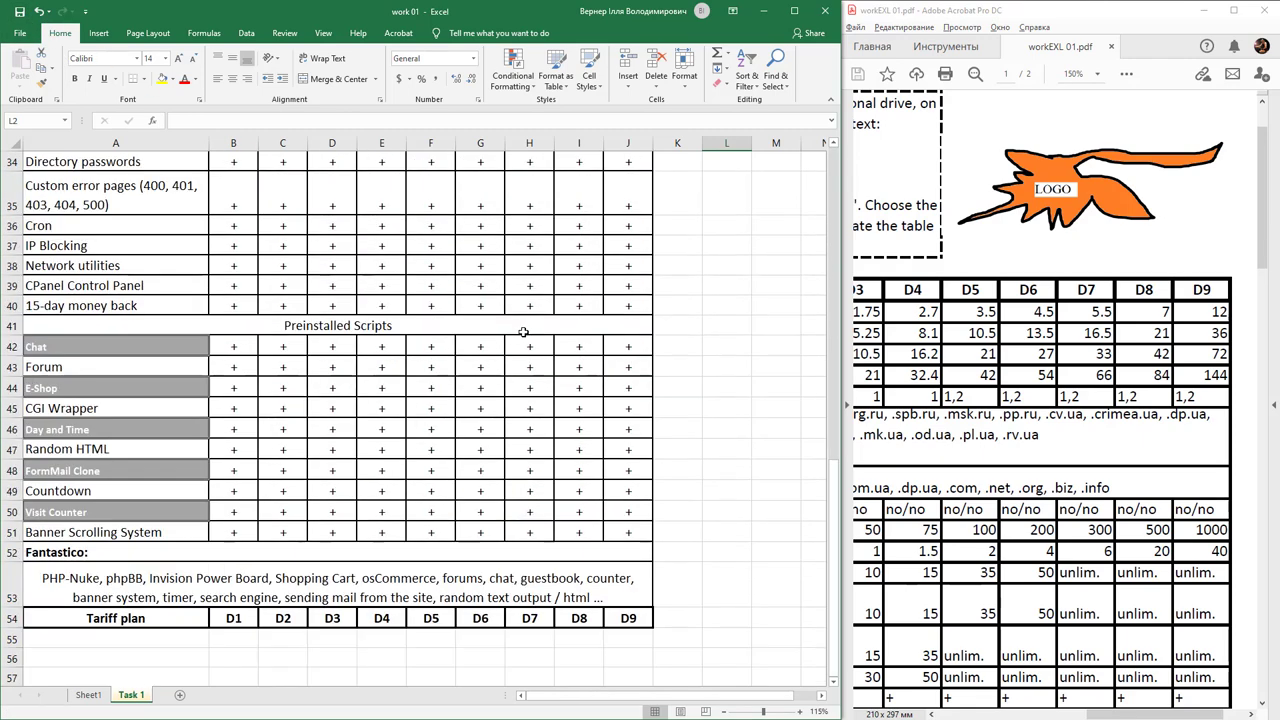
{"action": "scroll", "coordinate": [524, 334], "scroll_direction": "up", "scroll_amount": 6}
{"action": "scroll", "coordinate": [523, 336], "scroll_direction": "up", "scroll_amount": 8}
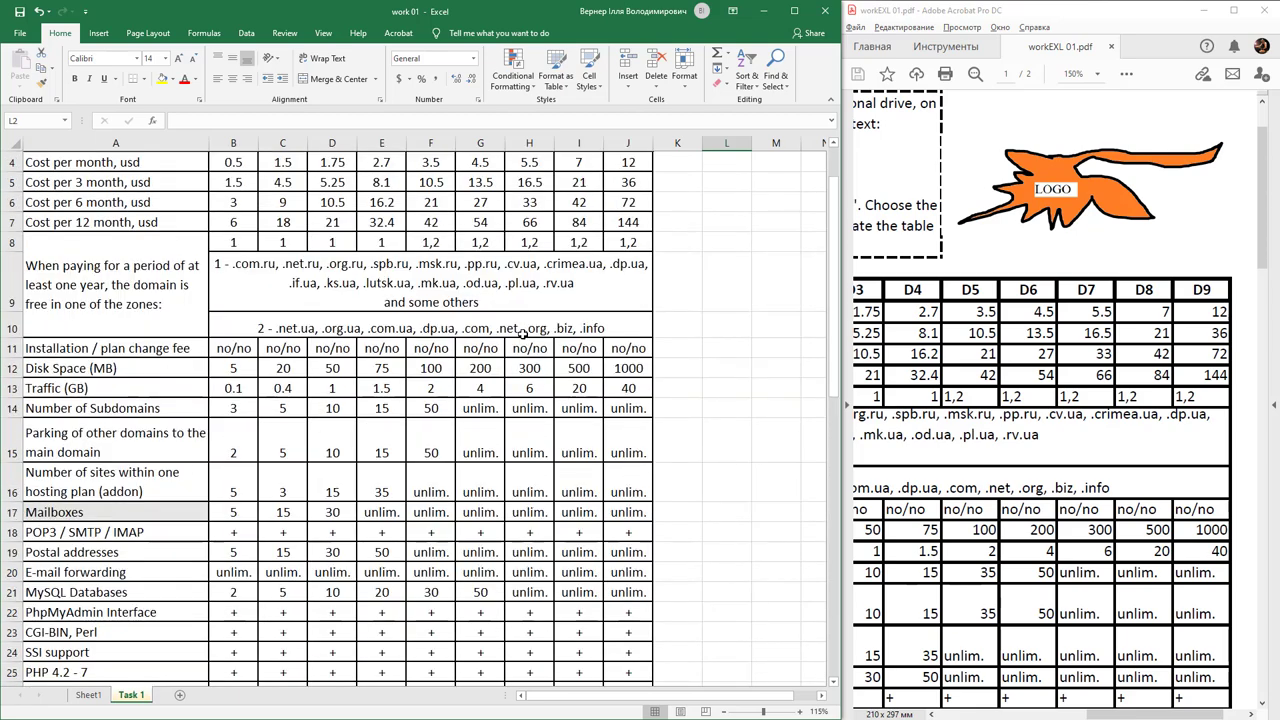